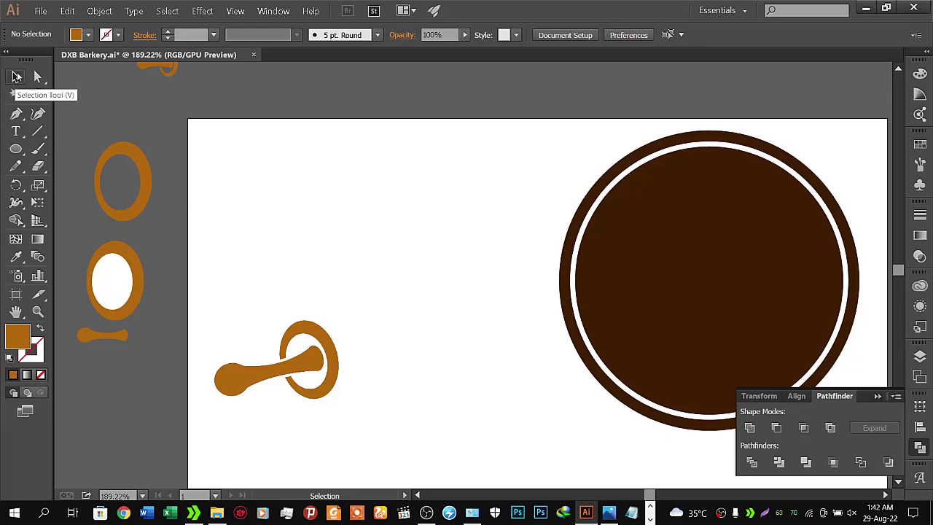
# - Sample the light orange from the reference swatches as the fill colour
pyautogui.moveTo(129, 267)
pyautogui.mouseDown()
pyautogui.moveTo(456, 221)
pyautogui.moveTo(610, 216)
pyautogui.moveTo(618, 293)
pyautogui.moveTo(510, 381)
pyautogui.moveTo(551, 83)
pyautogui.mouseUp()
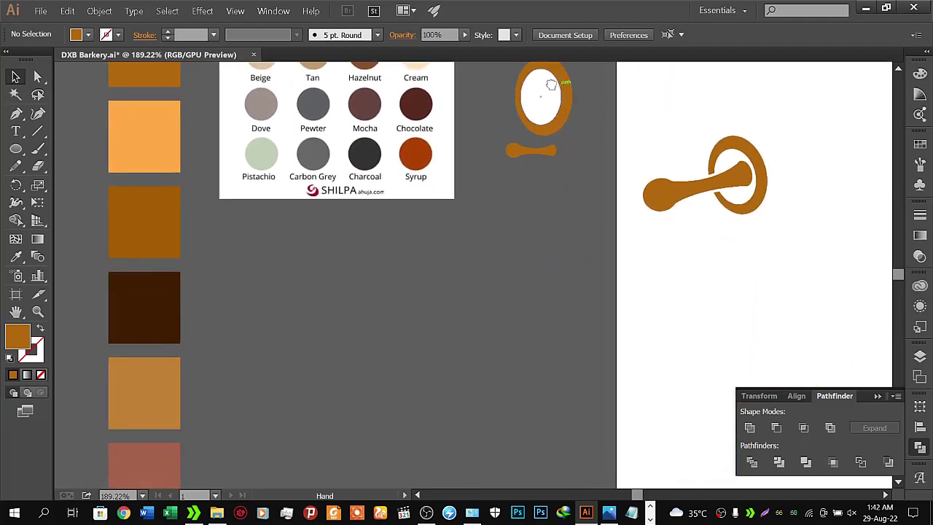
pyautogui.moveTo(473, 196)
pyautogui.mouseDown()
pyautogui.moveTo(487, 115)
pyautogui.moveTo(491, 390)
pyautogui.mouseUp()
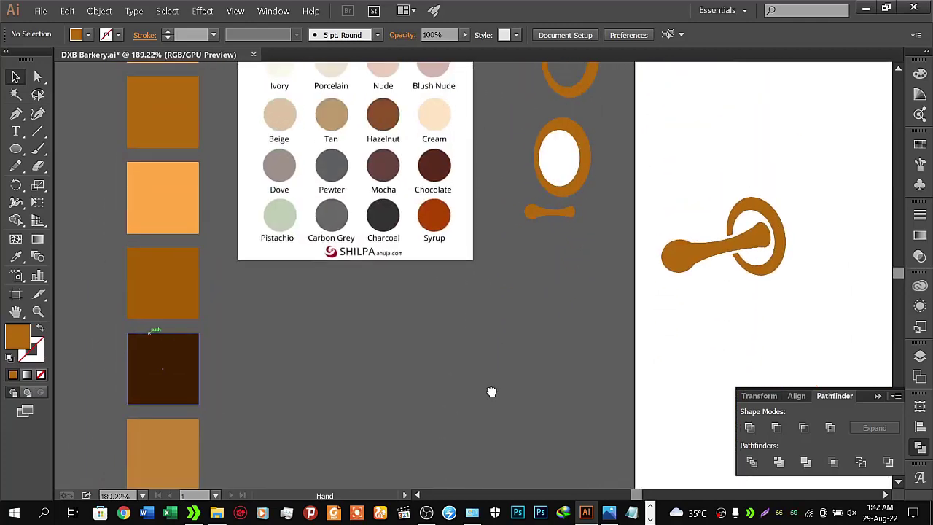
pyautogui.moveTo(437, 255); pyautogui.dragTo(420, 353)
pyautogui.click(16, 256)
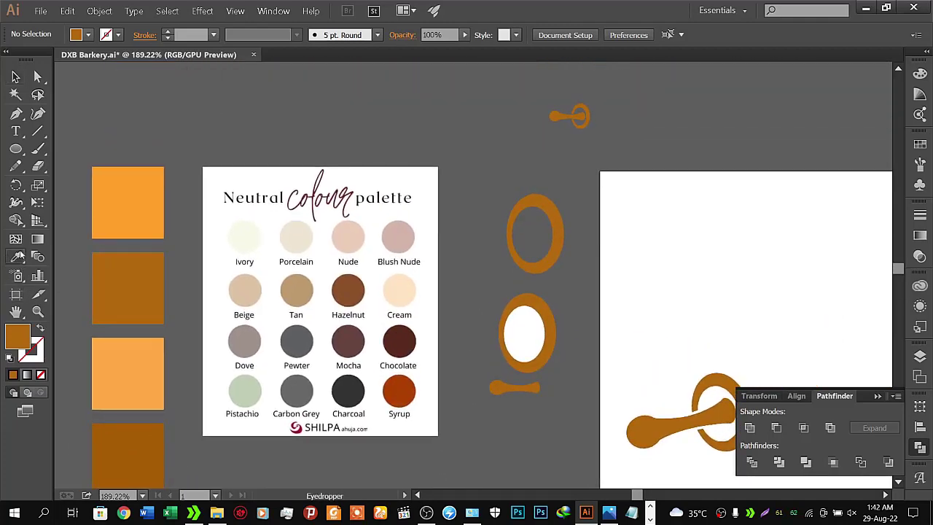
pyautogui.click(151, 179)
pyautogui.click(16, 113)
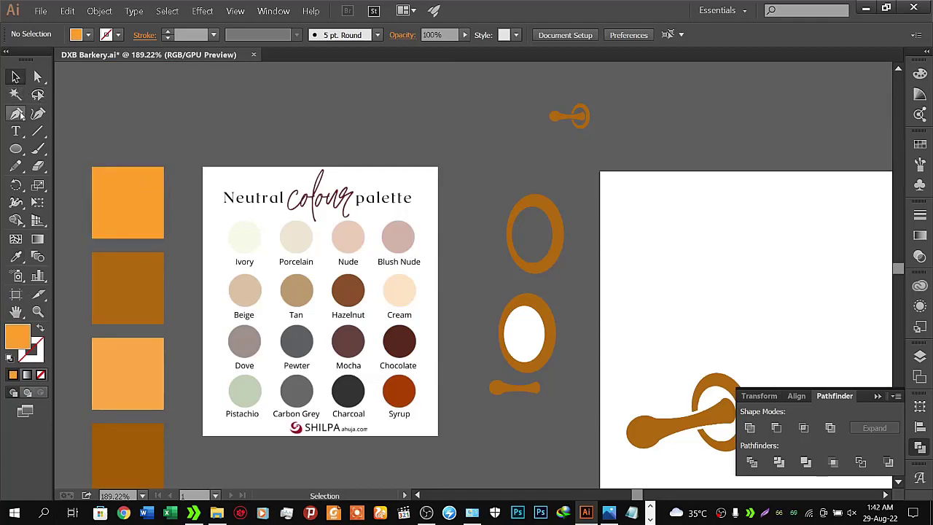
pyautogui.moveTo(589, 250)
pyautogui.mouseDown()
pyautogui.moveTo(225, 172)
pyautogui.moveTo(101, 112)
pyautogui.mouseUp()
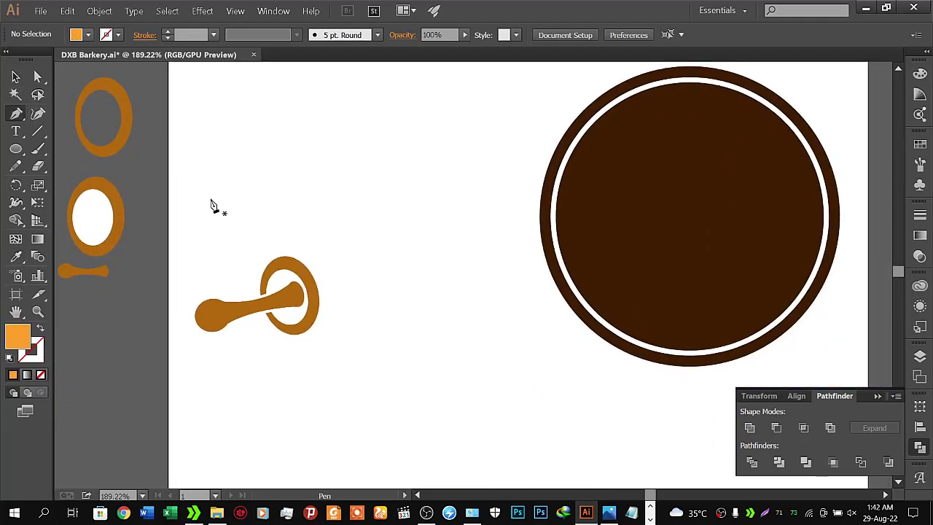
# - Draw a closed four-corner body from the ring top out to the right and back
pyautogui.click(280, 258)
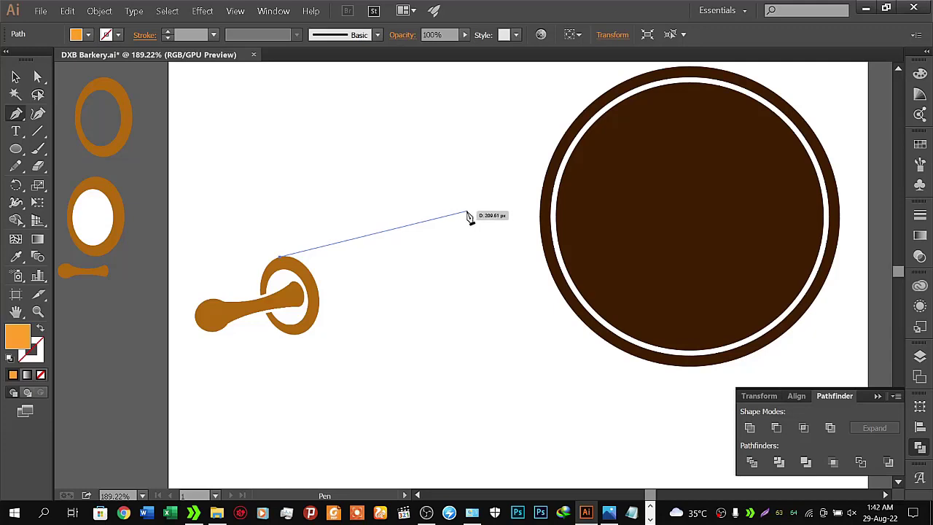
pyautogui.click(467, 213)
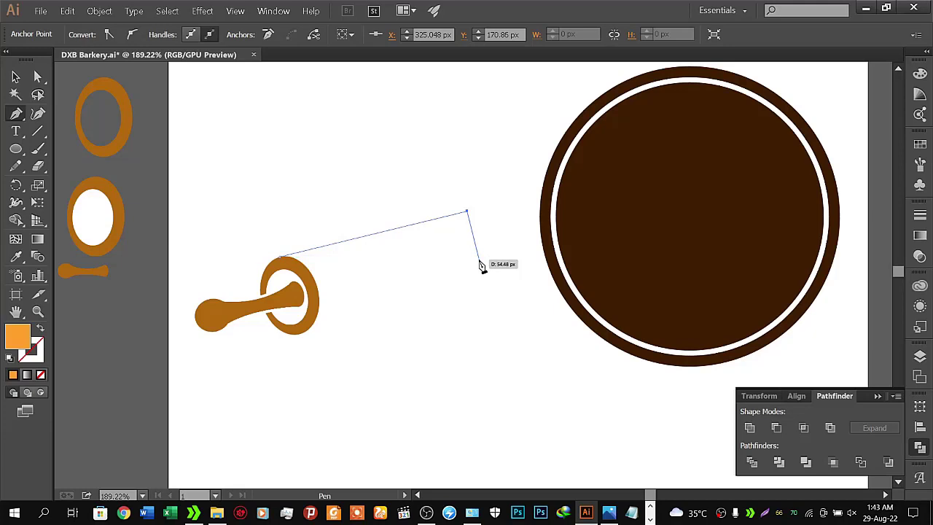
pyautogui.click(479, 260)
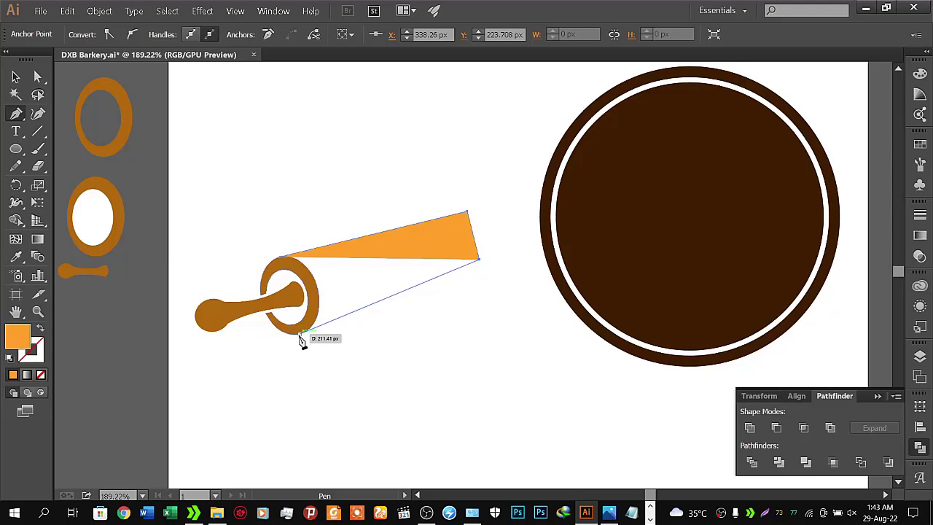
pyautogui.click(300, 334)
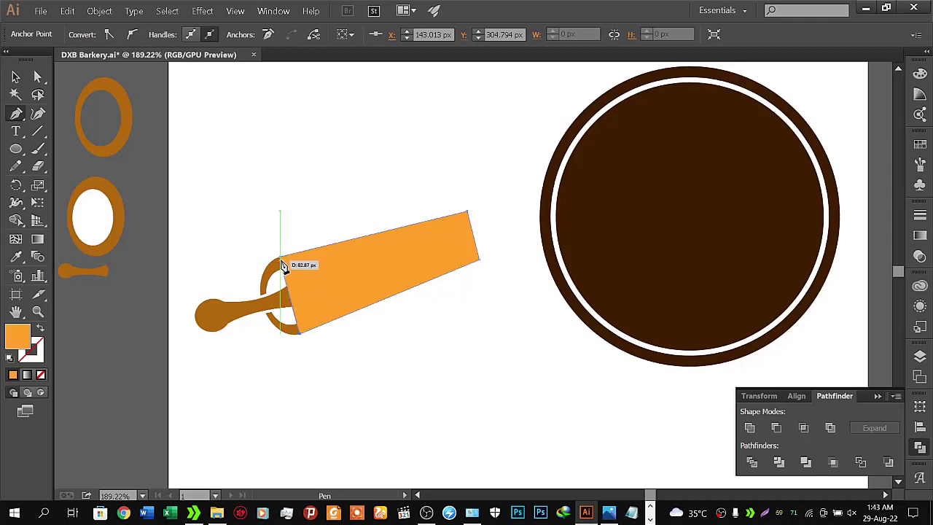
pyautogui.click(281, 260)
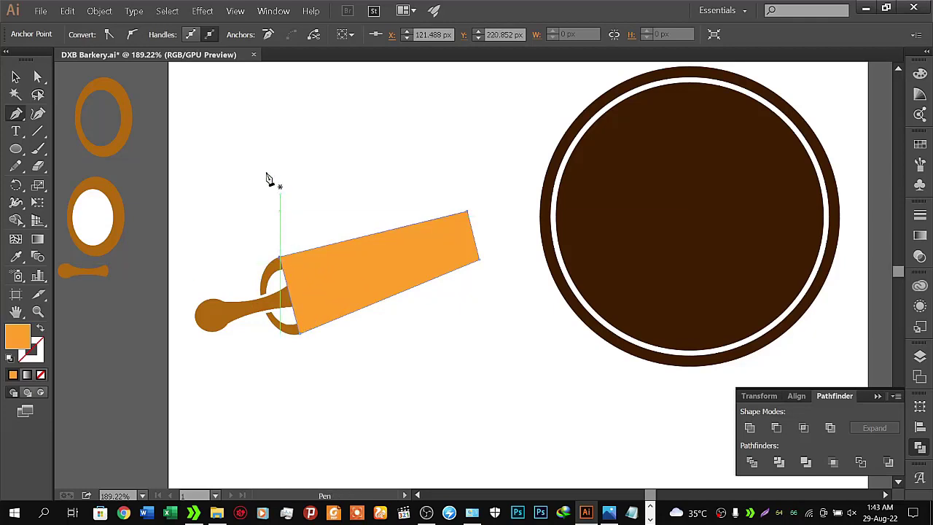
# - Select the orange body and briefly try the Shape Builder, then deselect it
pyautogui.click(15, 76)
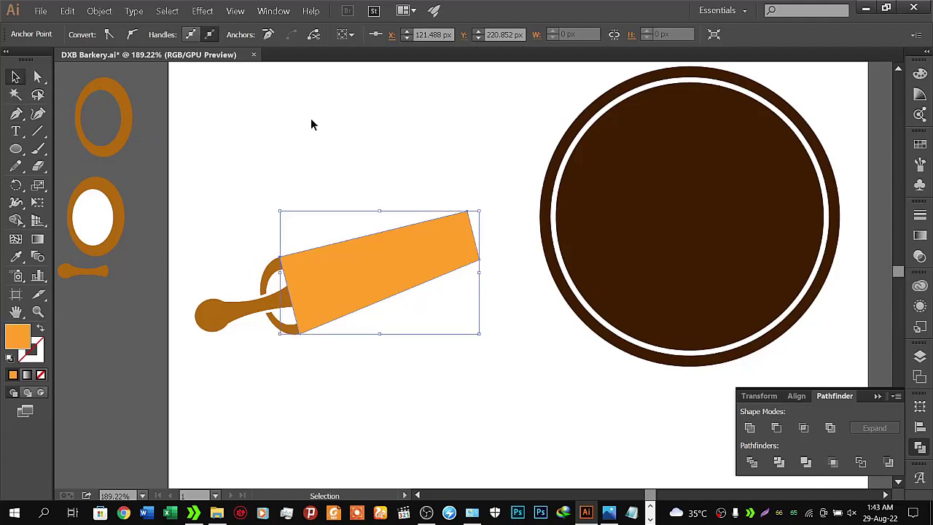
pyautogui.click(313, 124)
pyautogui.click(372, 251)
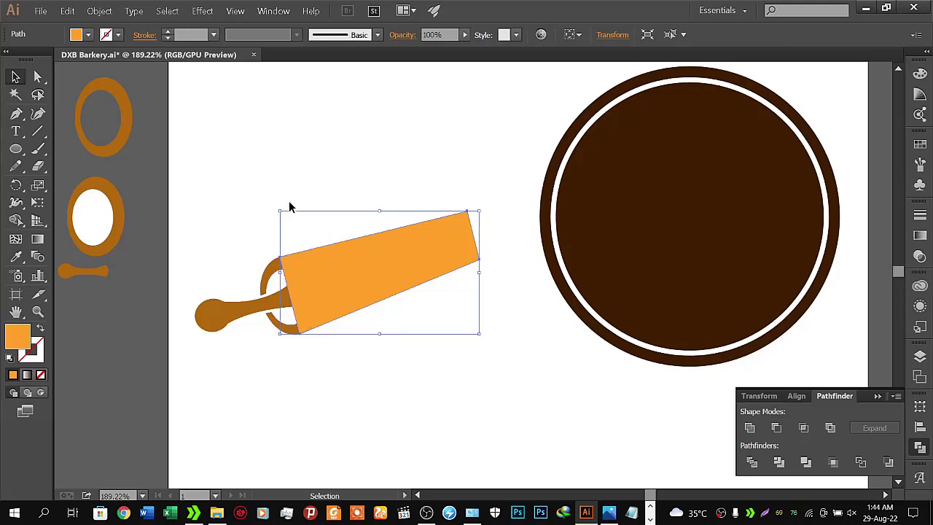
pyautogui.hotkey('shift', 'm')
pyautogui.press('v')
pyautogui.click(202, 156)
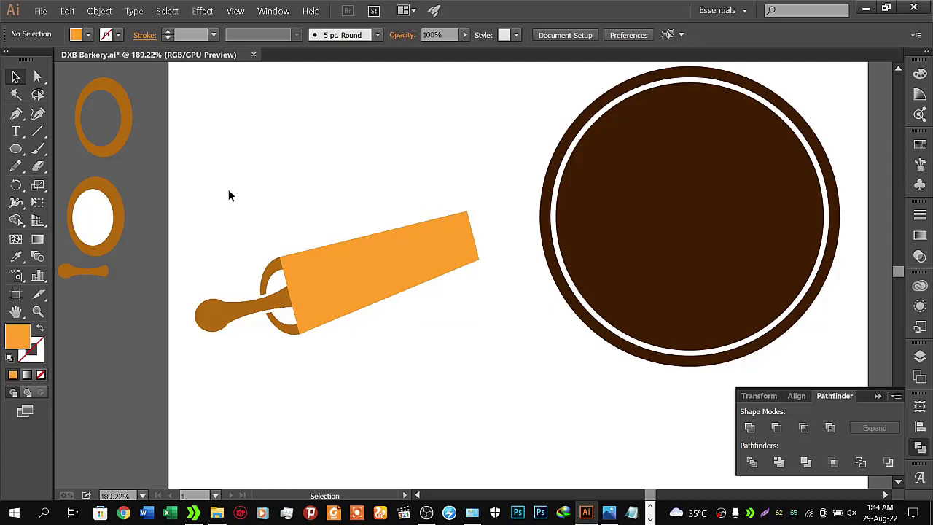
# - Ungroup the brown handle group
pyautogui.click(274, 269)
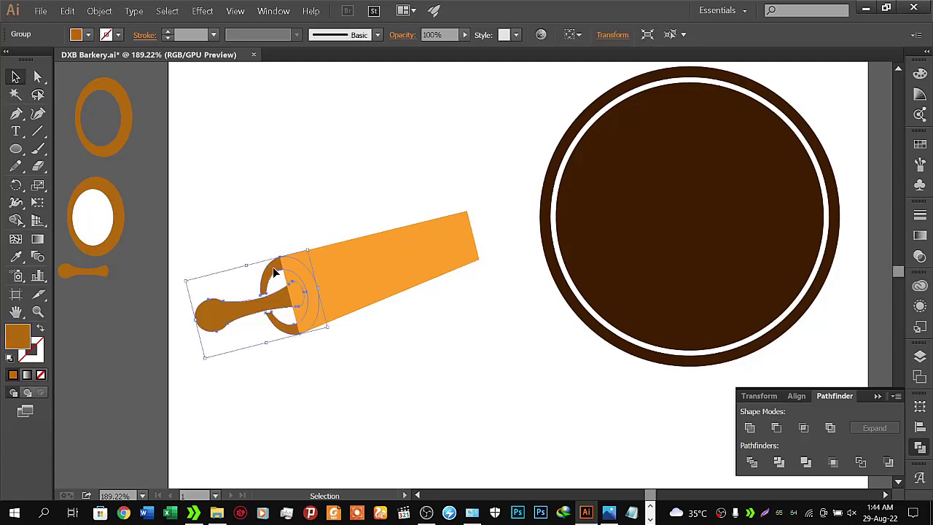
pyautogui.click(263, 228)
pyautogui.click(273, 264)
pyautogui.rightClick(275, 268)
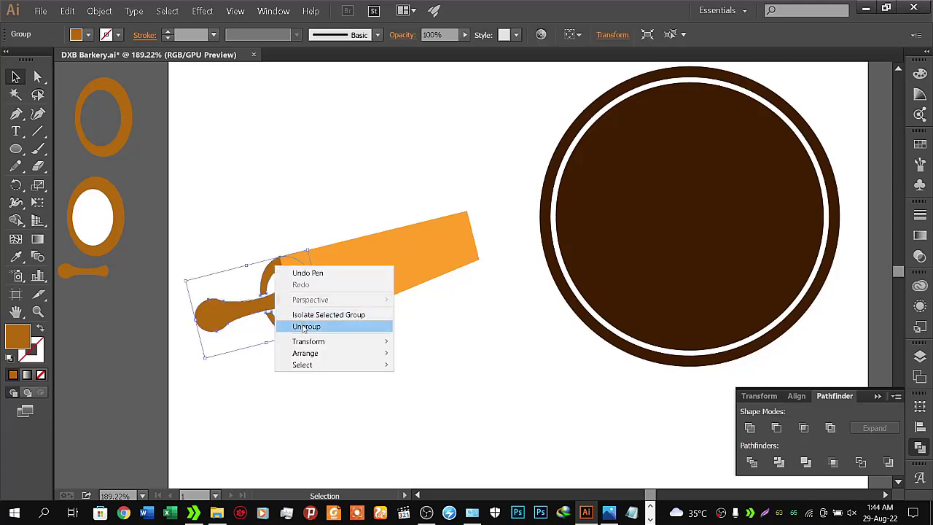
pyautogui.click(304, 327)
# - Select the brown ring together with the orange body for merging
pyautogui.click(256, 215)
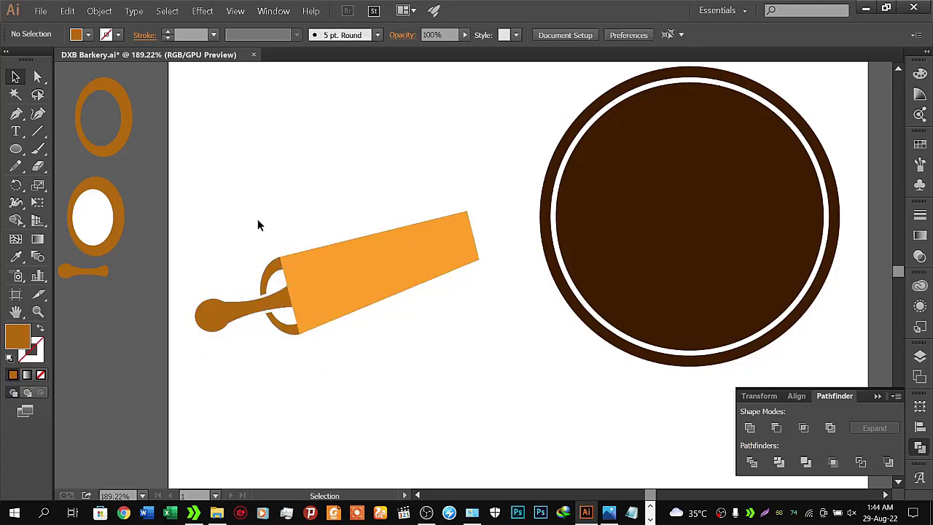
pyautogui.click(274, 267)
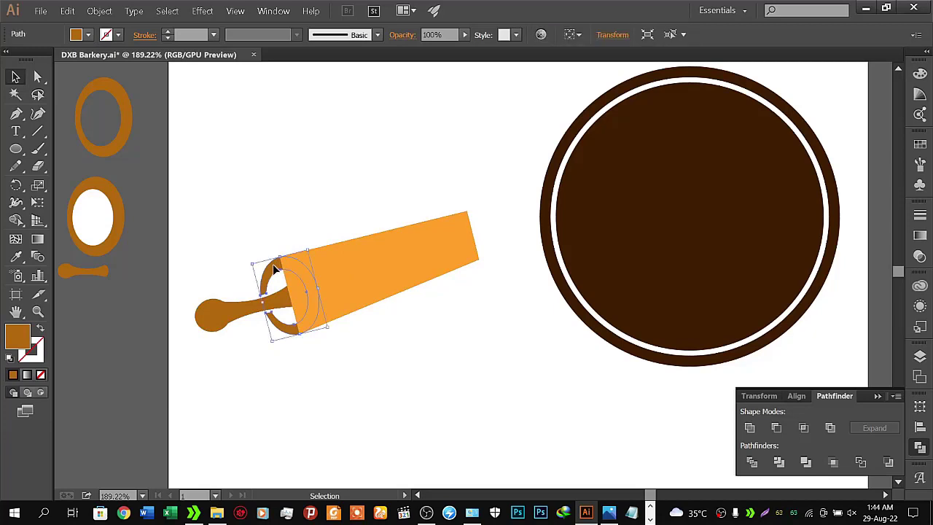
pyautogui.keyDown('shift'); pyautogui.click(346, 264); pyautogui.keyUp('shift')
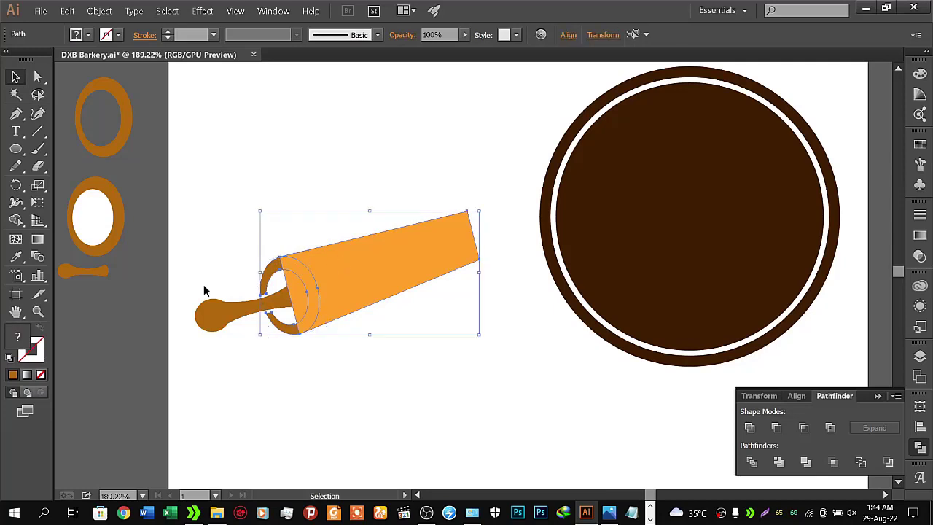
pyautogui.click(16, 221)
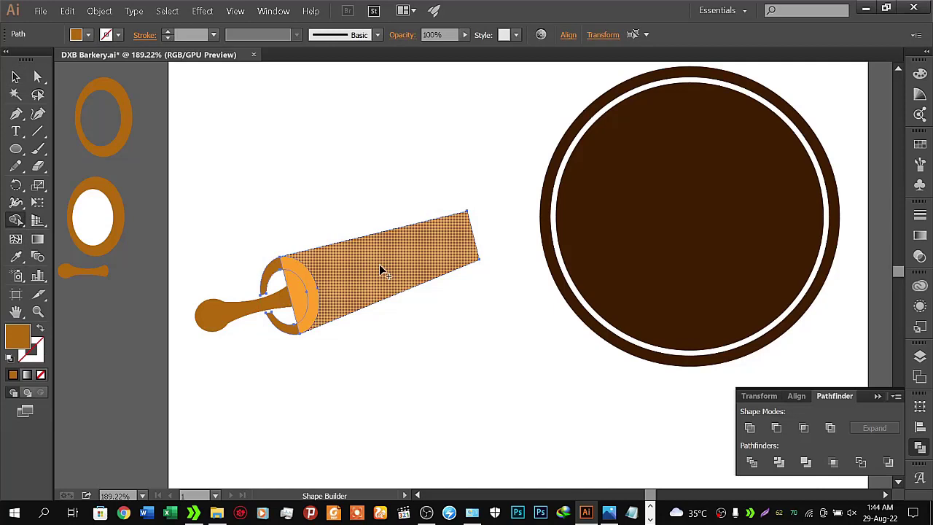
pyautogui.moveTo(379, 267)
pyautogui.mouseDown()
pyautogui.moveTo(298, 292)
pyautogui.moveTo(294, 268)
pyautogui.mouseUp()
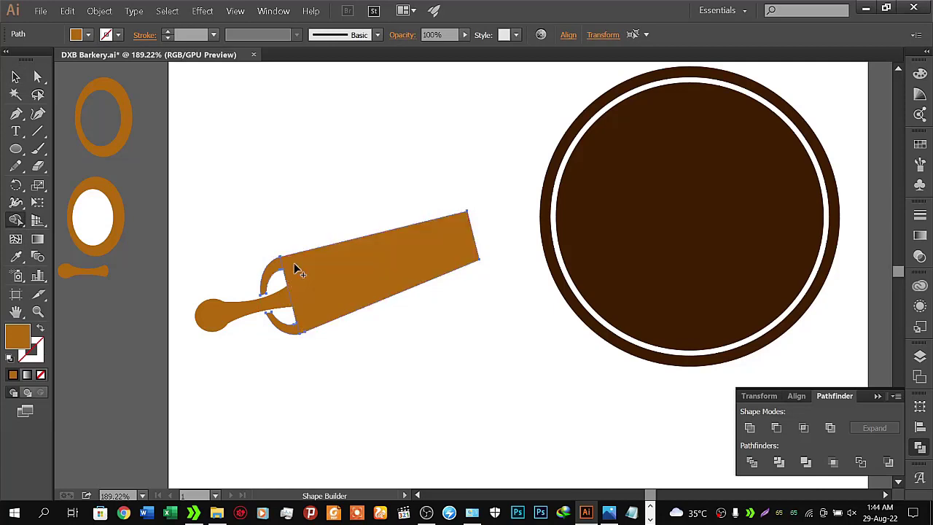
pyautogui.click(15, 76)
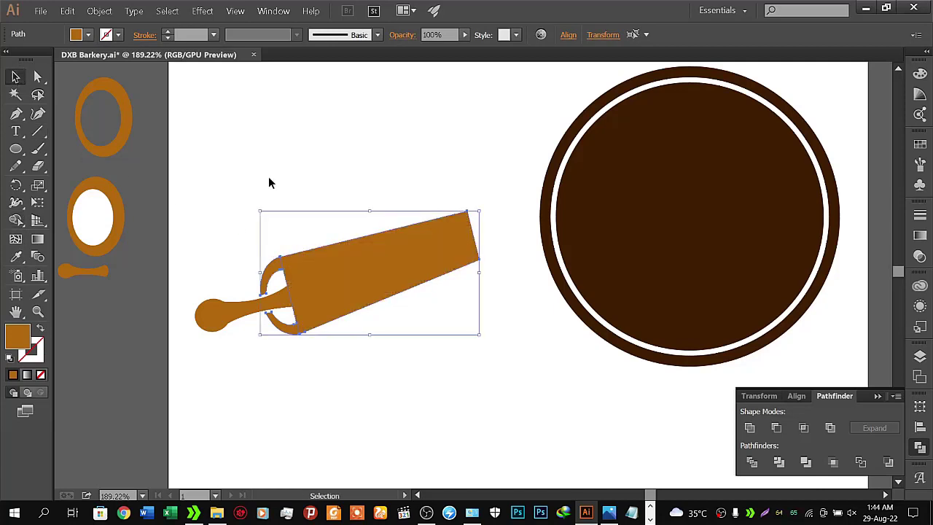
pyautogui.click(269, 221)
pyautogui.click(276, 265)
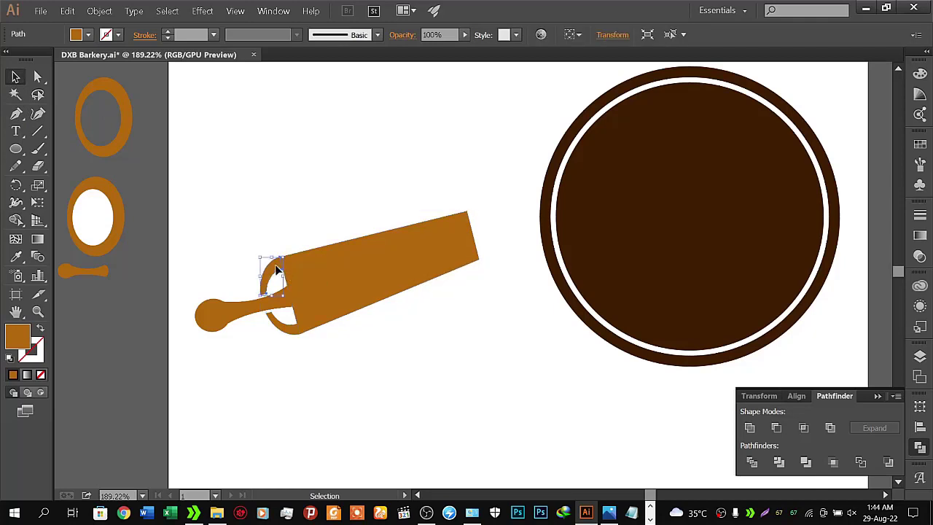
pyautogui.click(303, 288)
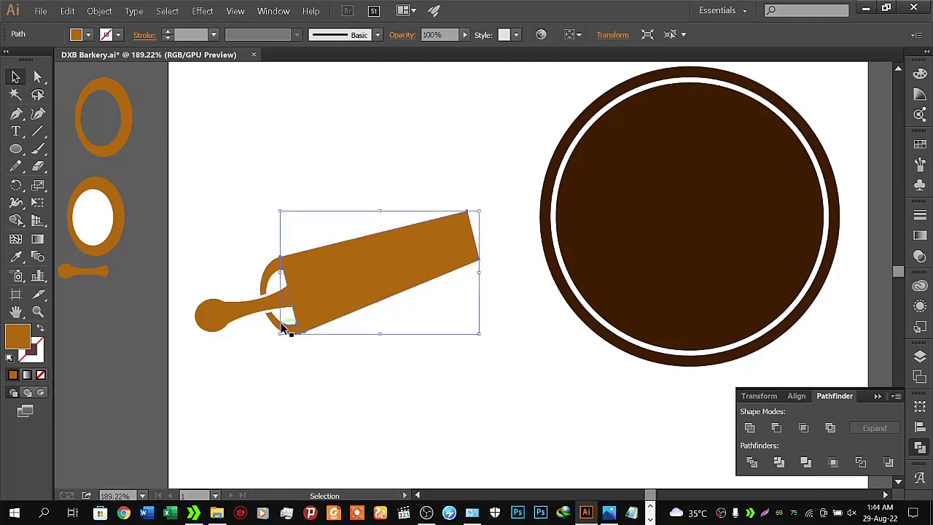
pyautogui.click(281, 324)
pyautogui.click(318, 288)
pyautogui.click(274, 271)
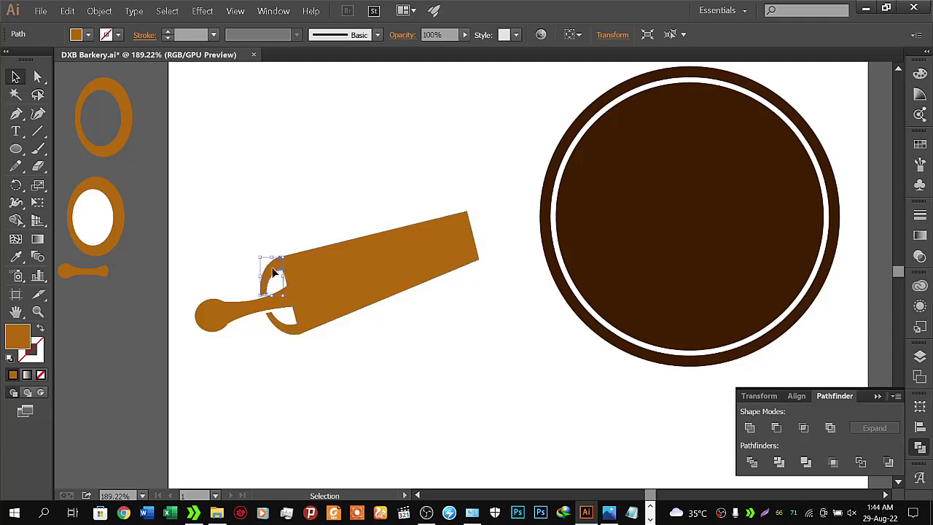
pyautogui.click(287, 326)
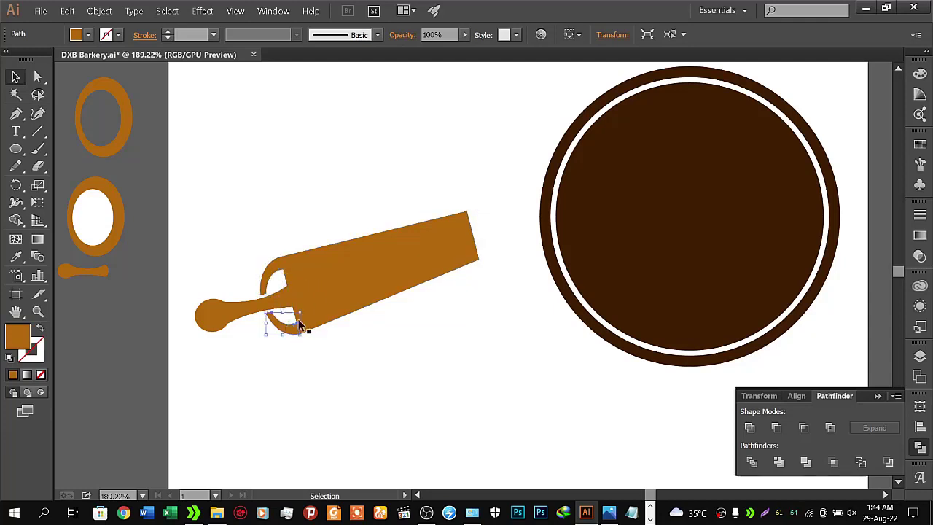
pyautogui.click(328, 281)
pyautogui.rightClick(306, 283)
pyautogui.moveTo(337, 429)
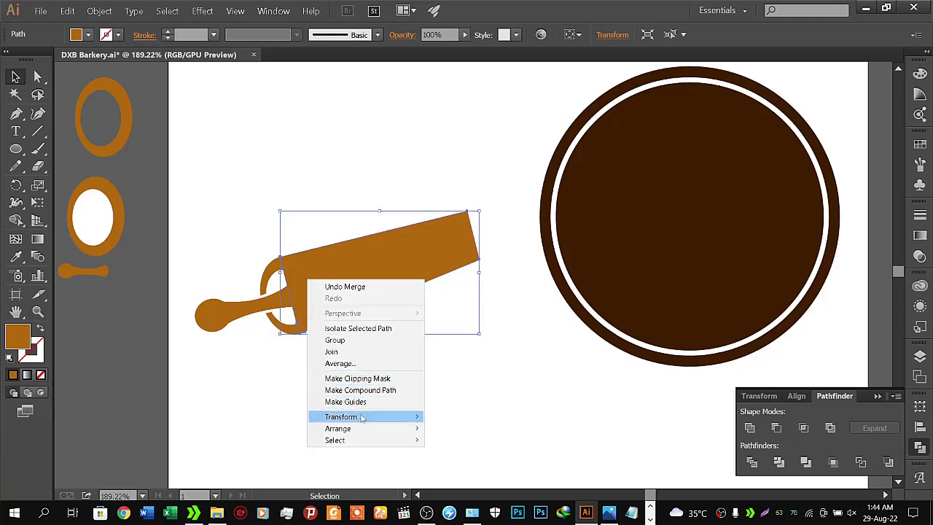
pyautogui.click(457, 452)
pyautogui.click(337, 325)
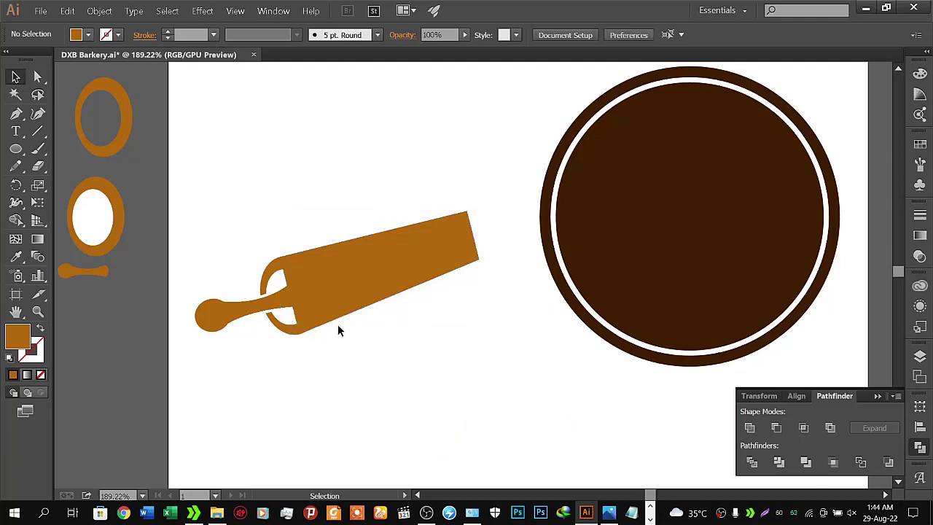
pyautogui.click(293, 265)
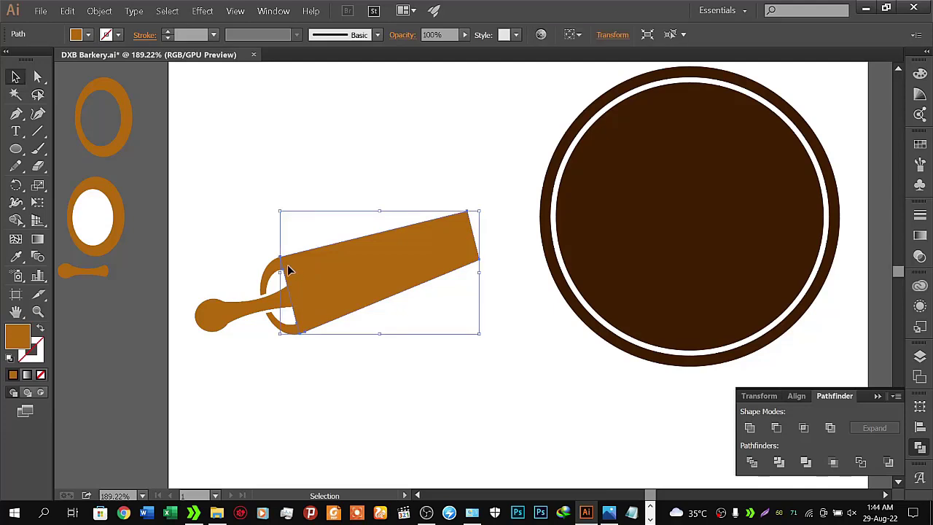
pyautogui.click(278, 268)
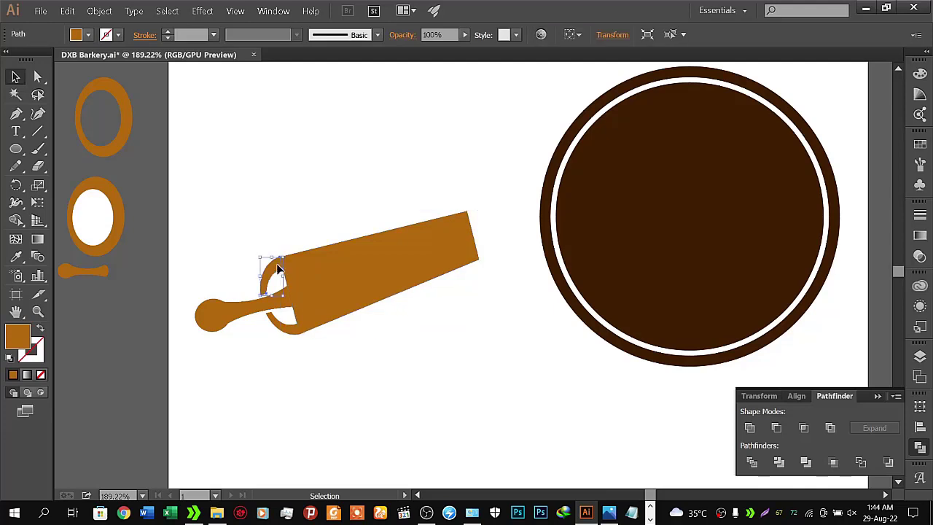
pyautogui.click(285, 330)
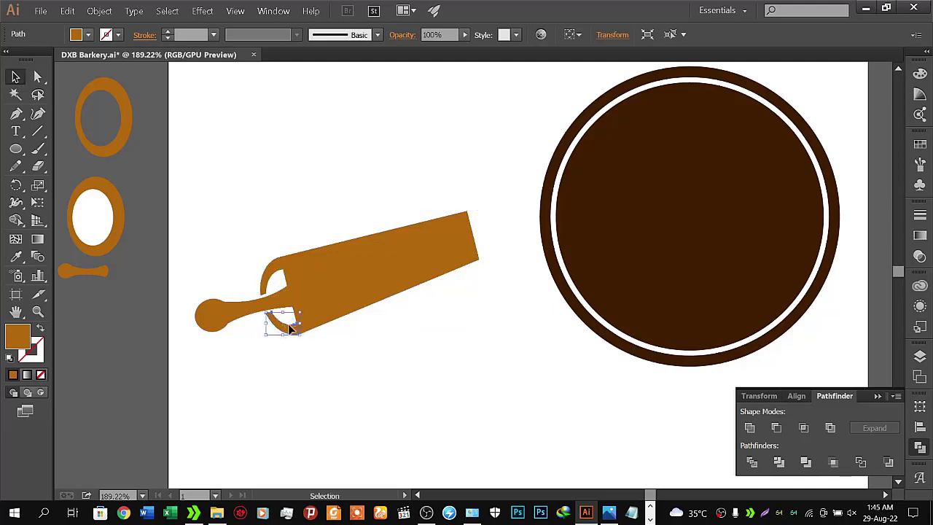
pyautogui.keyDown('shift'); pyautogui.click(304, 316); pyautogui.keyUp('shift')
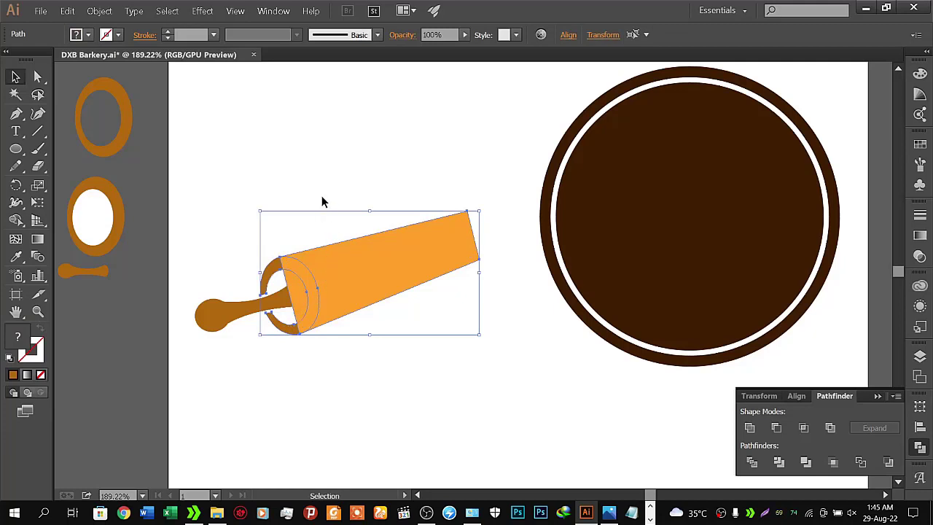
pyautogui.keyDown('shift'); pyautogui.click(313, 274); pyautogui.keyUp('shift')
# - Send the crescent end pieces backward behind the orange body
pyautogui.keyDown('shift'); pyautogui.click(277, 273); pyautogui.keyUp('shift')
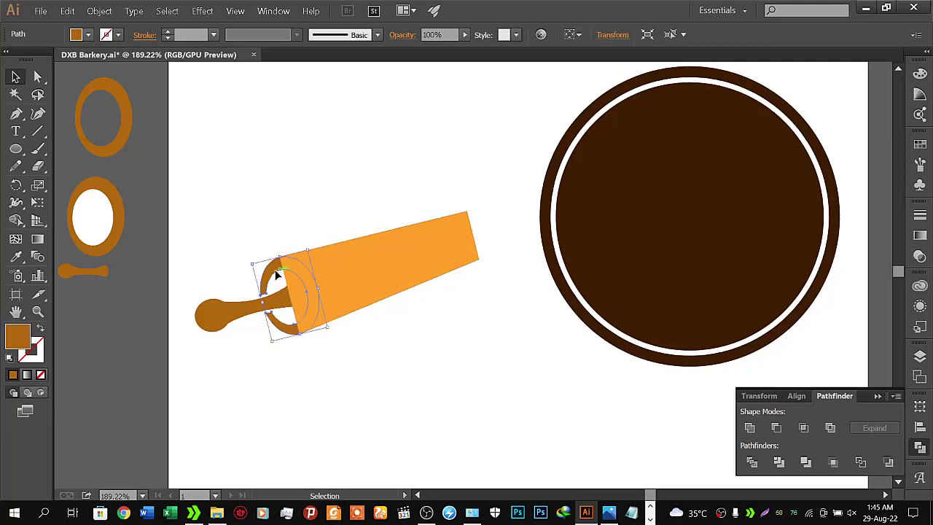
pyautogui.hotkey('ctrl', 'shift', '[')
pyautogui.click(340, 220)
pyautogui.click(274, 270)
pyautogui.press('a')
pyautogui.press('v')
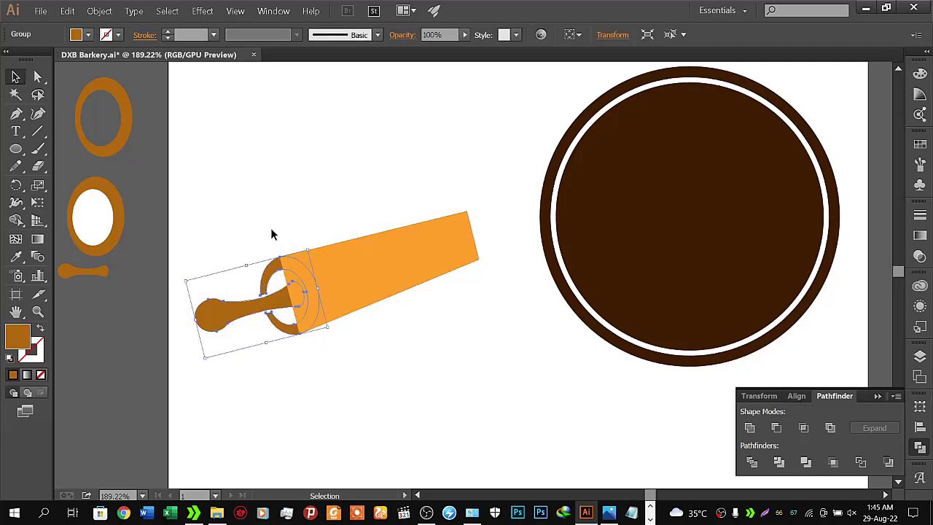
# - Ungroup the crescent pieces
pyautogui.click(271, 227)
pyautogui.rightClick(265, 281)
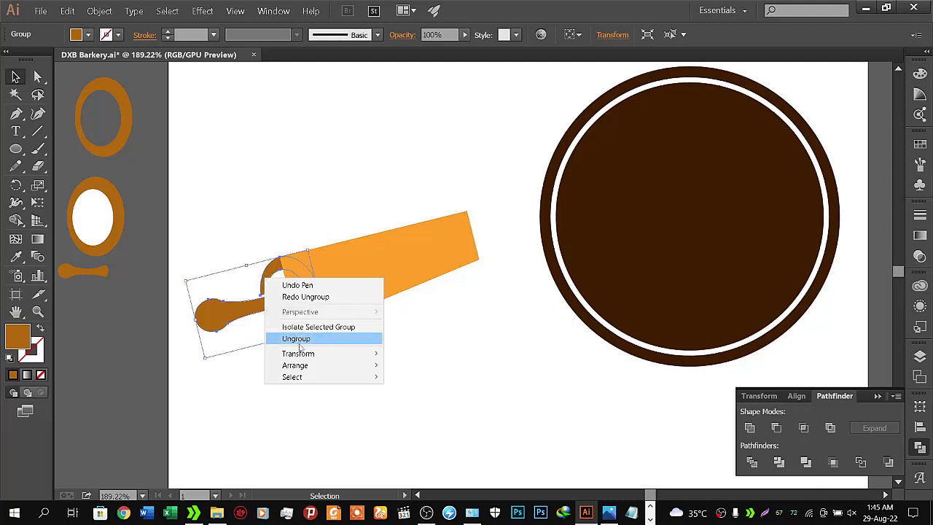
pyautogui.click(298, 338)
pyautogui.click(297, 372)
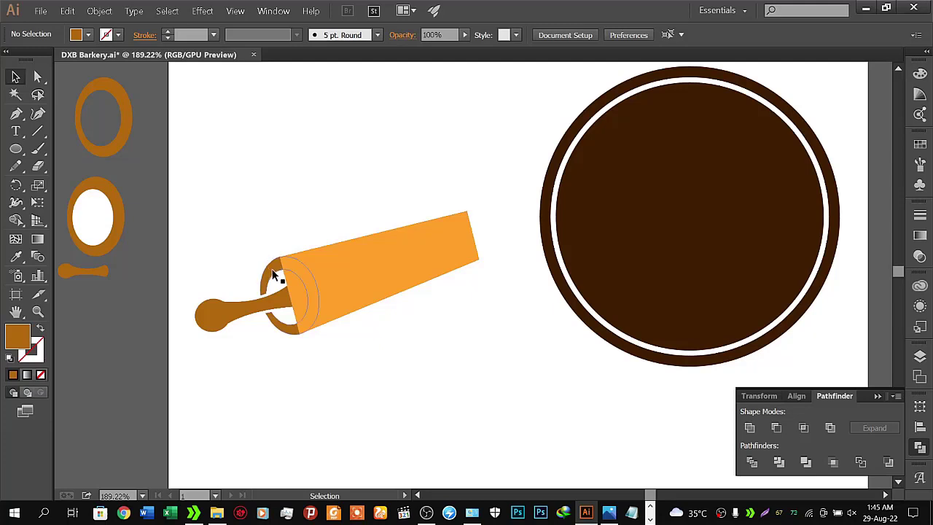
# - Select the brown ring and the orange tube together for merging
pyautogui.click(275, 274)
pyautogui.moveTo(256, 216); pyautogui.dragTo(361, 356)
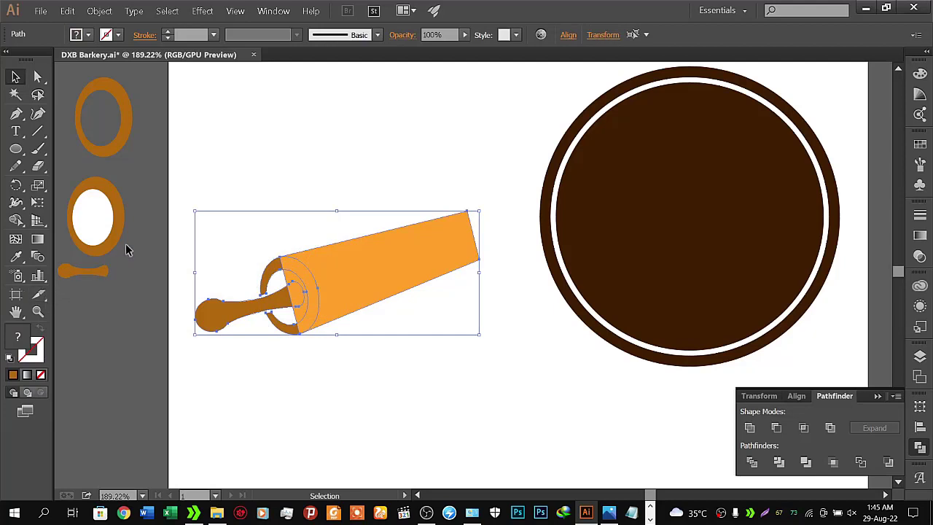
pyautogui.click(230, 259)
pyautogui.click(244, 307)
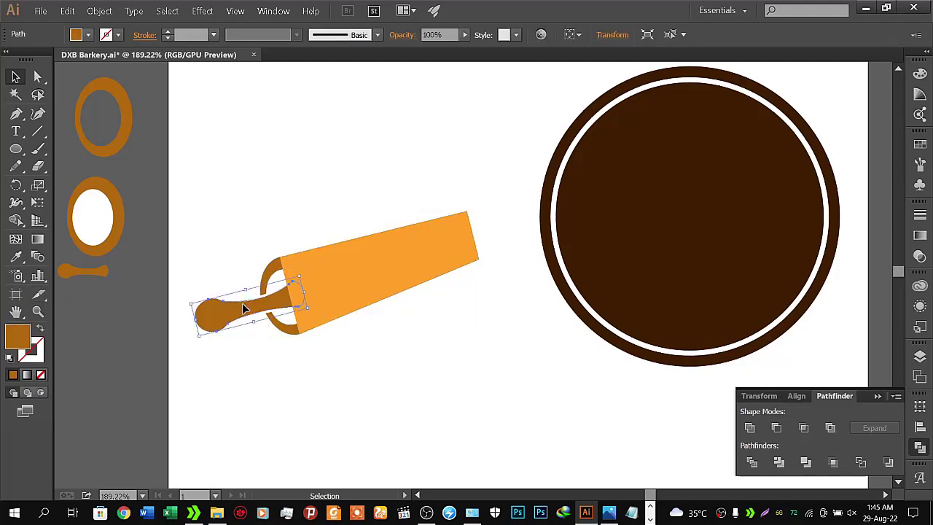
pyautogui.click(242, 255)
pyautogui.click(277, 269)
pyautogui.keyDown('shift'); pyautogui.click(335, 264); pyautogui.keyUp('shift')
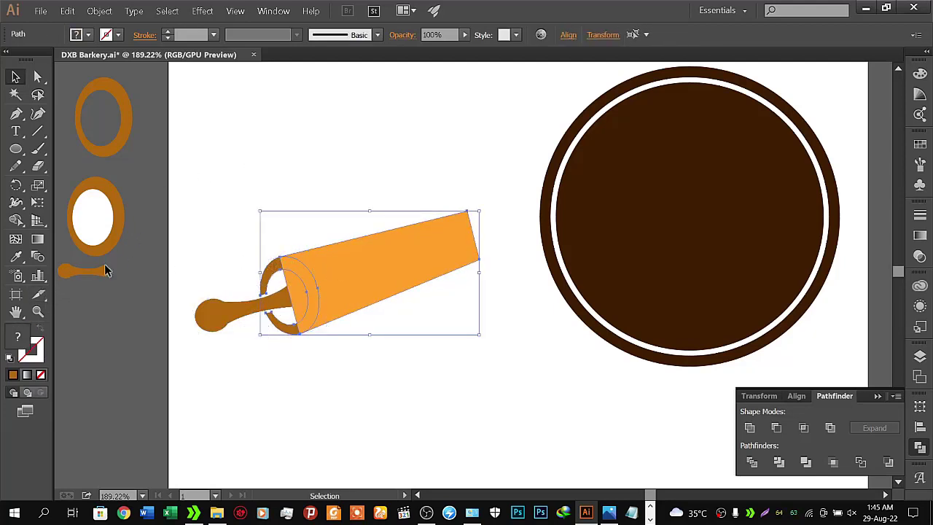
pyautogui.click(16, 220)
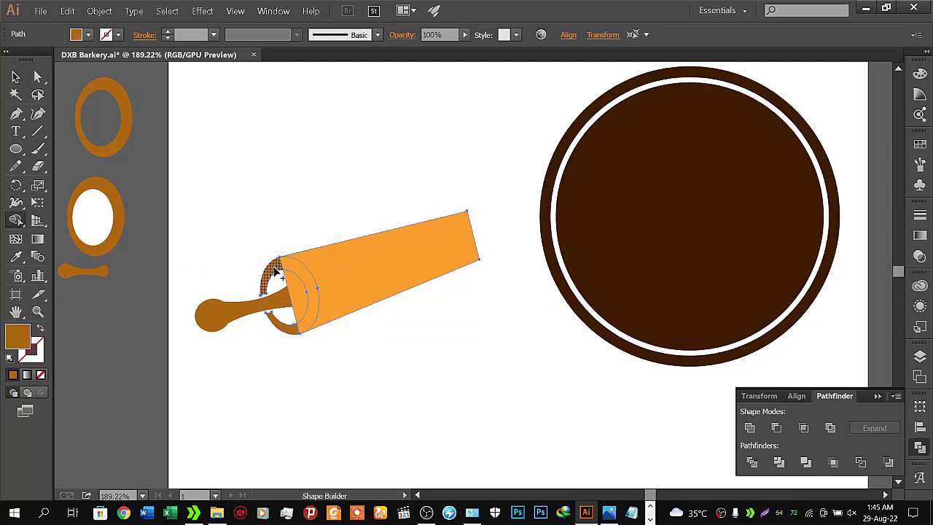
# - Sweep the Shape Builder across the crescent pieces to fuse them into one brown ring
pyautogui.moveTo(273, 268)
pyautogui.mouseDown()
pyautogui.moveTo(312, 290)
pyautogui.moveTo(295, 333)
pyautogui.moveTo(307, 279)
pyautogui.mouseUp()
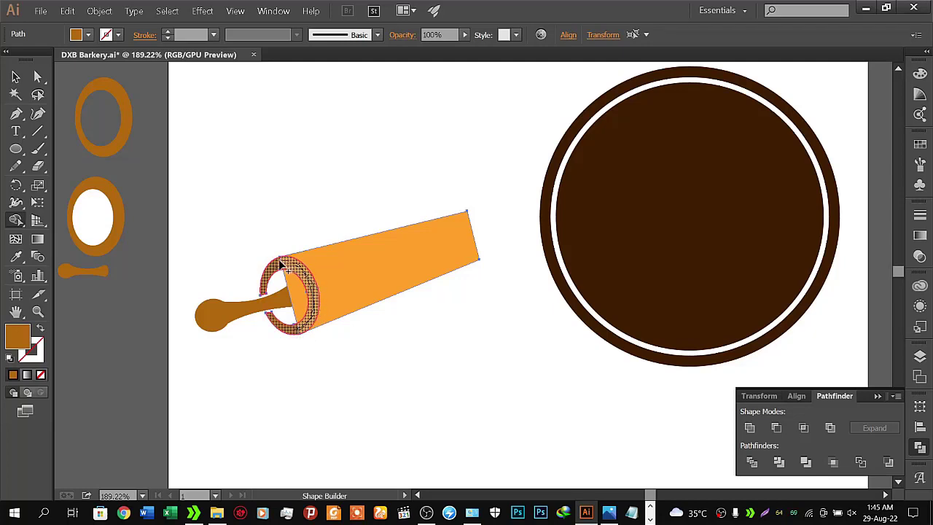
pyautogui.moveTo(307, 279); pyautogui.dragTo(272, 267)
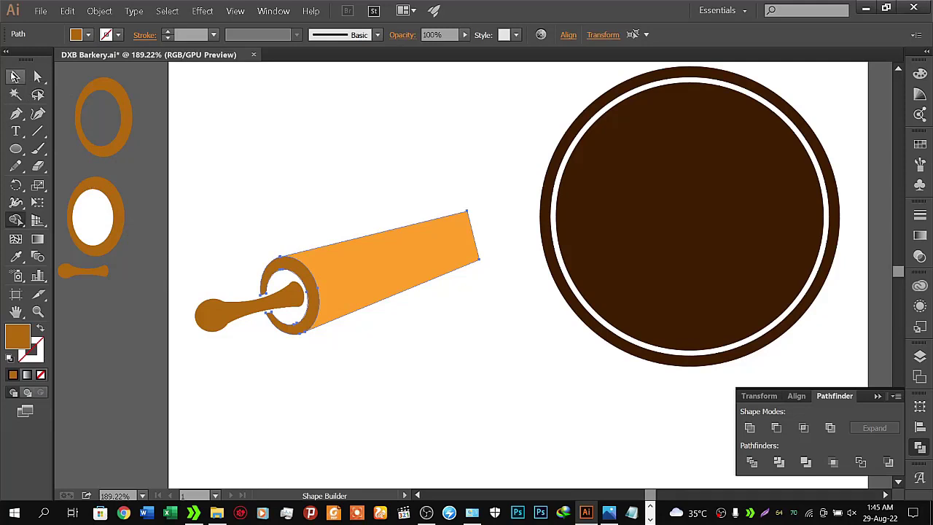
pyautogui.click(15, 75)
pyautogui.click(293, 170)
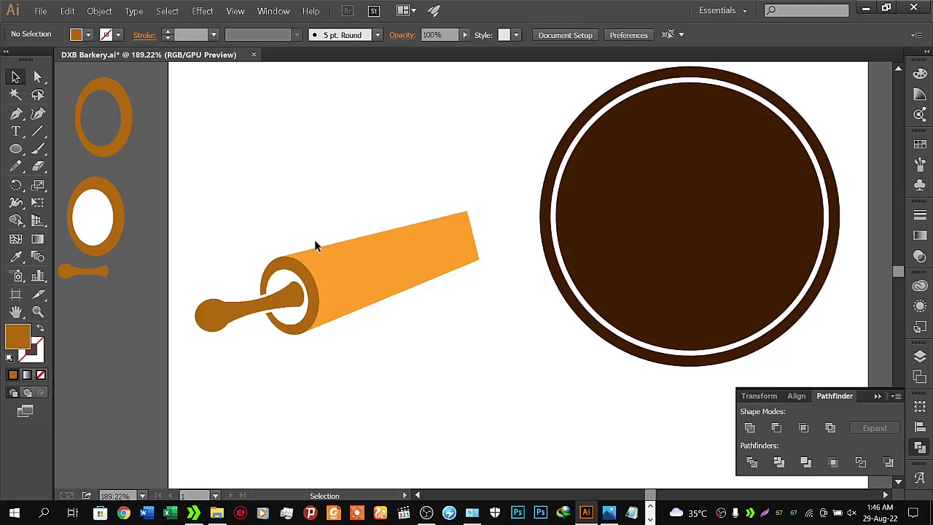
pyautogui.click(323, 261)
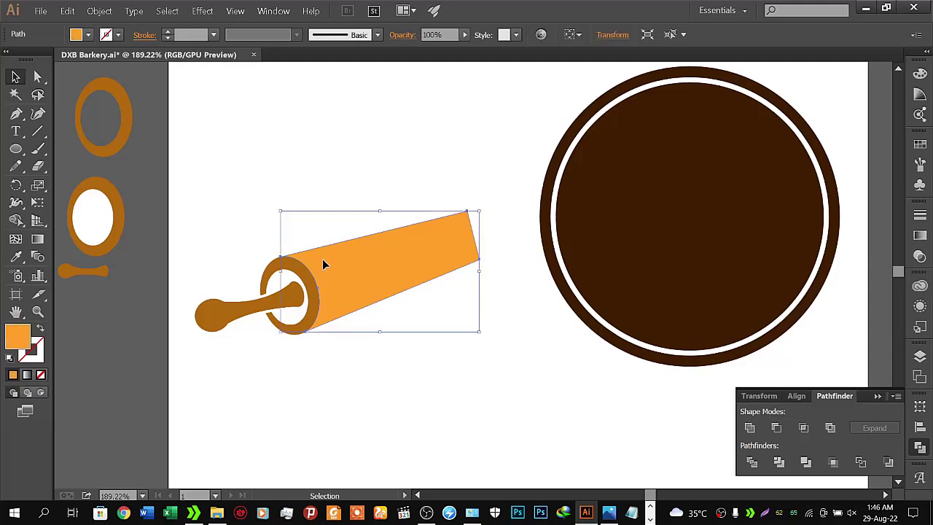
# - Nudge the orange body with the arrow keys until a thin white gap shows beside the ring
pyautogui.press('Right')
pyautogui.press('Right')
pyautogui.press('Right')
pyautogui.press('Right')
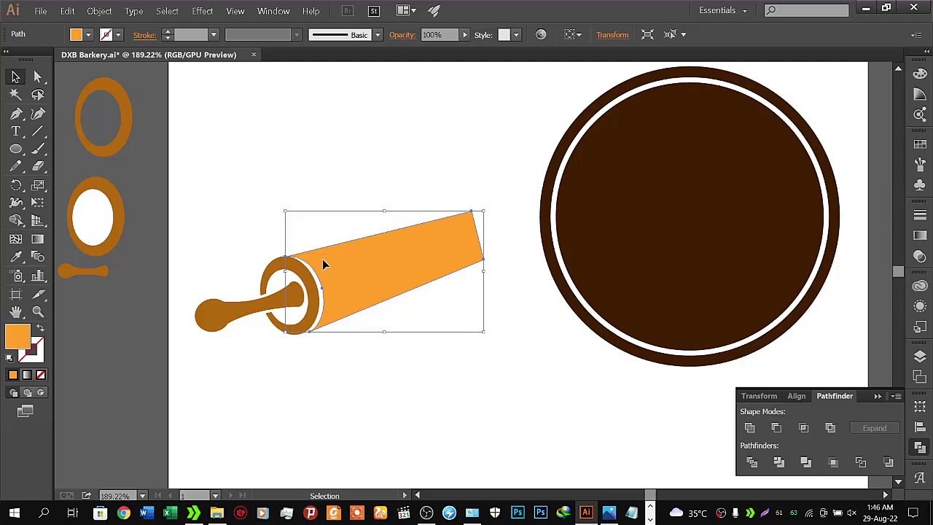
pyautogui.press('Left')
pyautogui.press('Left')
pyautogui.press('Left')
pyautogui.press('Left')
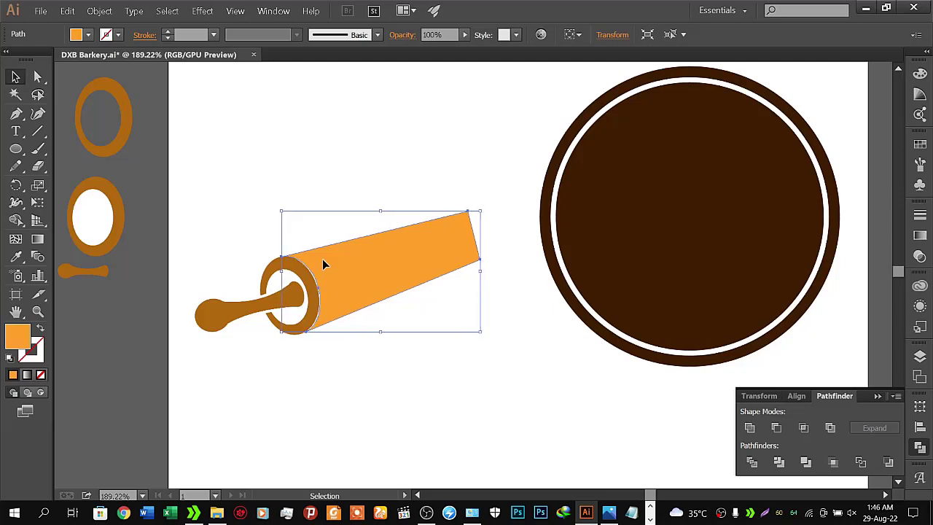
pyautogui.press('Left')
pyautogui.press('Left')
pyautogui.press('Right')
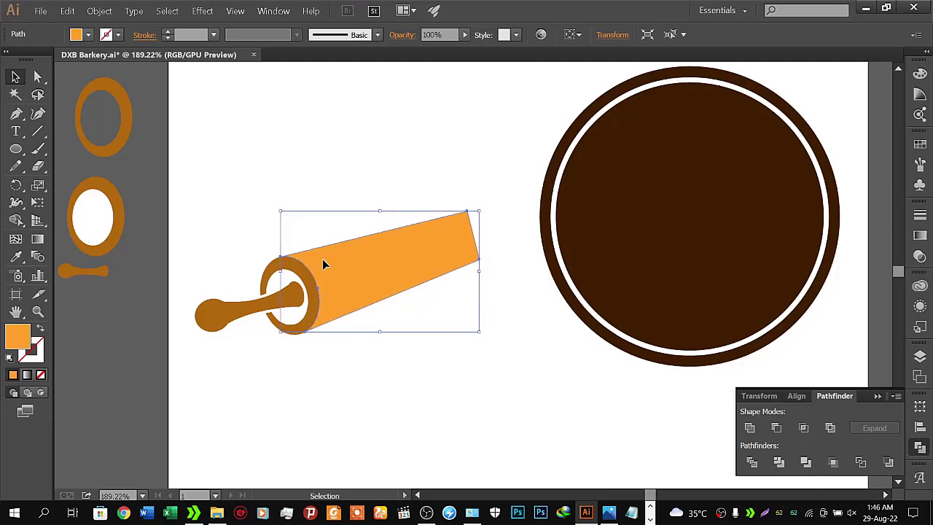
pyautogui.press('Right')
pyautogui.press('Right')
pyautogui.press('Right')
pyautogui.press('Right')
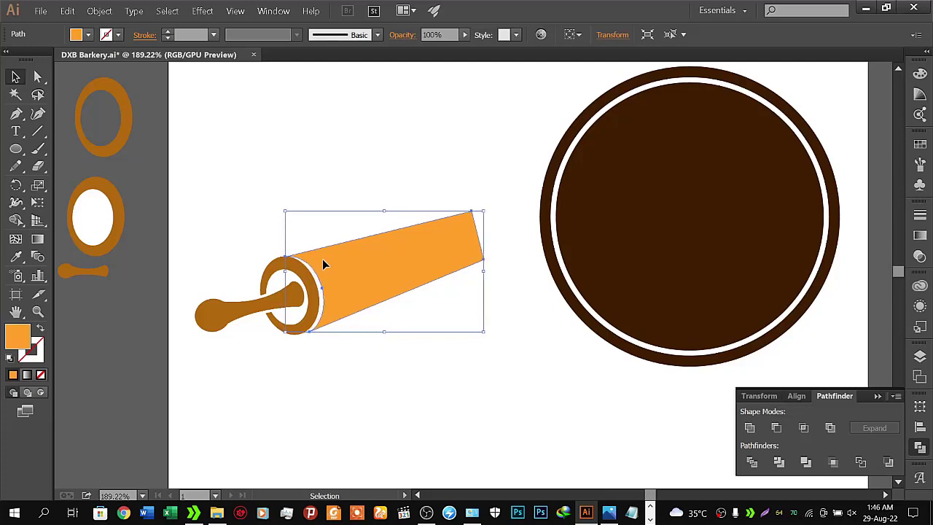
pyautogui.press('Right')
pyautogui.press('Up')
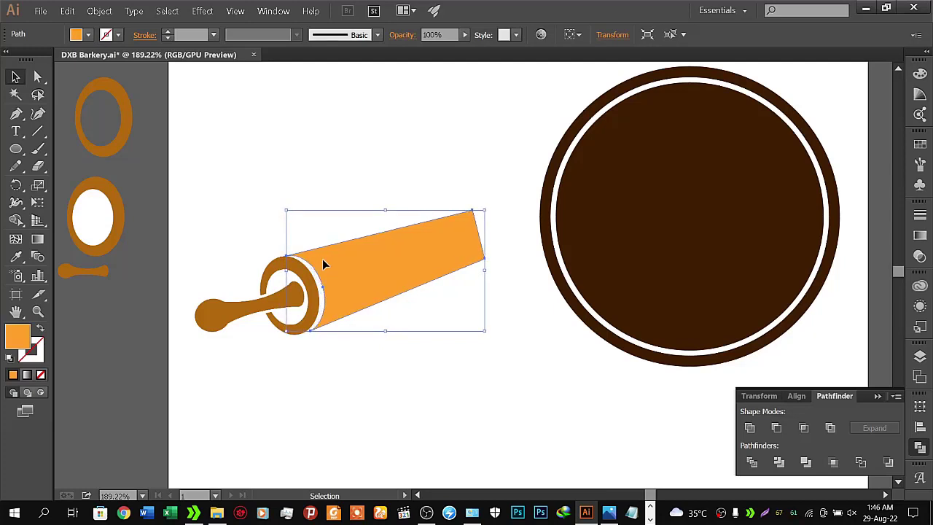
pyautogui.press('Up')
pyautogui.press('Down')
# - Try curving the right-end anchor with the Anchor Point tool, then revert it to corners
pyautogui.click(37, 76)
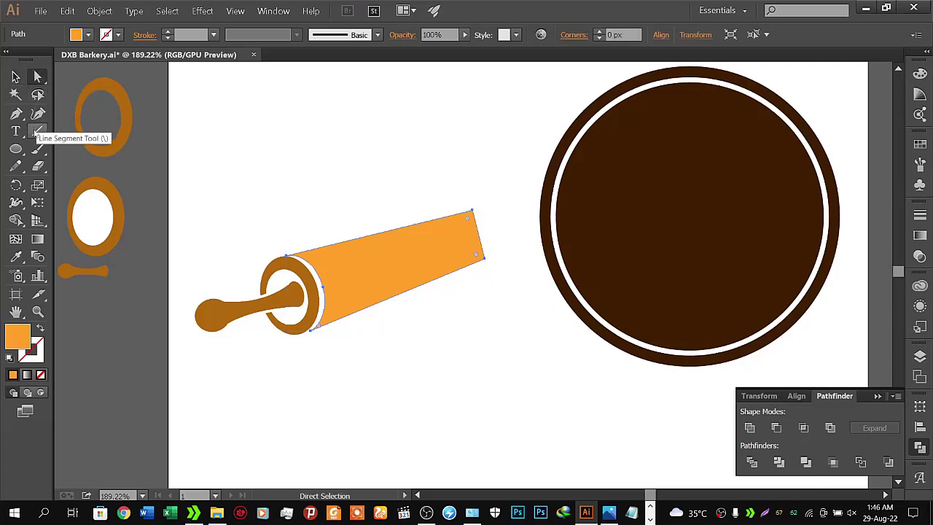
pyautogui.click(22, 120)
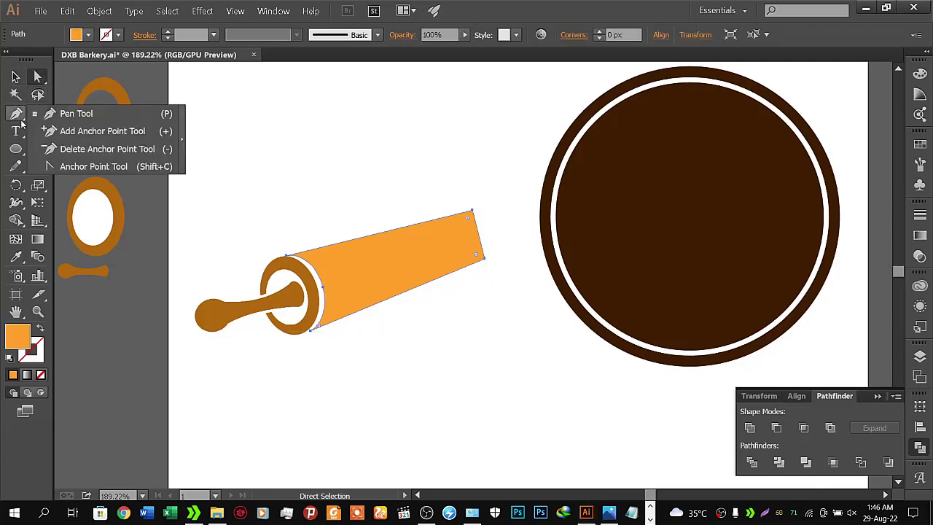
pyautogui.click(93, 166)
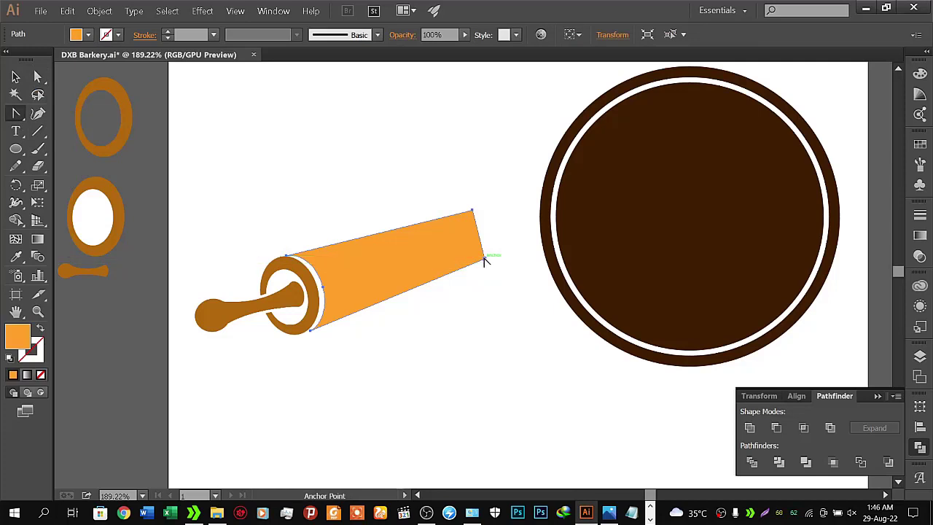
pyautogui.moveTo(481, 245); pyautogui.dragTo(494, 244)
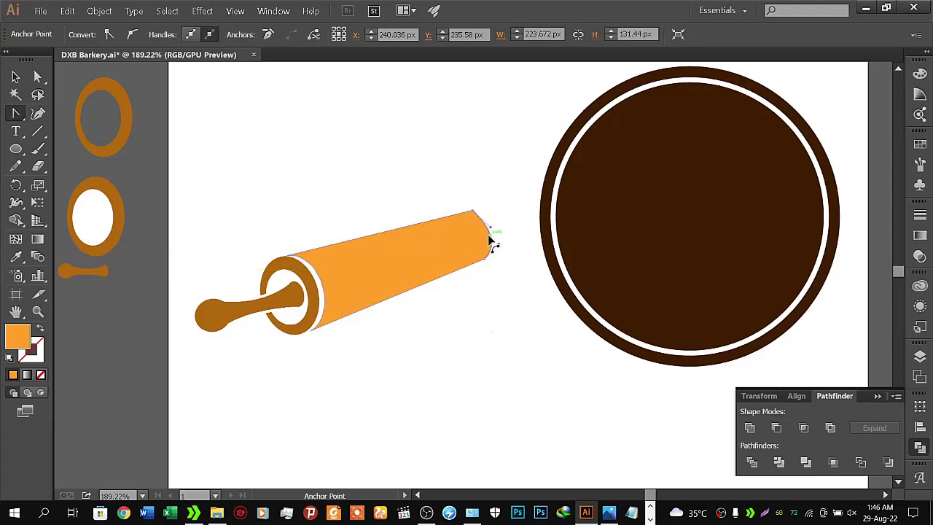
pyautogui.click(491, 241)
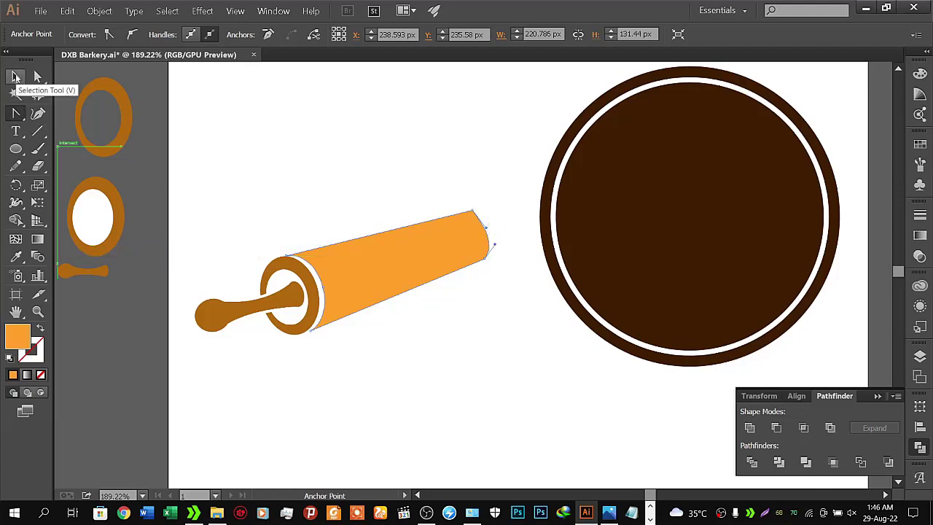
pyautogui.click(16, 77)
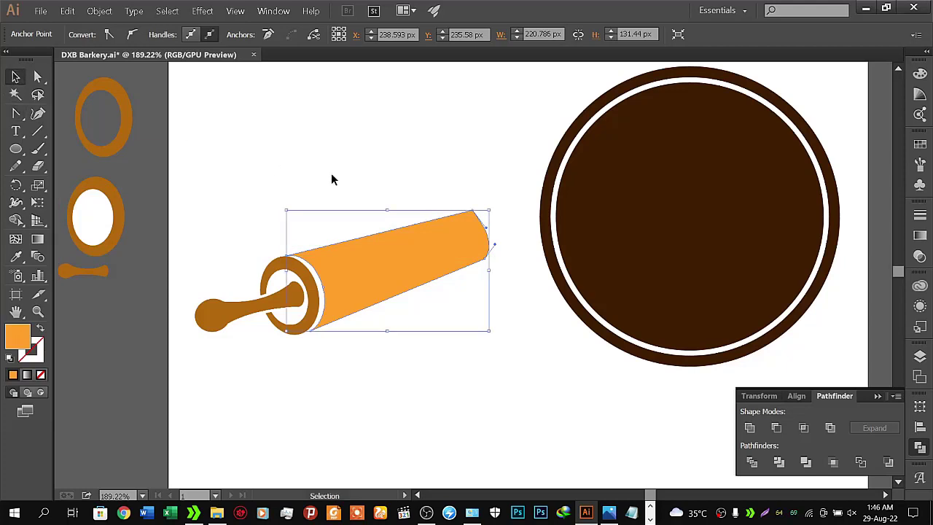
pyautogui.click(345, 178)
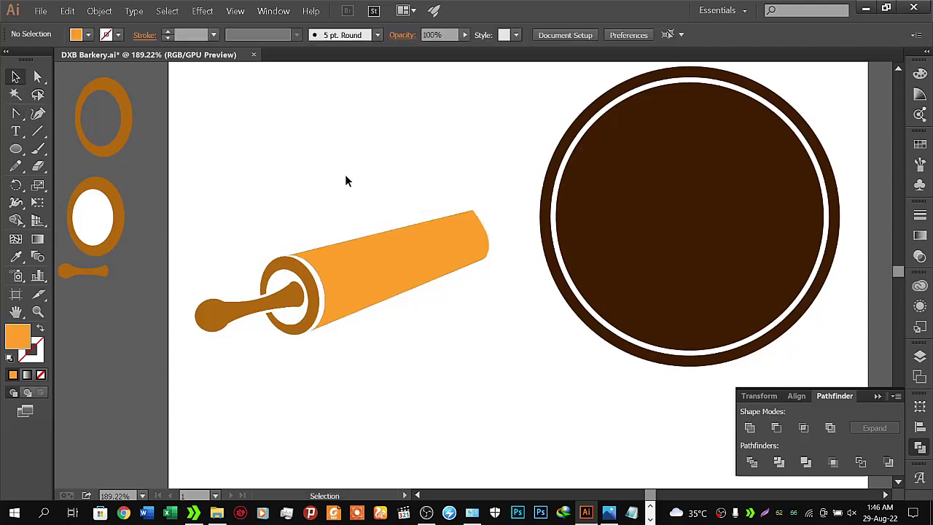
pyautogui.click(378, 254)
# - Drag curve handles out of the right-end anchor to round the pin's end
pyautogui.click(16, 113)
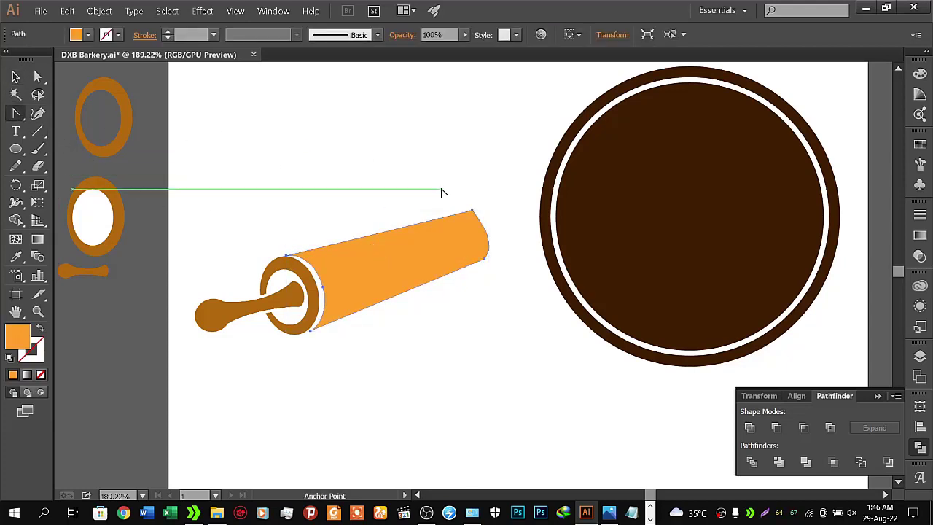
pyautogui.click(481, 217)
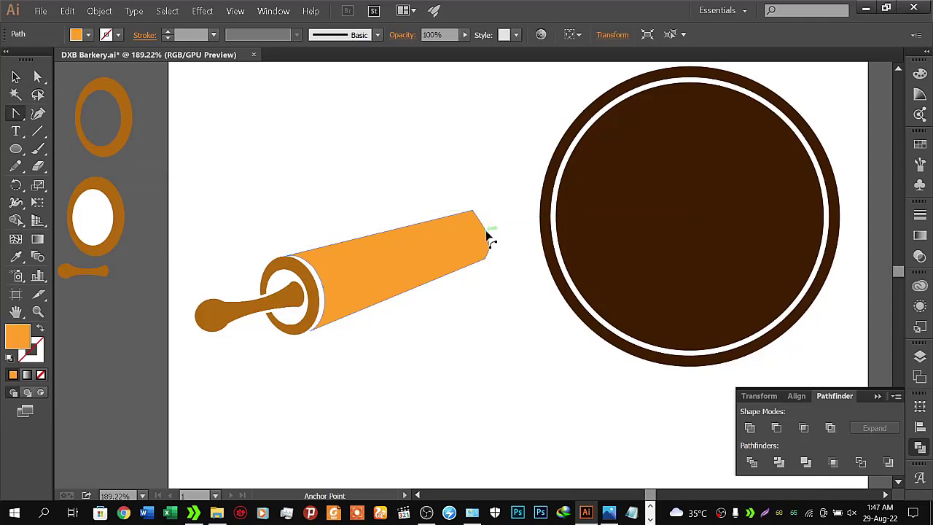
pyautogui.moveTo(490, 240); pyautogui.dragTo(490, 223)
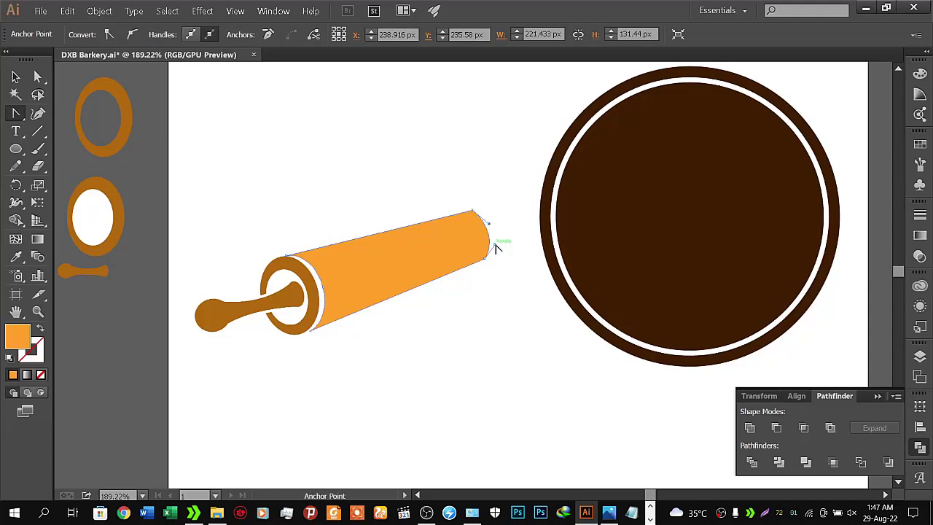
pyautogui.moveTo(496, 248)
pyautogui.mouseDown()
pyautogui.moveTo(493, 269)
pyautogui.moveTo(489, 261)
pyautogui.mouseUp()
pyautogui.click(15, 77)
pyautogui.click(315, 163)
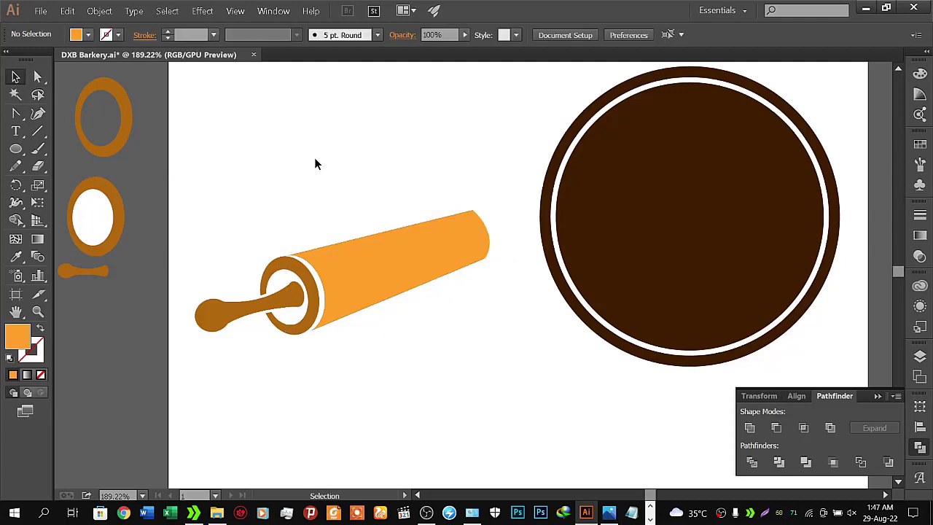
pyautogui.click(371, 253)
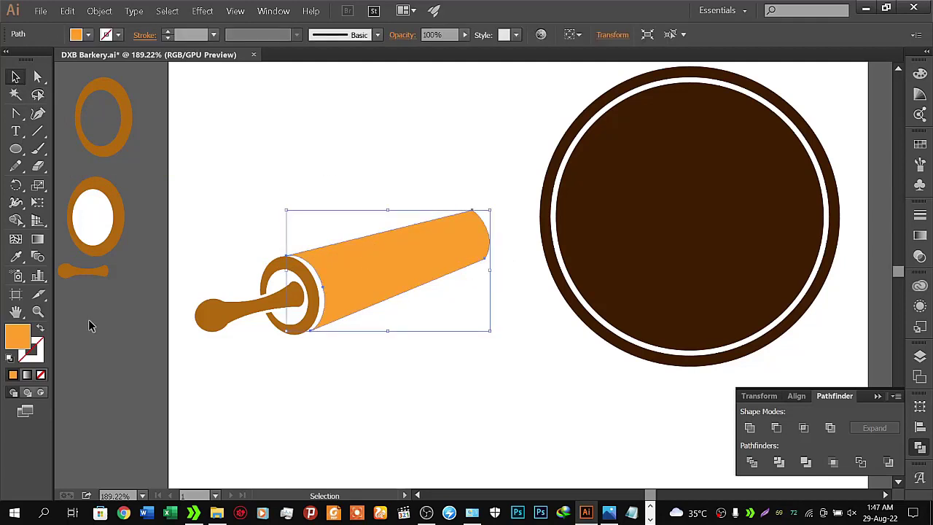
# - Turn the body into an outline coloured with the sample oval's brown-orange
pyautogui.click(41, 330)
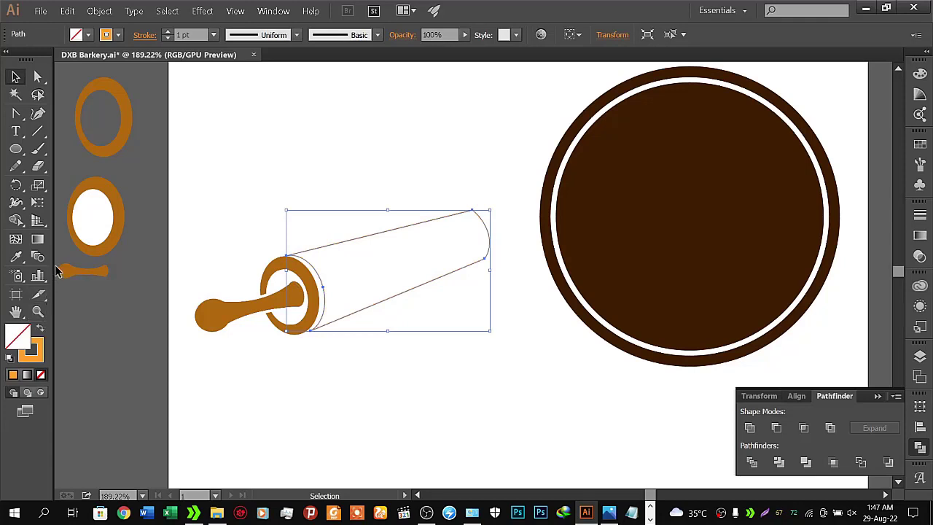
pyautogui.click(16, 257)
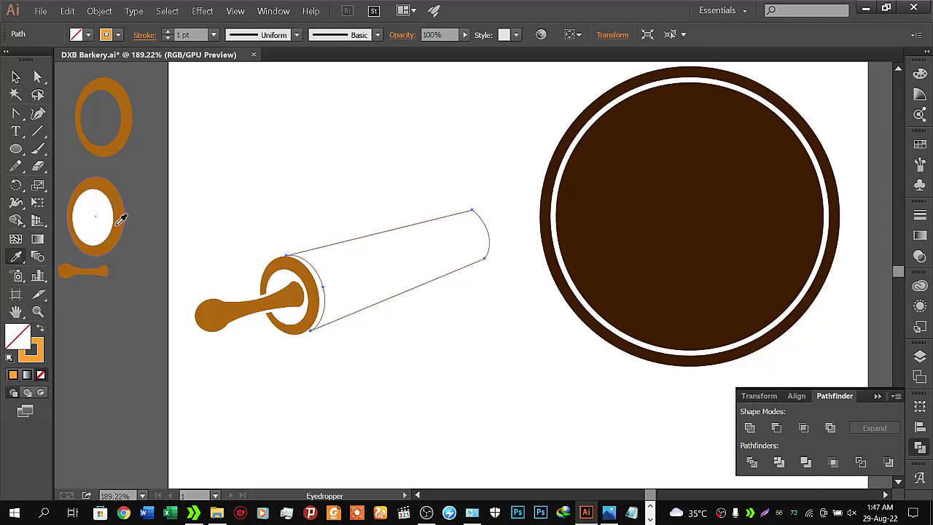
pyautogui.click(118, 223)
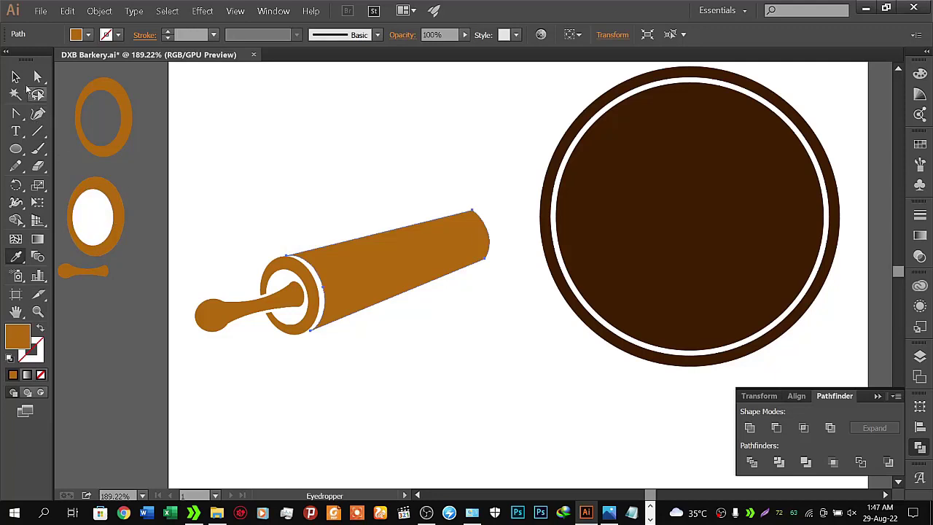
pyautogui.click(16, 77)
pyautogui.click(40, 329)
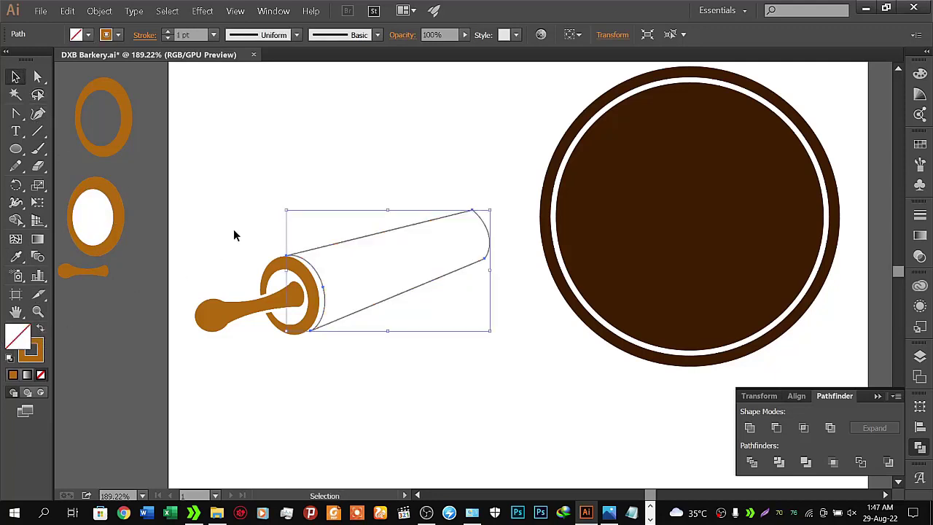
# - Raise the outline's stroke weight to 4 pt and check the result
pyautogui.click(168, 35)
pyautogui.click(168, 35)
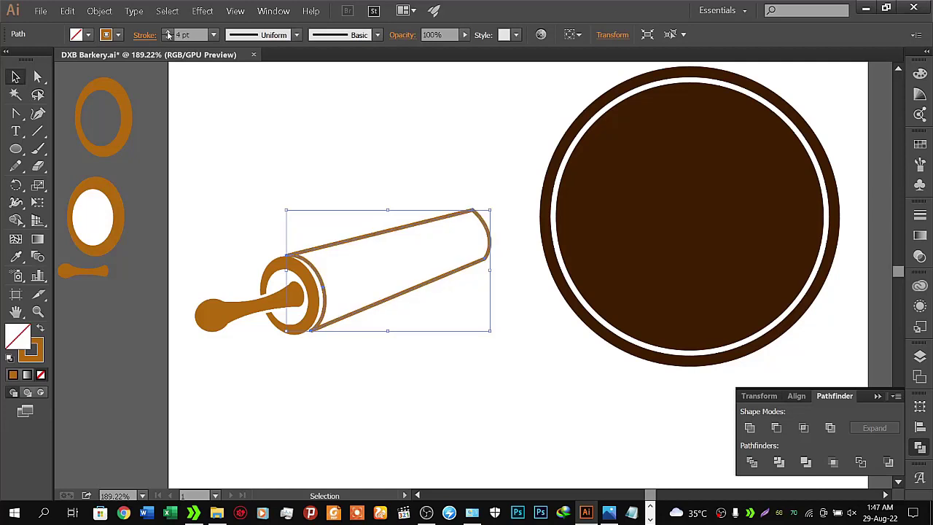
pyautogui.click(228, 149)
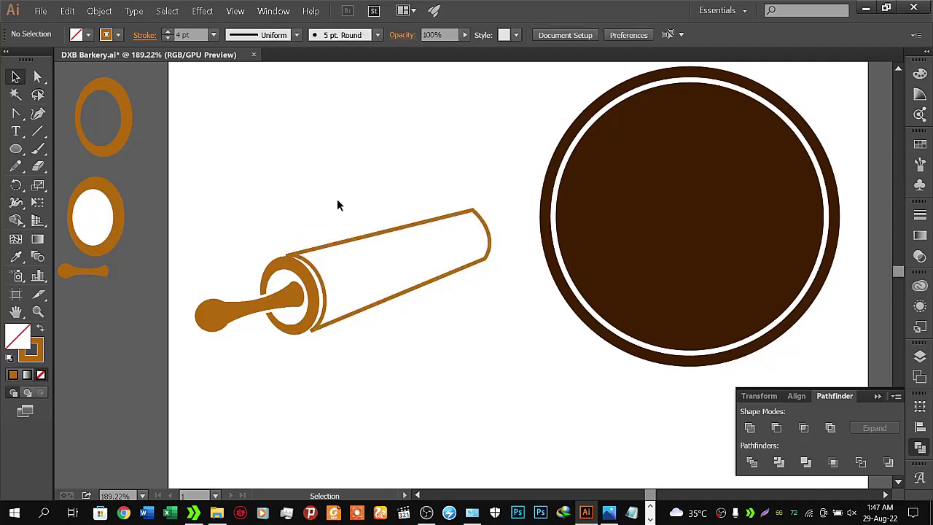
pyautogui.moveTo(373, 243); pyautogui.dragTo(373, 243)
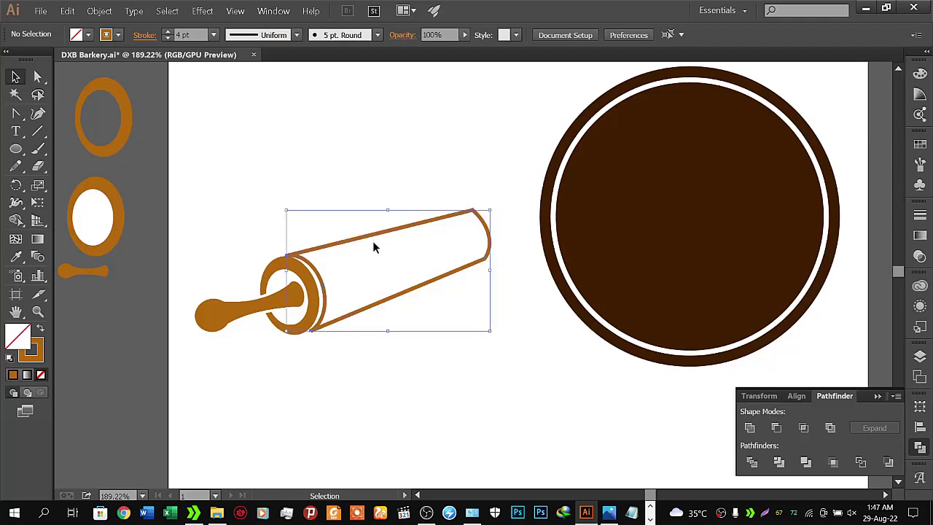
pyautogui.click(359, 164)
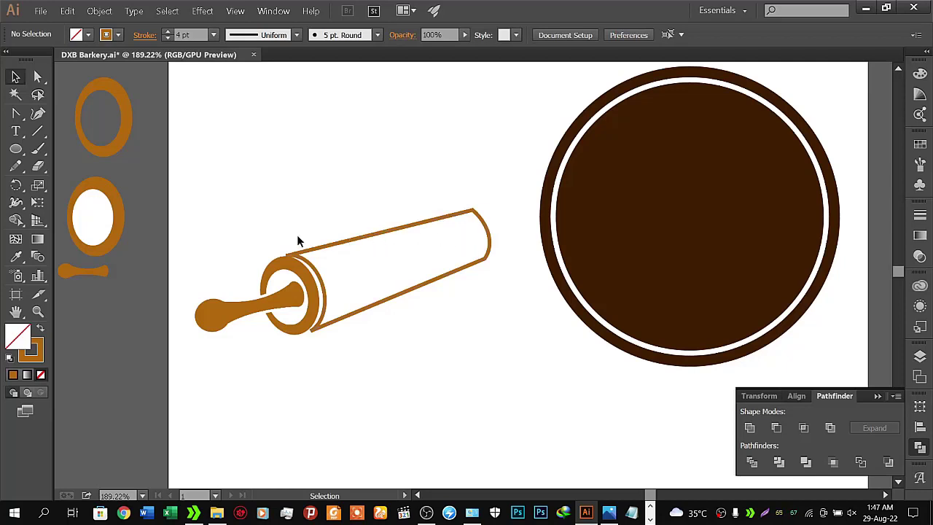
# - Duplicate the whole rolling pin to the lower left and group the copy
pyautogui.moveTo(425, 269)
pyautogui.mouseDown()
pyautogui.moveTo(398, 269)
pyautogui.moveTo(498, 203)
pyautogui.mouseUp()
pyautogui.press('v')
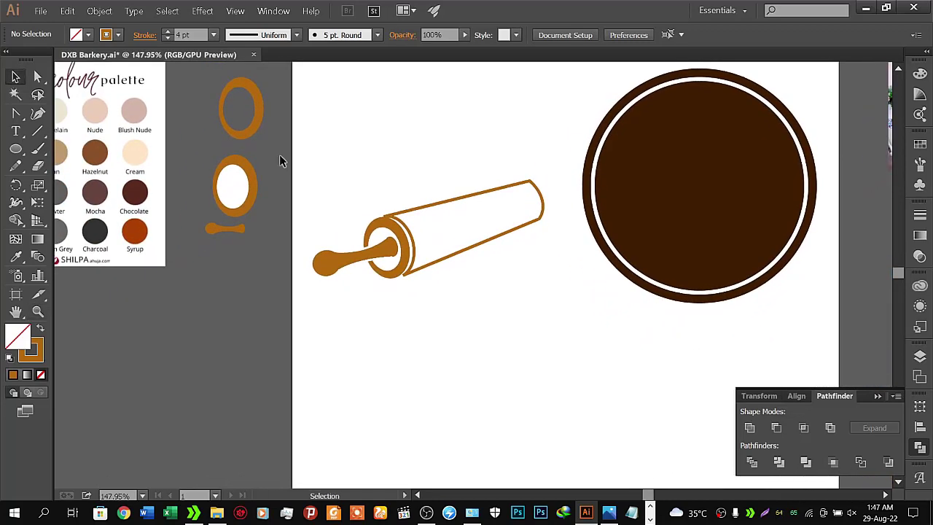
pyautogui.moveTo(307, 159)
pyautogui.mouseDown()
pyautogui.moveTo(405, 292)
pyautogui.moveTo(549, 309)
pyautogui.mouseUp()
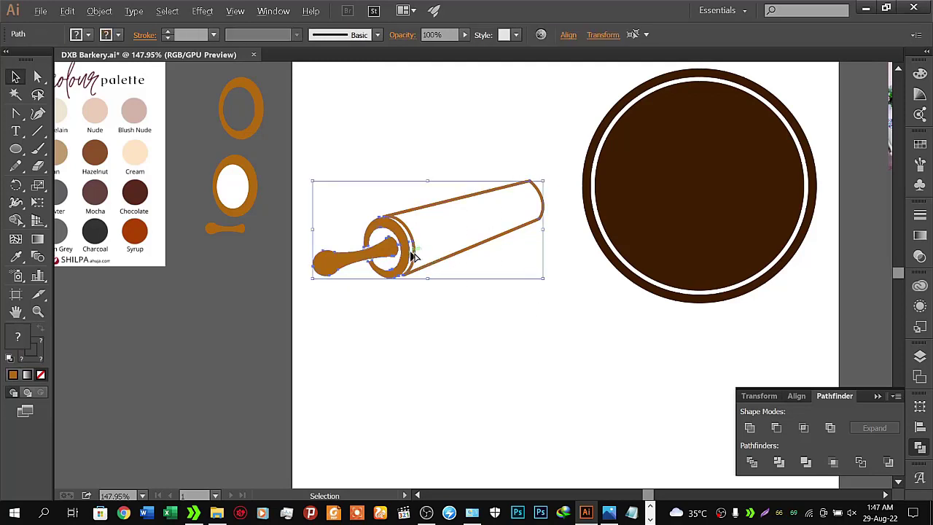
pyautogui.keyDown('alt'); pyautogui.moveTo(411, 254); pyautogui.dragTo(183, 376); pyautogui.keyUp('alt')
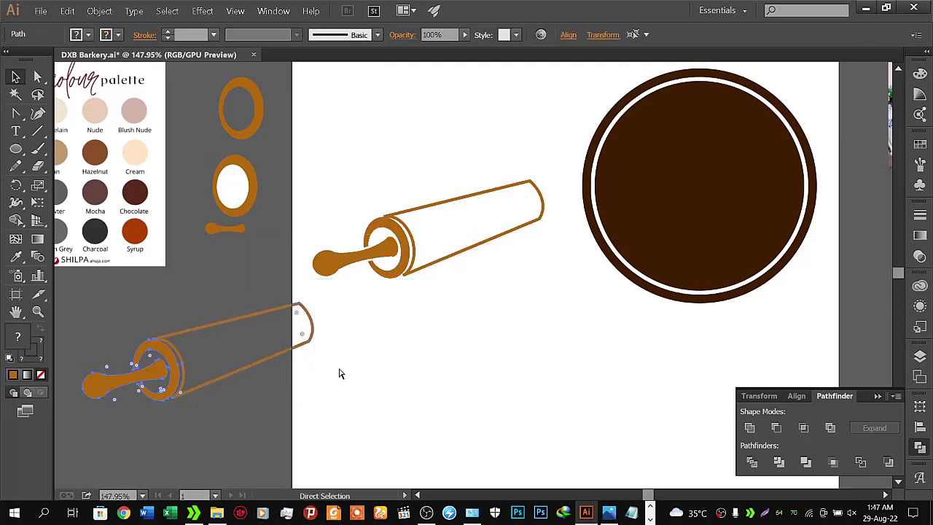
pyautogui.hotkey('ctrl', 'g')
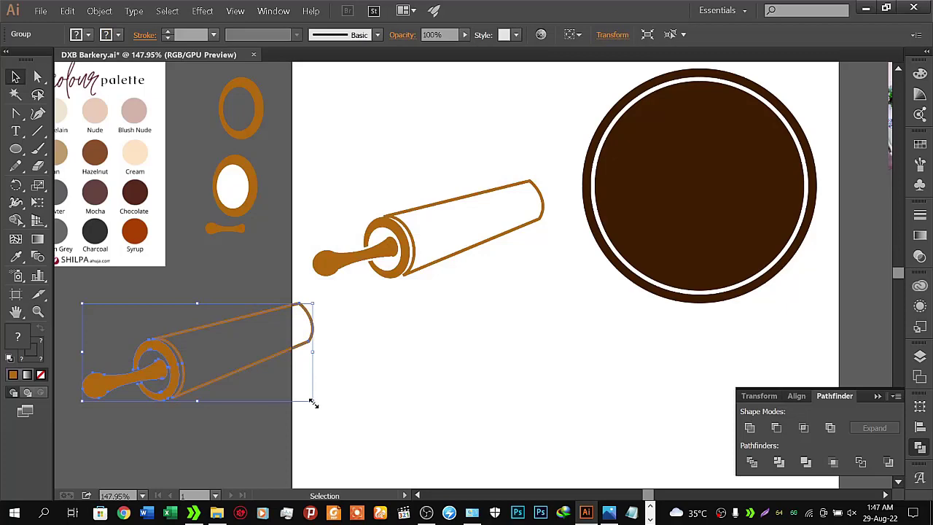
# - Scale the copy down and place it beside the other mini icons on the pasteboard
pyautogui.moveTo(313, 403)
pyautogui.keyDown('alt'); pyautogui.mouseDown()
pyautogui.moveTo(228, 364)
pyautogui.moveTo(220, 262)
pyautogui.mouseUp(); pyautogui.keyUp('alt')
pyautogui.click(429, 323)
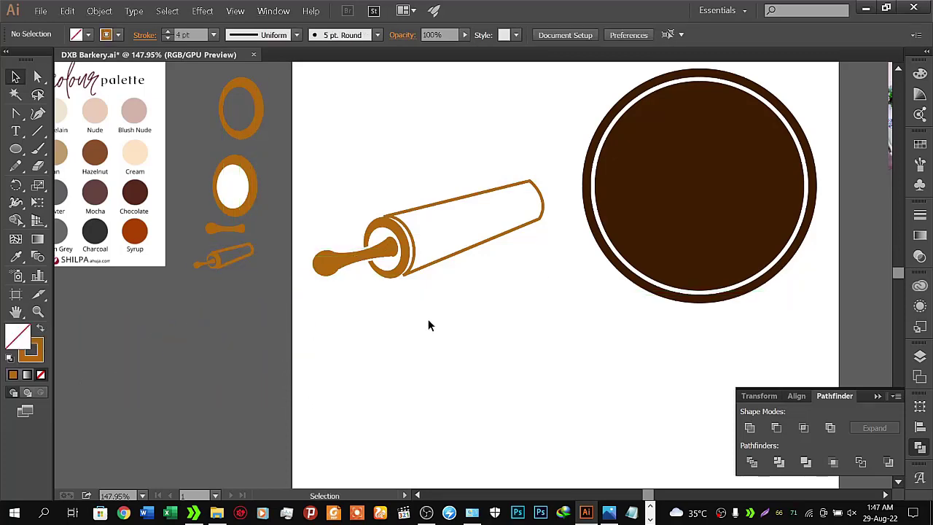
pyautogui.moveTo(463, 274)
pyautogui.mouseDown()
pyautogui.moveTo(406, 307)
pyautogui.moveTo(349, 323)
pyautogui.mouseUp()
pyautogui.press('z')
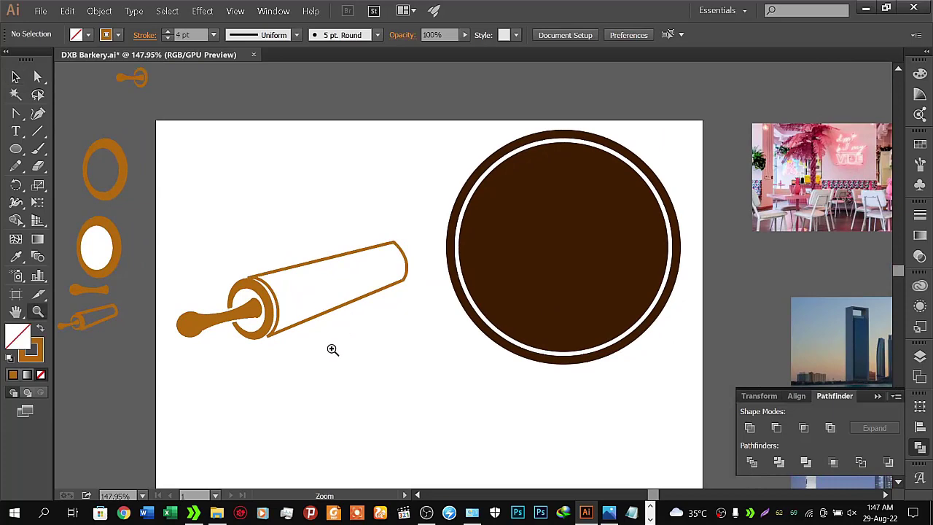
pyautogui.click(334, 350)
pyautogui.click(385, 323)
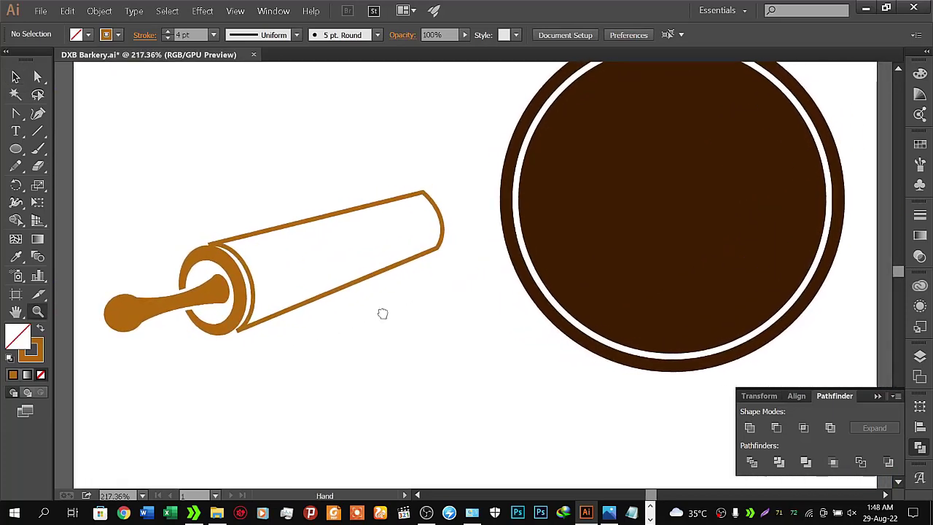
# - Try Width Profile 1 on the rolling-pin outline, then undo it
pyautogui.moveTo(382, 314); pyautogui.dragTo(446, 306)
pyautogui.press('v')
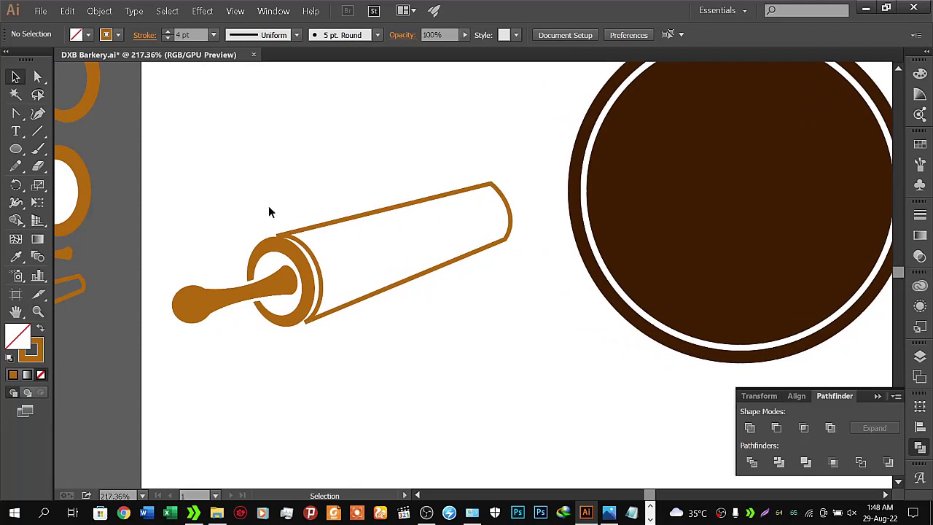
pyautogui.click(325, 221)
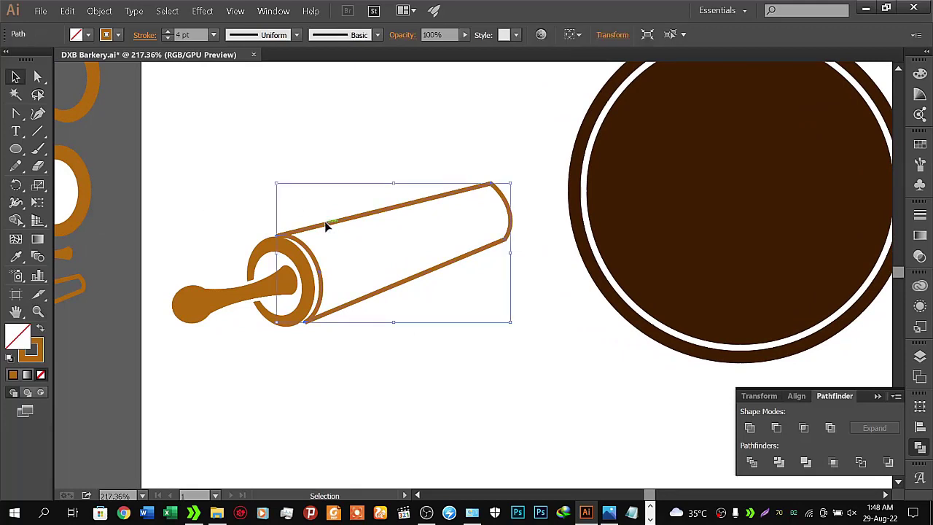
pyautogui.click(258, 42)
pyautogui.click(245, 88)
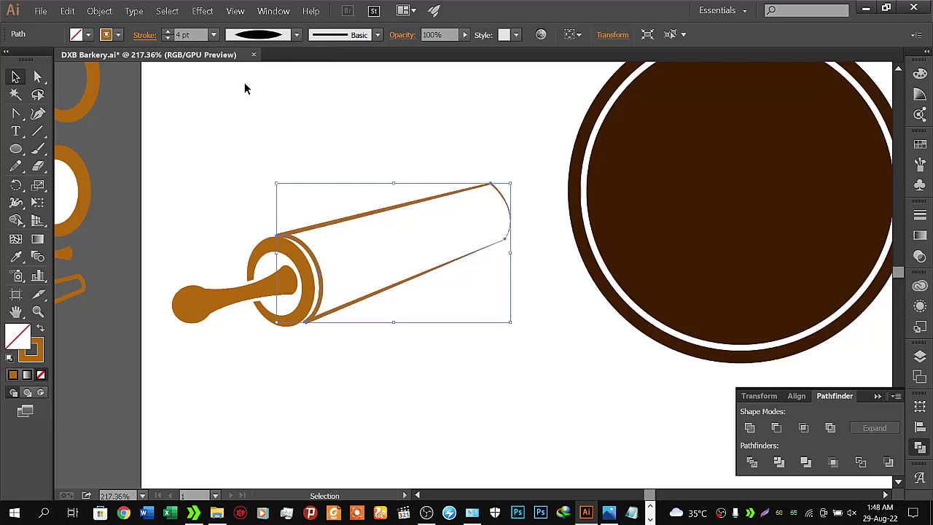
pyautogui.click(237, 135)
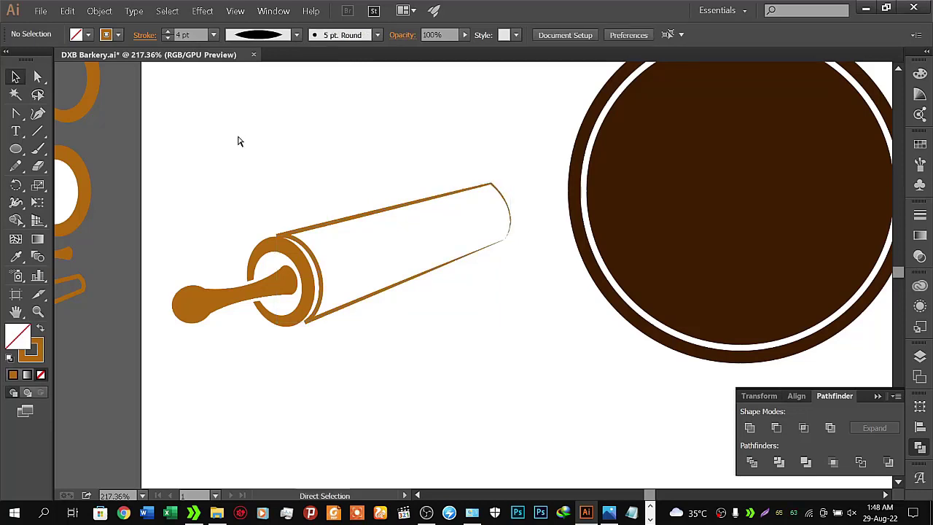
pyautogui.hotkey('ctrl', 'z')
pyautogui.hotkey('ctrl', 'z')
pyautogui.click(277, 161)
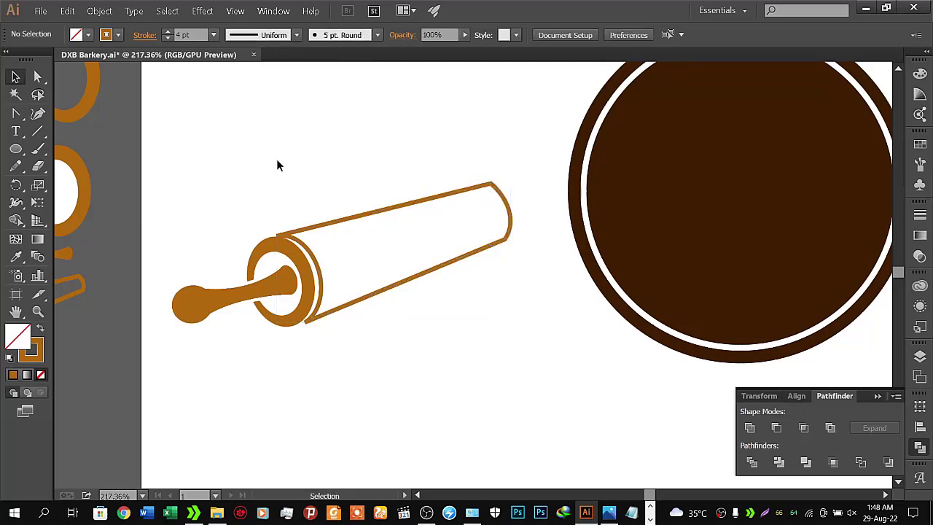
# - Lower the outline's stroke weight from 4 pt to 2 pt
pyautogui.click(330, 222)
pyautogui.click(169, 38)
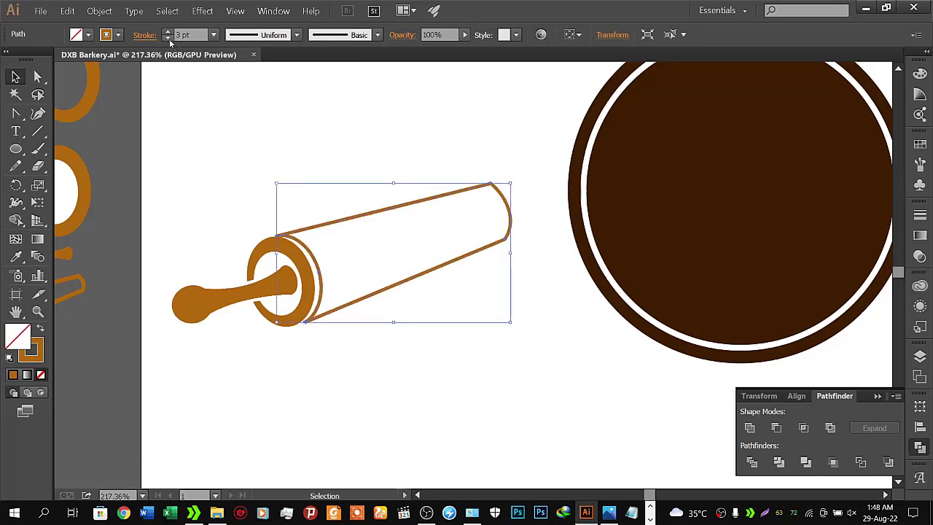
pyautogui.click(169, 38)
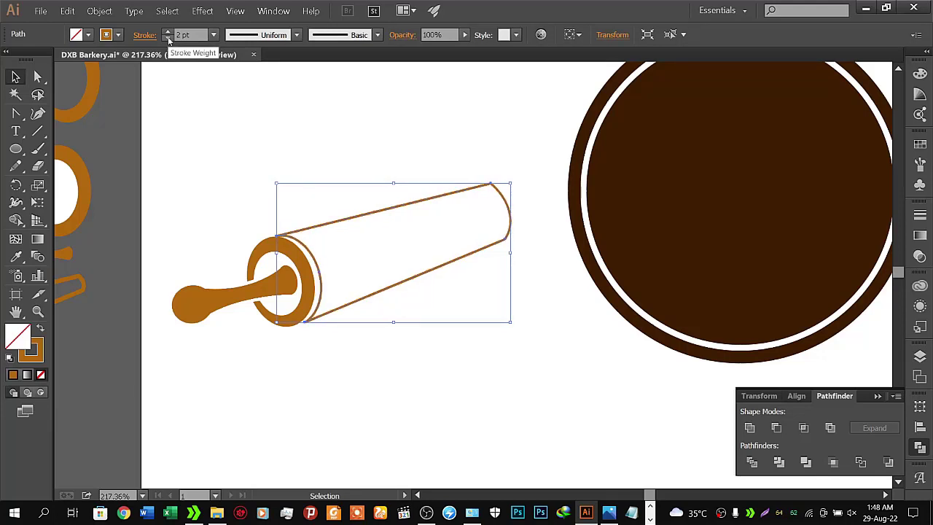
pyautogui.click(205, 148)
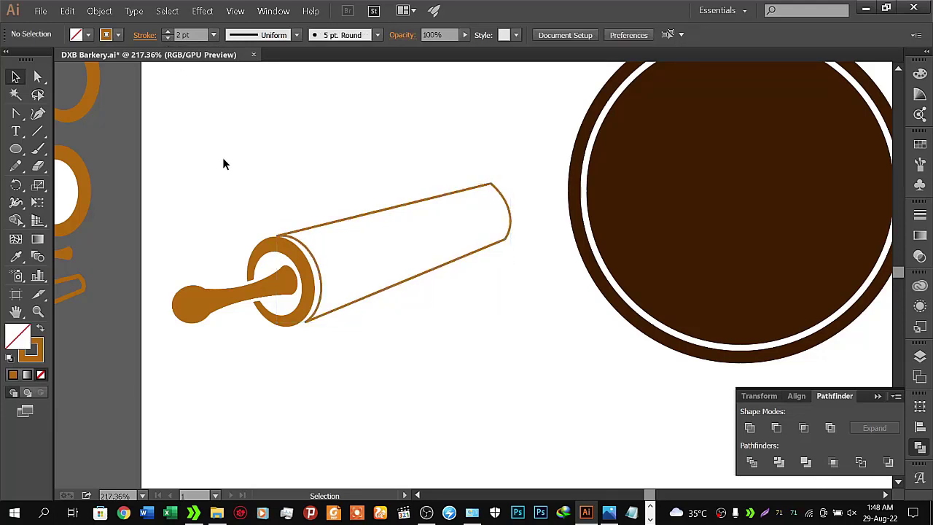
pyautogui.moveTo(347, 194); pyautogui.dragTo(412, 299)
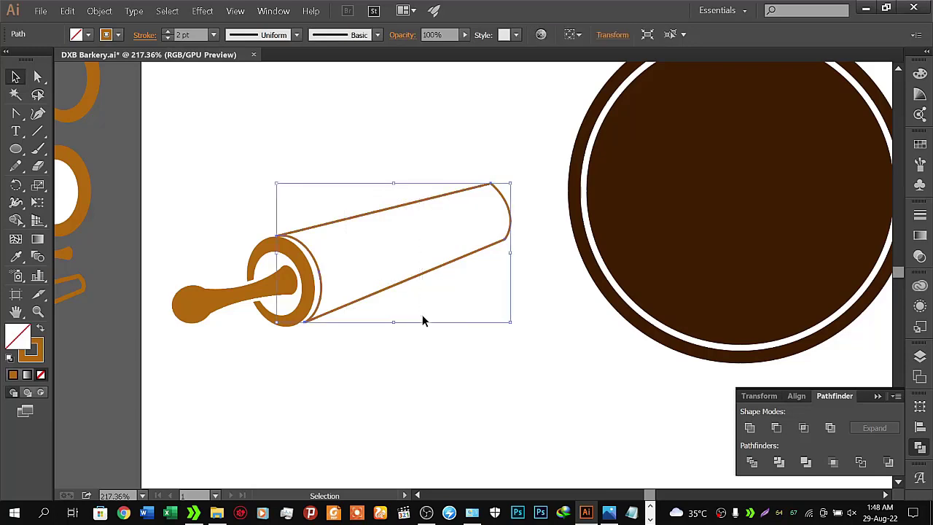
pyautogui.click(753, 464)
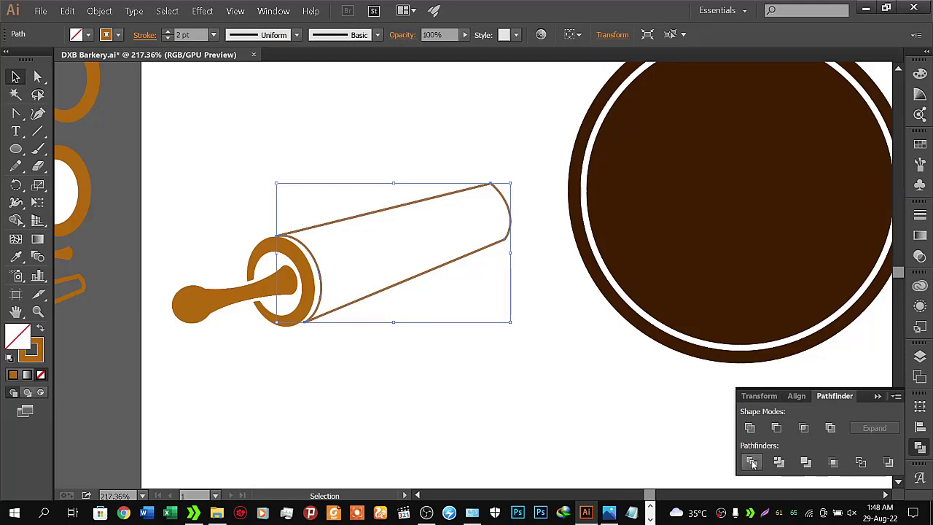
pyautogui.rightClick(412, 209)
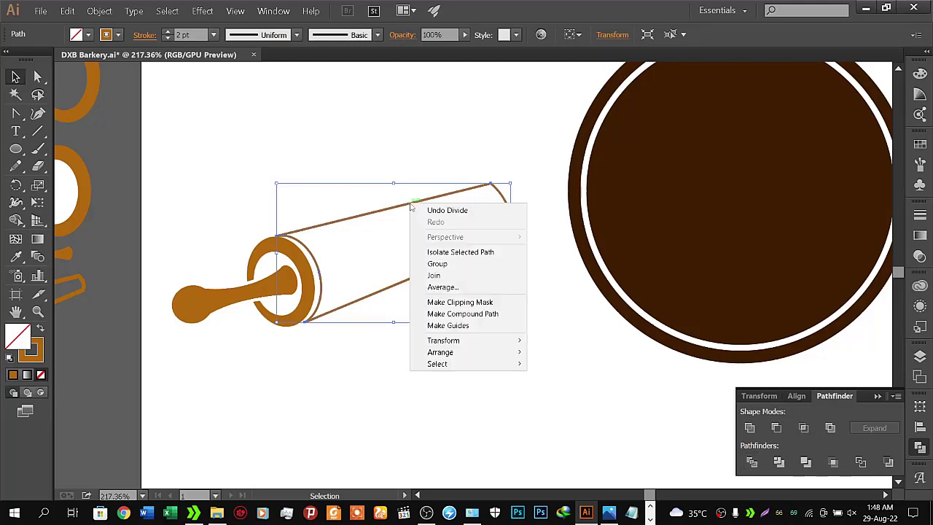
pyautogui.click(350, 364)
pyautogui.click(362, 213)
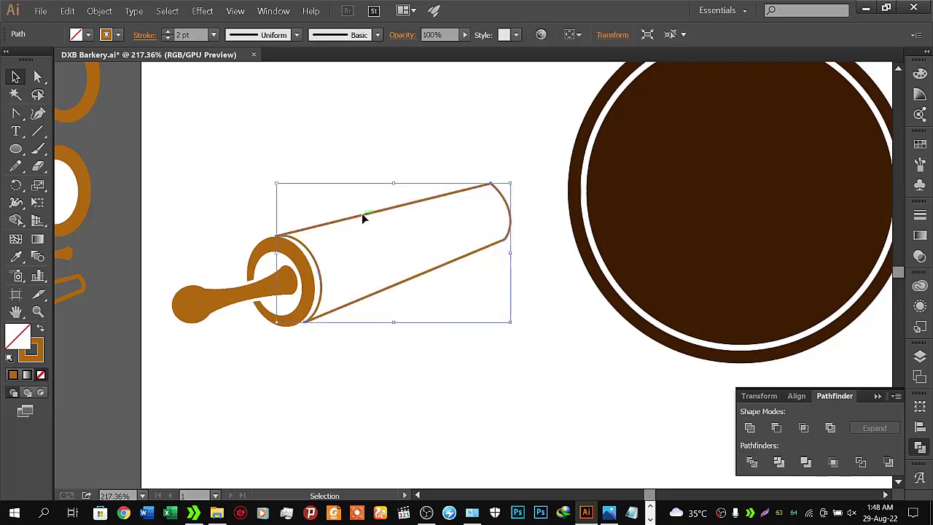
pyautogui.rightClick(363, 217)
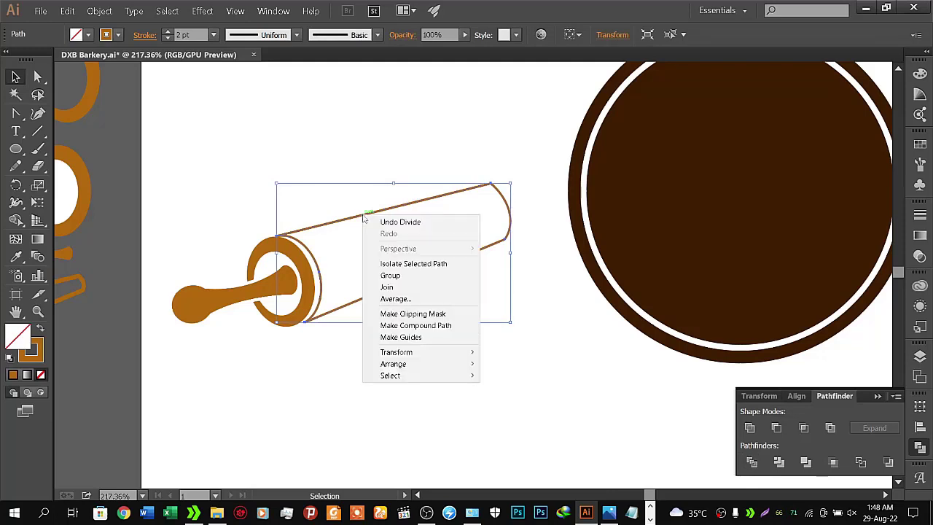
pyautogui.click(328, 353)
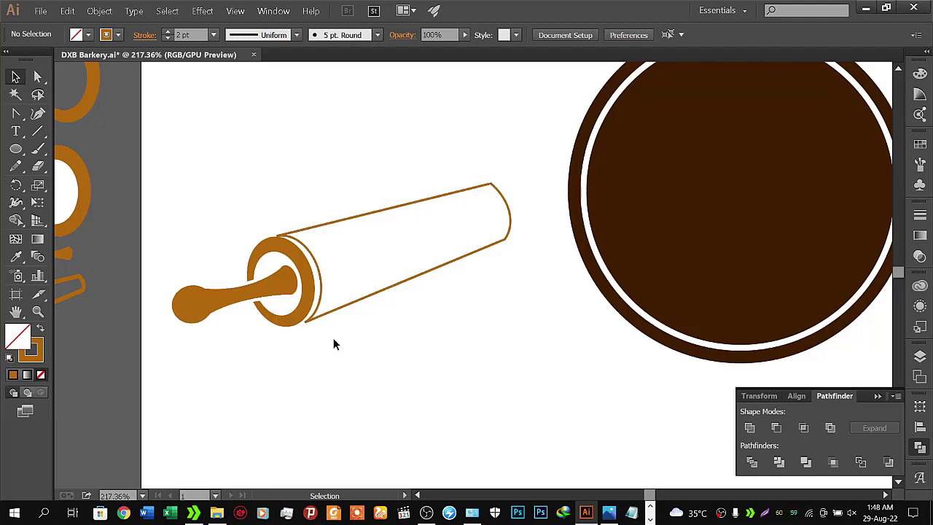
pyautogui.press('z')
pyautogui.moveTo(343, 342)
pyautogui.mouseDown()
pyautogui.moveTo(429, 320)
pyautogui.moveTo(433, 335)
pyautogui.mouseUp()
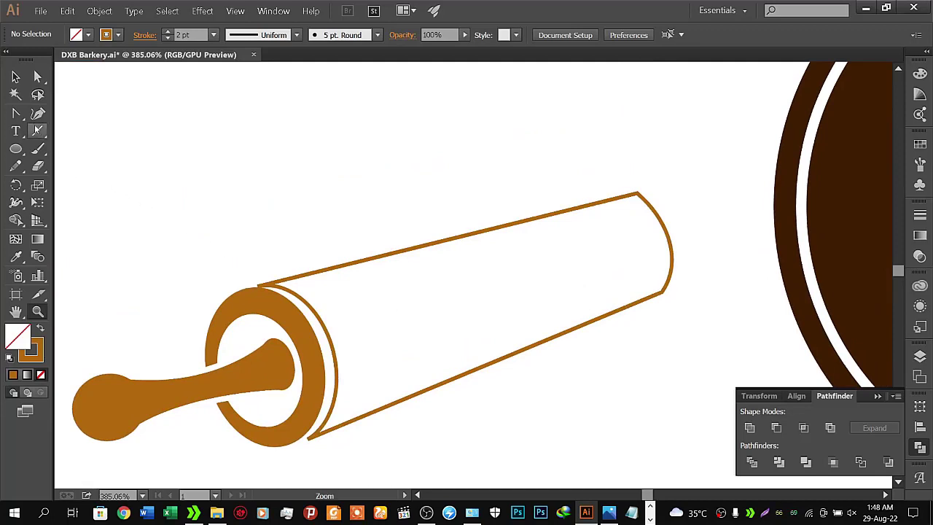
pyautogui.click(39, 166)
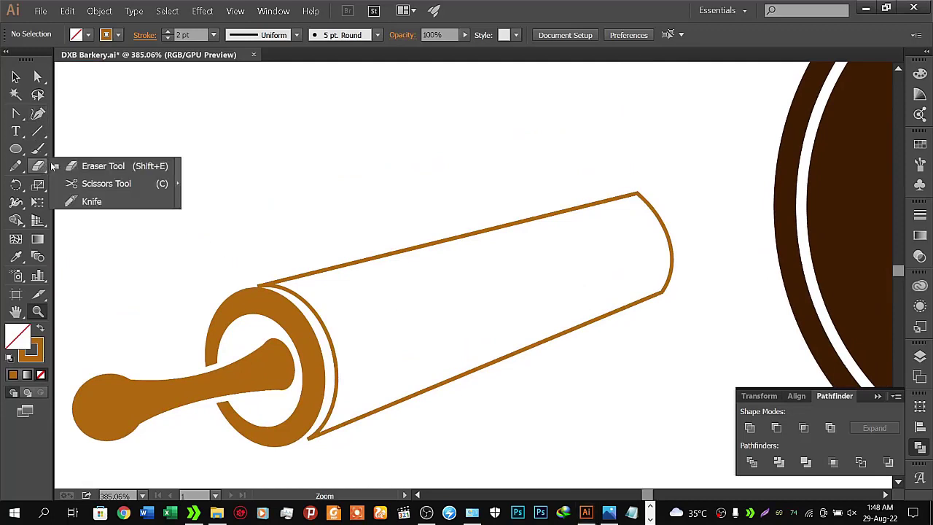
pyautogui.click(102, 183)
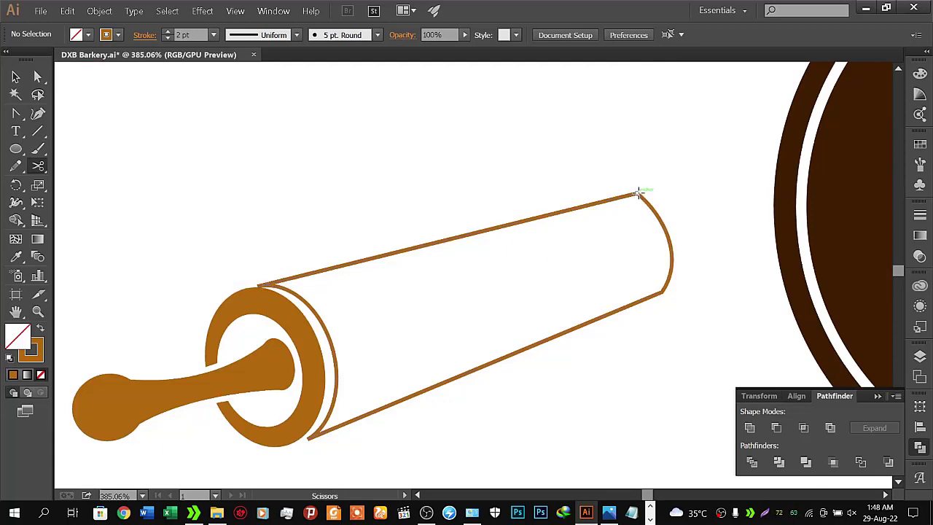
pyautogui.click(638, 193)
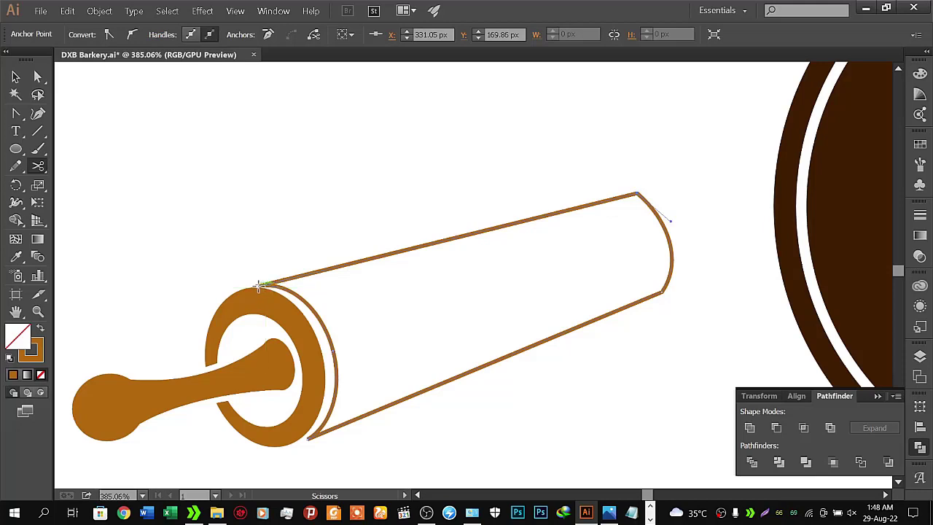
pyautogui.click(258, 285)
pyautogui.press('v')
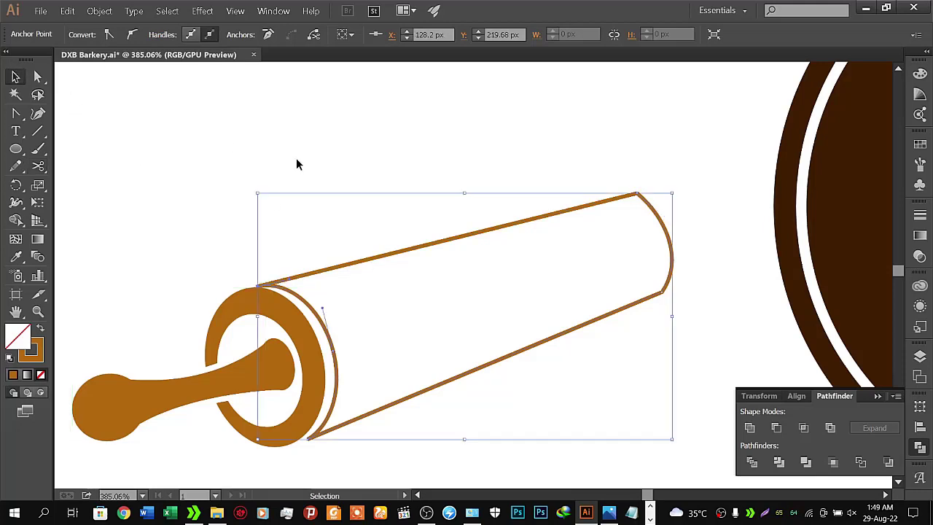
pyautogui.click(343, 208)
pyautogui.click(390, 253)
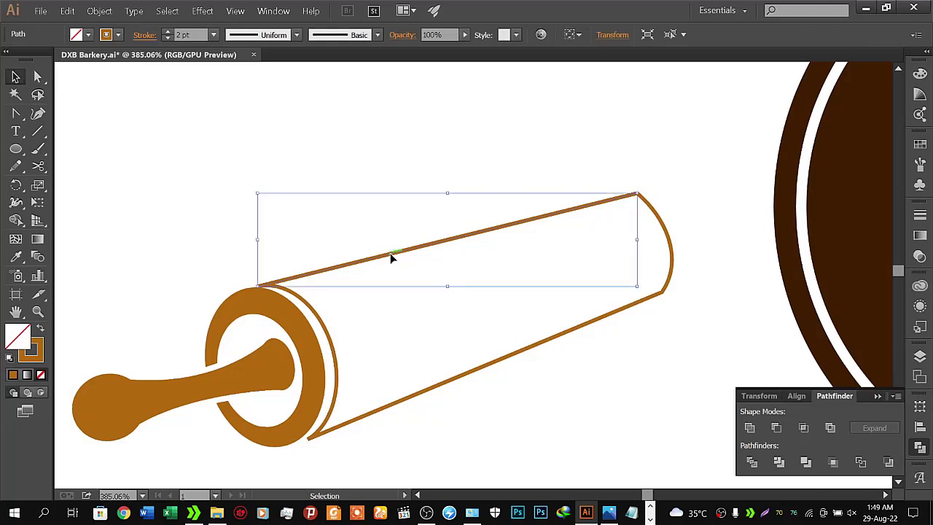
pyautogui.moveTo(390, 253); pyautogui.dragTo(326, 144)
pyautogui.click(156, 248)
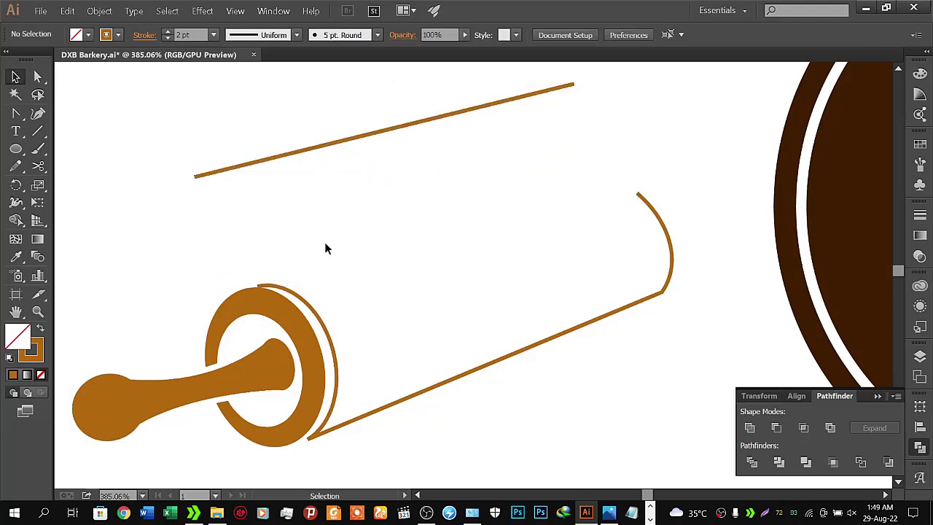
pyautogui.press('z')
pyautogui.moveTo(425, 258)
pyautogui.mouseDown()
pyautogui.moveTo(377, 258)
pyautogui.moveTo(353, 226)
pyautogui.mouseUp()
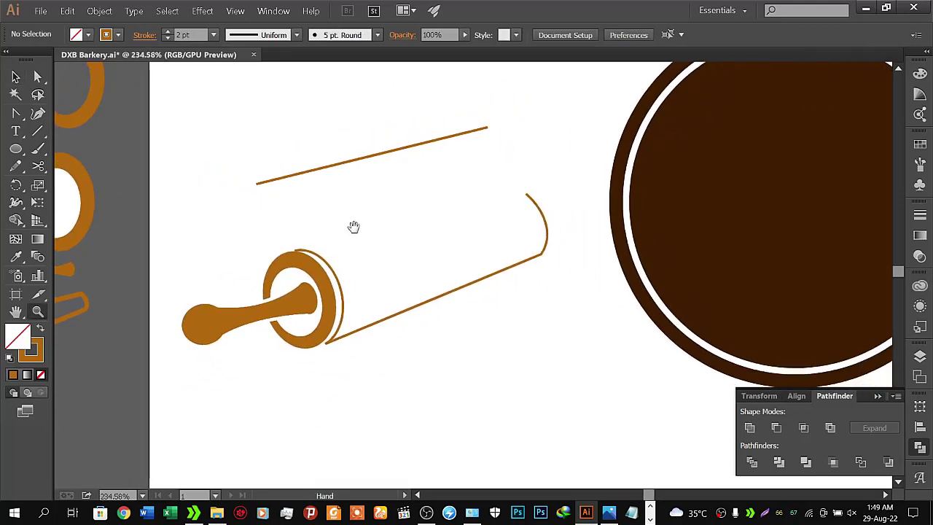
pyautogui.moveTo(339, 261); pyautogui.dragTo(383, 252)
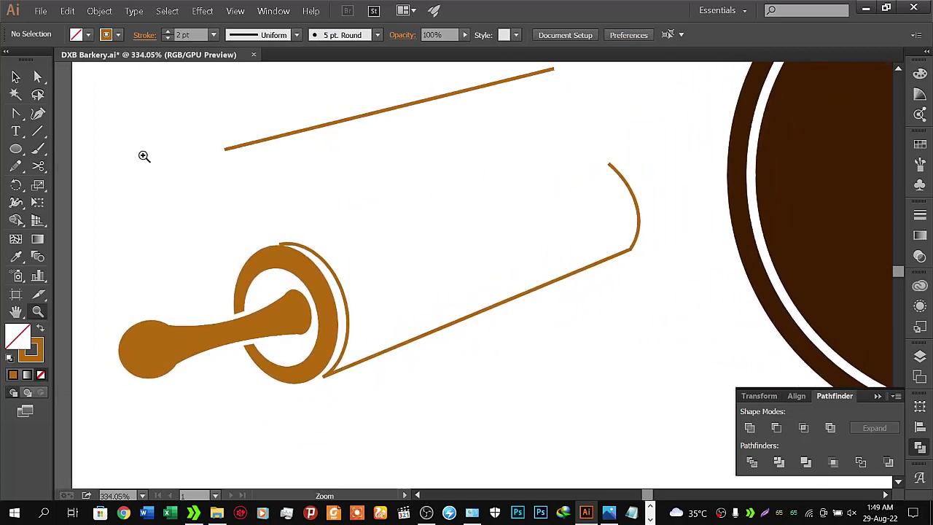
pyautogui.click(16, 77)
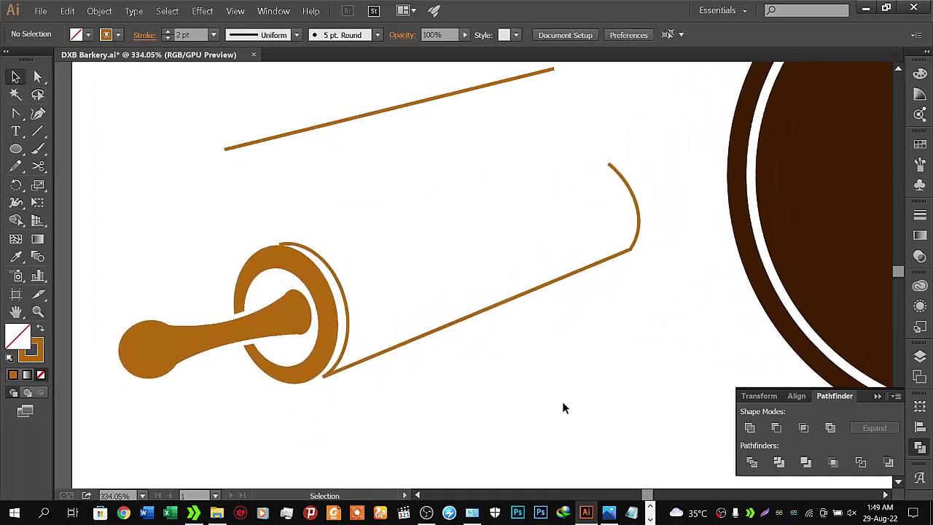
pyautogui.click(421, 335)
pyautogui.click(434, 417)
# - Nudge the top anchor of the ring's arc right and up
pyautogui.click(38, 76)
pyautogui.moveTo(283, 245); pyautogui.dragTo(281, 247)
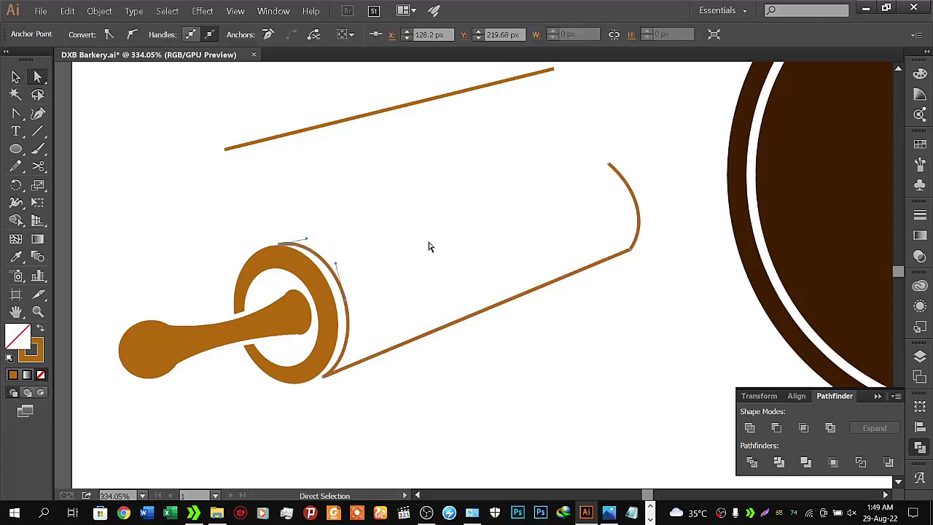
pyautogui.press('Right')
pyautogui.press('Right')
pyautogui.press('Up')
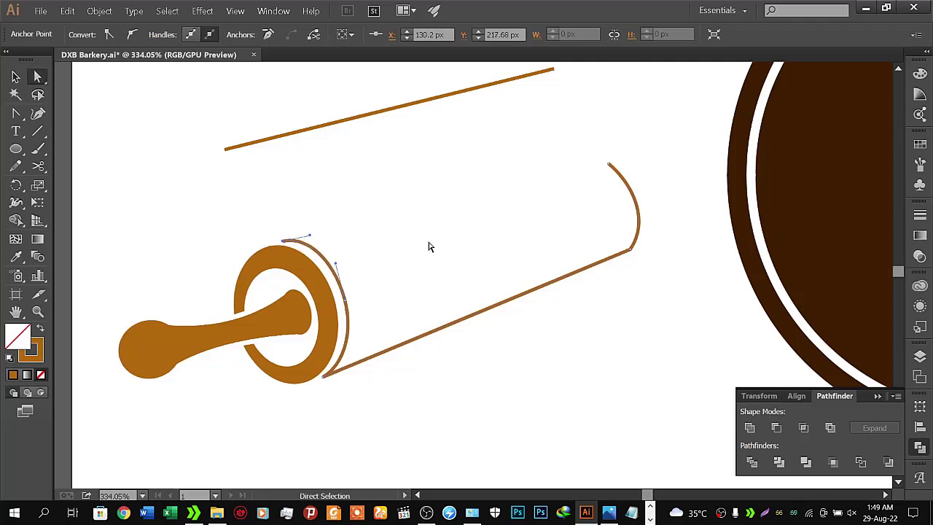
# - Smooth the ring's outer arc and join its top anchor to the far end's curve
pyautogui.click(36, 144)
pyautogui.click(36, 136)
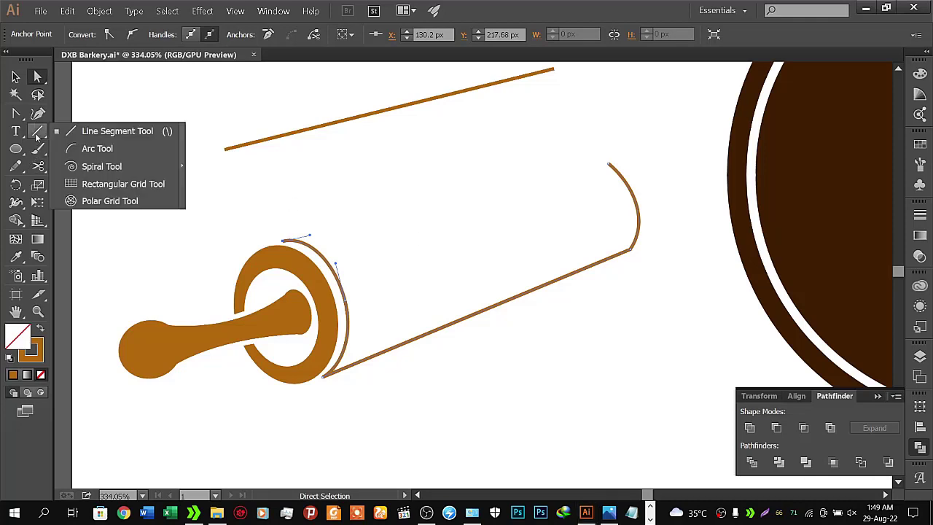
pyautogui.click(44, 170)
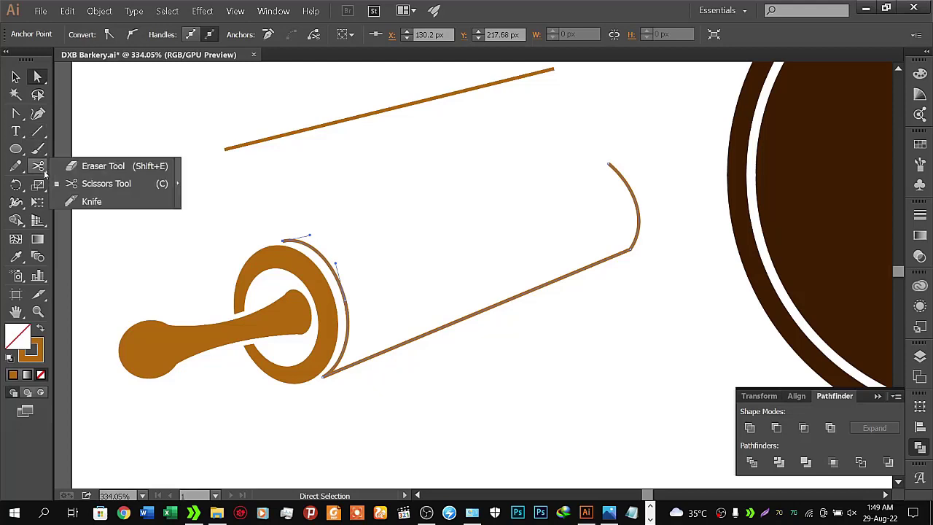
pyautogui.click(18, 167)
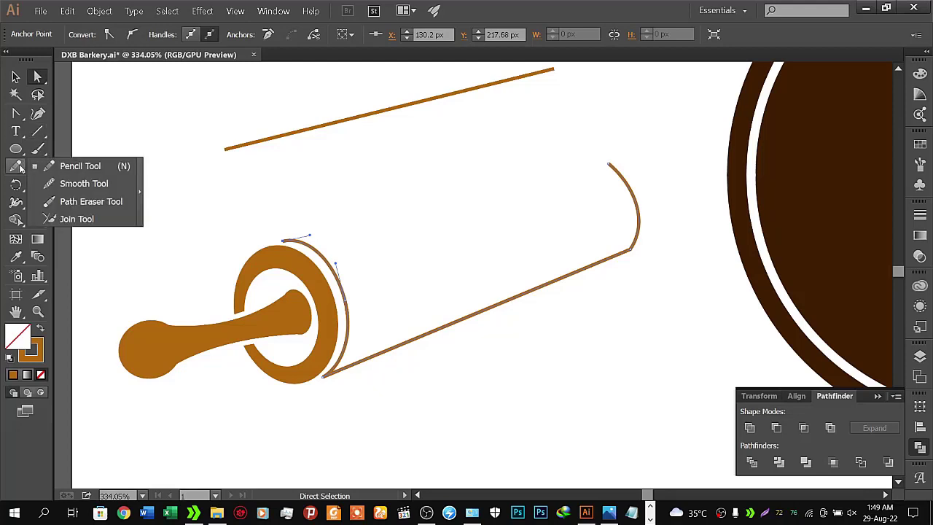
pyautogui.click(82, 183)
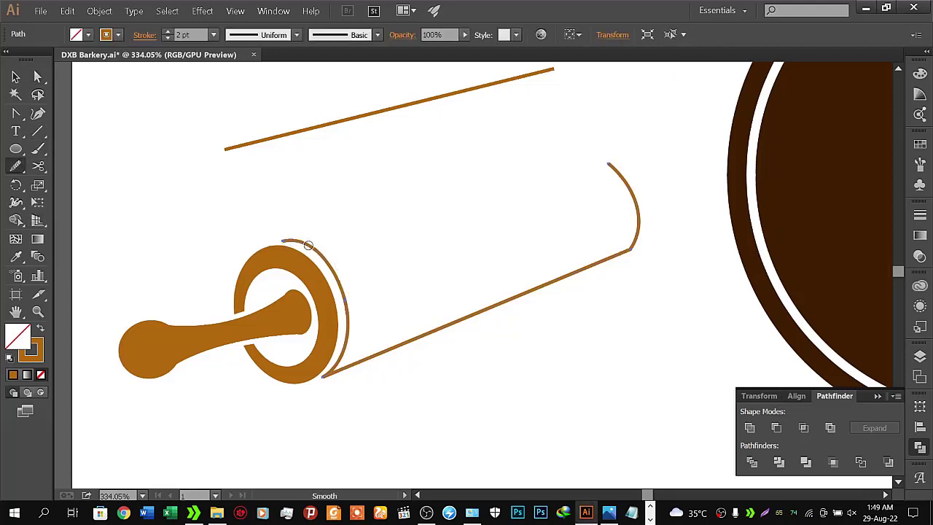
pyautogui.moveTo(308, 246)
pyautogui.mouseDown()
pyautogui.moveTo(333, 262)
pyautogui.moveTo(350, 315)
pyautogui.mouseUp()
pyautogui.press('ctrl')
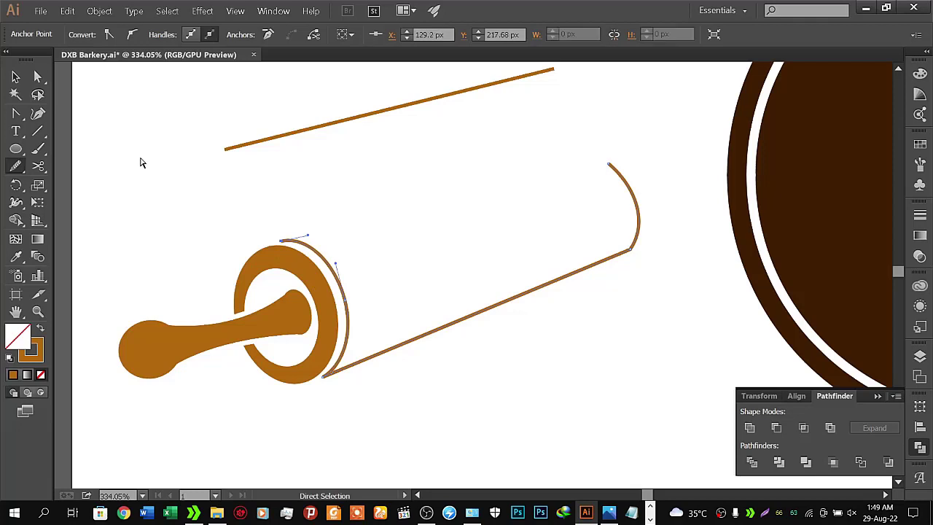
pyautogui.press('Down')
pyautogui.press('Down')
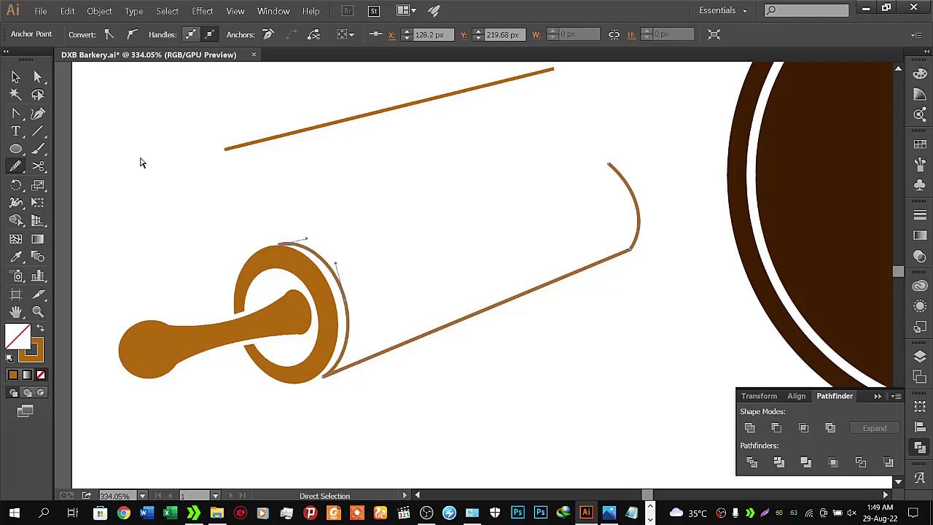
pyautogui.hotkey('ctrl', 'j')
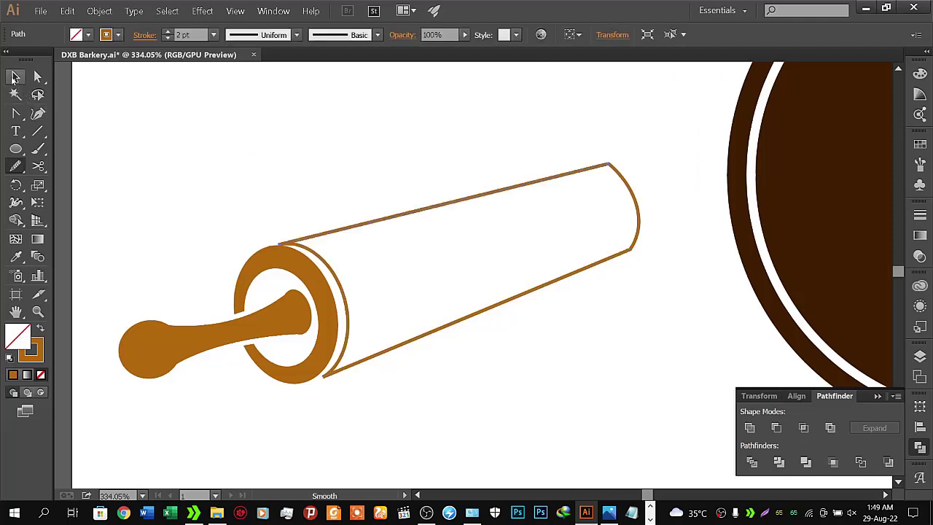
# - Lift the rolling pin's top line up above the pin body
pyautogui.press('v')
pyautogui.click(200, 143)
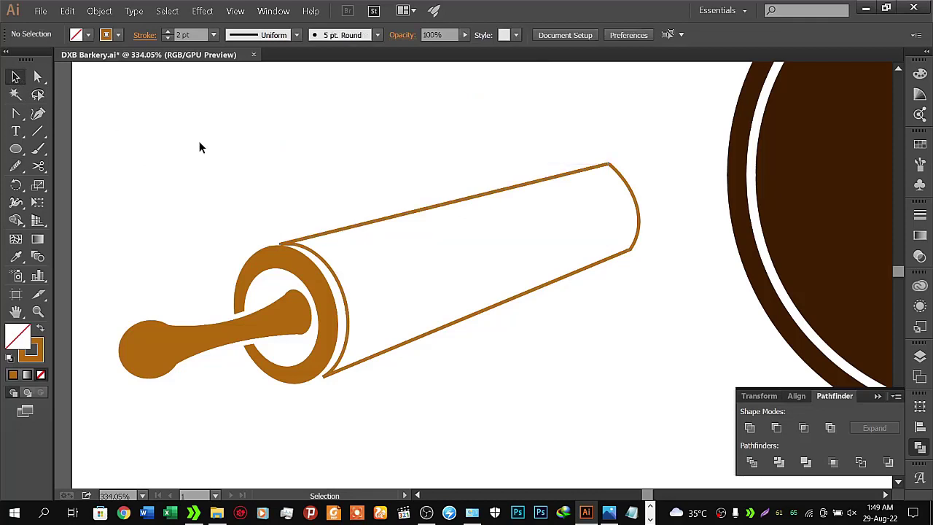
pyautogui.click(355, 227)
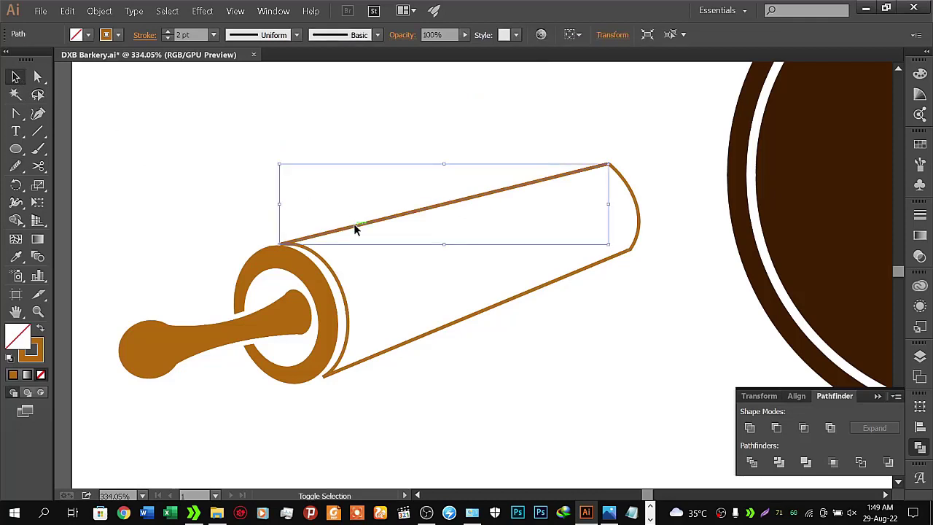
pyautogui.press('Up')
pyautogui.press('Up')
pyautogui.press('Up')
pyautogui.press('Up')
pyautogui.press('Up')
pyautogui.press('Up')
pyautogui.click(354, 231)
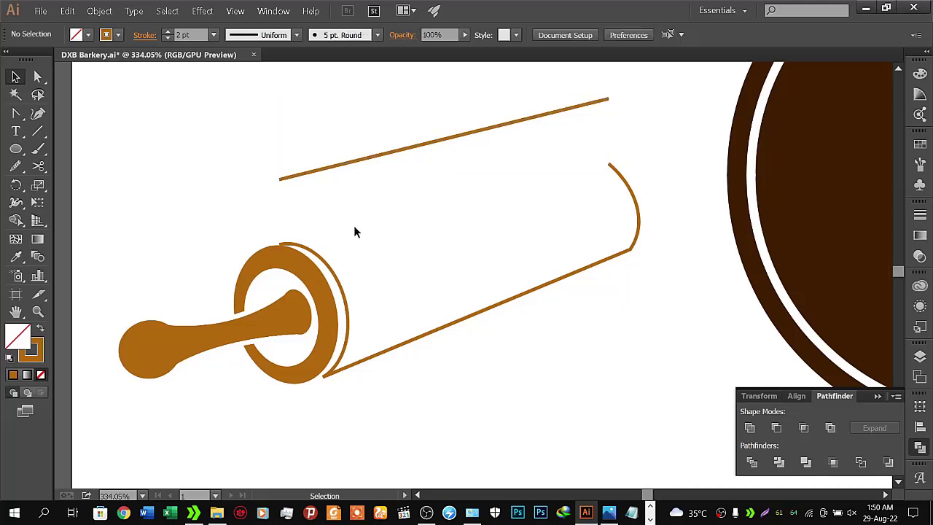
# - Give the lower rolling-pin outline the elliptical width profile and a 6 pt stroke
pyautogui.click(388, 350)
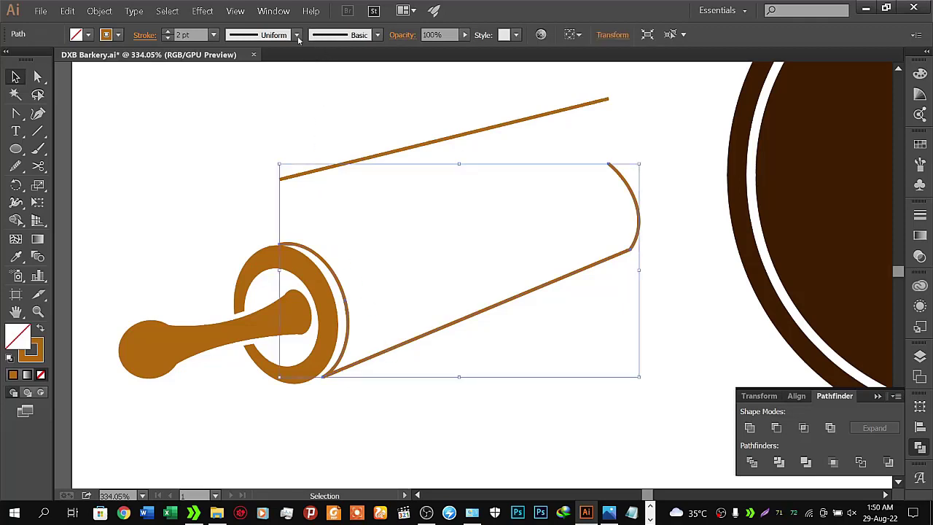
pyautogui.click(217, 127)
pyautogui.click(446, 328)
pyautogui.click(275, 37)
pyautogui.click(246, 157)
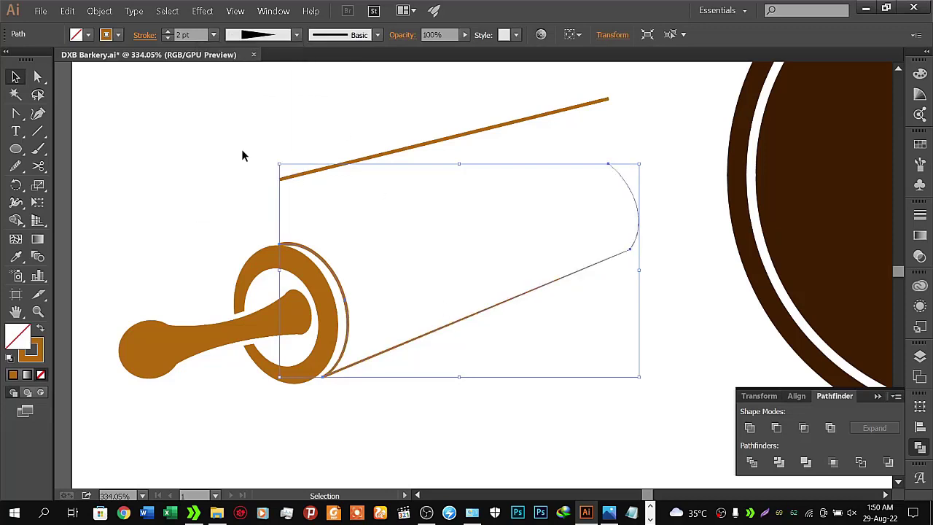
pyautogui.click(265, 36)
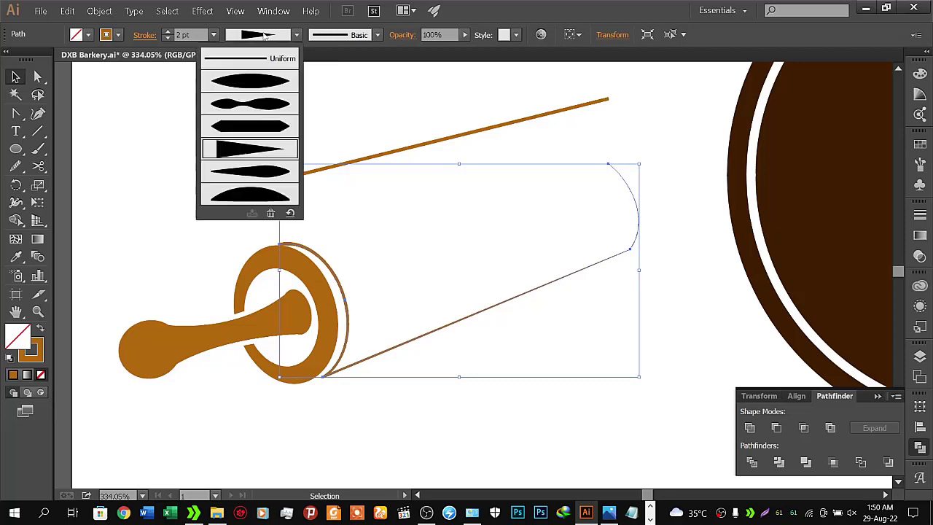
pyautogui.click(256, 83)
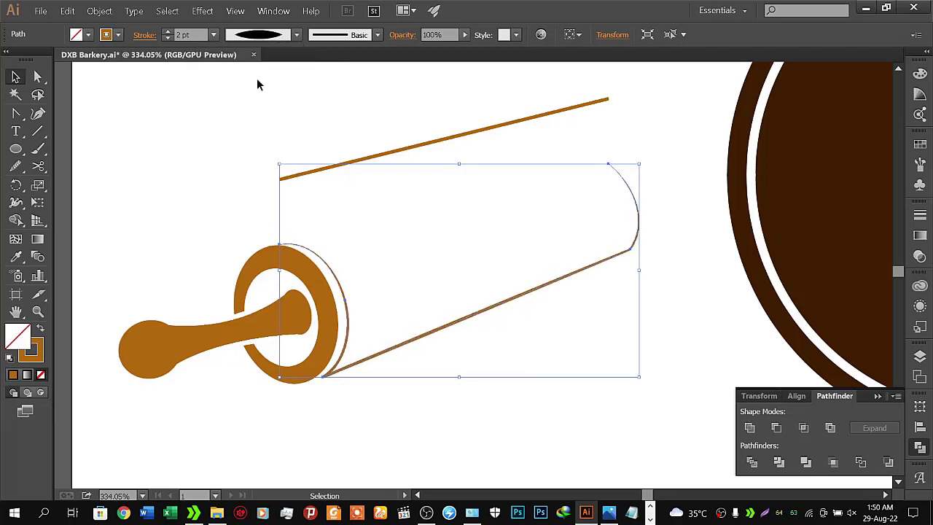
pyautogui.click(169, 32)
pyautogui.click(168, 32)
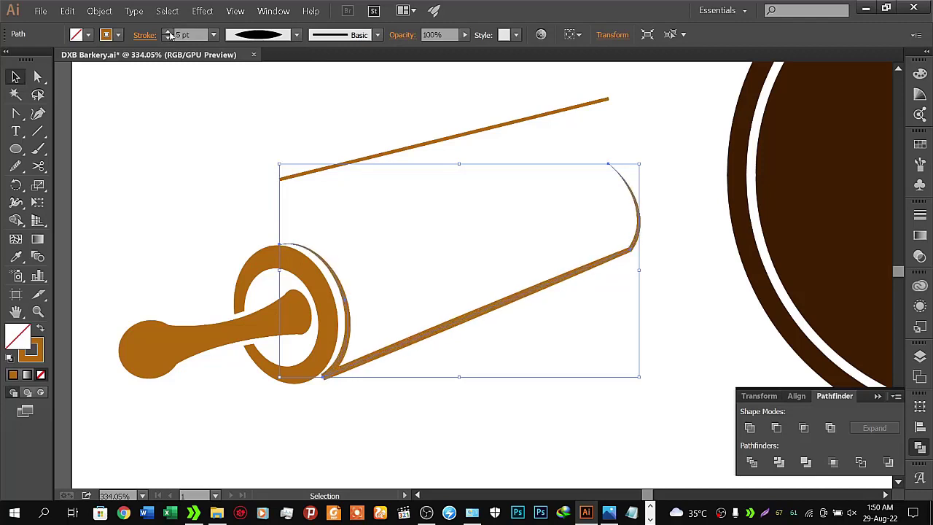
pyautogui.click(100, 120)
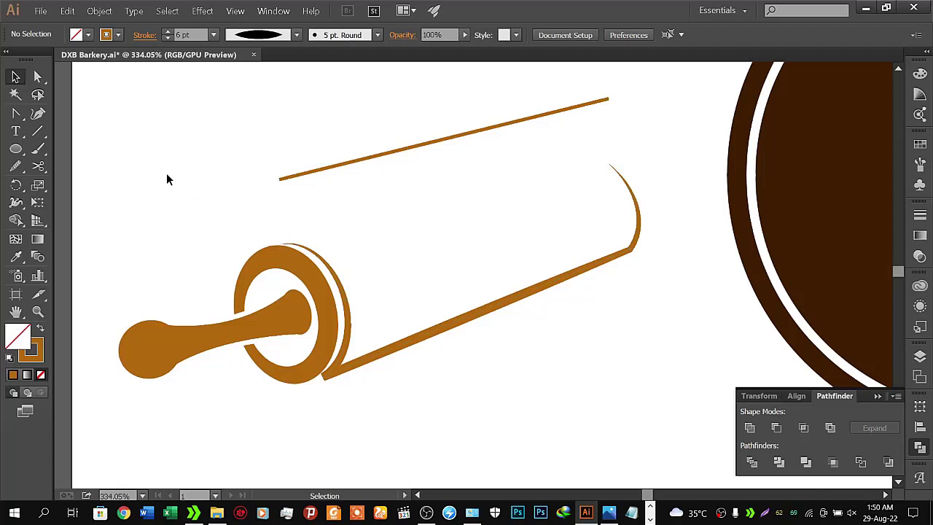
# - Nudge the lower outline up slightly to fine-tune its position
pyautogui.click(332, 375)
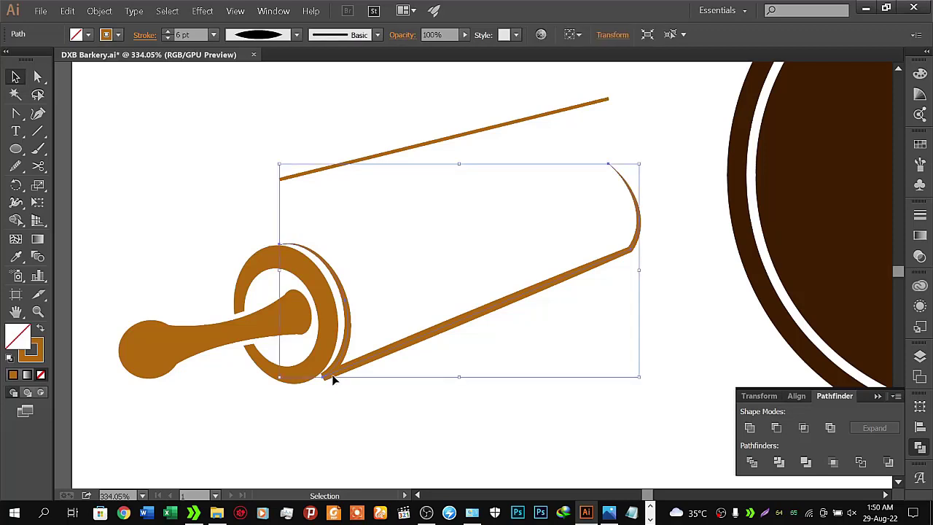
pyautogui.press('Up')
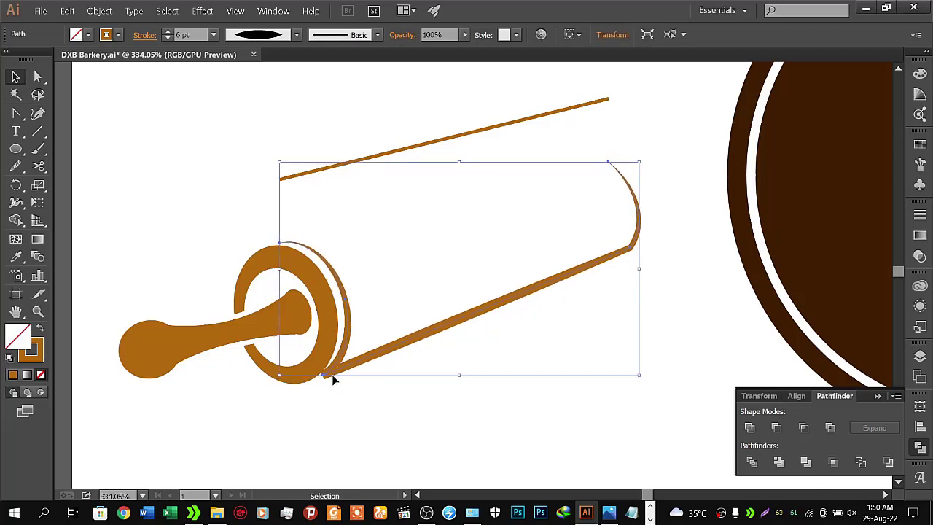
pyautogui.press('Up')
pyautogui.press('Down')
pyautogui.press('Down')
pyautogui.press('Up')
pyautogui.click(335, 400)
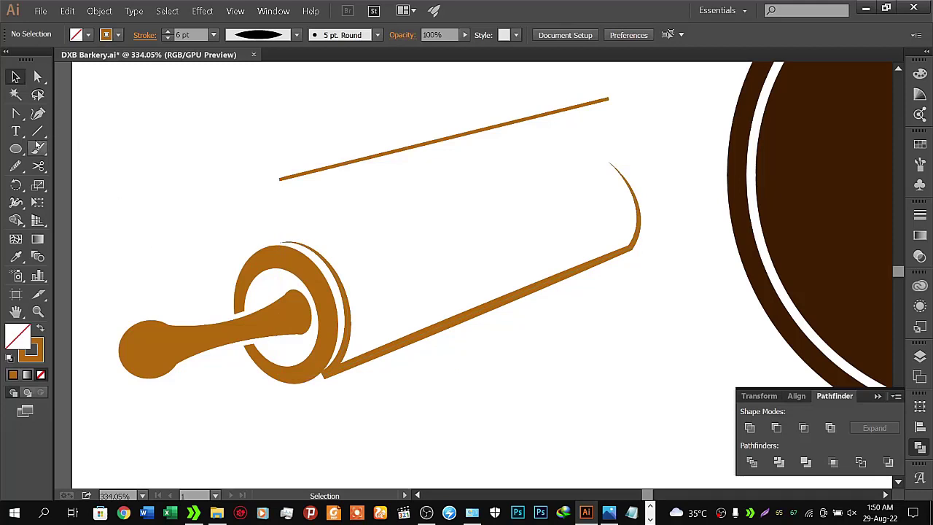
# - Cut the lower outline near the ring with the Scissors tool
pyautogui.click(34, 133)
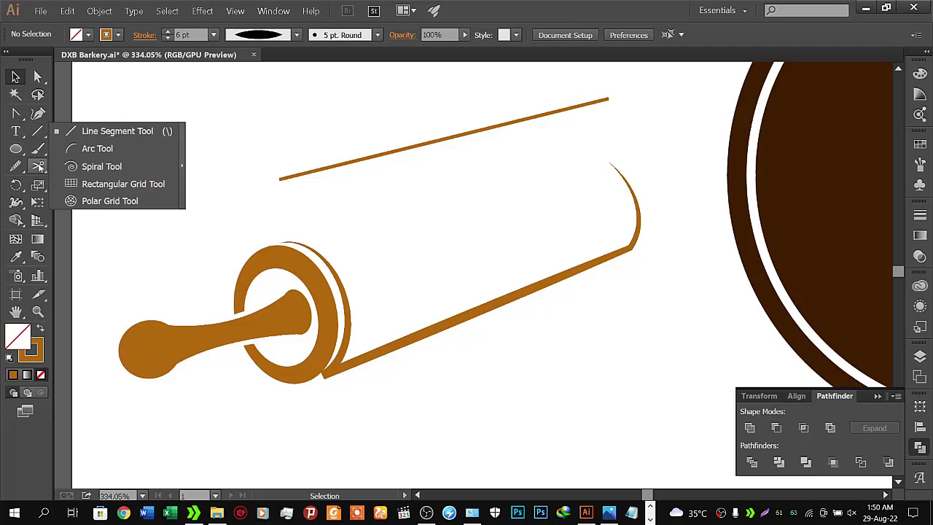
pyautogui.moveTo(38, 166); pyautogui.dragTo(87, 182)
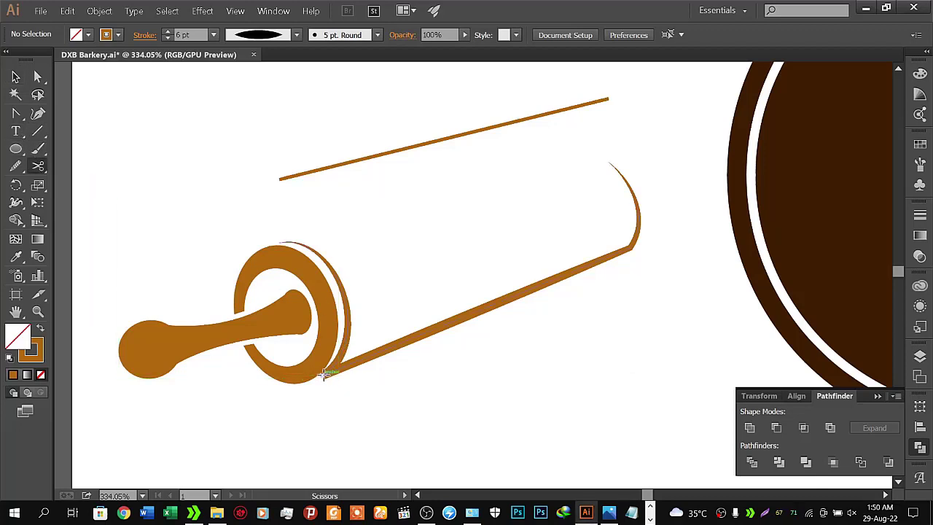
pyautogui.click(325, 373)
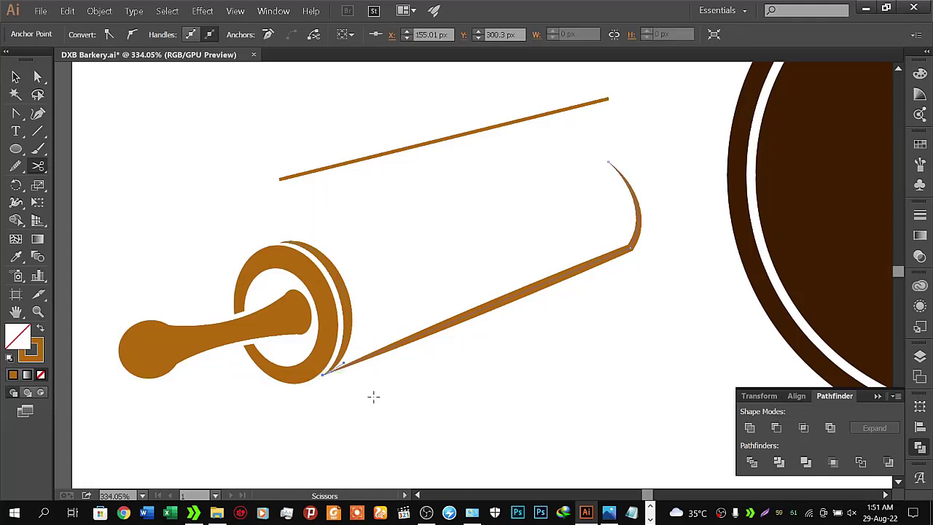
pyautogui.click(38, 166)
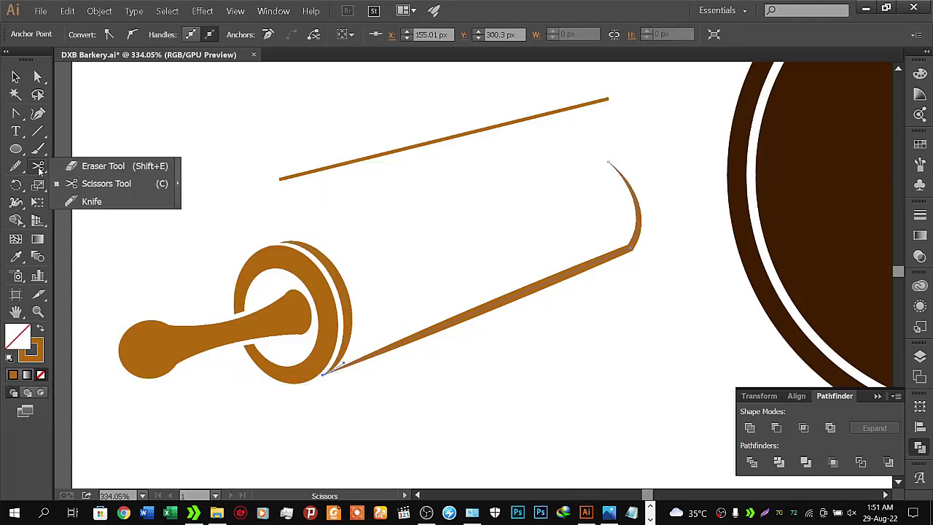
pyautogui.click(14, 75)
pyautogui.click(159, 119)
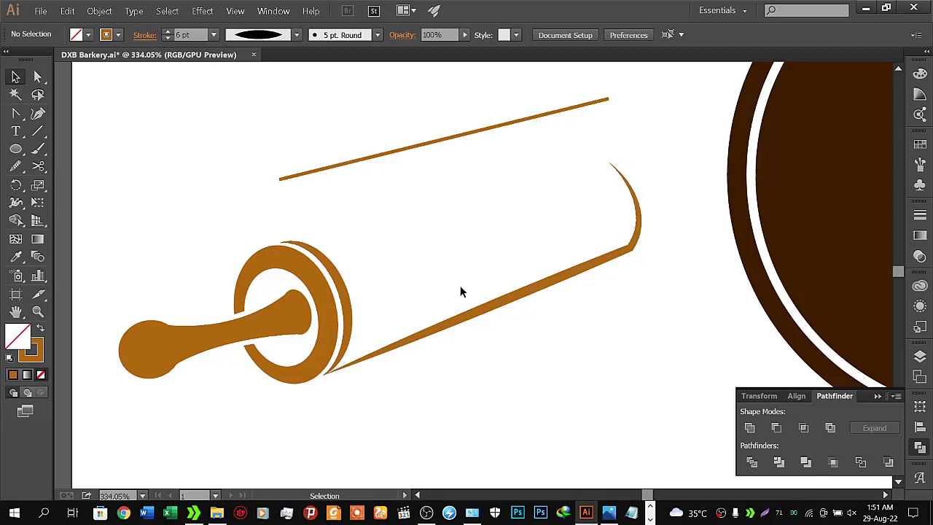
# - Select and inspect the lower curved outline to check the cut
pyautogui.click(475, 313)
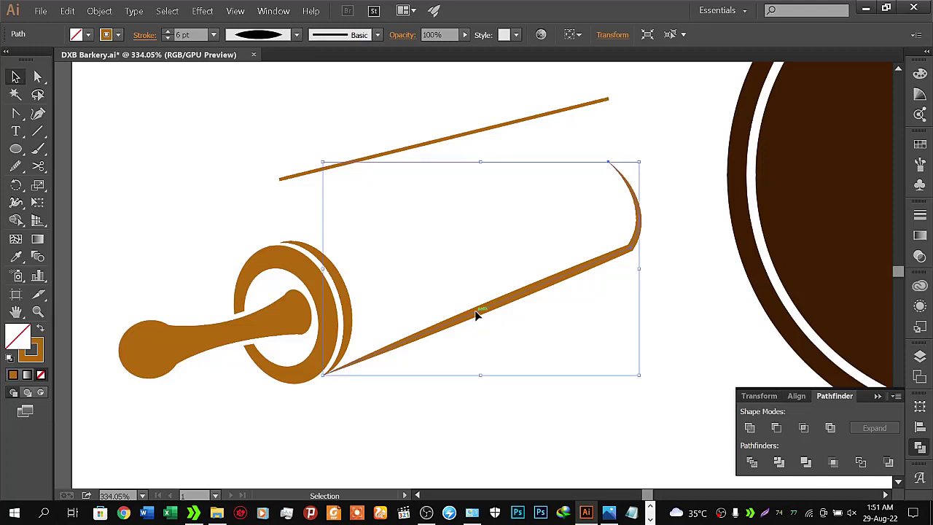
pyautogui.rightClick(535, 307)
pyautogui.click(459, 434)
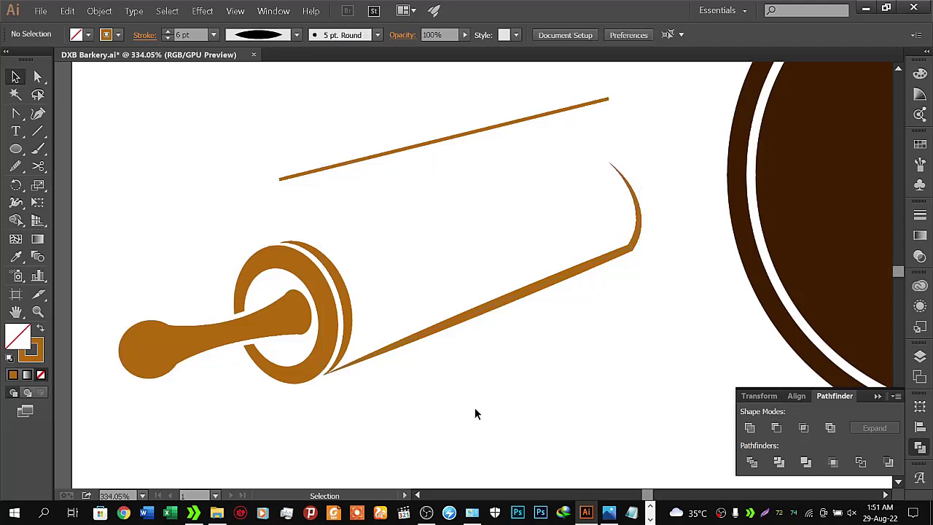
pyautogui.click(509, 295)
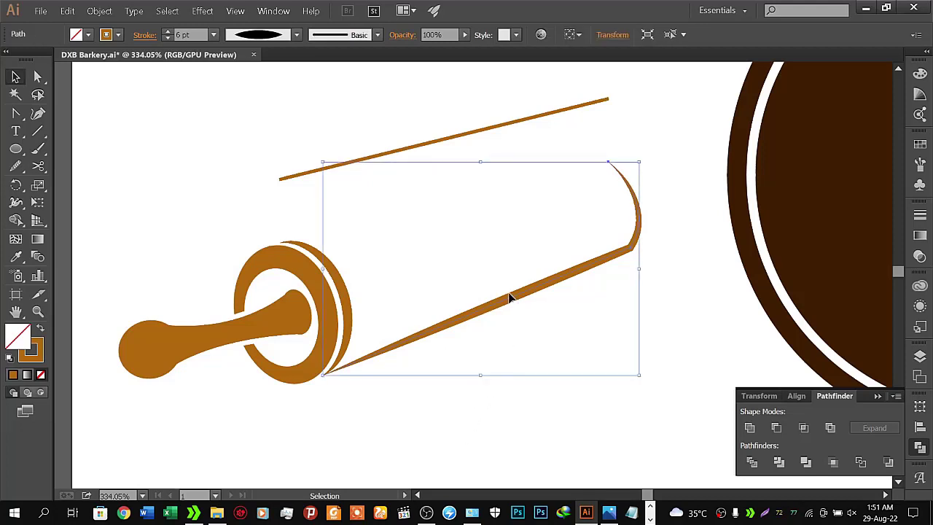
pyautogui.click(501, 420)
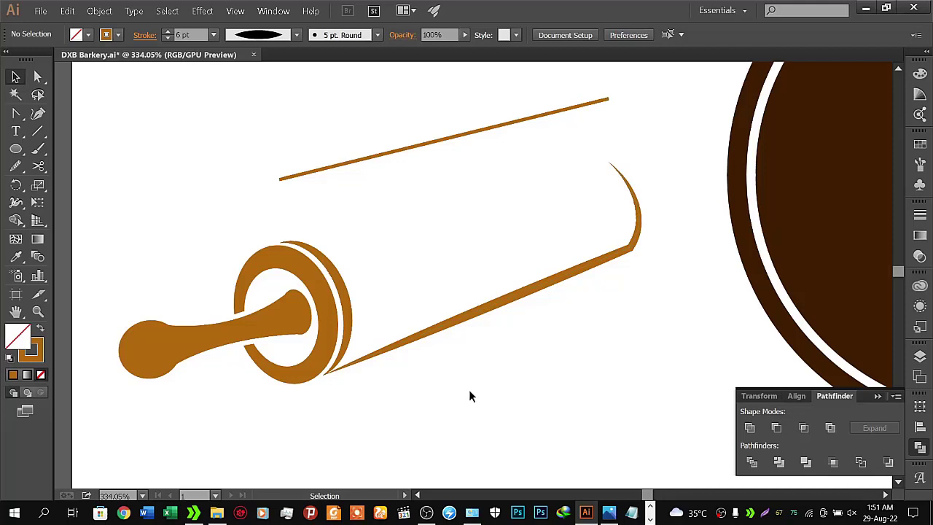
# - Shorten the top line evenly from both ends and move it down inside the roller
pyautogui.click(335, 167)
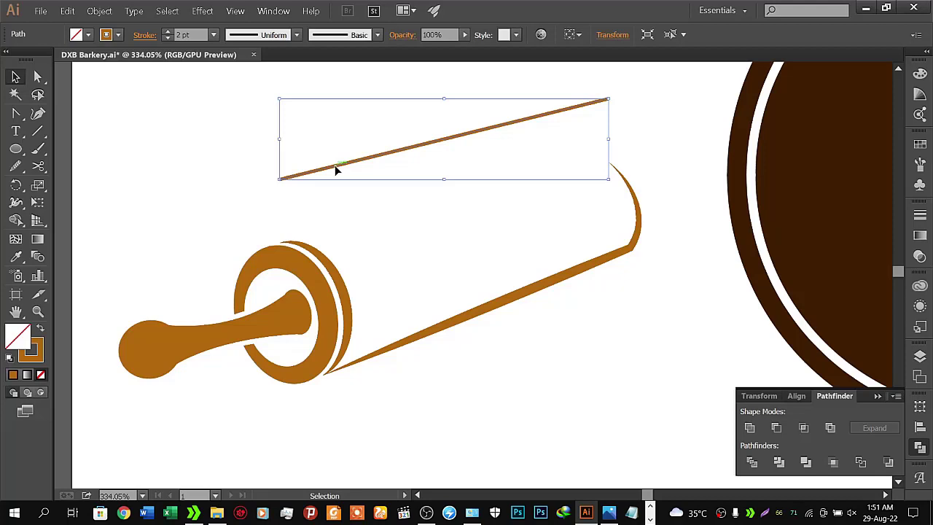
pyautogui.press('Down')
pyautogui.press('Down')
pyautogui.press('Down')
pyautogui.press('Down')
pyautogui.press('Down')
pyautogui.press('Down')
pyautogui.press('Down')
pyautogui.press('Down')
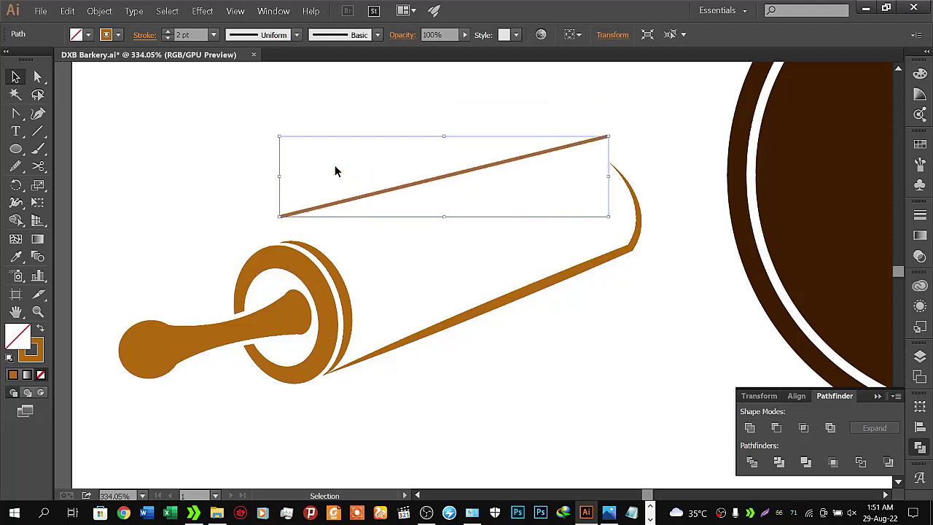
pyautogui.press('Down')
pyautogui.press('Down')
pyautogui.press('Down')
pyautogui.press('Down')
pyautogui.press('Down')
pyautogui.press('Down')
pyautogui.press('Down')
pyautogui.press('Right')
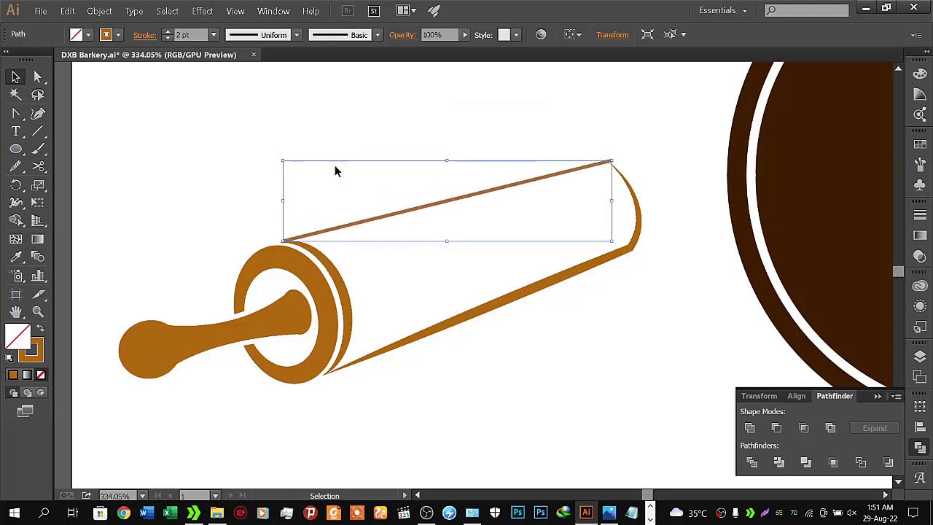
pyautogui.press('Down')
pyautogui.press('Down')
pyautogui.press('Down')
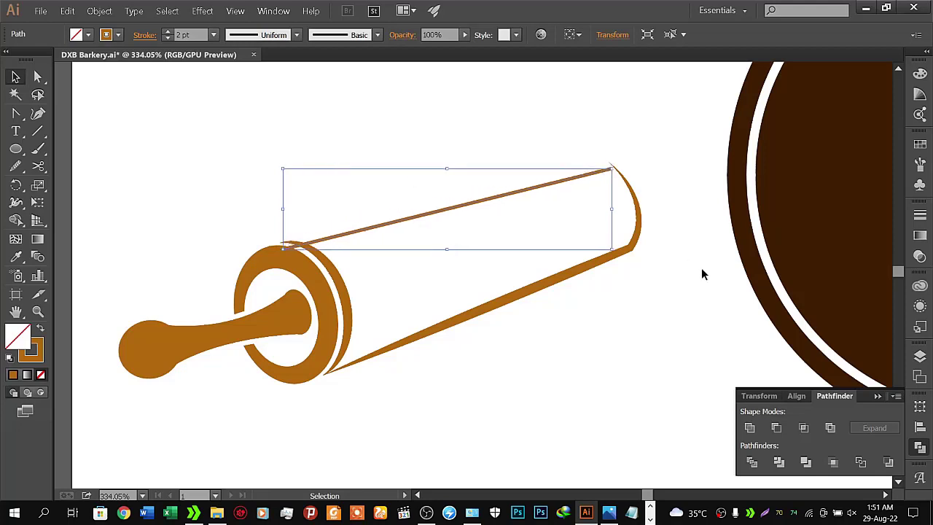
pyautogui.moveTo(611, 251); pyautogui.dragTo(542, 232)
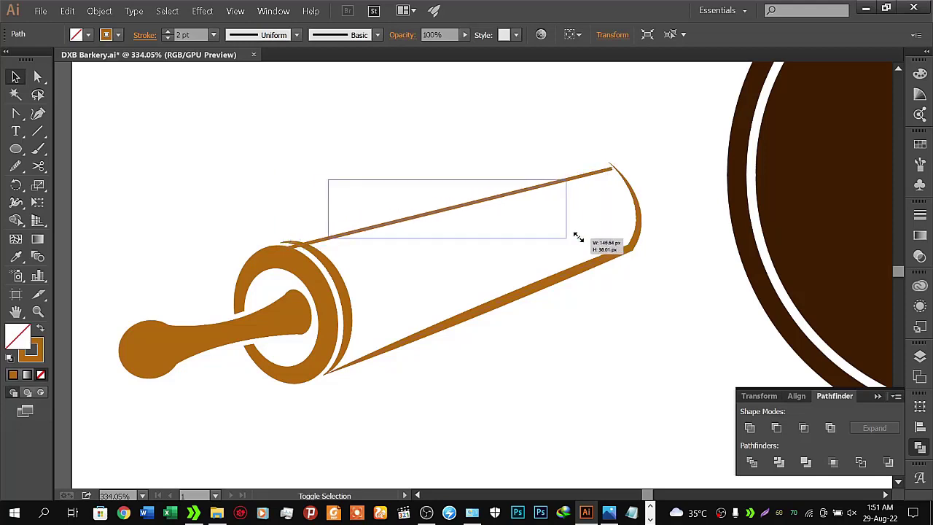
pyautogui.press('Down')
pyautogui.press('Down')
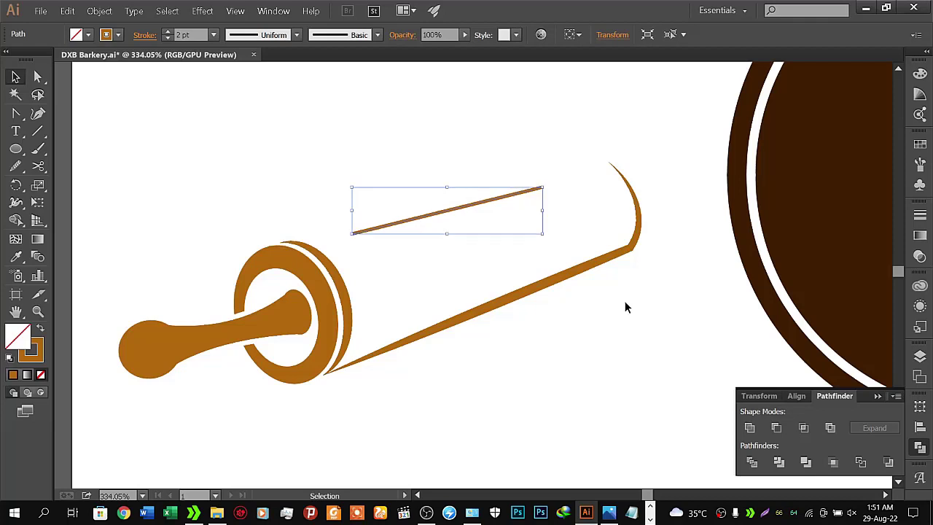
pyautogui.press('Down')
pyautogui.press('Down')
pyautogui.press('Down')
pyautogui.press('Down')
pyautogui.press('Down')
pyautogui.press('Down')
pyautogui.press('Down')
pyautogui.press('Down')
pyautogui.press('Down')
pyautogui.press('Down')
pyautogui.press('Down')
pyautogui.press('Down')
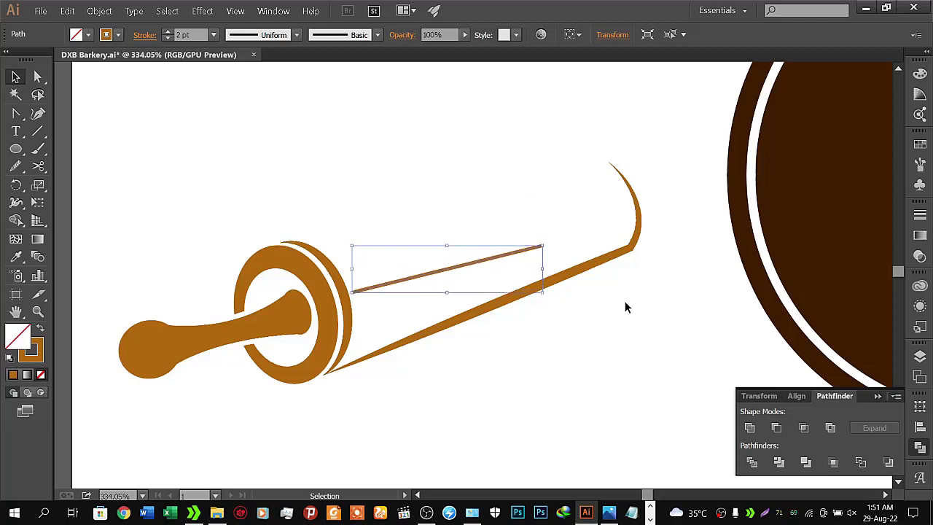
pyautogui.press('Down')
pyautogui.press('Down')
pyautogui.press('Down')
pyautogui.press('Down')
pyautogui.press('Down')
pyautogui.press('Down')
pyautogui.press('Down')
pyautogui.press('Down')
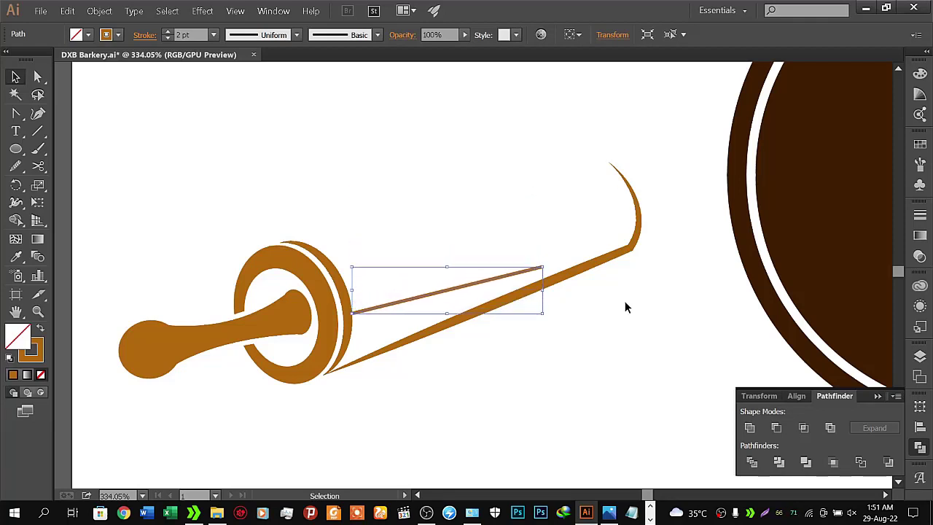
pyautogui.press('Down')
pyautogui.press('Down')
pyautogui.press('Down')
pyautogui.press('Down')
pyautogui.press('Up')
pyautogui.press('Up')
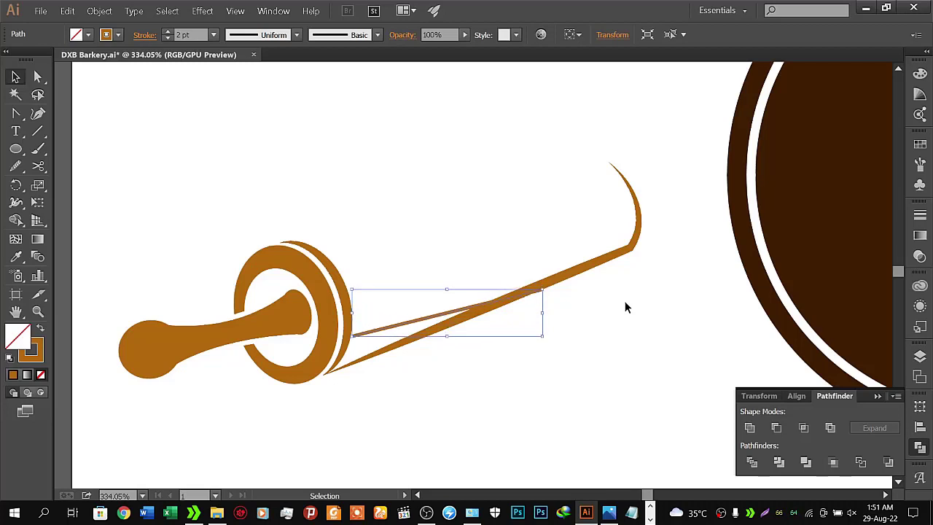
pyautogui.press('Up')
pyautogui.press('Up')
pyautogui.press('Up')
pyautogui.press('Up')
pyautogui.press('Up')
pyautogui.press('Up')
pyautogui.press('Up')
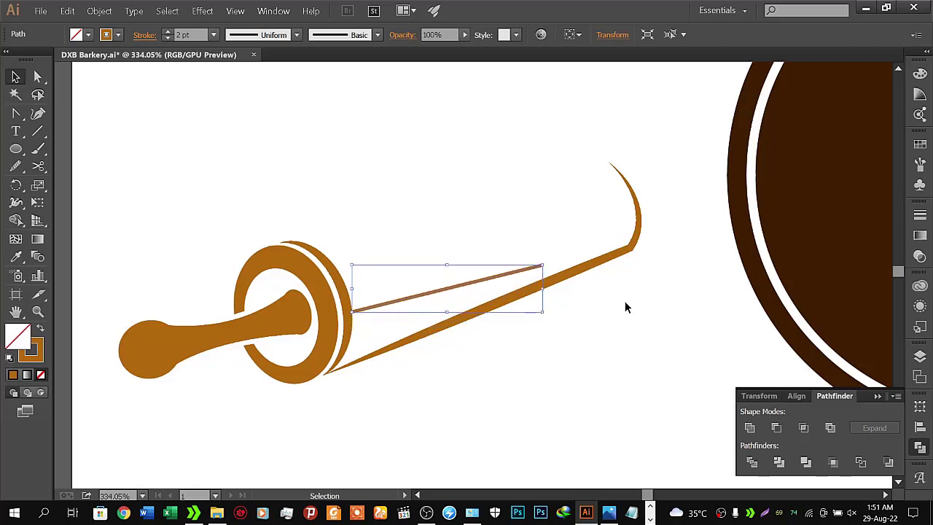
# - Rotate the line parallel to the lower edge, sitting just above it
pyautogui.moveTo(547, 315); pyautogui.dragTo(554, 308)
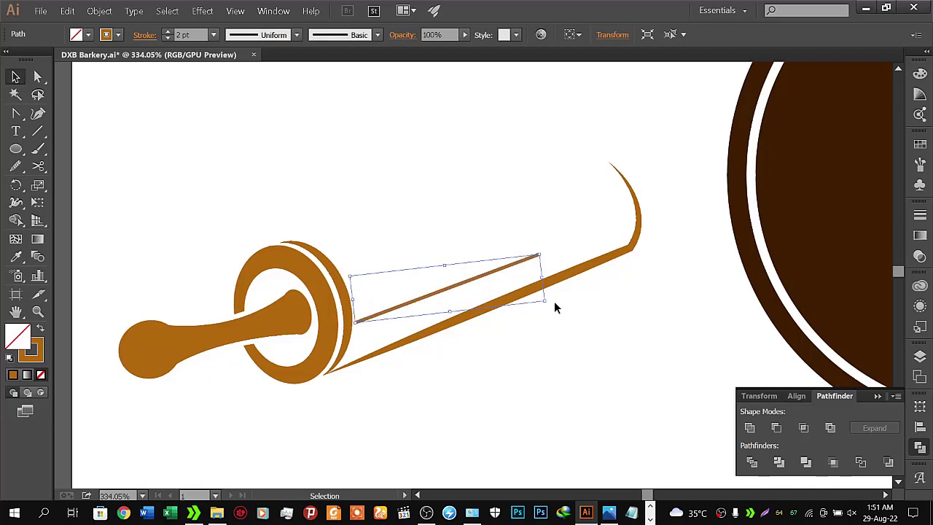
pyautogui.press('Down')
pyautogui.press('Down')
pyautogui.press('Down')
pyautogui.press('Down')
pyautogui.press('Down')
pyautogui.press('Down')
pyautogui.press('Down')
pyautogui.press('Down')
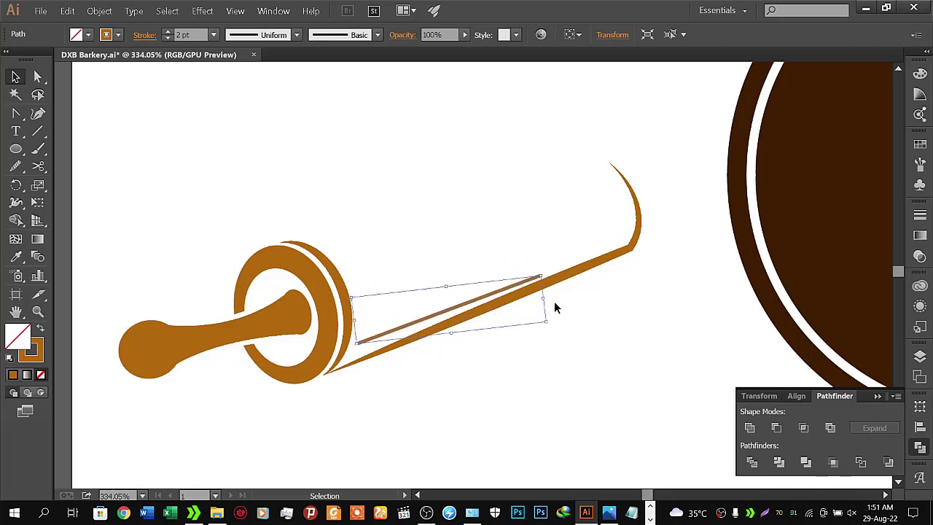
pyautogui.press('Up')
pyautogui.press('Up')
pyautogui.press('Right')
pyautogui.press('Right')
pyautogui.press('Right')
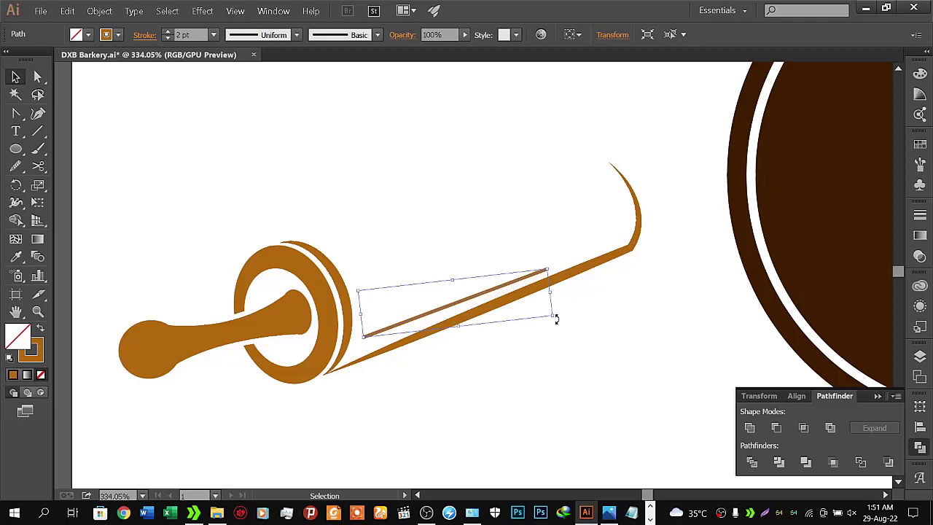
pyautogui.moveTo(556, 318); pyautogui.dragTo(558, 317)
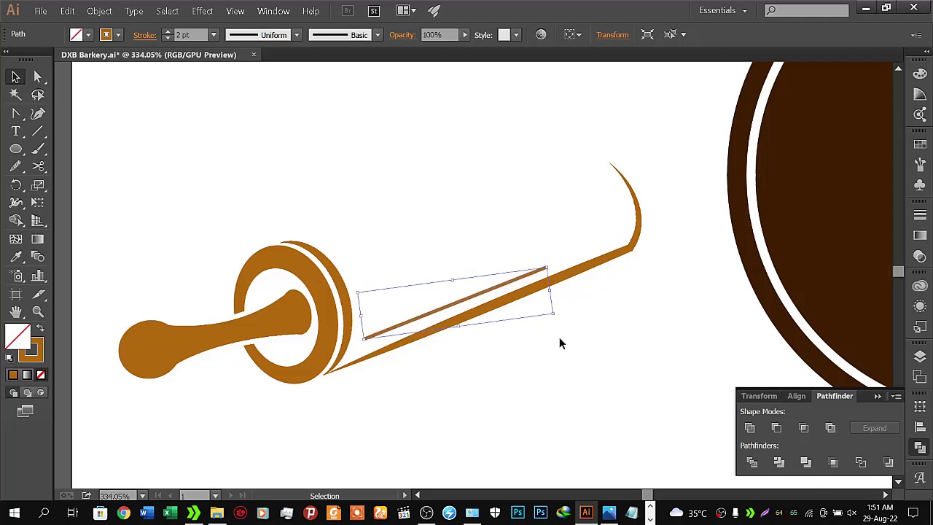
pyautogui.click(560, 338)
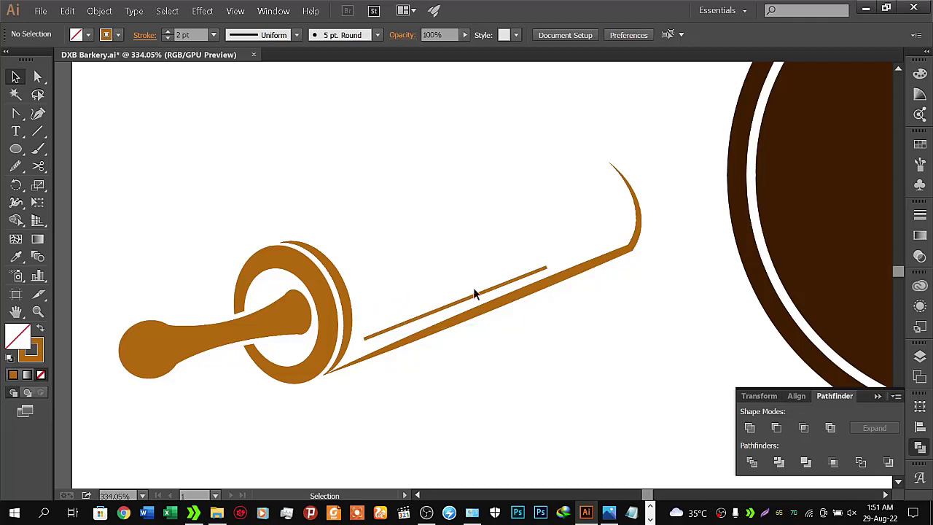
# - Lengthen the inner line from the ring toward the roller's tip with a 7 pt stroke
pyautogui.click(167, 32)
pyautogui.click(167, 32)
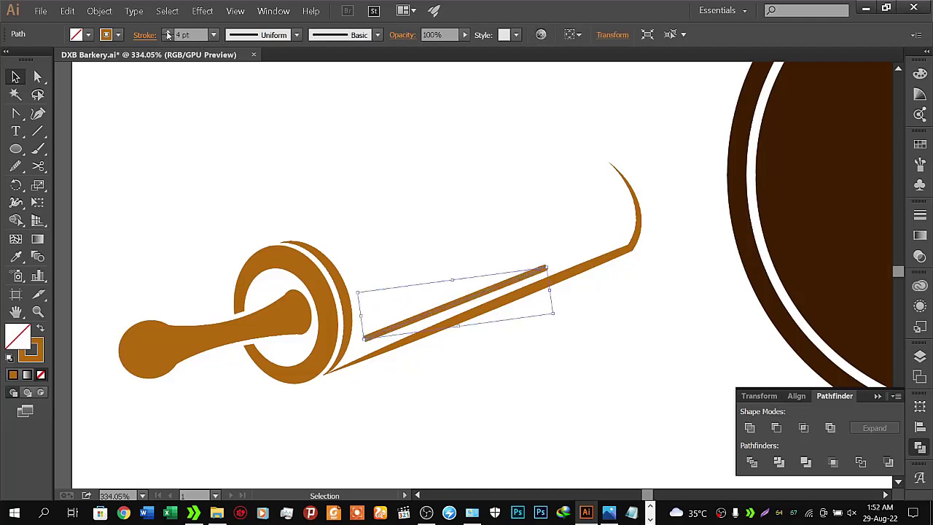
pyautogui.click(167, 33)
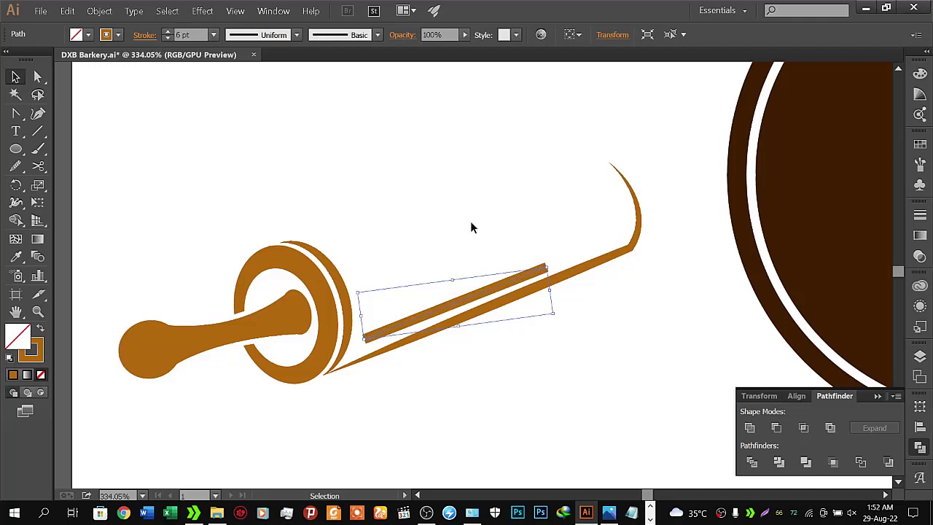
pyautogui.moveTo(553, 313); pyautogui.dragTo(592, 329)
pyautogui.press('Right')
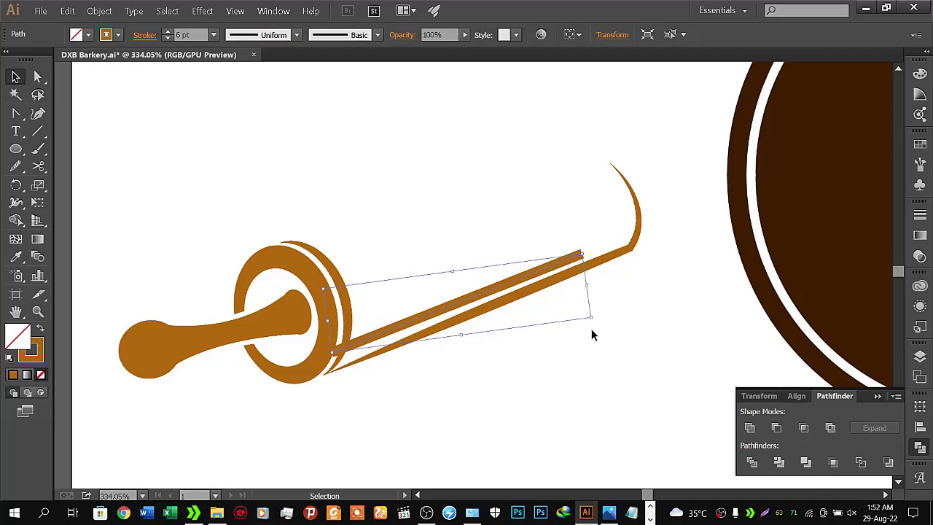
pyautogui.press('Right')
pyautogui.press('Right')
pyautogui.press('Right')
pyautogui.press('Right')
pyautogui.press('Right')
pyautogui.press('Up')
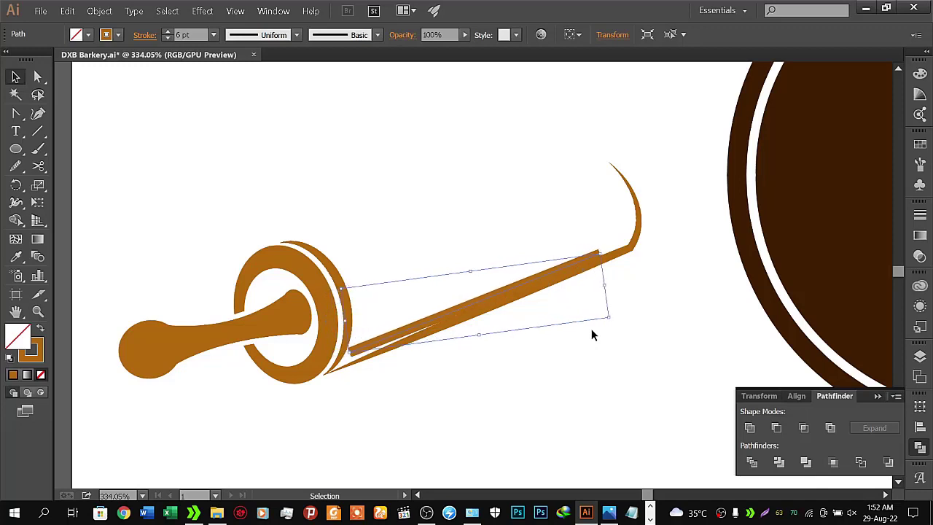
pyautogui.press('Right')
pyautogui.press('Up')
pyautogui.press('Up')
pyautogui.press('Up')
pyautogui.press('Right')
pyautogui.press('Right')
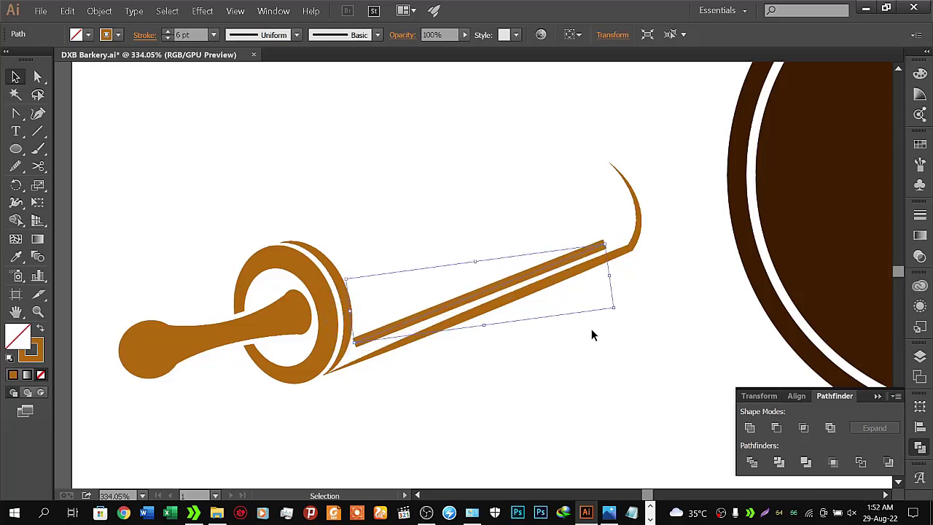
pyautogui.press('Right')
pyautogui.press('Right')
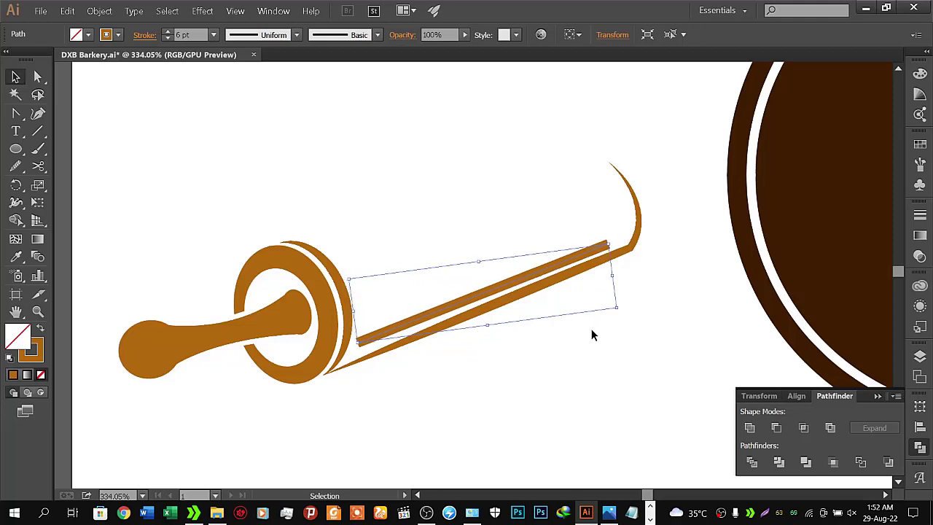
pyautogui.press('Right')
pyautogui.click(167, 32)
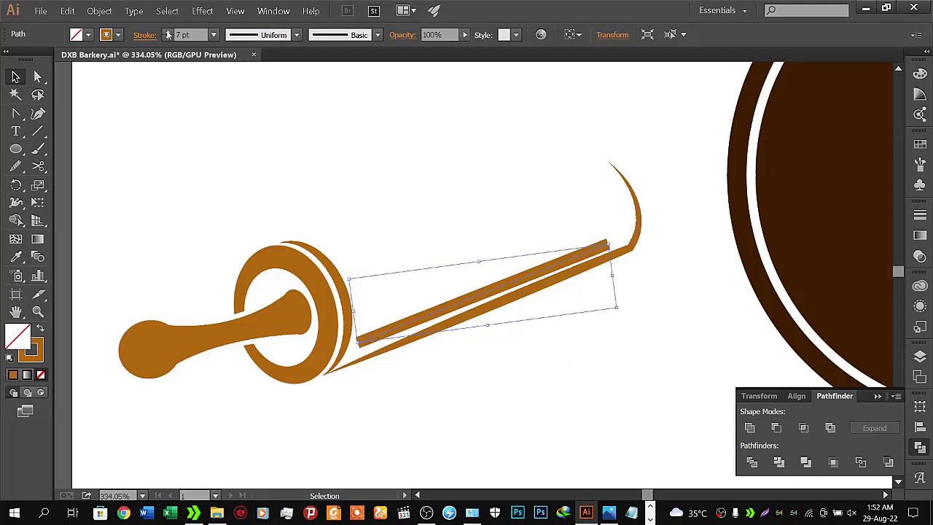
# - Apply the tapered width profile to the inner line, flipped so the thick end sits at the ring
pyautogui.click(274, 35)
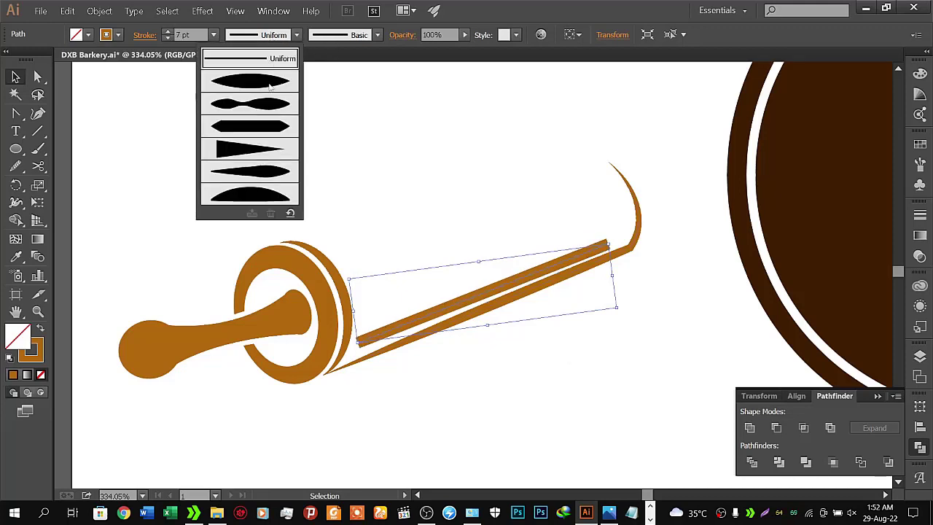
pyautogui.click(258, 149)
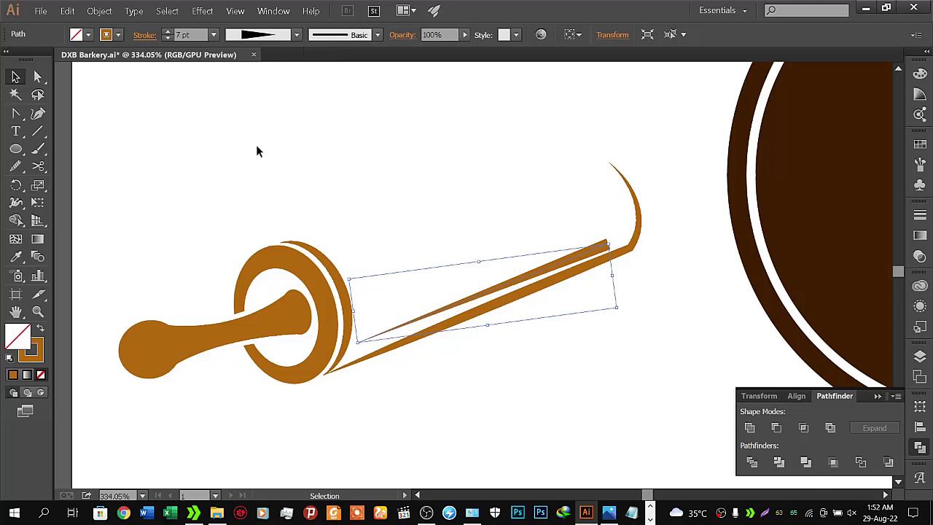
pyautogui.click(140, 38)
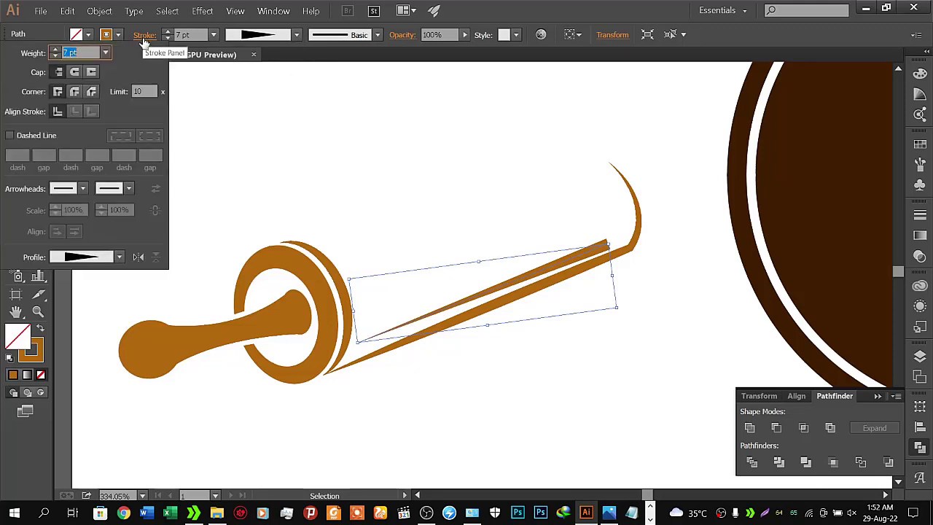
pyautogui.click(138, 258)
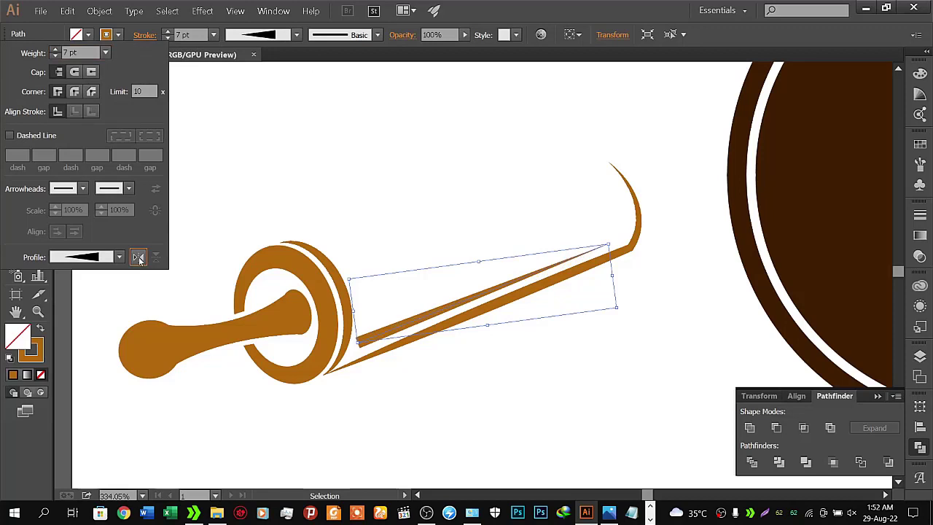
pyautogui.click(360, 192)
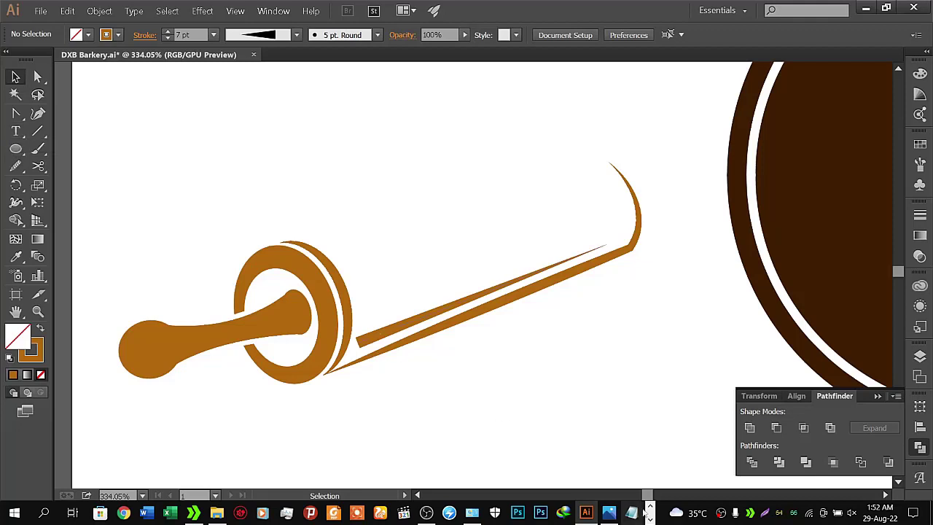
# - Open Windows Update's properties in Computer Management Services to confirm it's disabled
pyautogui.click(650, 519)
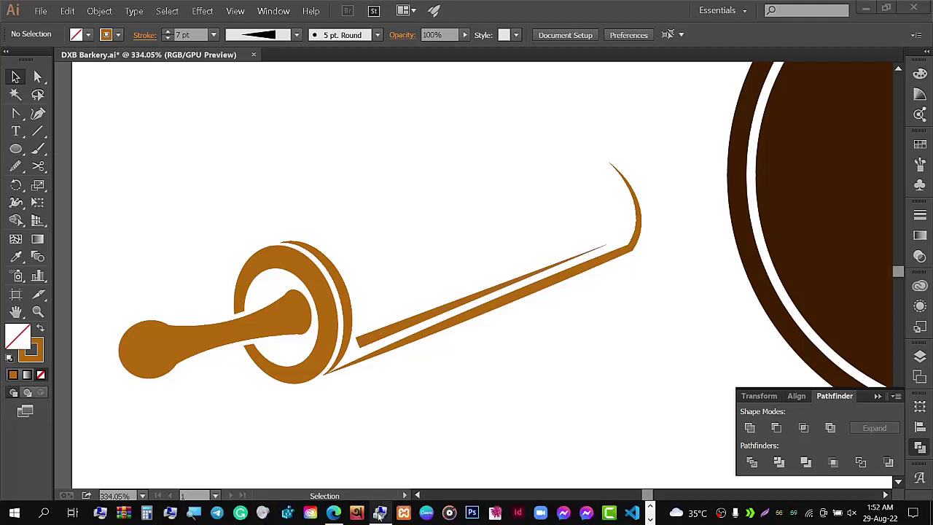
pyautogui.click(380, 441)
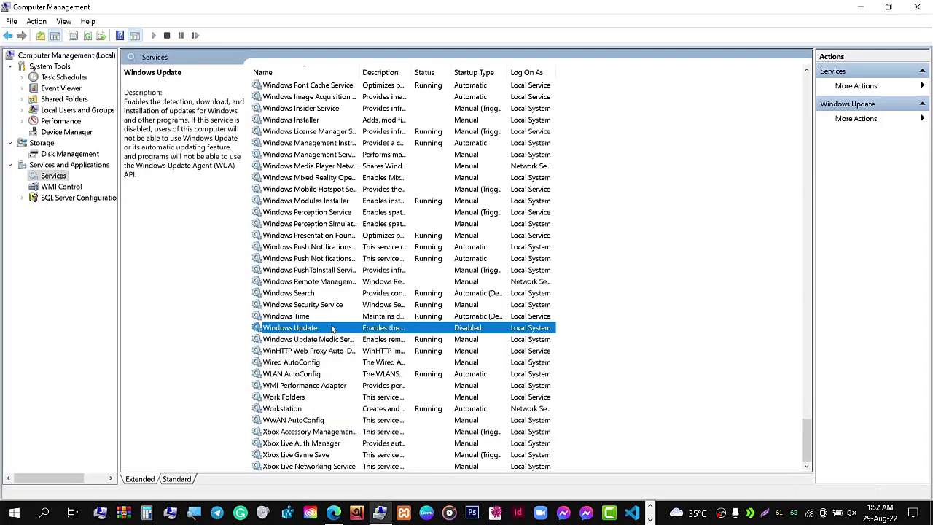
pyautogui.doubleClick(333, 328)
pyautogui.click(467, 378)
# - Switch to Chrome's Google Translate tab showing the logo brief in Bangla
pyautogui.hotkey('alt', 'Tab')
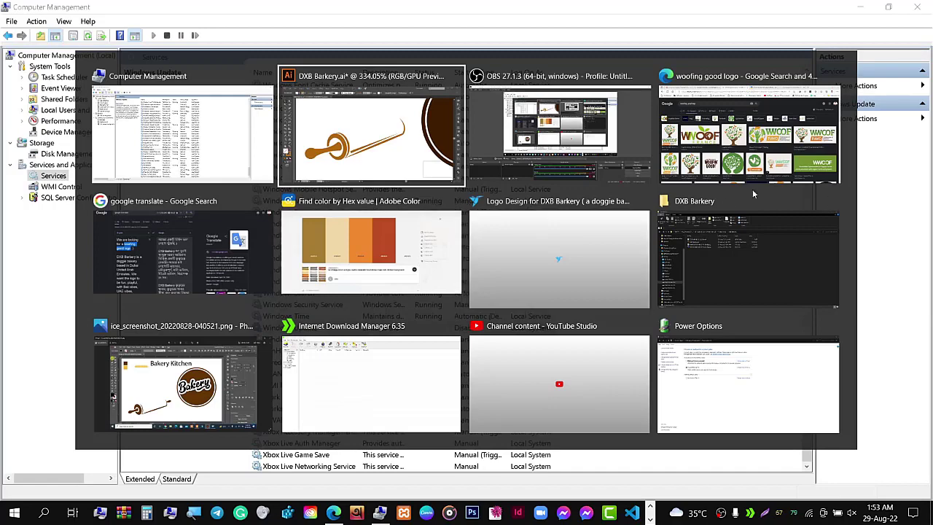
pyautogui.click(770, 147)
pyautogui.click(241, 10)
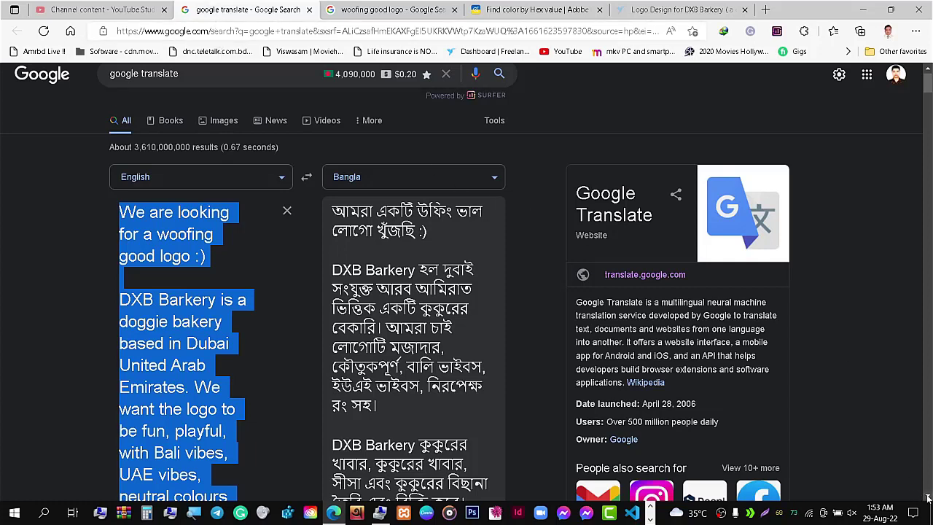
# - Scroll the translation, then minimize the browser window
pyautogui.scroll(-3, 928, 498)
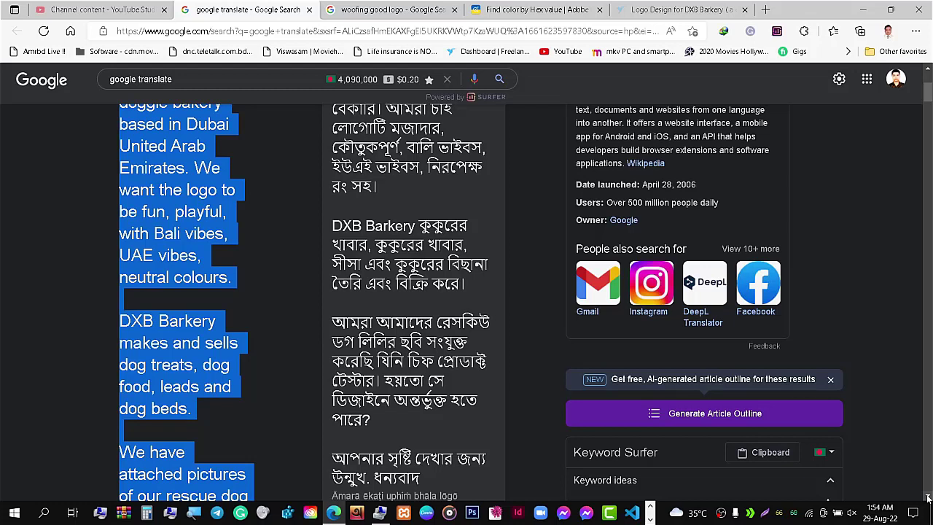
pyautogui.click(863, 14)
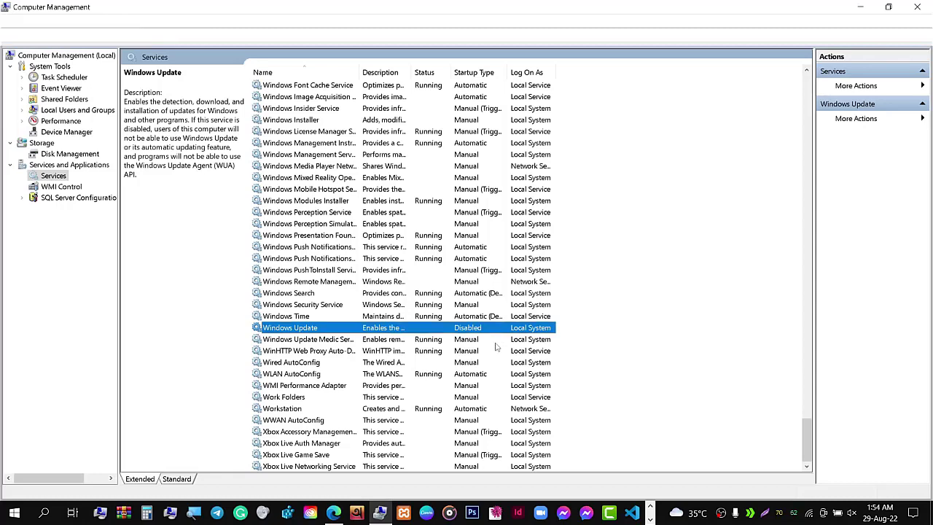
# - Alt+Tab back to the DXB Barkery artwork in Illustrator
pyautogui.hotkey('alt', 'Tab')
pyautogui.hotkey('alt', 'Tab')
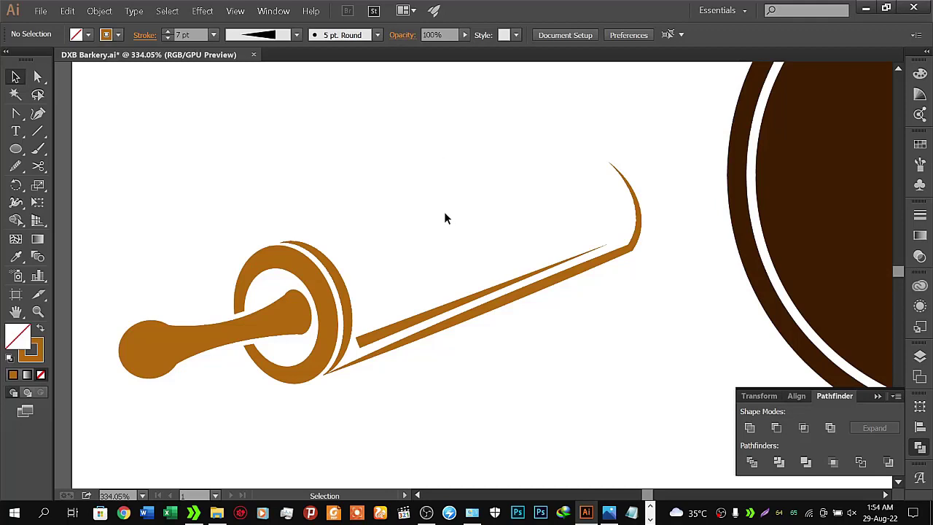
# - Try a 7 pt weight on the long hooked stroke, then undo it
pyautogui.click(541, 285)
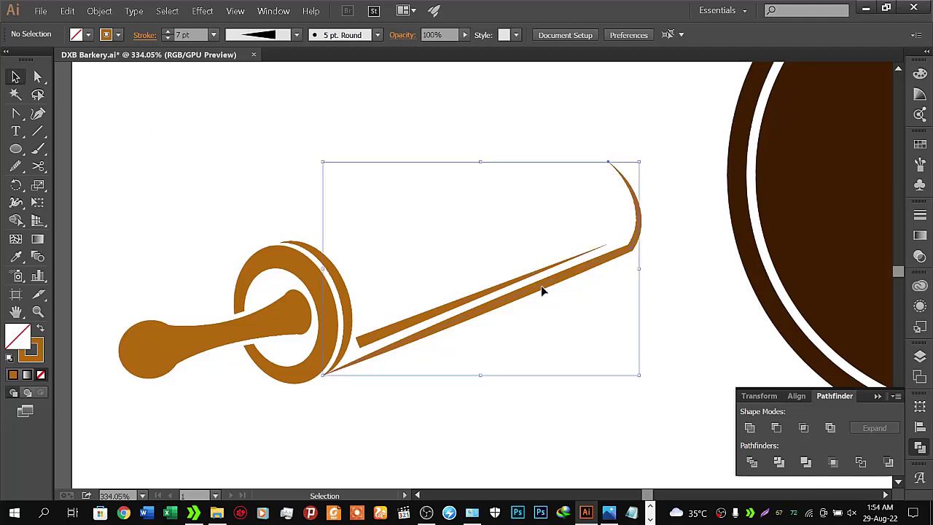
pyautogui.click(167, 32)
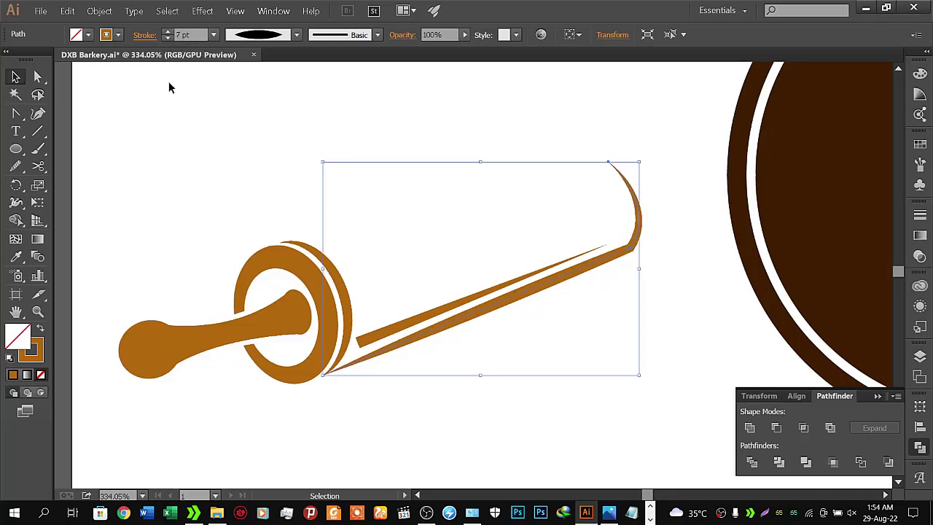
pyautogui.click(168, 150)
pyautogui.hotkey('ctrl', 'z')
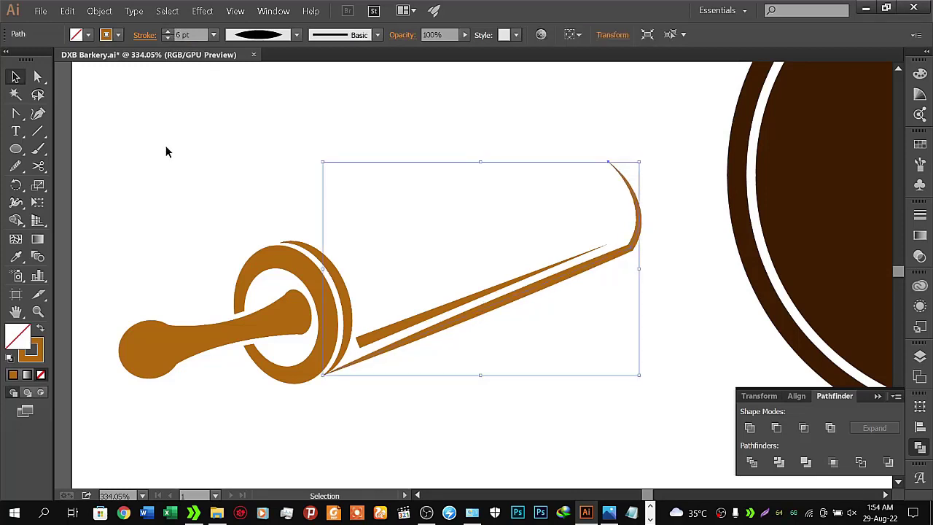
pyautogui.click(172, 169)
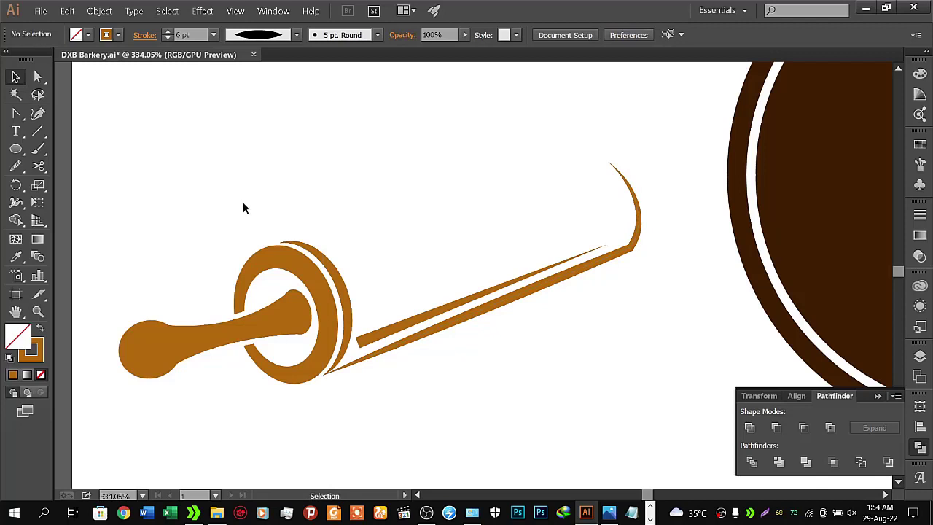
# - Expand the ring's curved stroke into a filled shape via Object > Expand Appearance
pyautogui.click(328, 264)
pyautogui.click(99, 11)
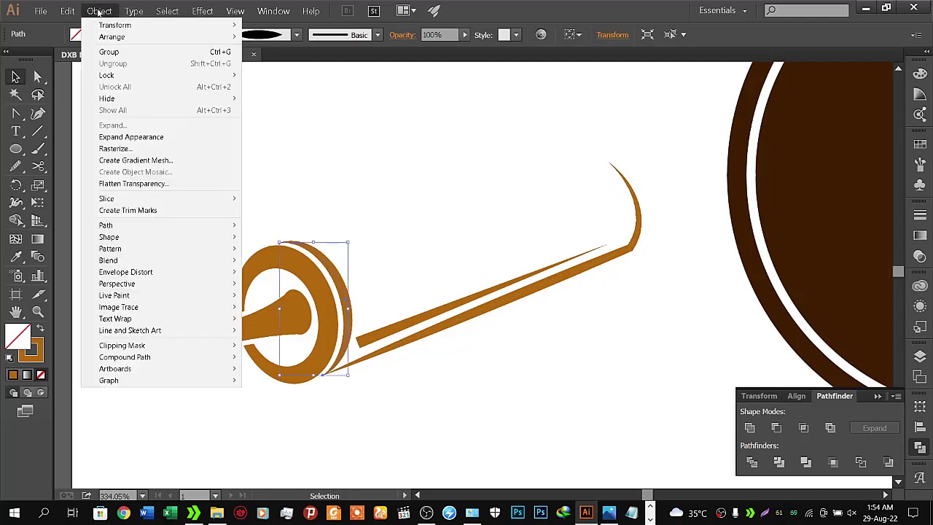
pyautogui.click(125, 137)
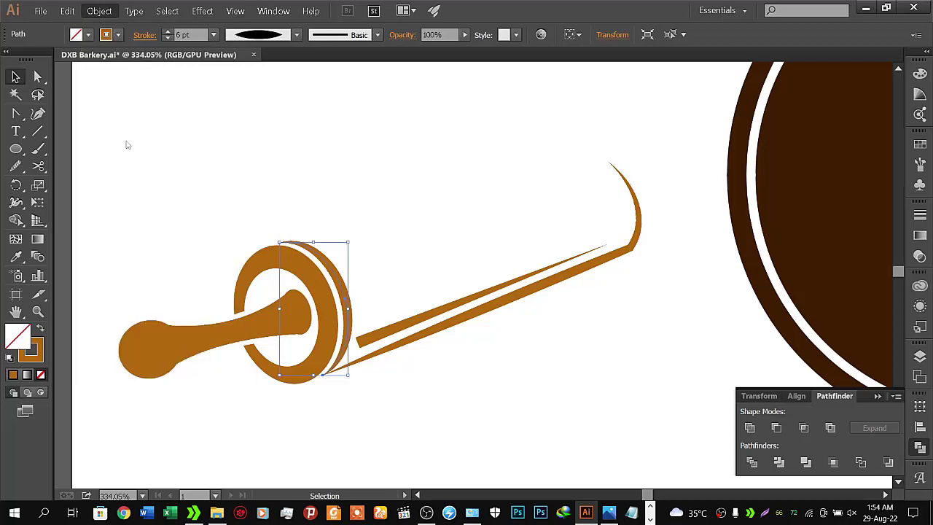
pyautogui.click(99, 11)
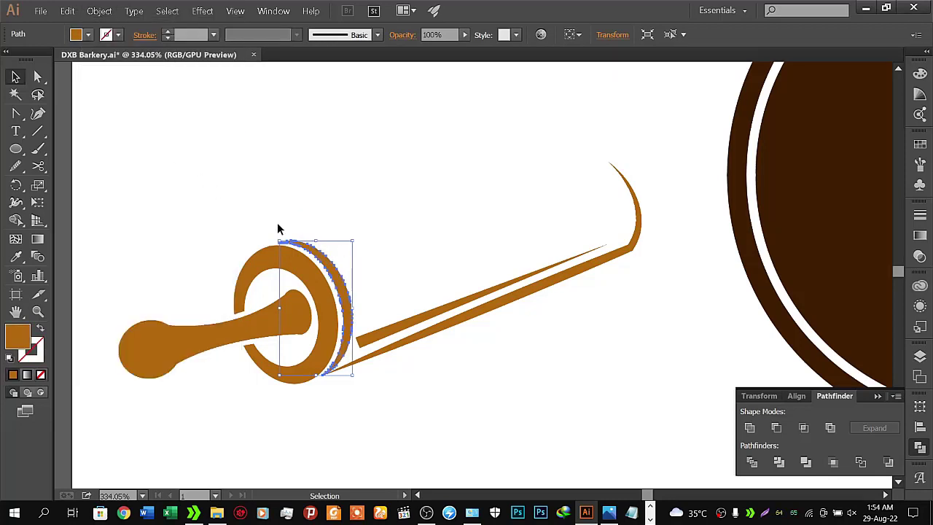
pyautogui.click(324, 212)
pyautogui.click(415, 333)
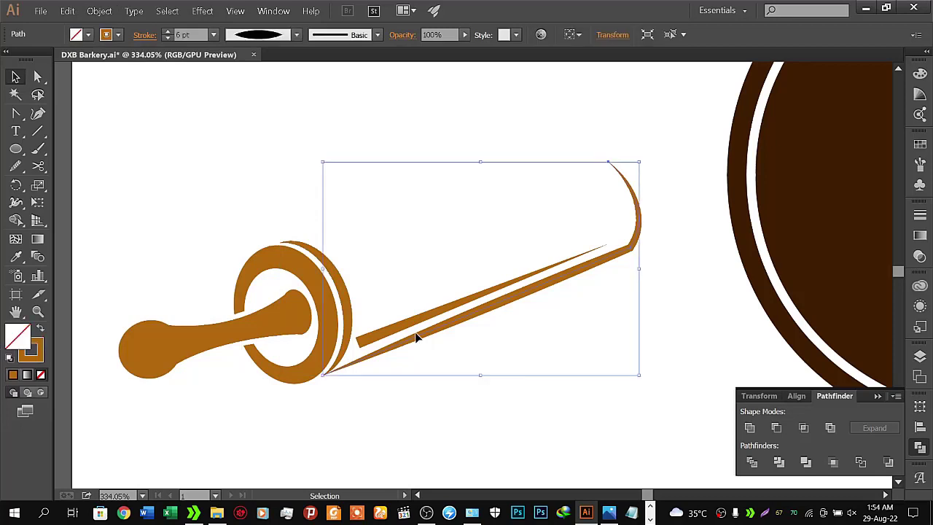
pyautogui.click(100, 12)
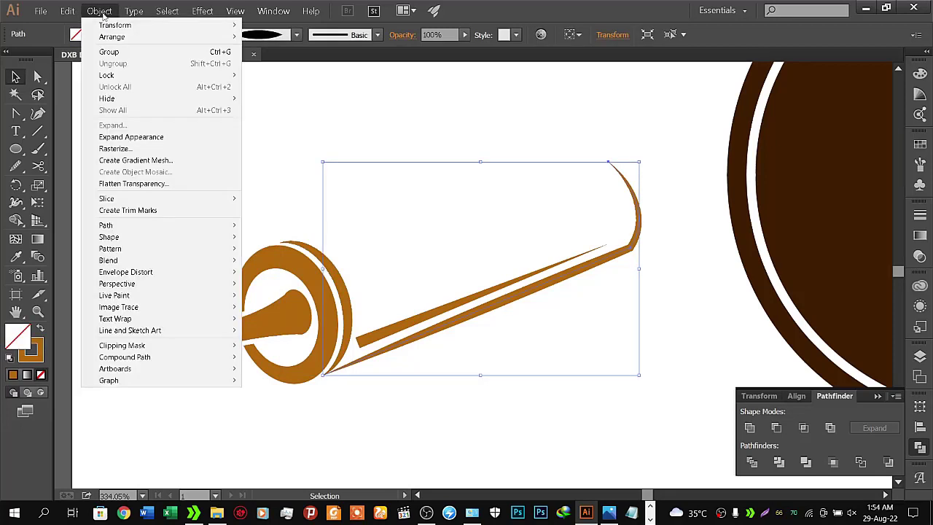
# - Expand the hooked lower stroke of the rolling pin into a filled shape
pyautogui.click(131, 137)
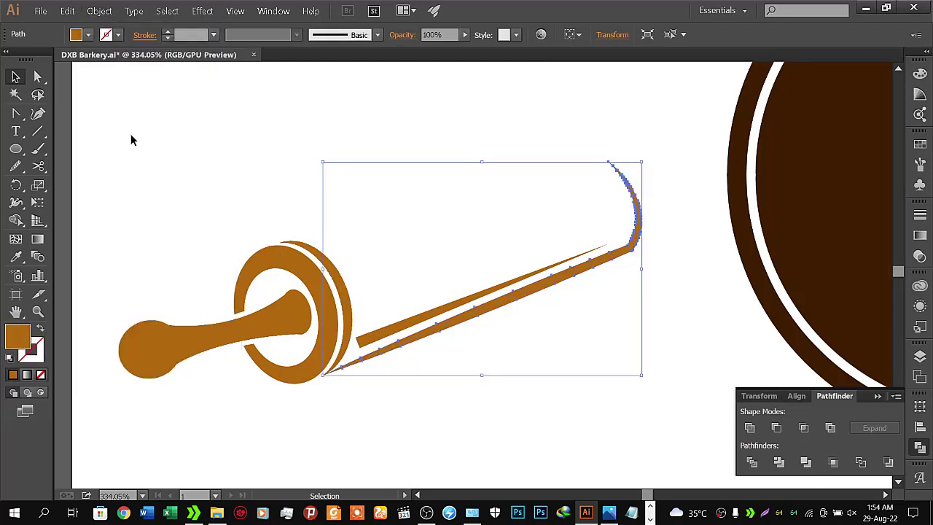
pyautogui.click(99, 11)
pyautogui.click(128, 128)
pyautogui.click(190, 189)
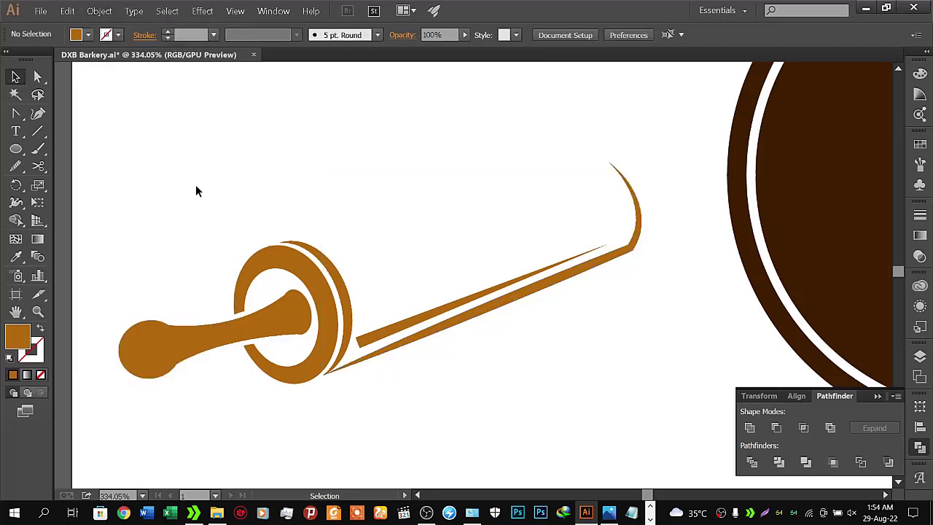
# - Give the upper diagonal stroke a Uniform width profile after trying the elliptical one
pyautogui.click(421, 319)
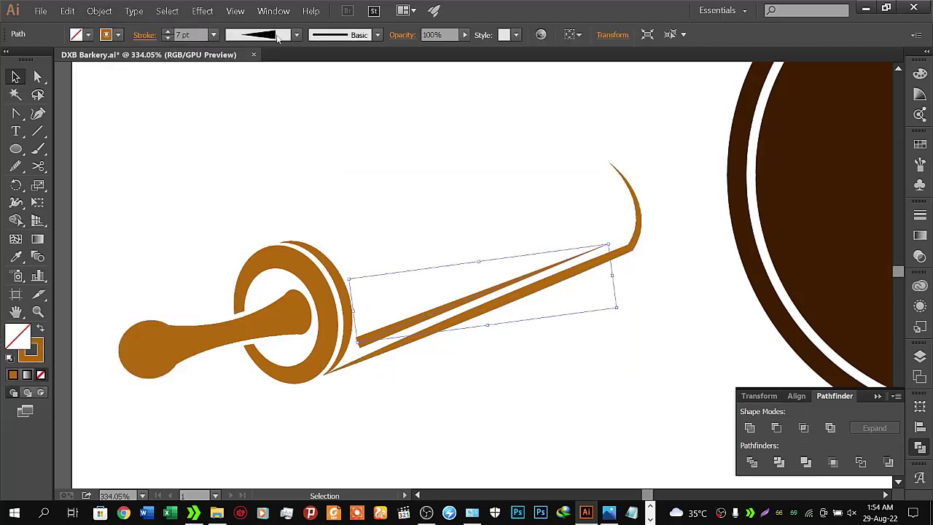
pyautogui.click(296, 35)
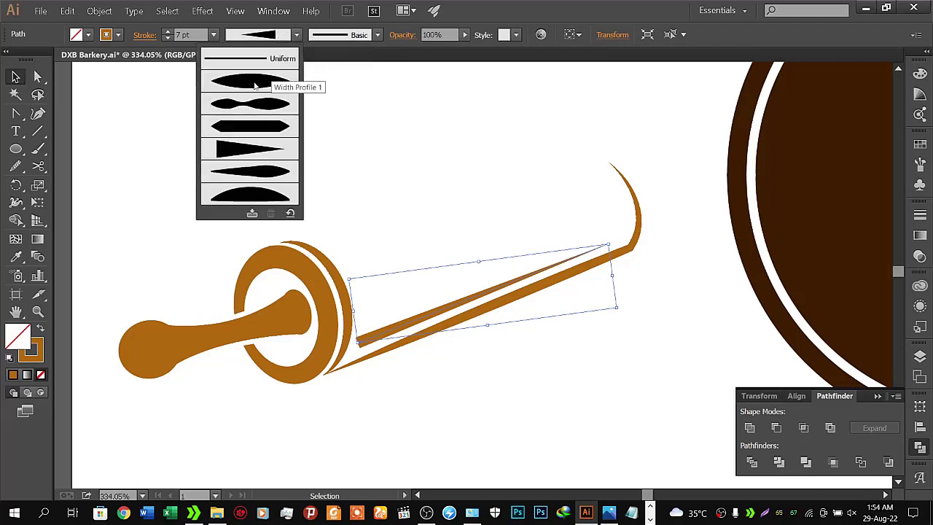
pyautogui.click(252, 81)
pyautogui.click(296, 35)
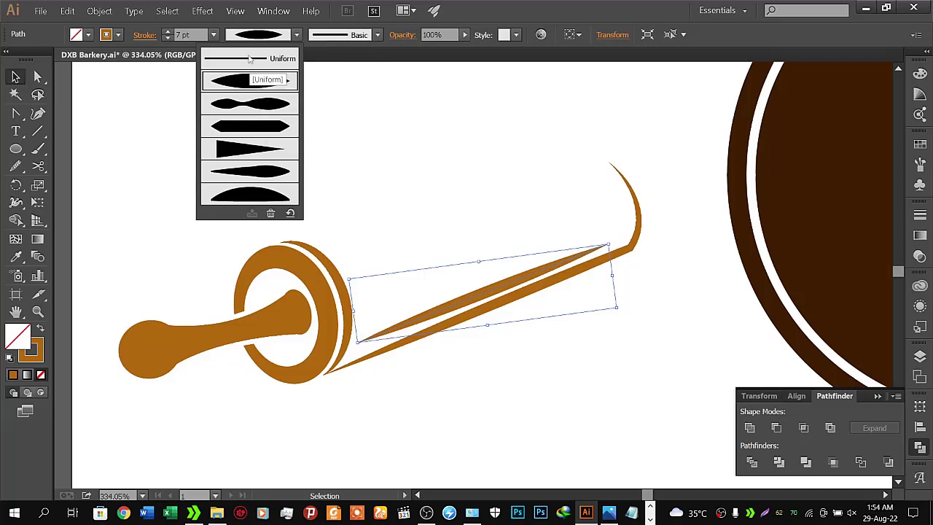
pyautogui.click(250, 59)
pyautogui.click(284, 138)
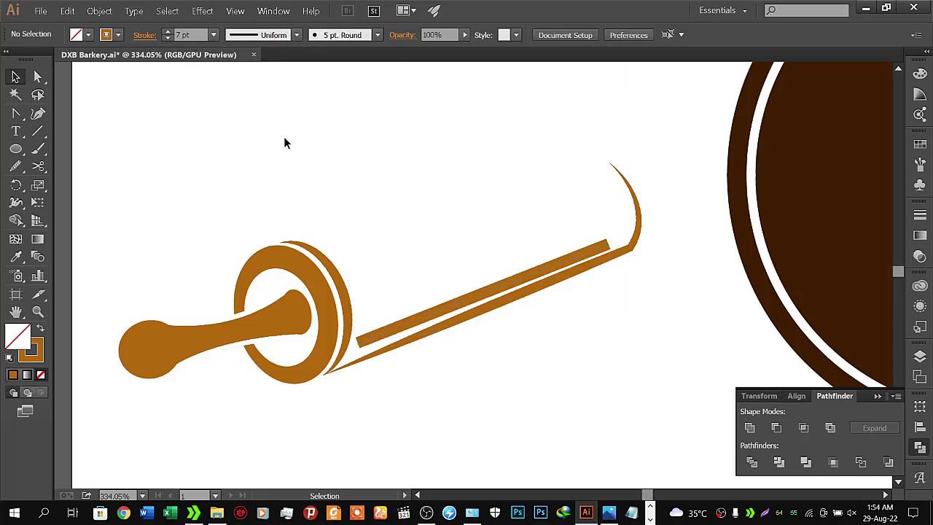
# - Nudge the upper diagonal stroke up and left into place
pyautogui.click(469, 301)
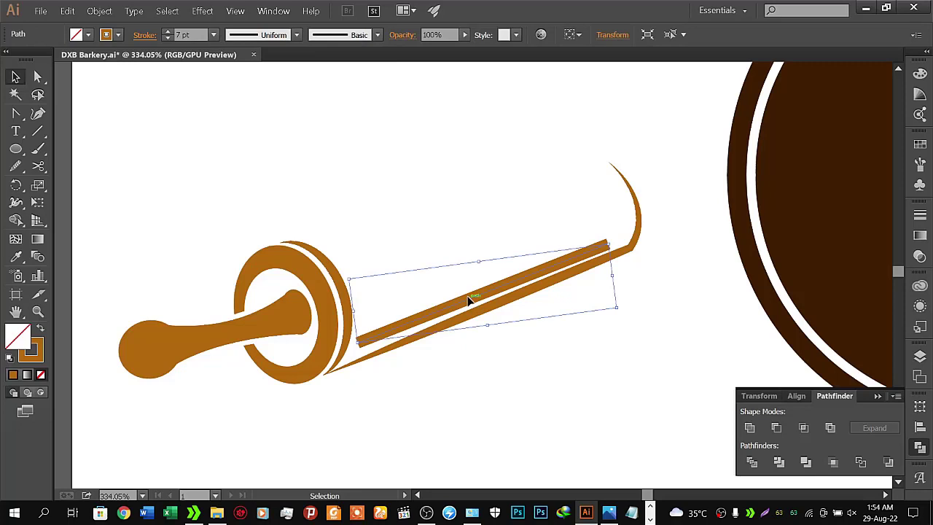
pyautogui.press('Up')
pyautogui.press('Left')
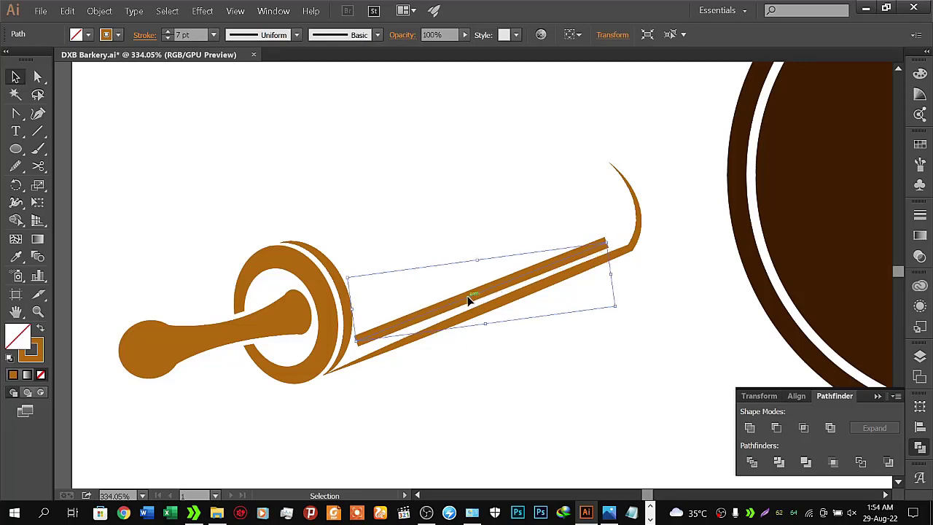
pyautogui.press('Right')
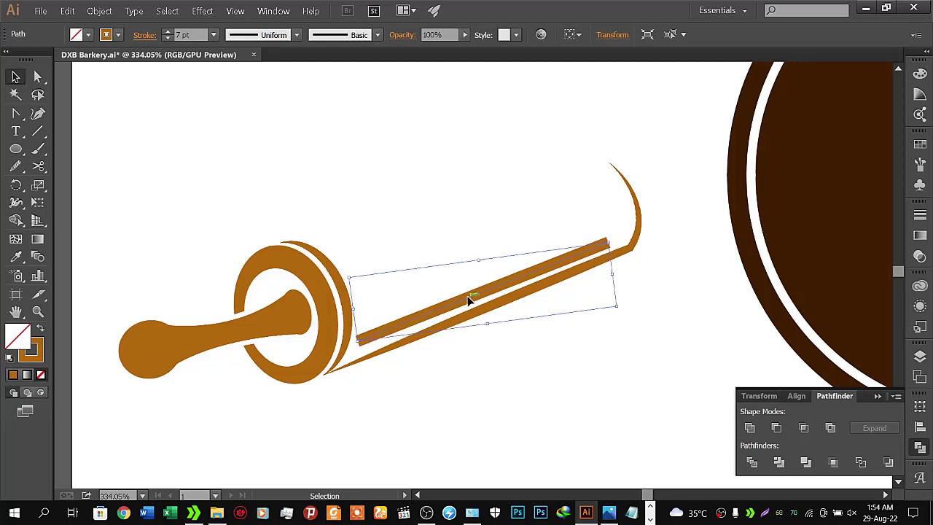
pyautogui.press('Up')
pyautogui.press('Down')
pyautogui.press('Up')
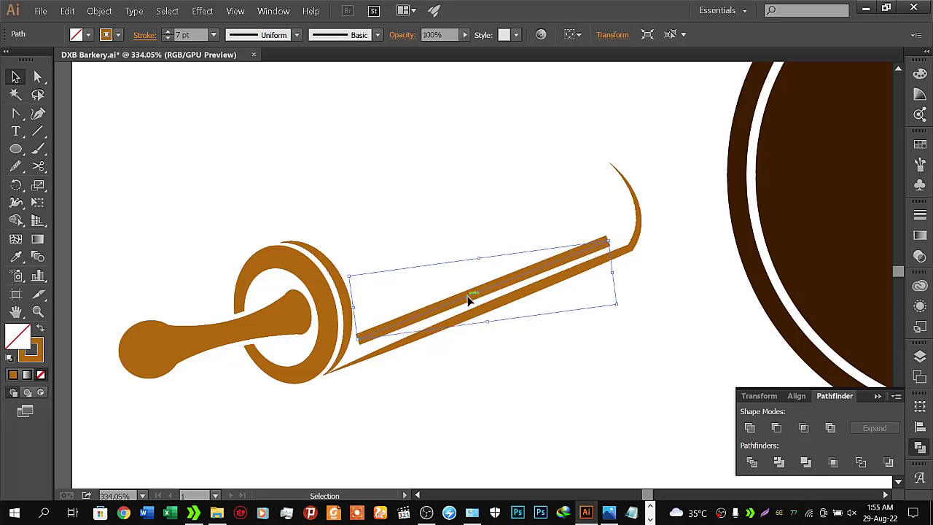
# - Give the upper diagonal stroke a Round Cap and nudge it up and right
pyautogui.click(144, 35)
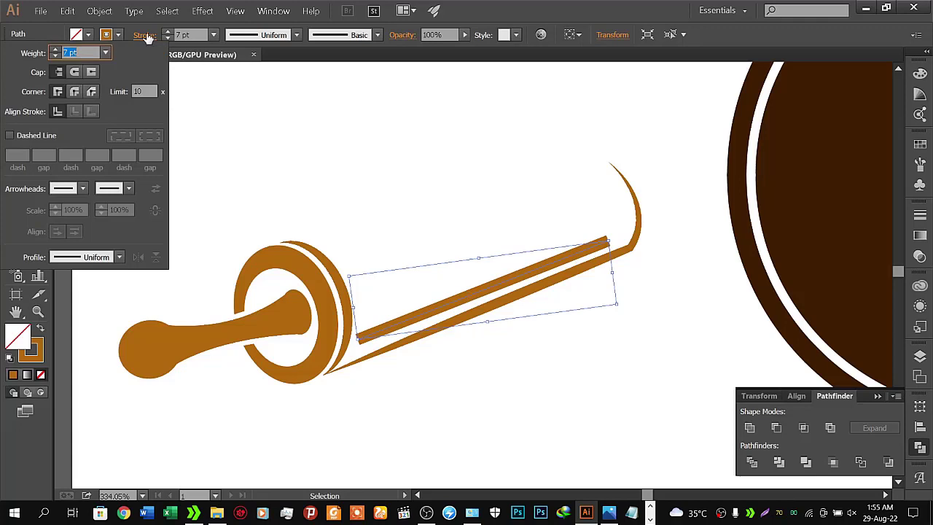
pyautogui.click(74, 71)
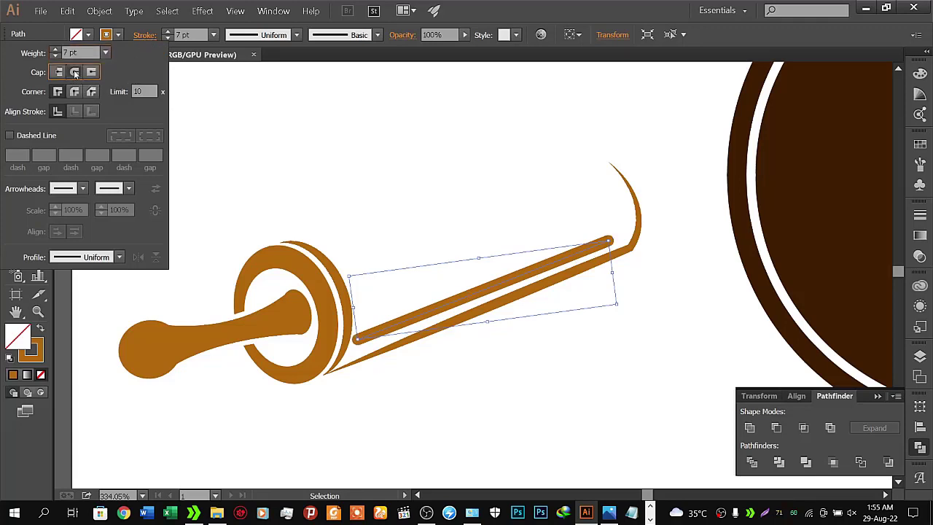
pyautogui.click(267, 119)
pyautogui.click(287, 154)
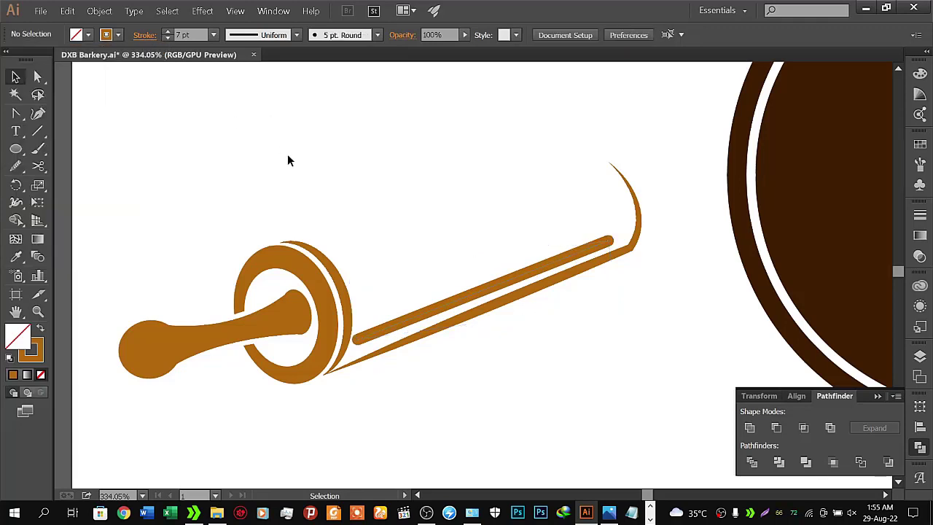
pyautogui.click(497, 288)
pyautogui.press('Up')
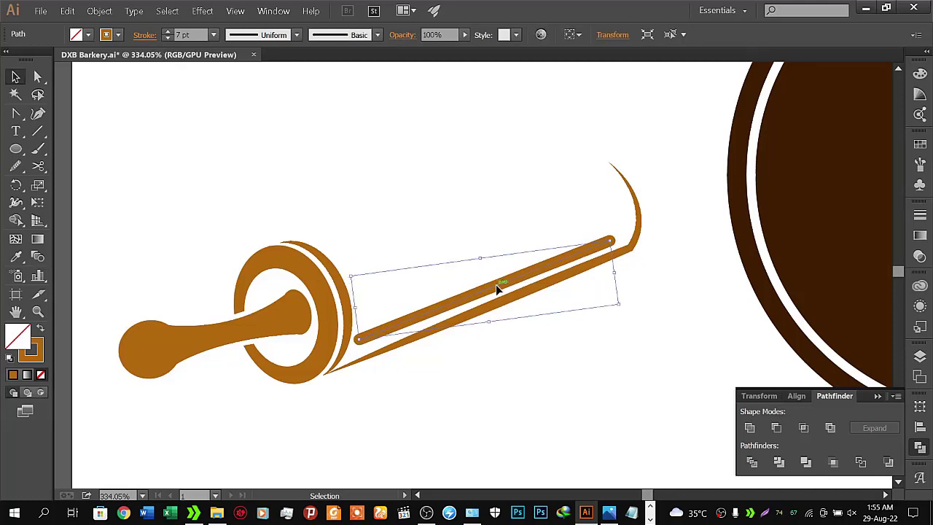
pyautogui.press('Right')
pyautogui.press('Right')
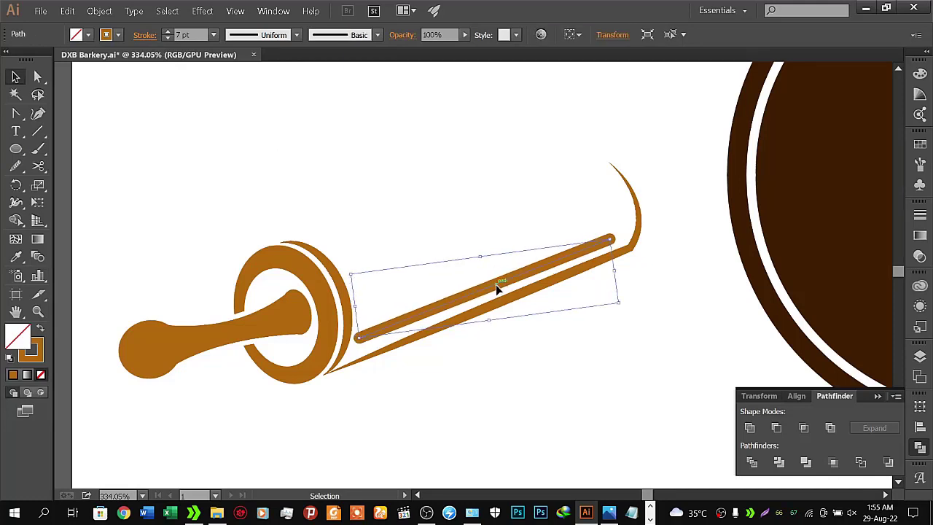
pyautogui.click(493, 364)
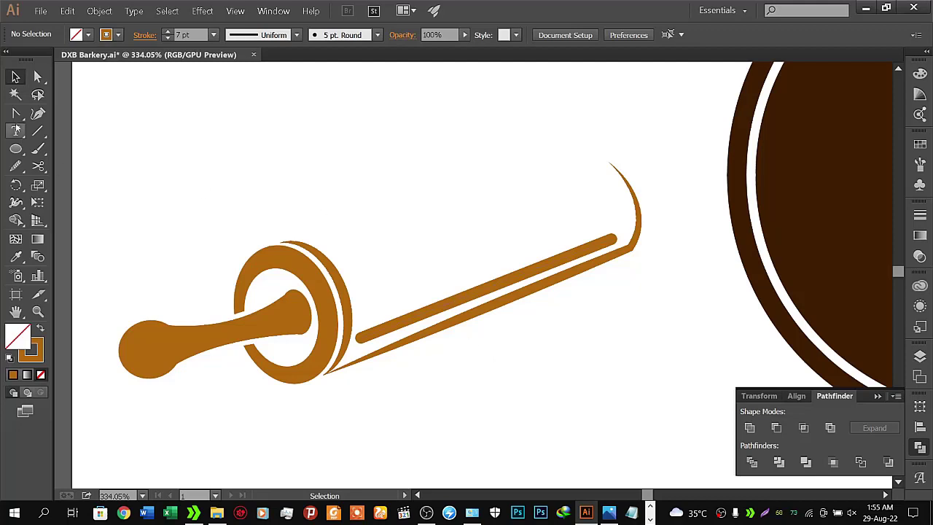
# - Save the DXB Barkery document with File > Save
pyautogui.click(41, 12)
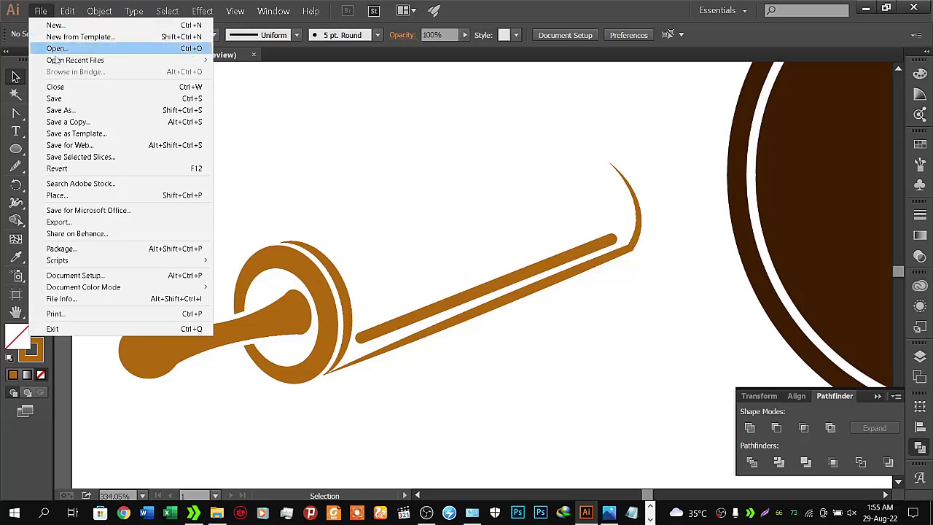
pyautogui.click(69, 100)
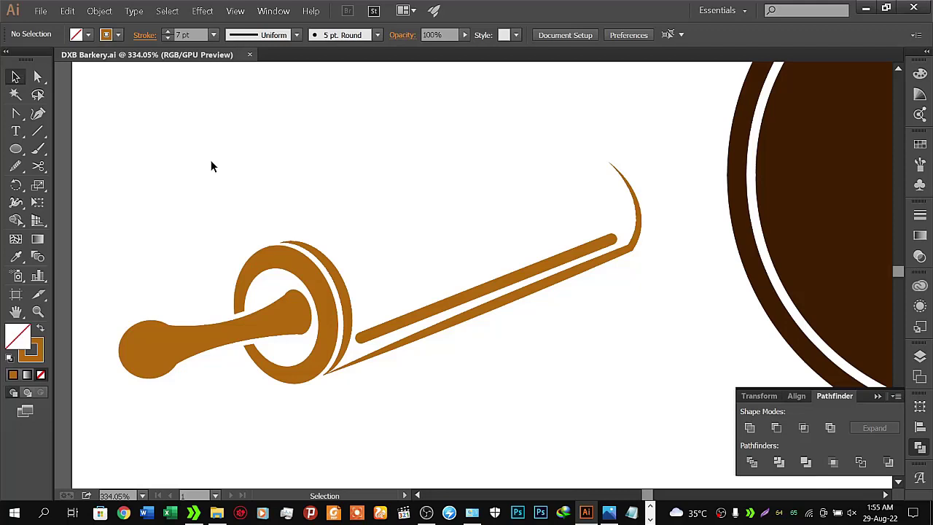
# - Add a text line reading 'DXB' above the rolling pin
pyautogui.click(19, 132)
pyautogui.click(217, 133)
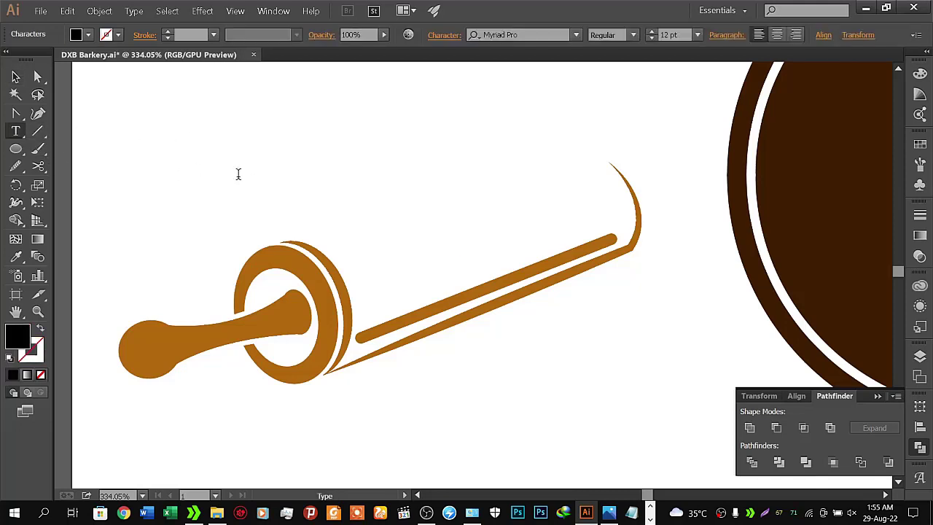
pyautogui.write('DX')
pyautogui.write('B')
pyautogui.write('v')
pyautogui.press('BackSpace')
# - Change the DXB text's font family from Myriad Pro to Nexa Bold
pyautogui.click(15, 76)
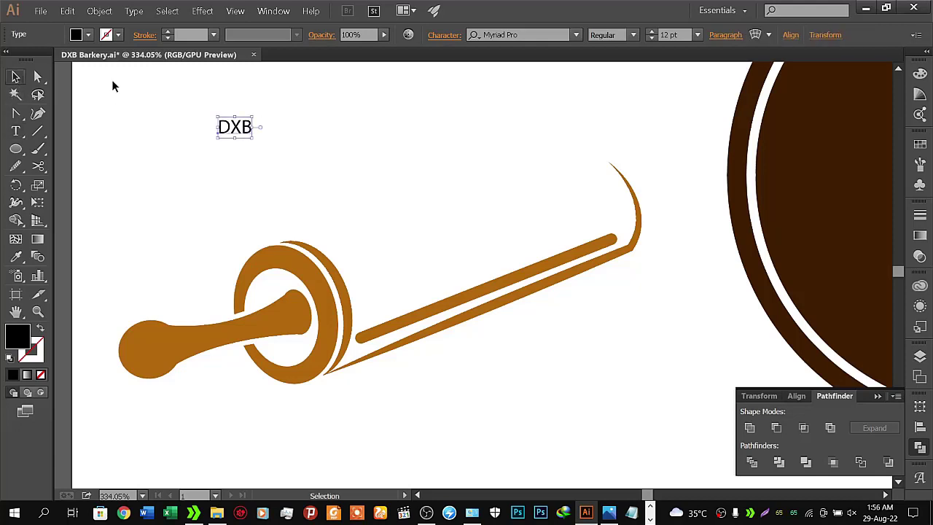
pyautogui.click(498, 34)
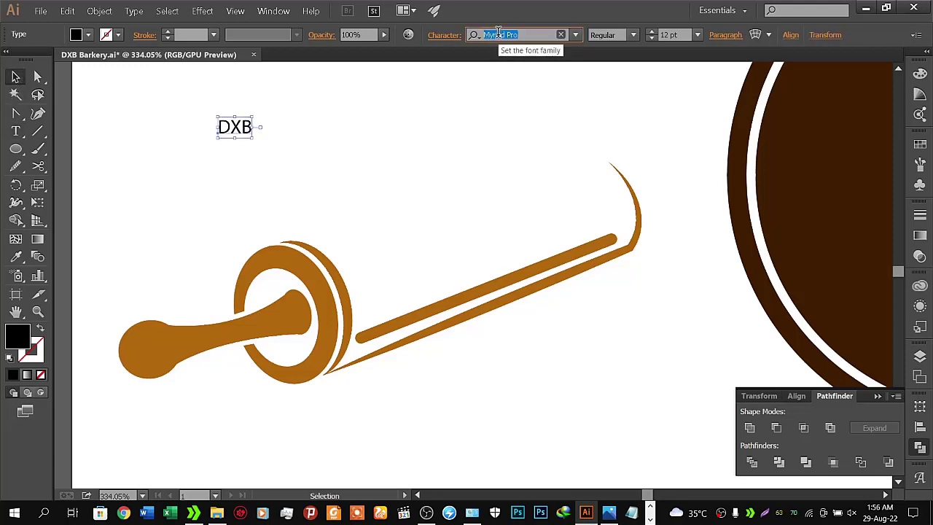
pyautogui.write('nexa')
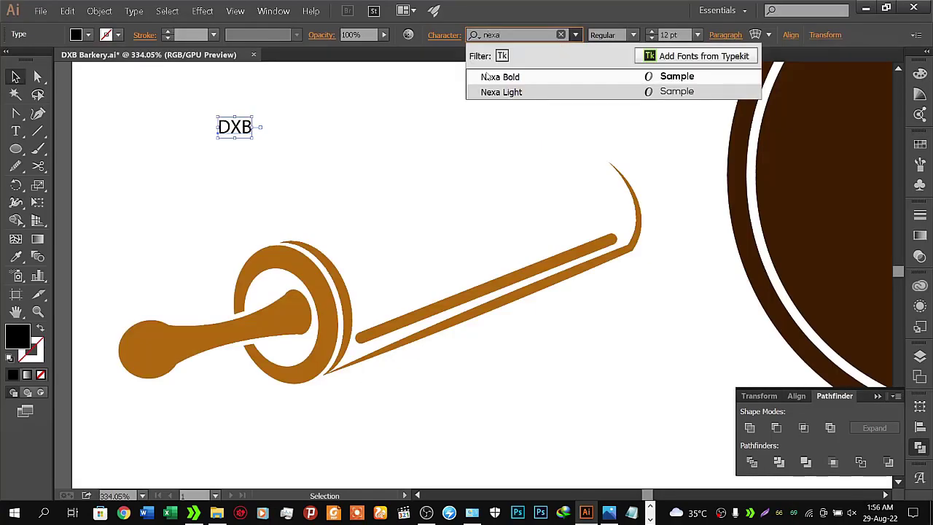
pyautogui.click(488, 76)
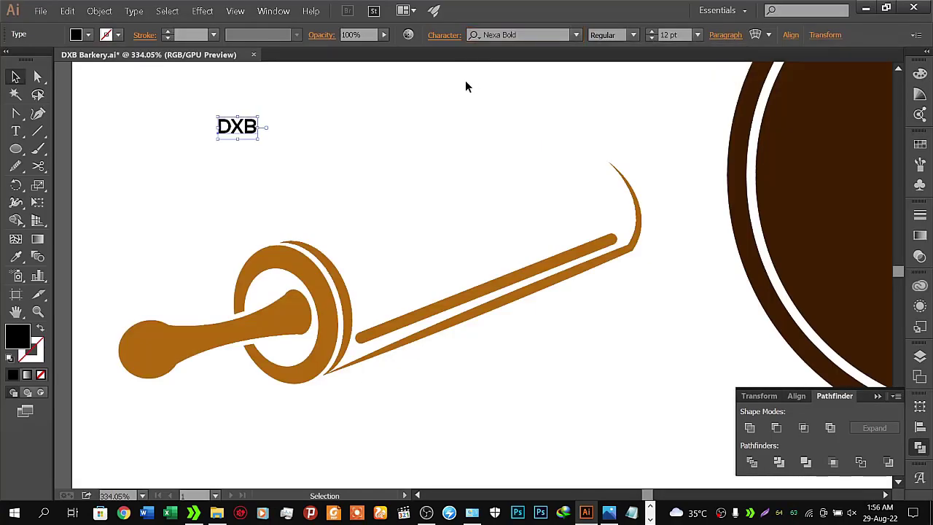
# - Widen the DXB letter spacing and enlarge the text to 28 pt
pyautogui.click(442, 37)
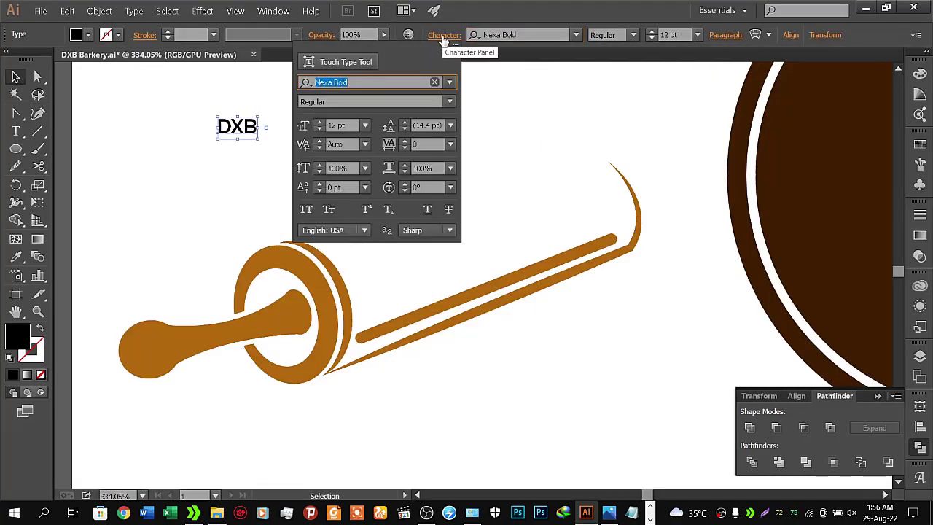
pyautogui.click(405, 143)
pyautogui.moveTo(405, 142); pyautogui.dragTo(405, 143)
pyautogui.moveTo(319, 126)
pyautogui.mouseDown()
pyautogui.moveTo(491, 253)
pyautogui.moveTo(528, 252)
pyautogui.mouseUp()
pyautogui.click(187, 220)
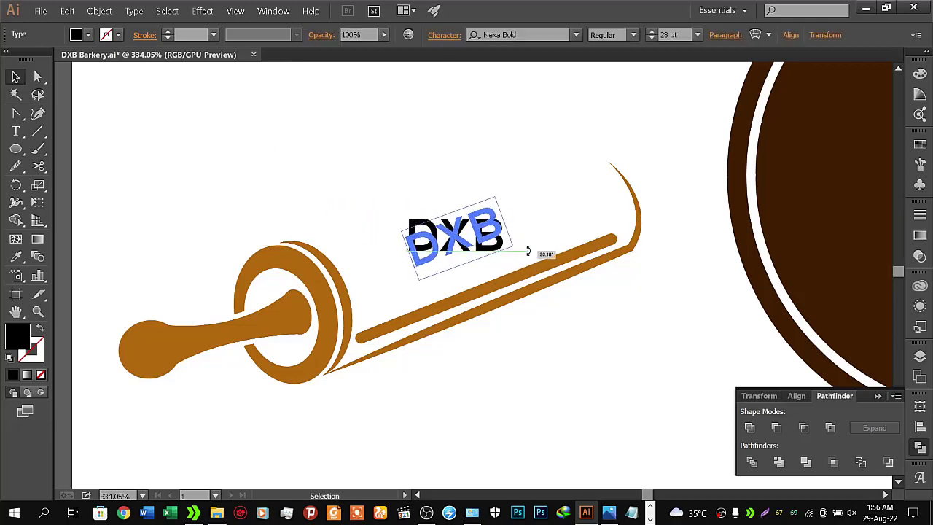
# - Rotate DXB about 20° and move it down along the rolling pin
pyautogui.click(548, 210)
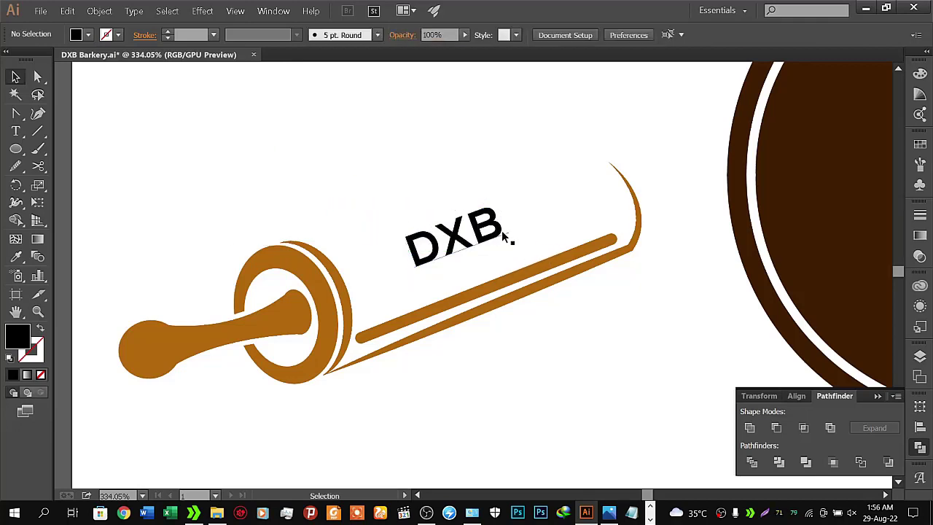
pyautogui.moveTo(502, 233)
pyautogui.mouseDown()
pyautogui.moveTo(501, 257)
pyautogui.moveTo(512, 258)
pyautogui.mouseUp()
pyautogui.click(548, 346)
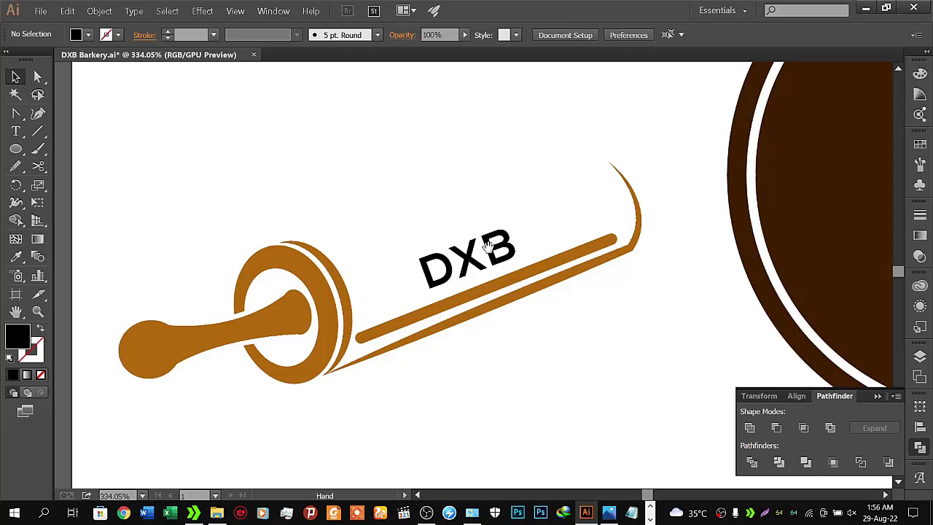
# - Zoom out and start a new text point above the rolling pin
pyautogui.moveTo(479, 185)
pyautogui.mouseDown()
pyautogui.moveTo(485, 219)
pyautogui.moveTo(450, 251)
pyautogui.mouseUp()
pyautogui.press('z')
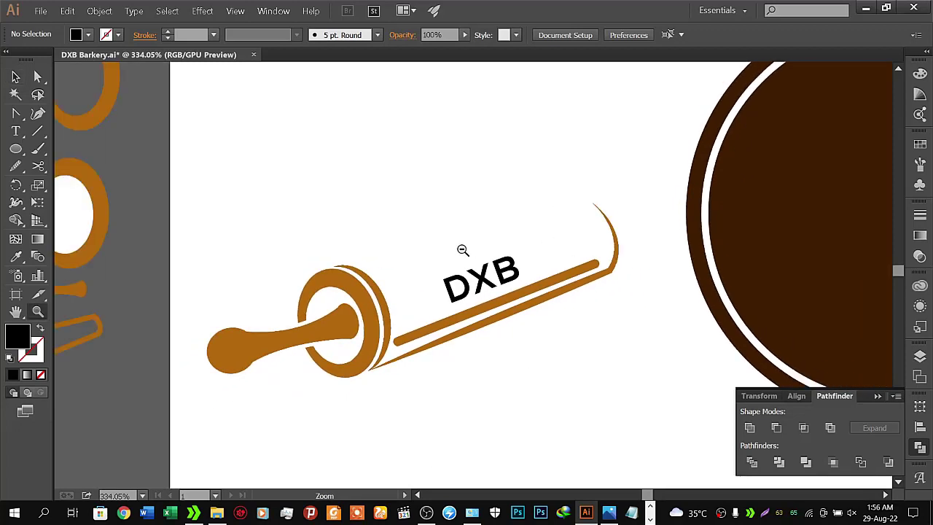
pyautogui.moveTo(479, 212); pyautogui.dragTo(438, 262)
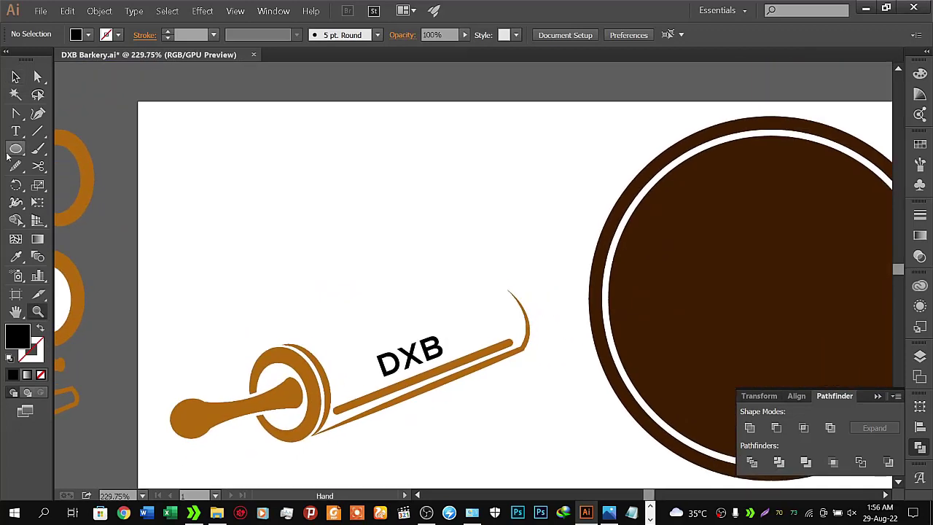
pyautogui.press('t')
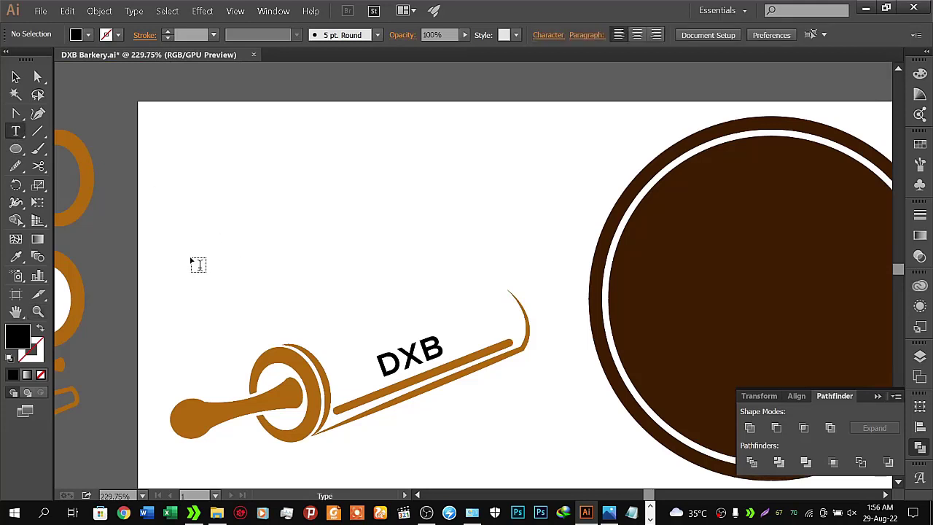
pyautogui.click(191, 262)
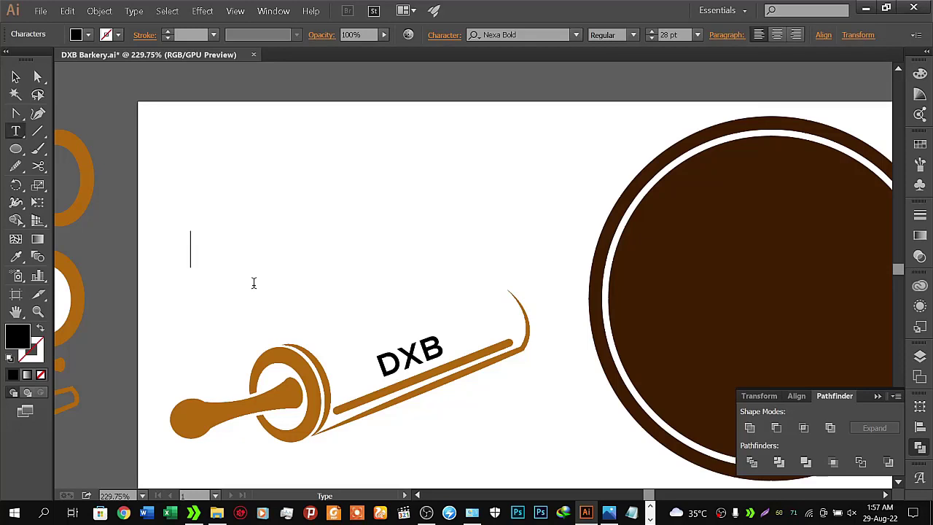
# - Leave the text object empty and bring up the Windows task switcher
pyautogui.press('space')
pyautogui.press('Escape')
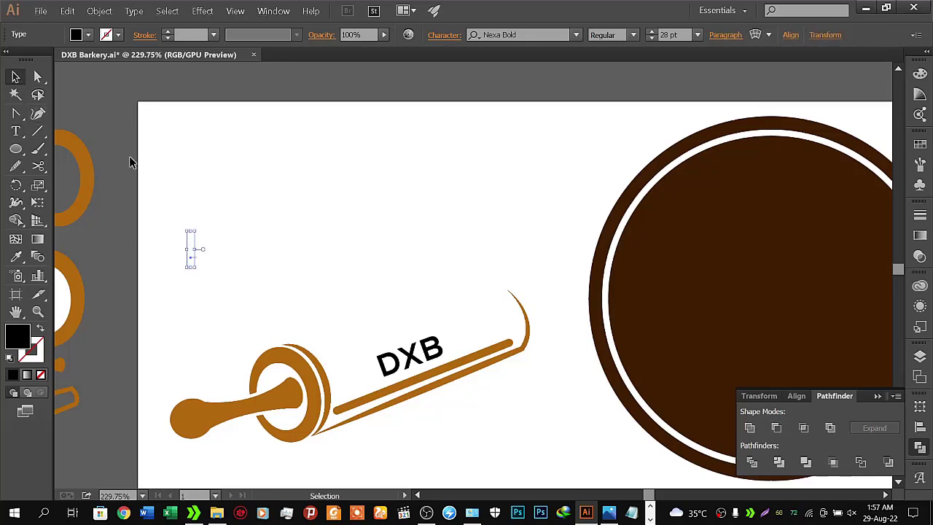
pyautogui.hotkey('alt', 'Tab')
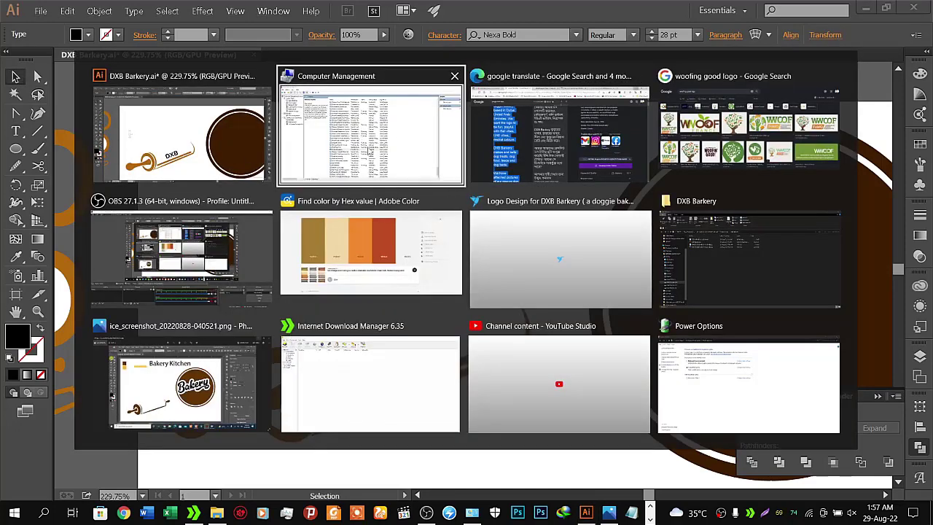
pyautogui.click(182, 251)
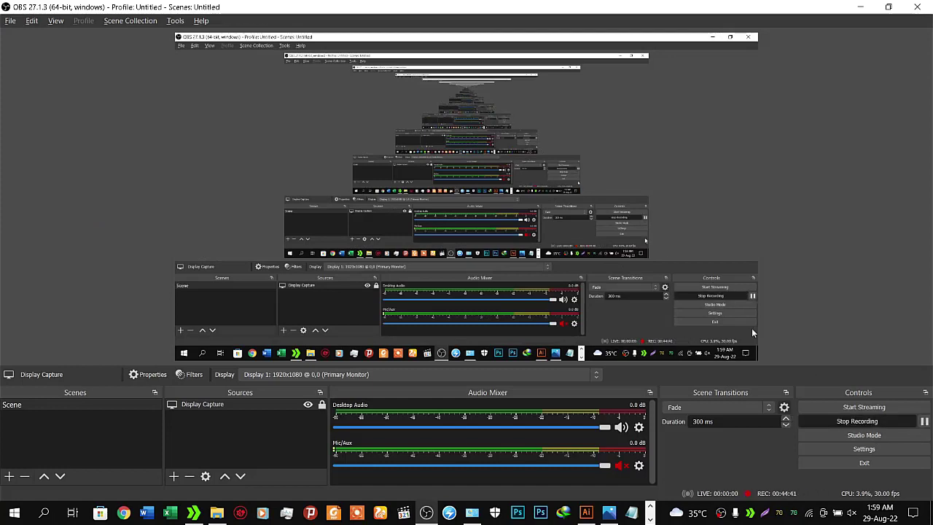
pyautogui.hotkey('alt', 'Tab')
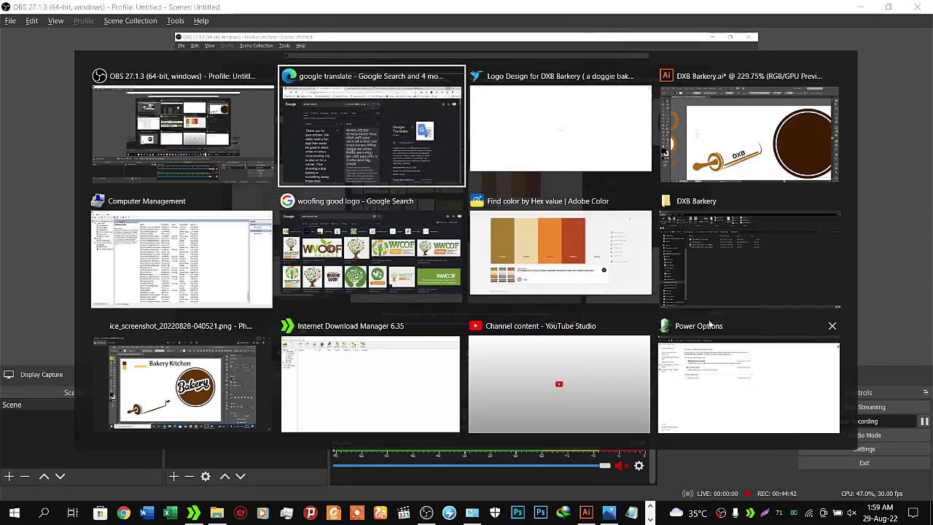
pyautogui.press('Tab')
pyautogui.press('Tab')
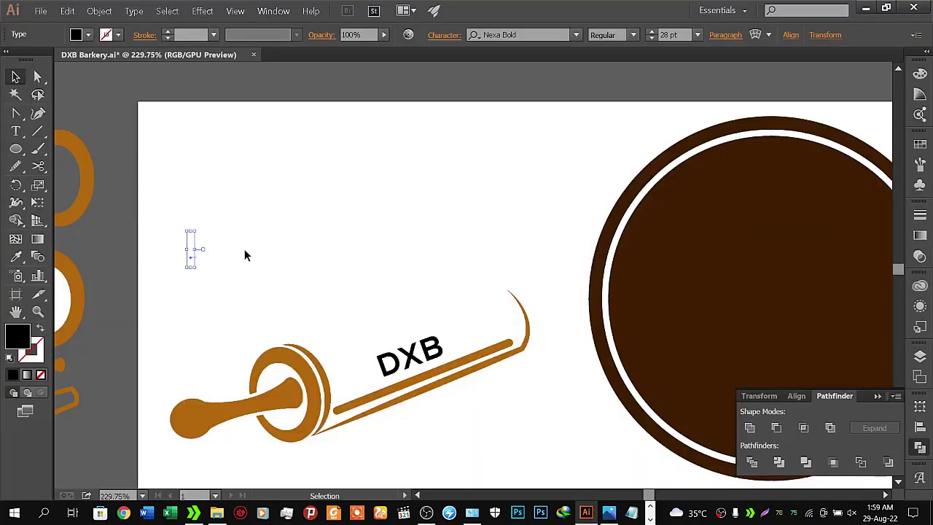
# - Delete and restore the empty text object, then reselect it
pyautogui.press('Delete')
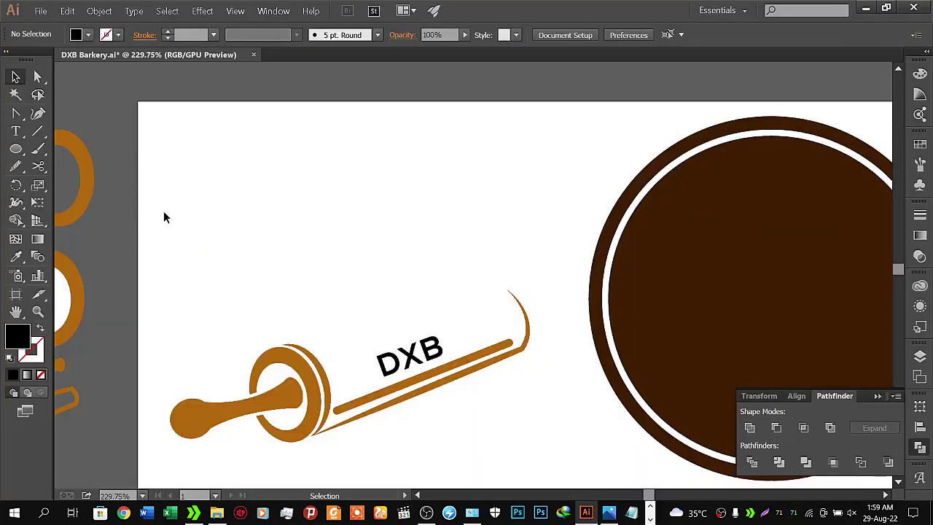
pyautogui.hotkey('ctrl', 'z')
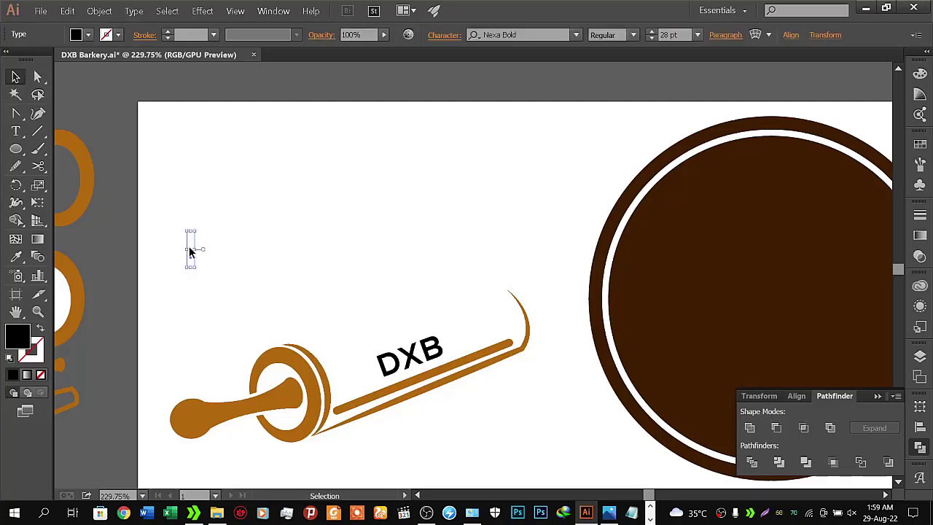
pyautogui.click(189, 250)
pyautogui.moveTo(156, 204); pyautogui.dragTo(245, 301)
pyautogui.click(15, 131)
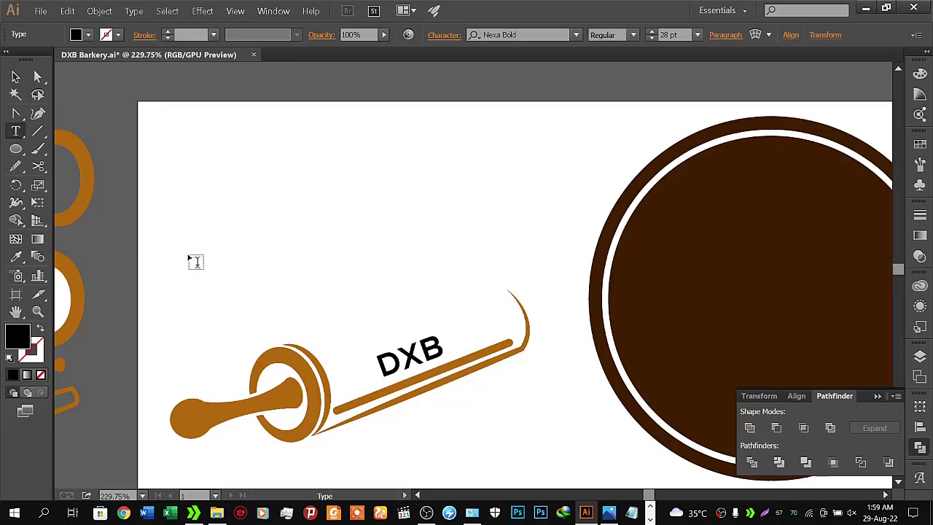
pyautogui.press('v')
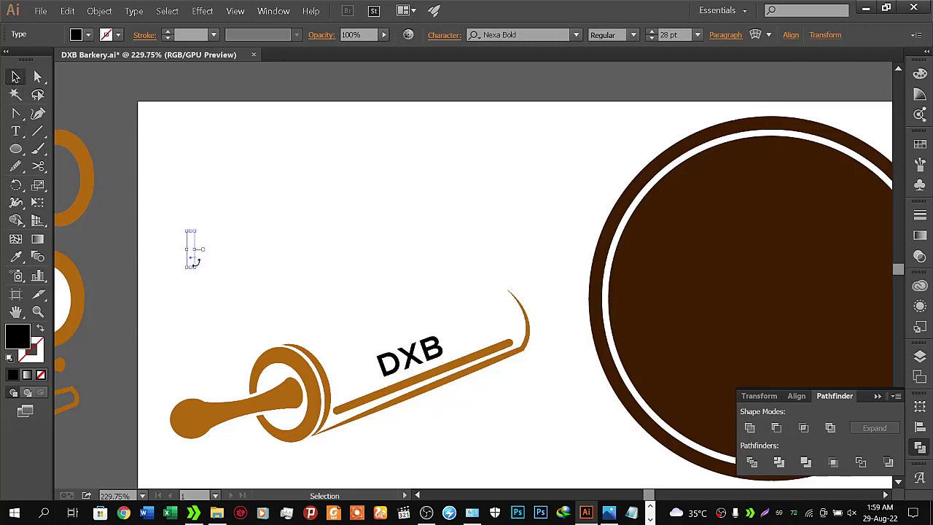
# - Type 'BARKERY' into the text object above the rolling pin
pyautogui.doubleClick(190, 253)
pyautogui.click(190, 253)
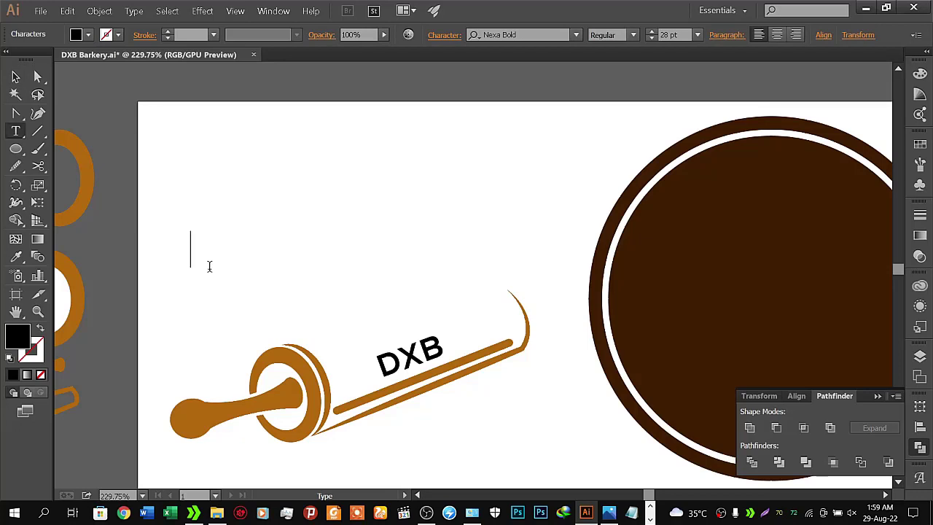
pyautogui.write('B')
pyautogui.write('AR')
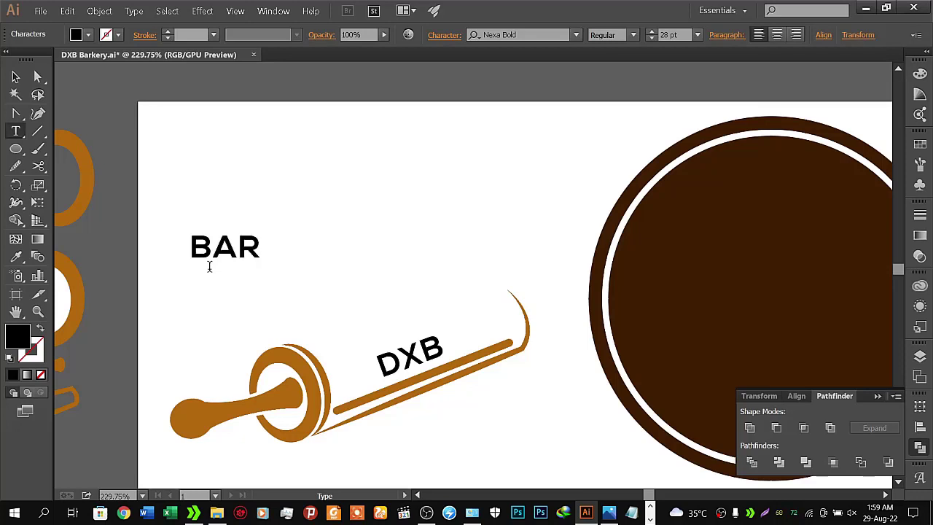
pyautogui.write('KER')
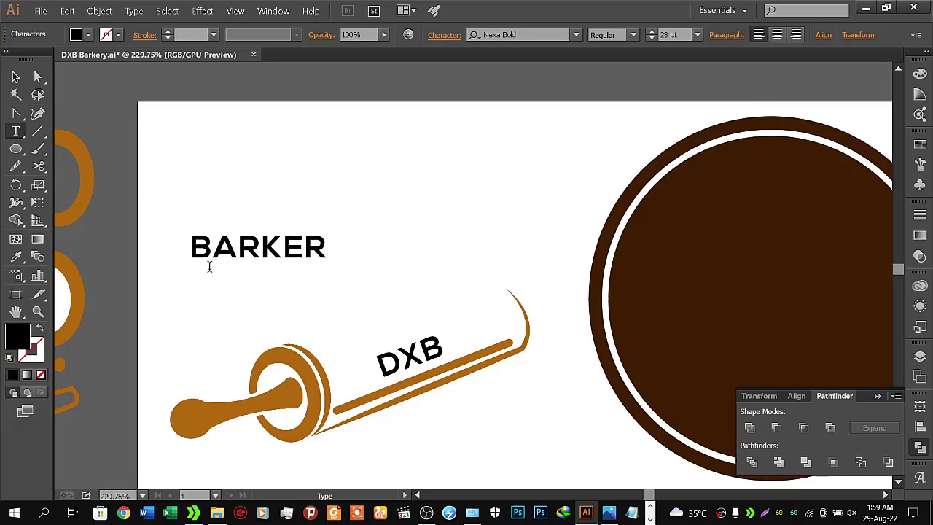
pyautogui.write('Y')
# - Set BARKERY in the Dopestyle font and change its case to lowercase
pyautogui.click(16, 77)
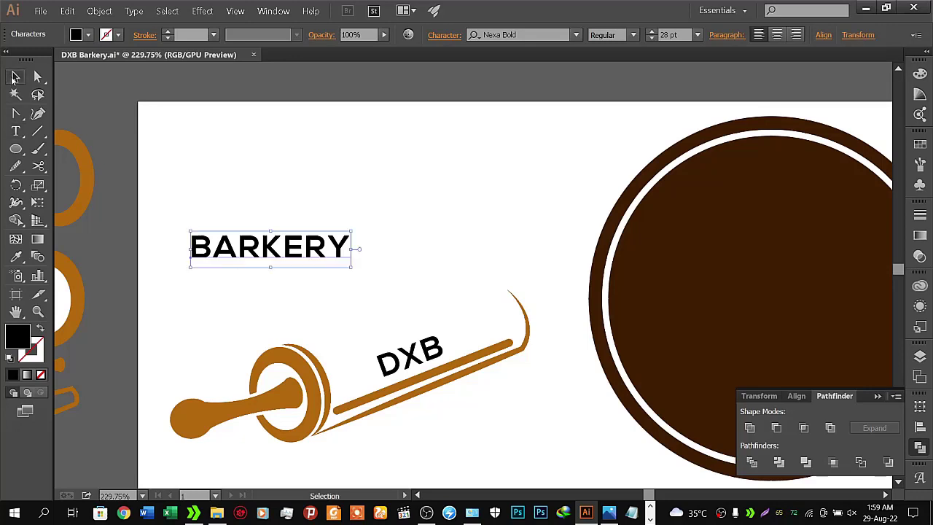
pyautogui.click(514, 35)
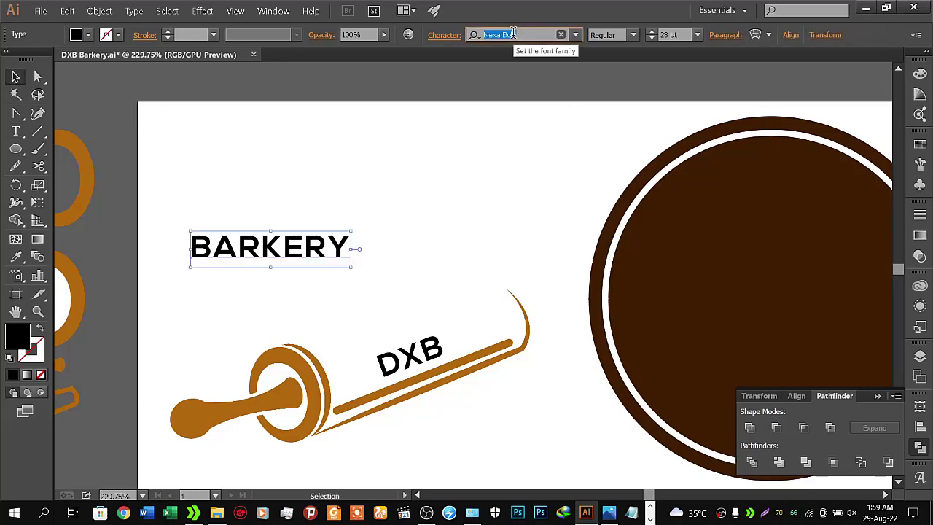
pyautogui.write('do')
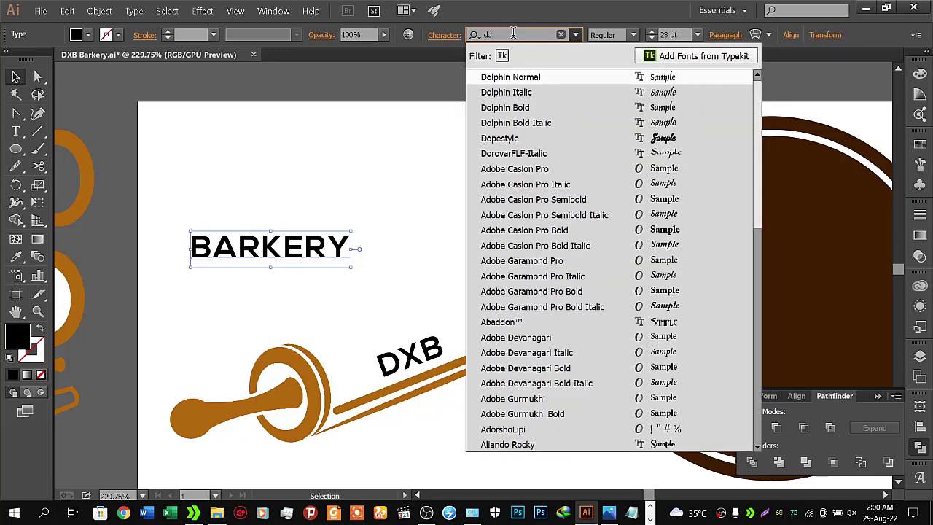
pyautogui.click(499, 140)
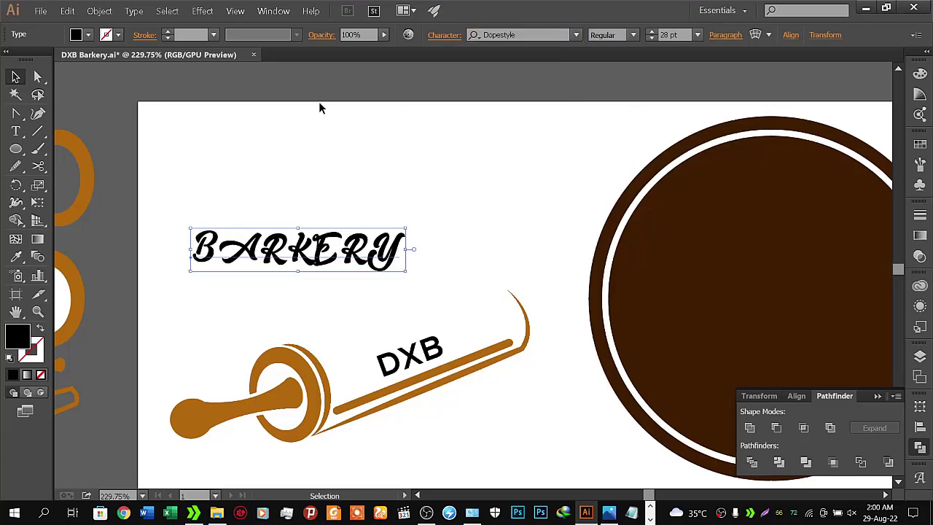
pyautogui.click(134, 11)
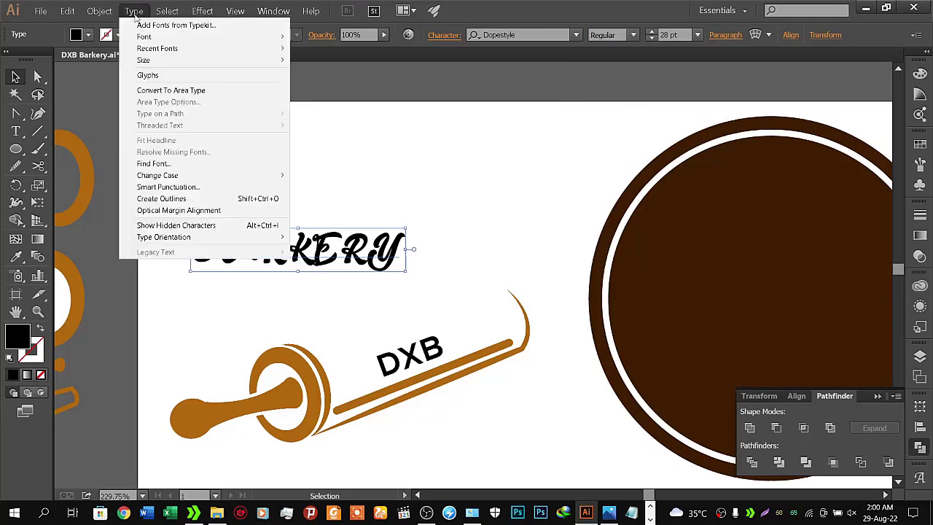
pyautogui.moveTo(157, 175)
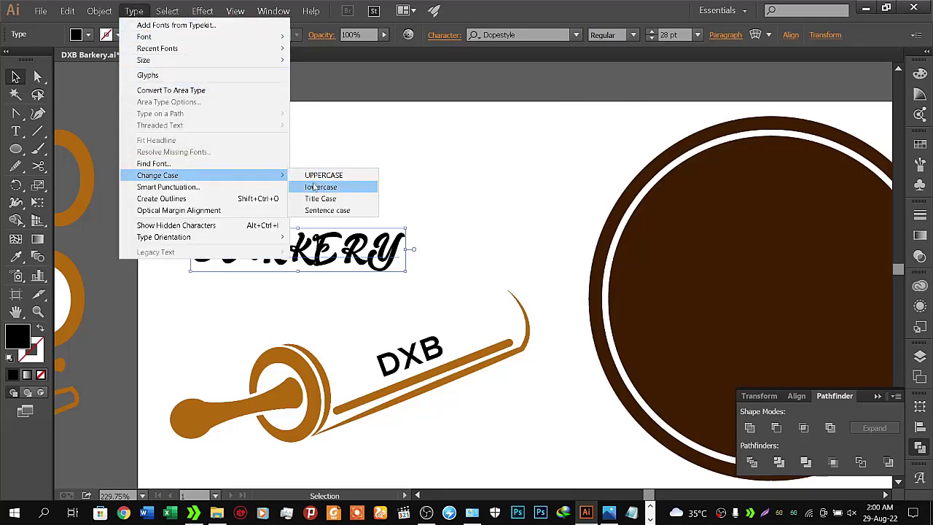
pyautogui.click(313, 187)
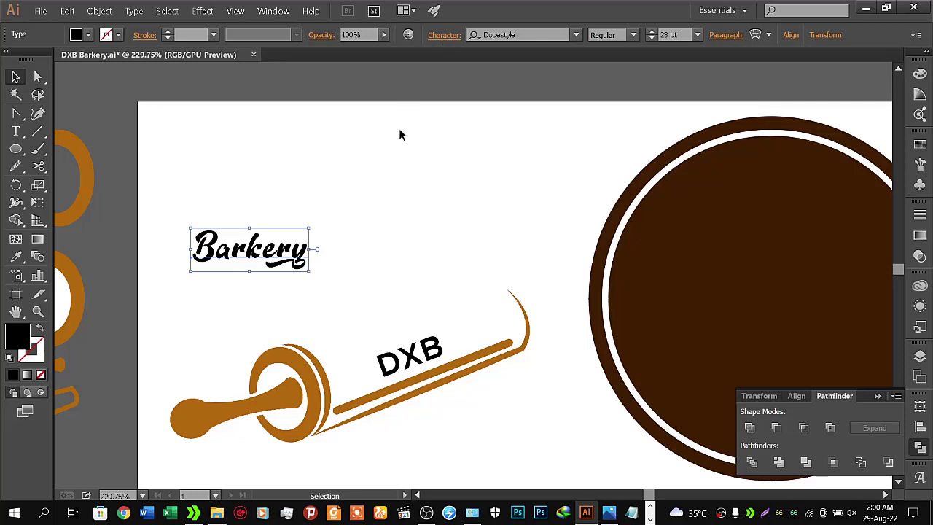
# - Enlarge the Barkery wordmark to 68 pt and centre it in view
pyautogui.click(451, 35)
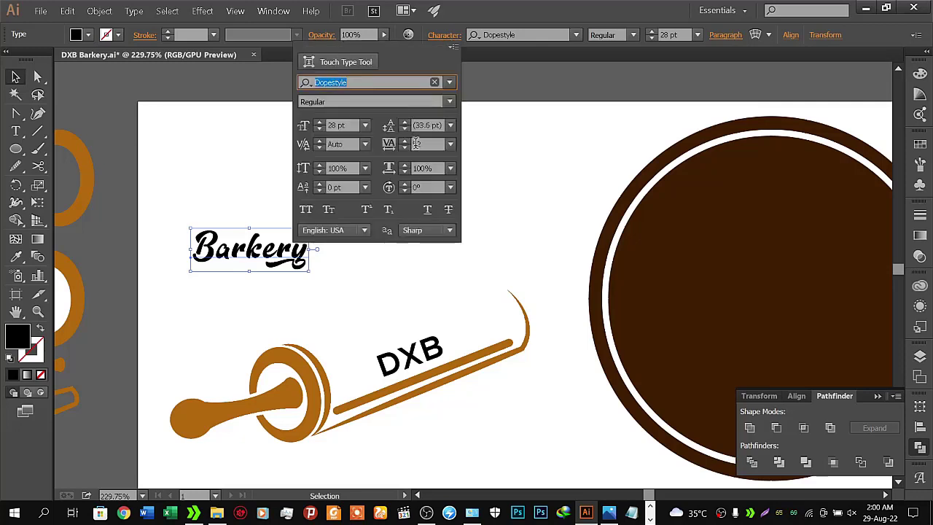
pyautogui.click(319, 122)
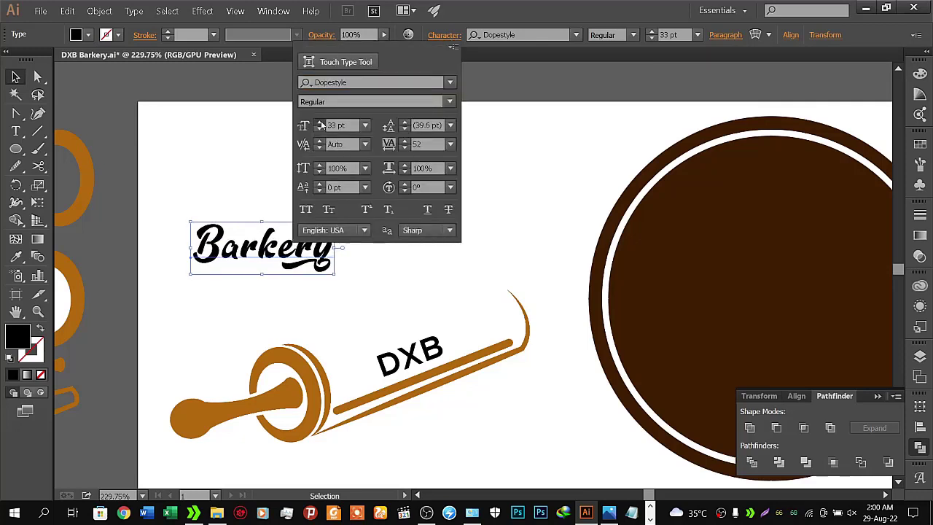
pyautogui.click(320, 124)
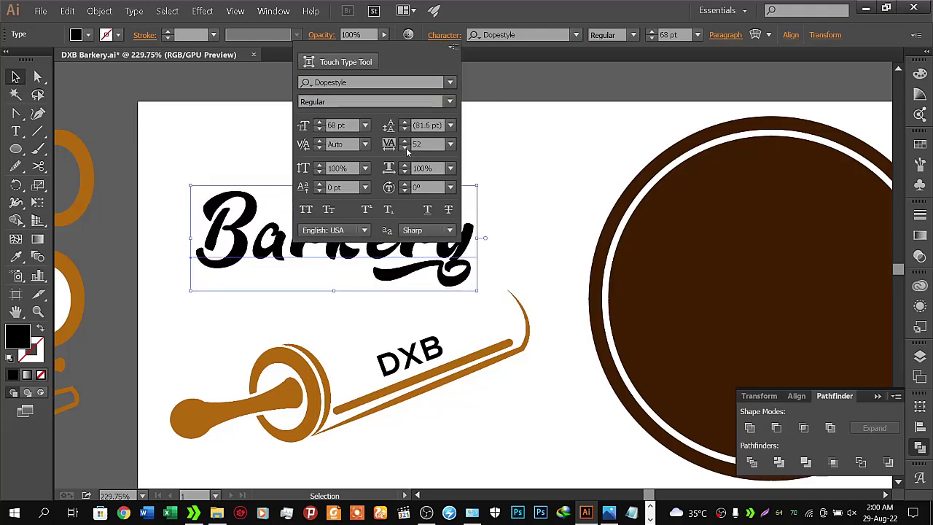
pyautogui.click(514, 157)
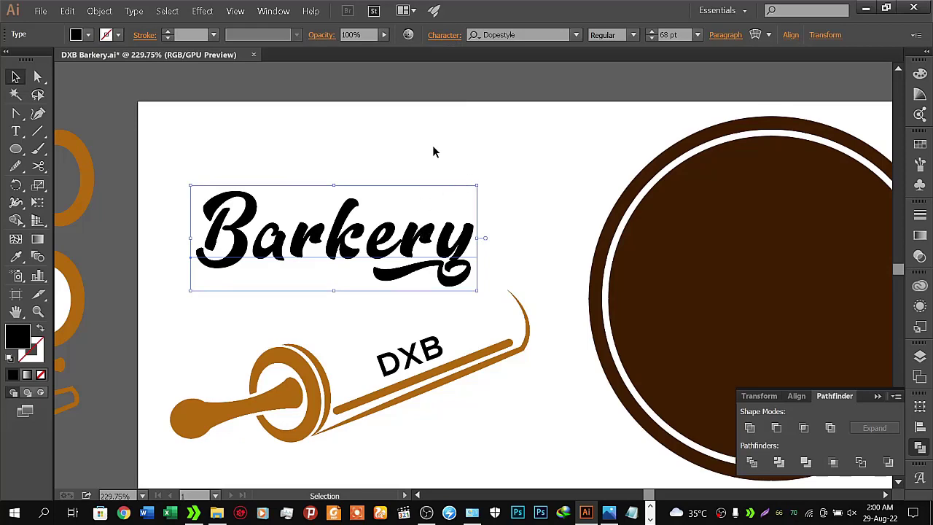
pyautogui.moveTo(433, 146); pyautogui.dragTo(376, 272)
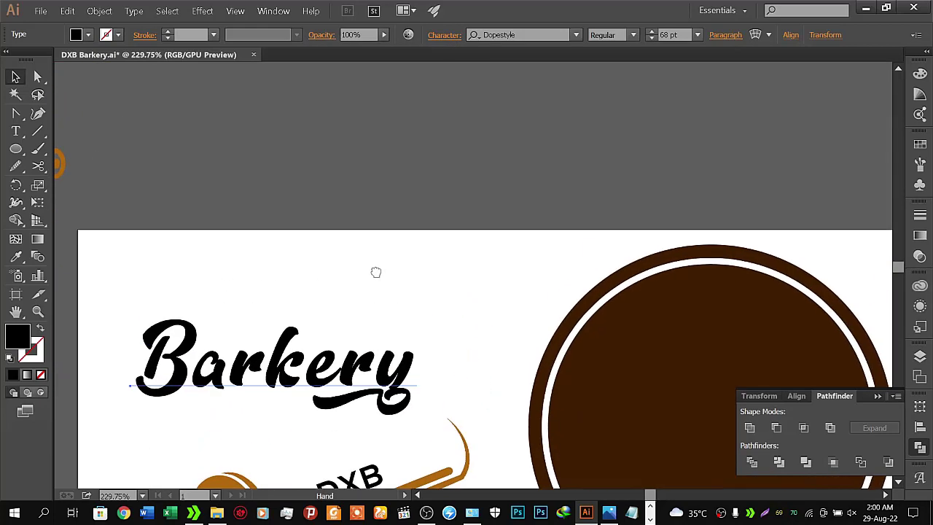
# - Tighten Barkery's tracking step by step, then loosen it back toward zero
pyautogui.click(444, 35)
pyautogui.click(405, 148)
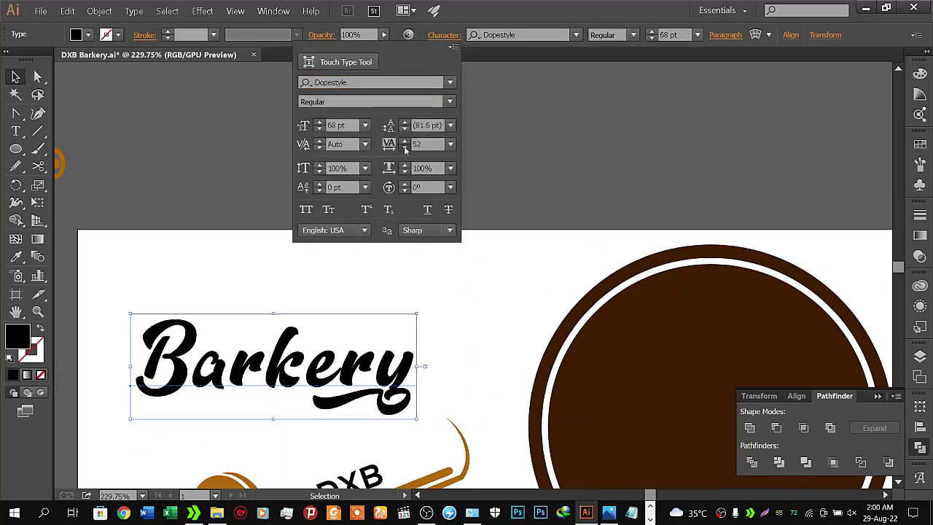
pyautogui.click(405, 148)
pyautogui.click(406, 148)
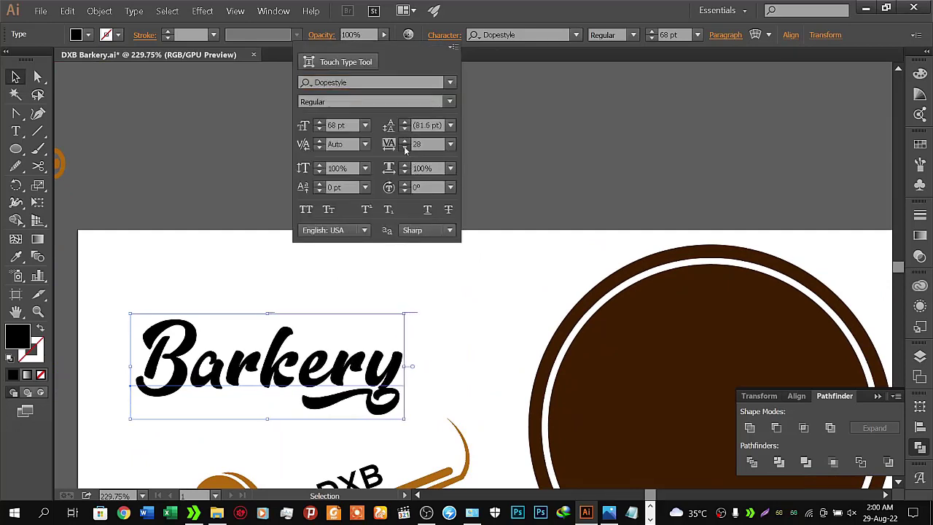
pyautogui.click(406, 148)
pyautogui.click(406, 148)
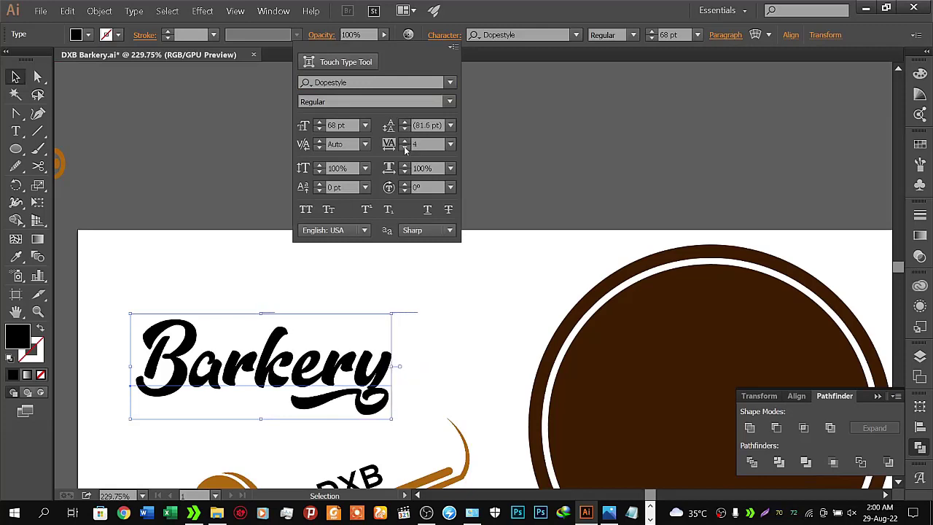
pyautogui.click(405, 148)
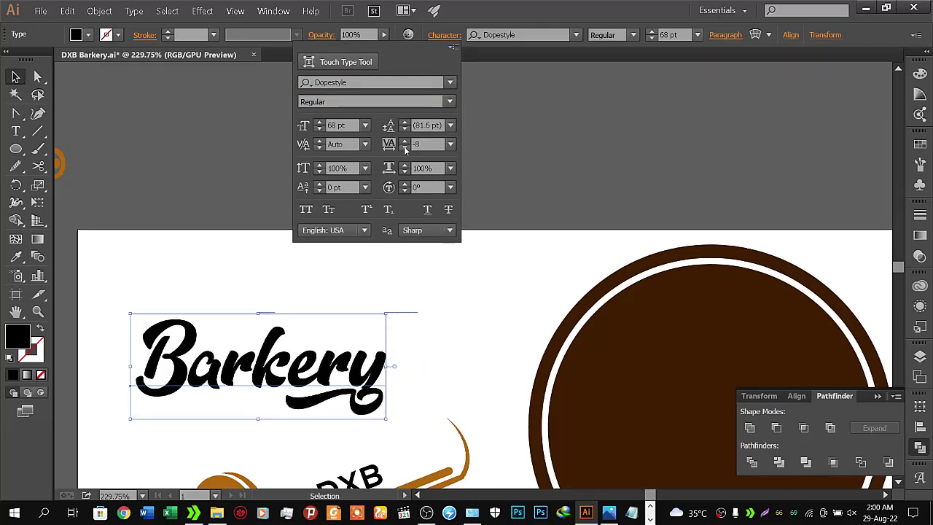
pyautogui.click(405, 148)
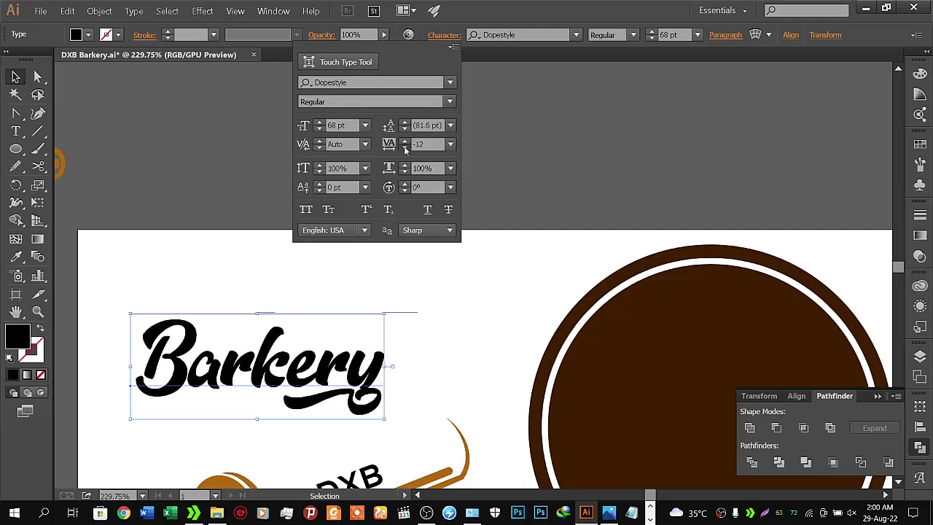
pyautogui.click(406, 147)
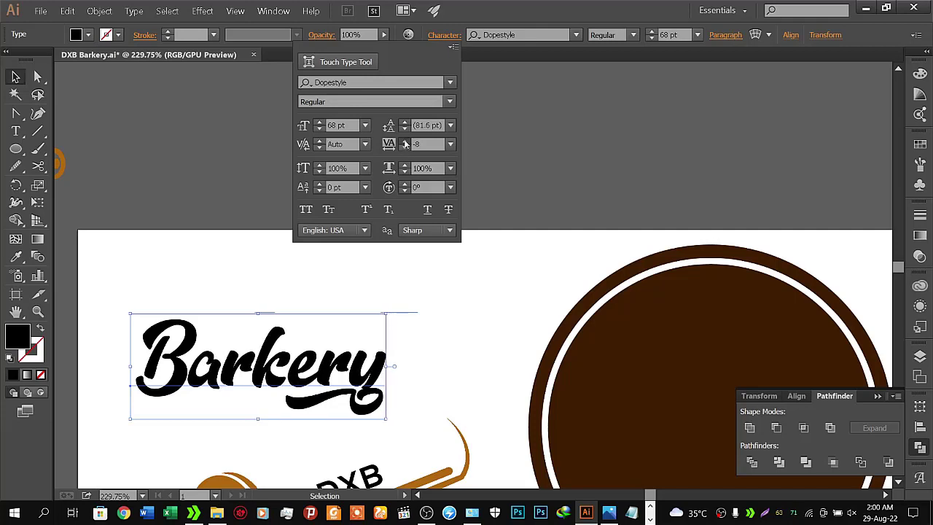
pyautogui.click(405, 141)
pyautogui.click(405, 141)
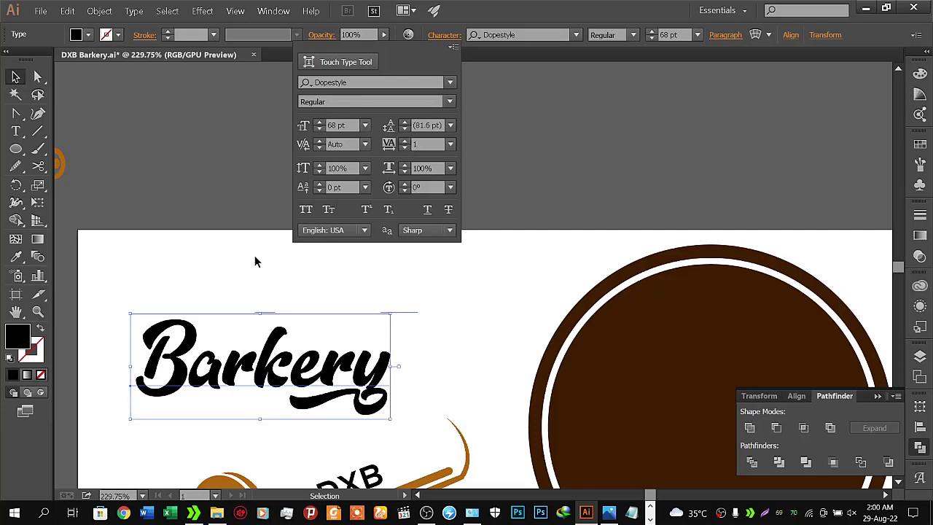
# - Widen Barkery's tracking and settle it at about 33
pyautogui.click(406, 143)
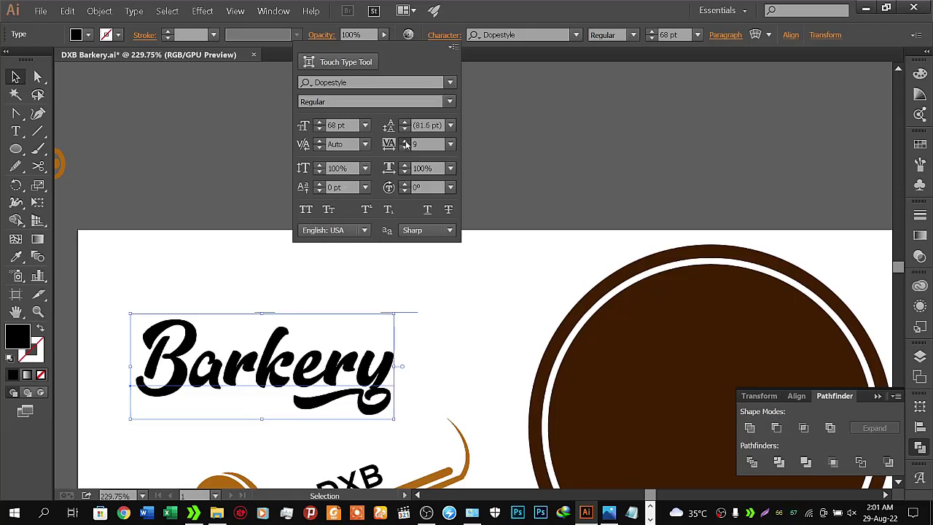
pyautogui.click(406, 142)
pyautogui.click(406, 143)
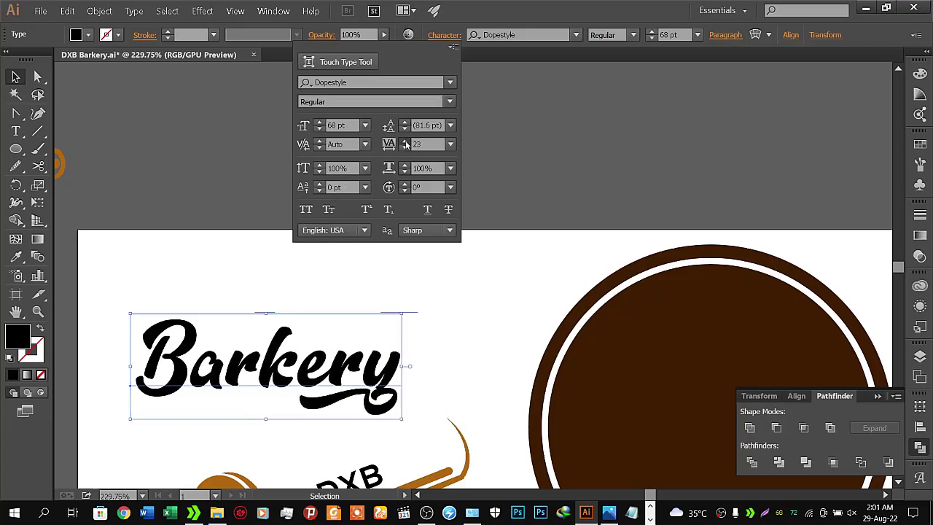
pyautogui.click(406, 143)
pyautogui.click(406, 144)
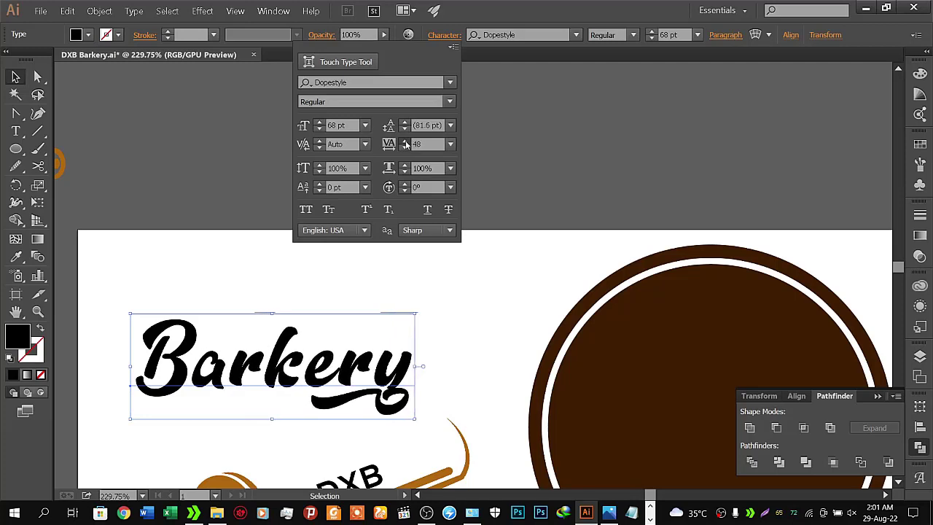
pyautogui.click(406, 143)
pyautogui.click(407, 148)
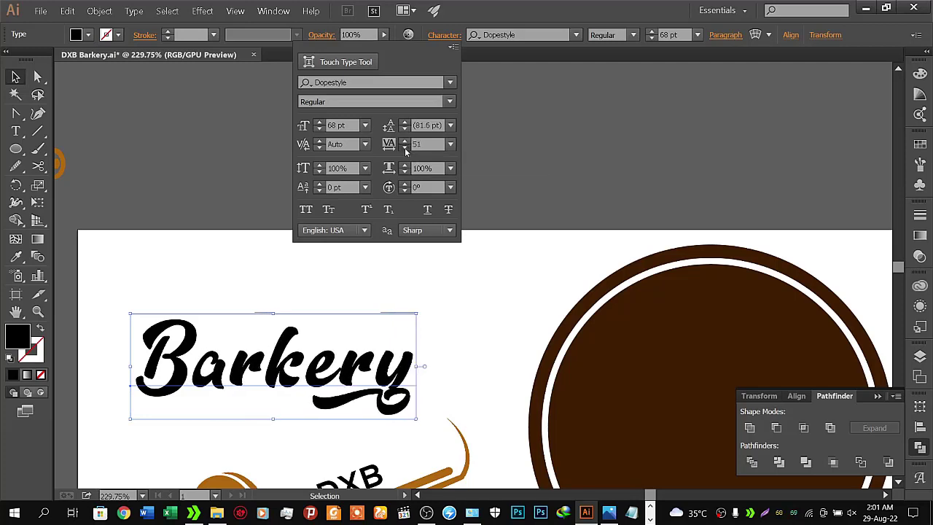
pyautogui.click(406, 149)
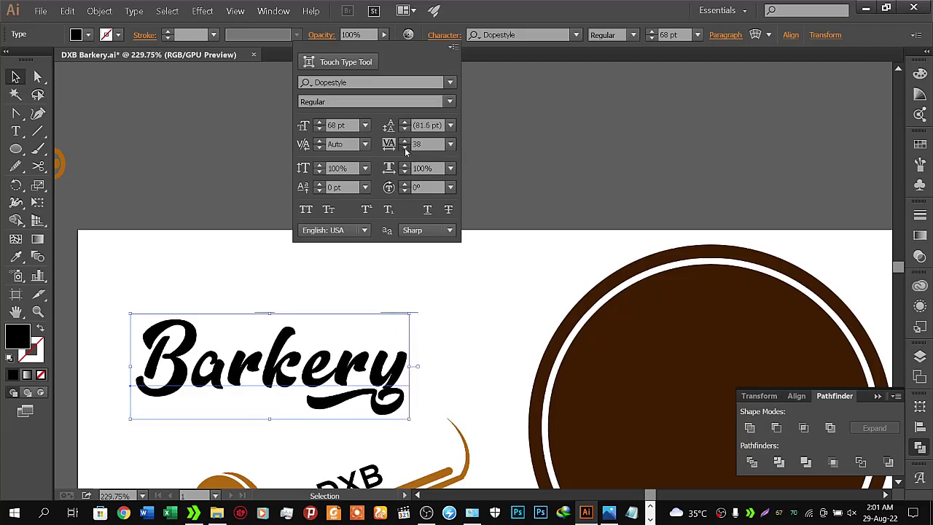
pyautogui.click(459, 265)
# - Ungroup the brown circle badge's circles
pyautogui.press('space')
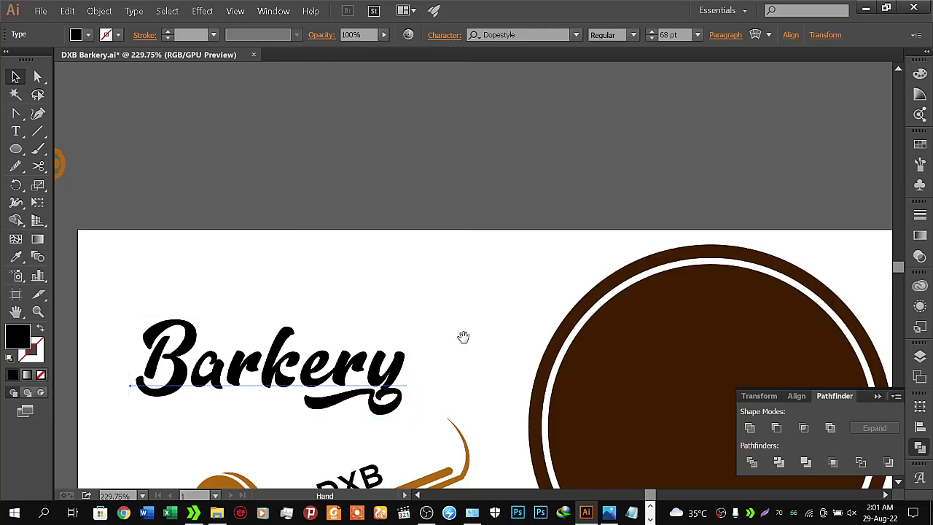
pyautogui.moveTo(463, 336)
pyautogui.mouseDown()
pyautogui.moveTo(447, 167)
pyautogui.moveTo(428, 185)
pyautogui.mouseUp()
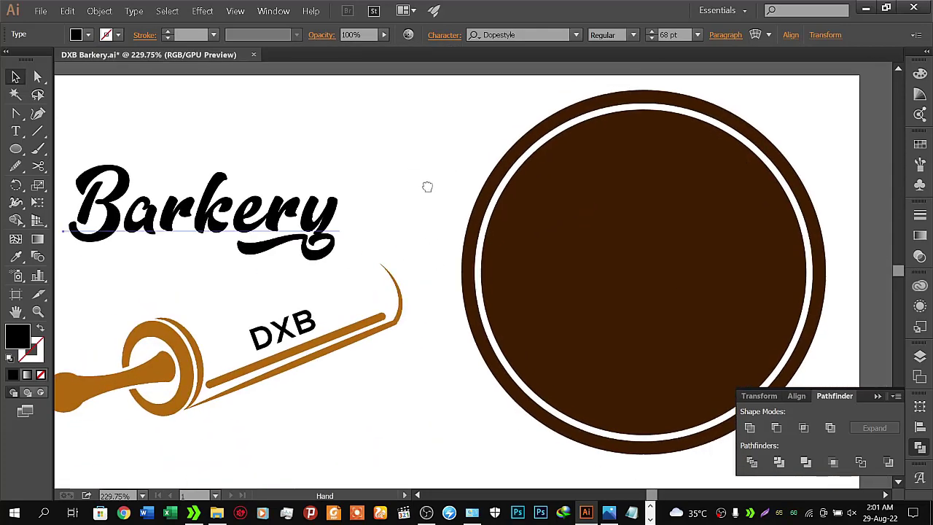
pyautogui.click(633, 233)
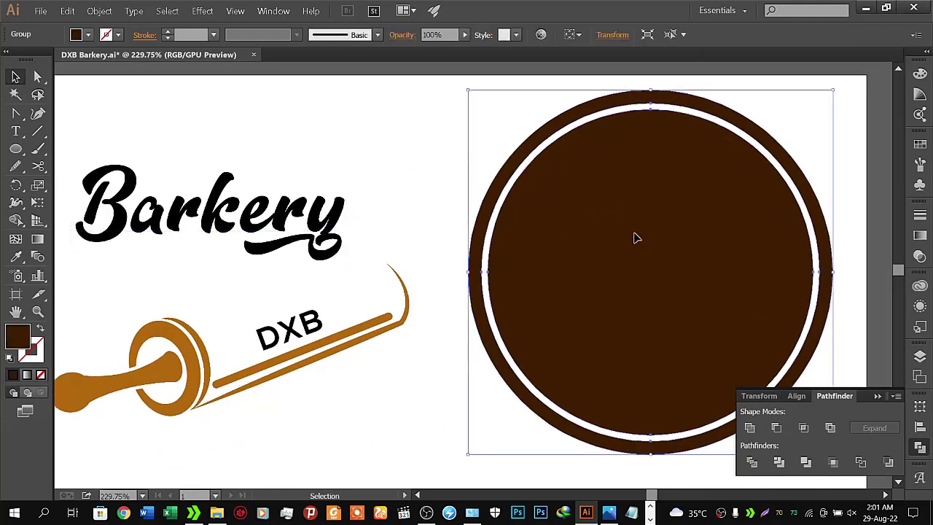
pyautogui.click(471, 191)
pyautogui.click(569, 231)
pyautogui.rightClick(572, 232)
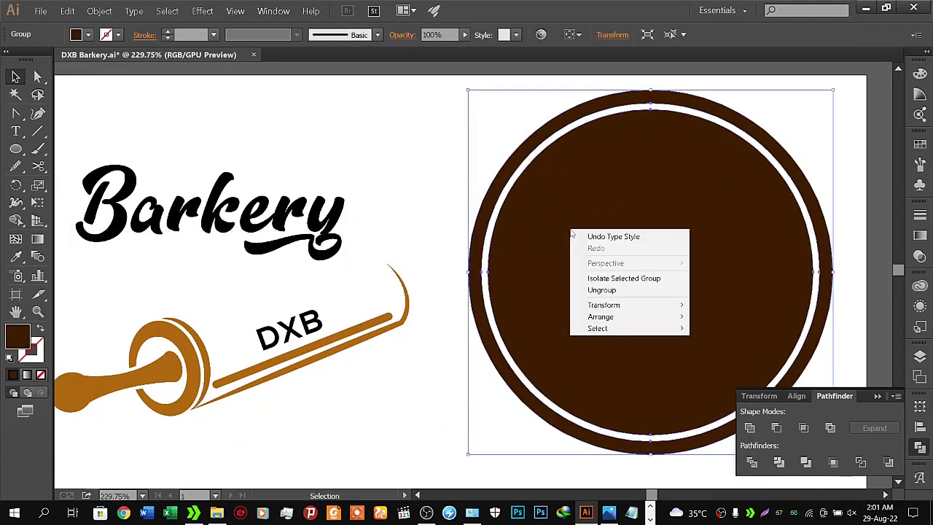
pyautogui.click(434, 184)
pyautogui.click(600, 197)
pyautogui.rightClick(600, 194)
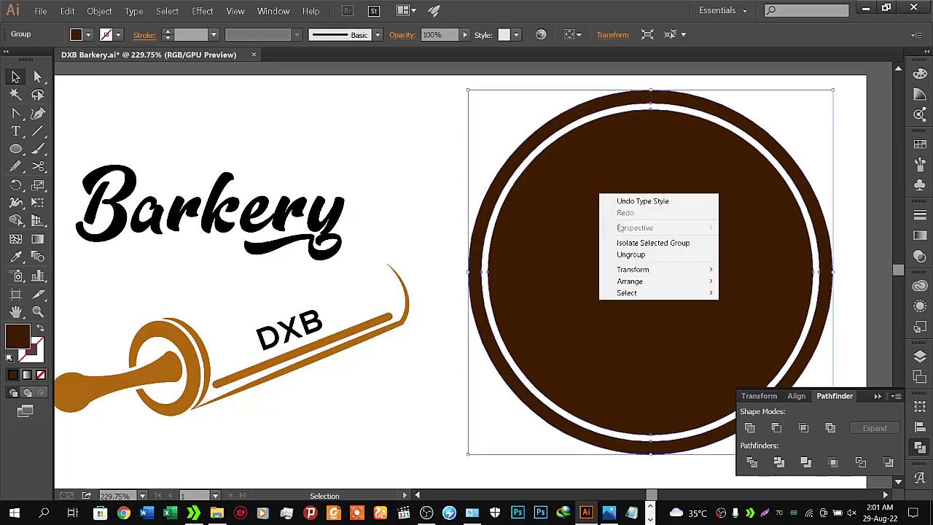
pyautogui.click(631, 254)
pyautogui.click(379, 177)
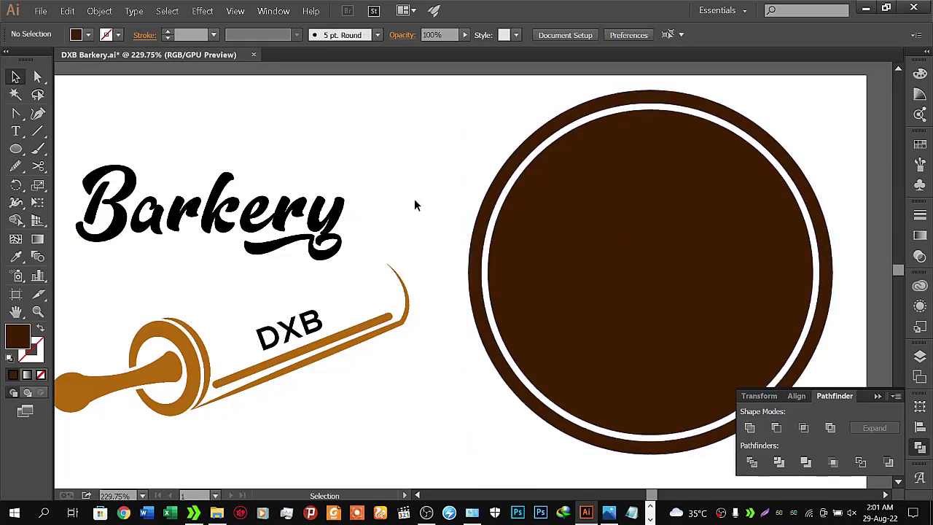
# - Place a small scaled-down copy of the badge above the artboard
pyautogui.scroll(-5, 596, 247)
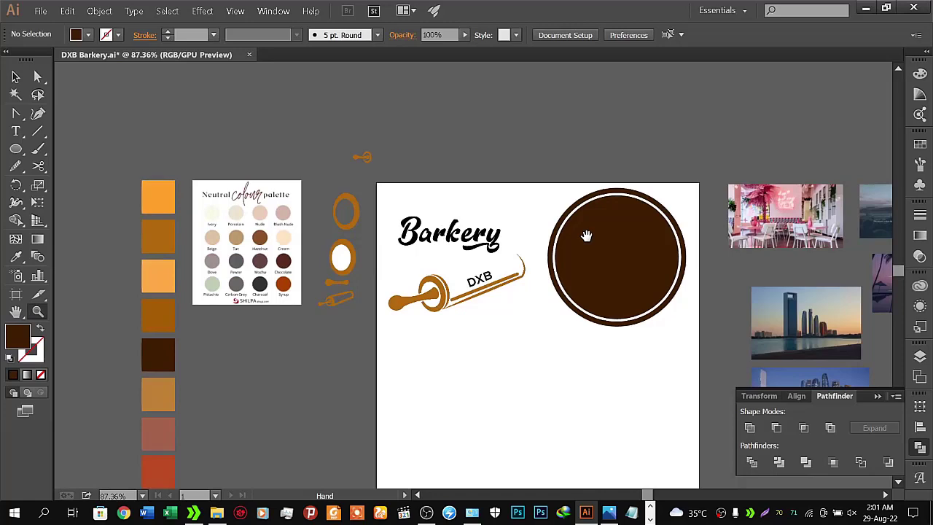
pyautogui.moveTo(587, 235); pyautogui.dragTo(417, 219)
pyautogui.press('v')
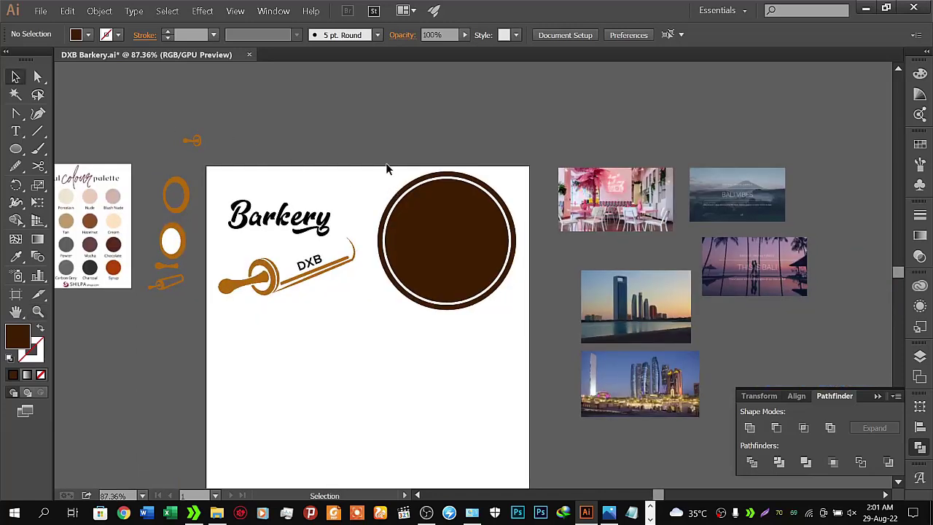
pyautogui.moveTo(387, 169); pyautogui.dragTo(500, 298)
pyautogui.moveTo(480, 197); pyautogui.dragTo(458, 337)
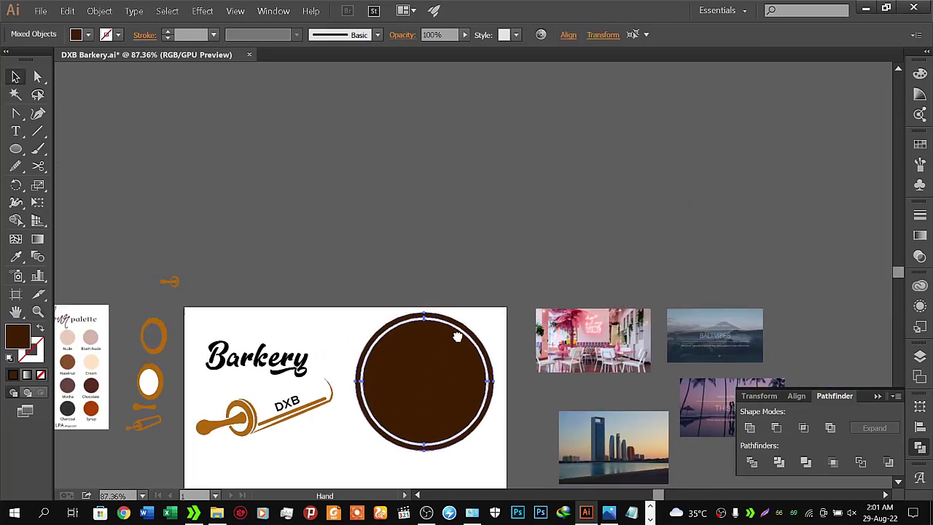
pyautogui.moveTo(421, 362)
pyautogui.mouseDown()
pyautogui.moveTo(576, 169)
pyautogui.moveTo(620, 165)
pyautogui.mouseUp()
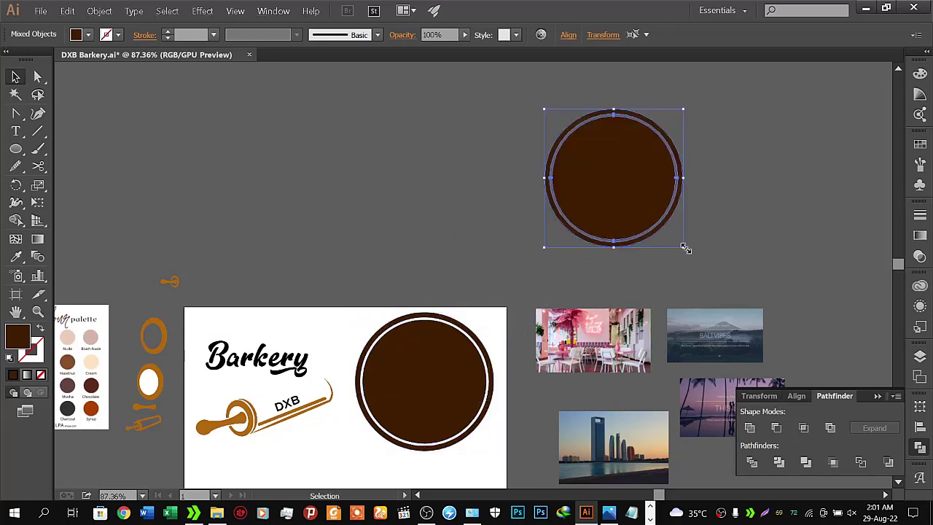
pyautogui.moveTo(685, 249); pyautogui.dragTo(643, 217)
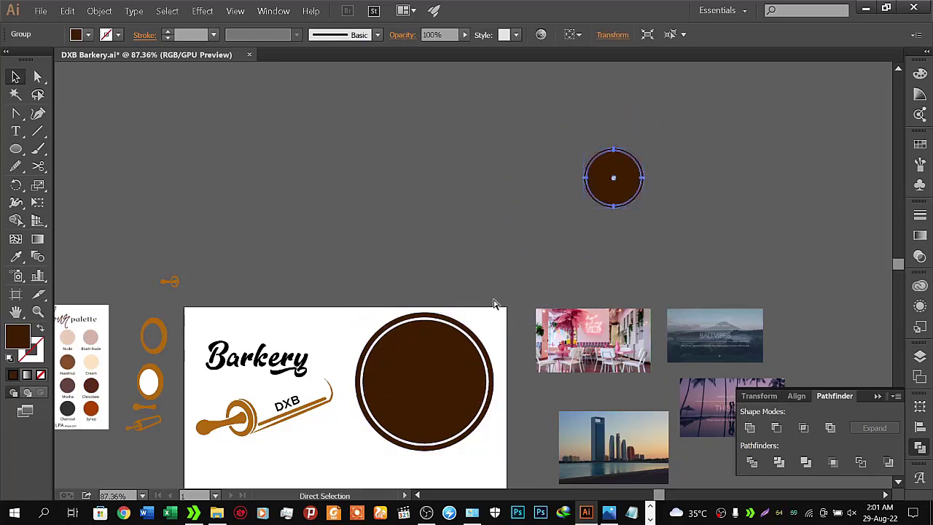
# - Move both badge circles slightly down and to the left
pyautogui.moveTo(405, 361)
pyautogui.mouseDown()
pyautogui.moveTo(427, 206)
pyautogui.moveTo(471, 174)
pyautogui.mouseUp()
pyautogui.press('z')
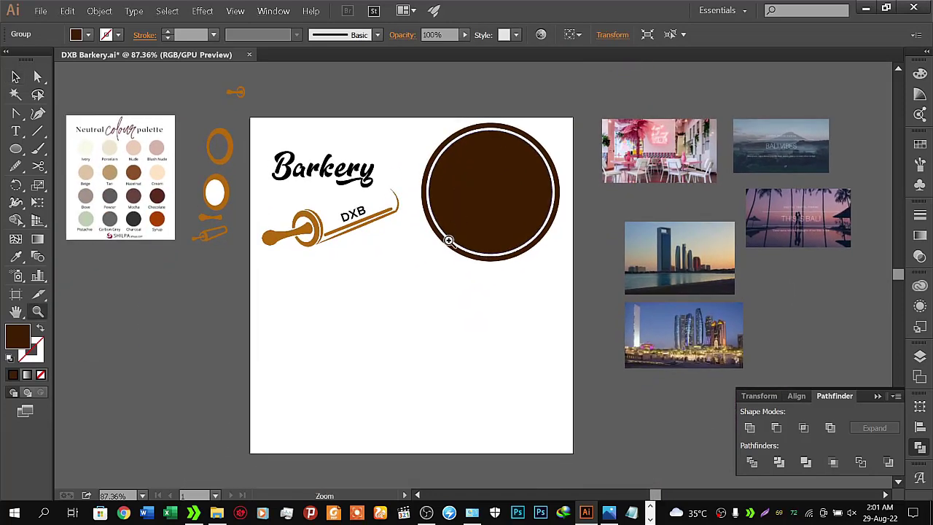
pyautogui.moveTo(448, 241)
pyautogui.mouseDown()
pyautogui.moveTo(571, 209)
pyautogui.moveTo(547, 224)
pyautogui.moveTo(539, 277)
pyautogui.mouseUp()
pyautogui.press('v')
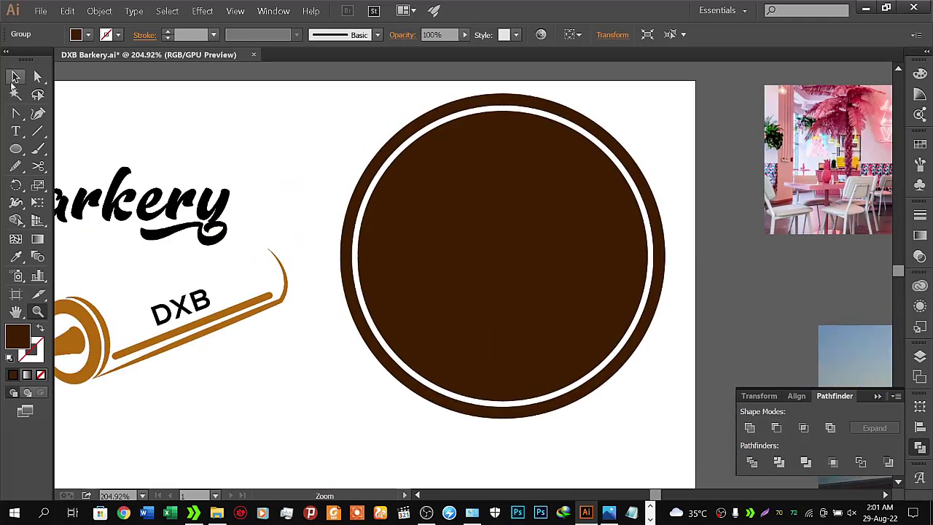
pyautogui.moveTo(373, 106); pyautogui.dragTo(648, 437)
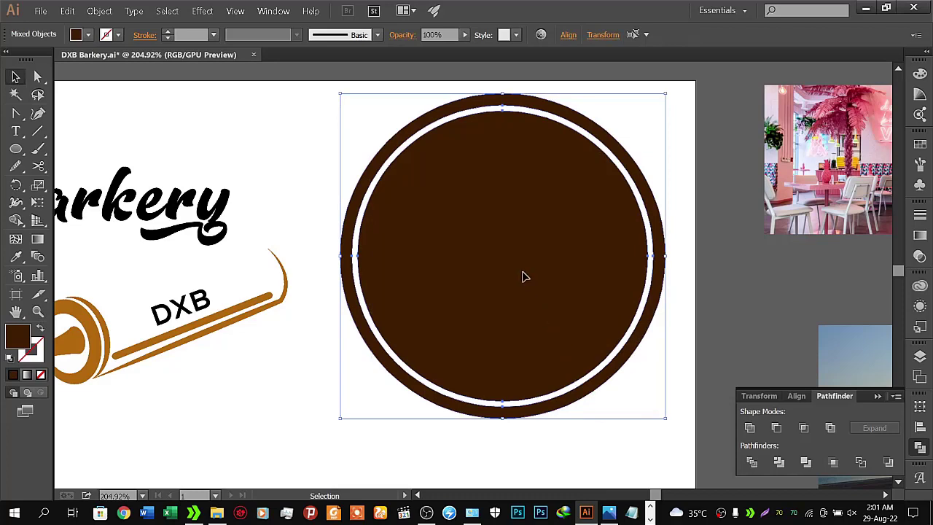
pyautogui.moveTo(521, 275); pyautogui.dragTo(507, 321)
pyautogui.click(288, 150)
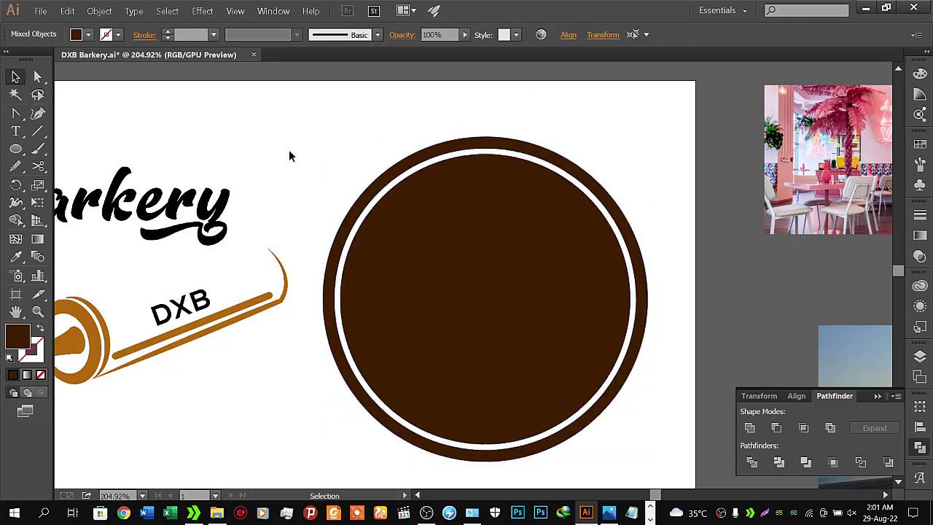
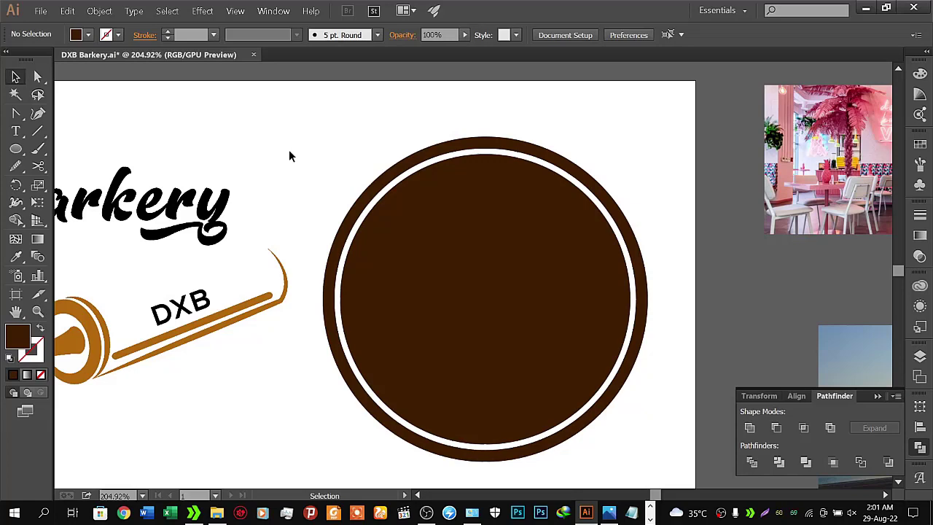
# - Enlarge the DXB text to 52 pt in the Character settings
pyautogui.moveTo(289, 155); pyautogui.dragTo(440, 168)
pyautogui.click(339, 321)
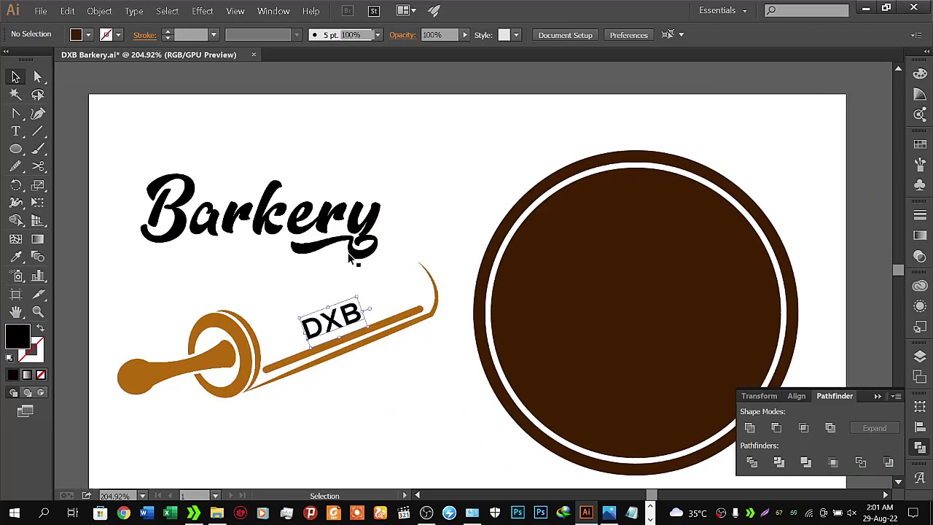
pyautogui.click(444, 36)
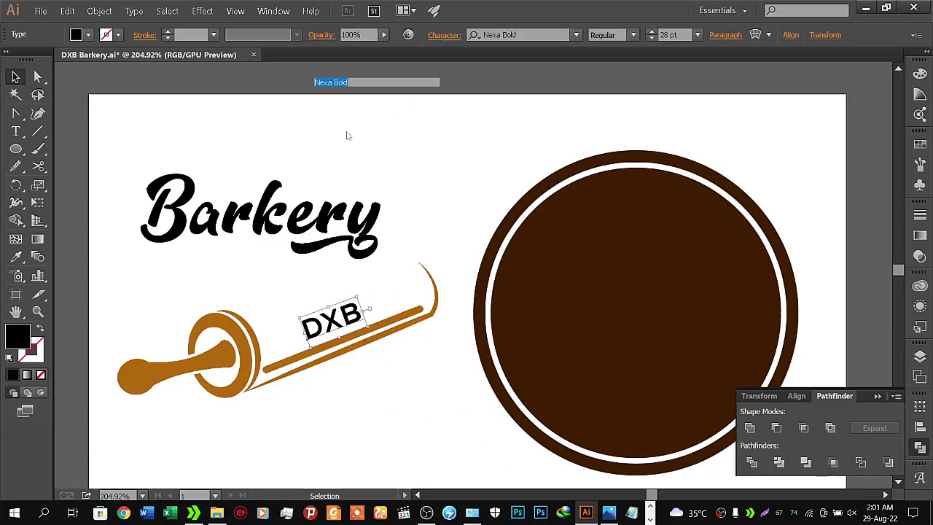
pyautogui.click(319, 122)
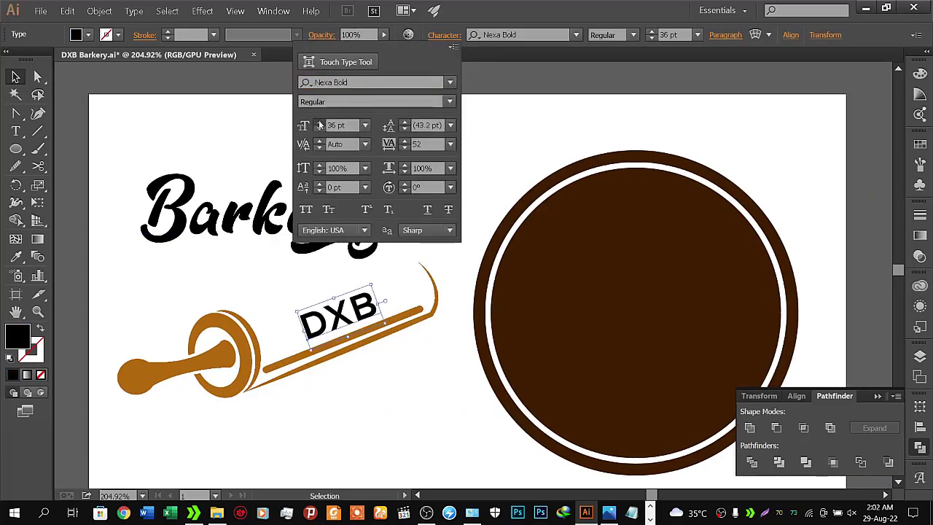
pyautogui.click(319, 123)
pyautogui.click(319, 122)
pyautogui.click(318, 122)
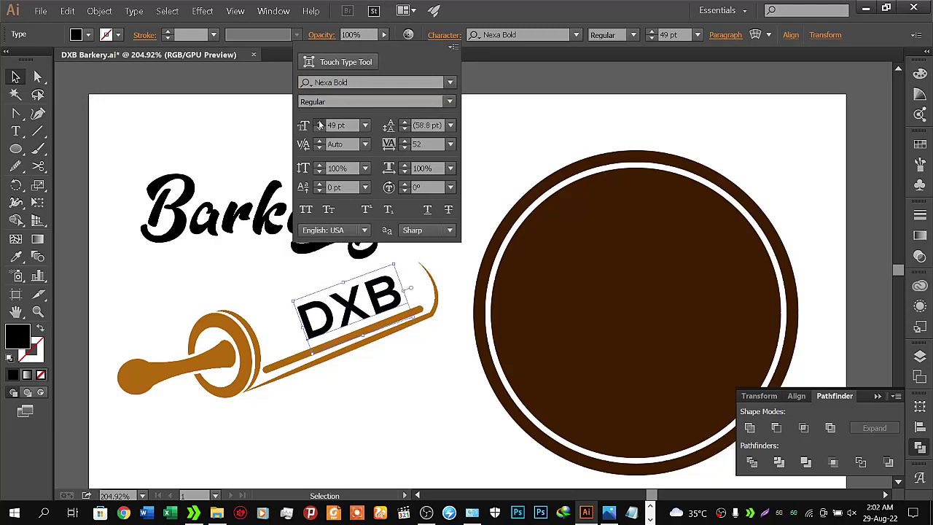
pyautogui.click(319, 122)
pyautogui.click(318, 123)
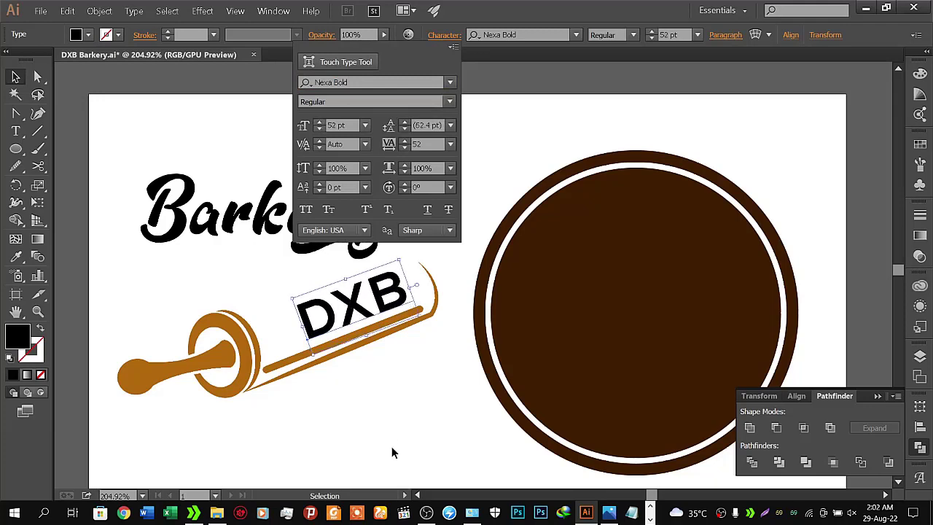
pyautogui.click(327, 390)
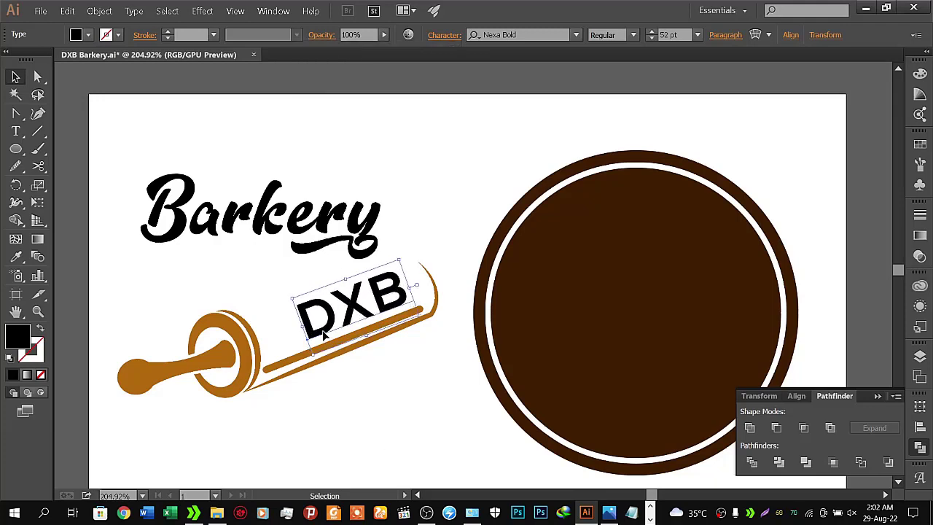
# - Nudge the DXB text down and left so it sits along the rolling pin shaft
pyautogui.press('Left')
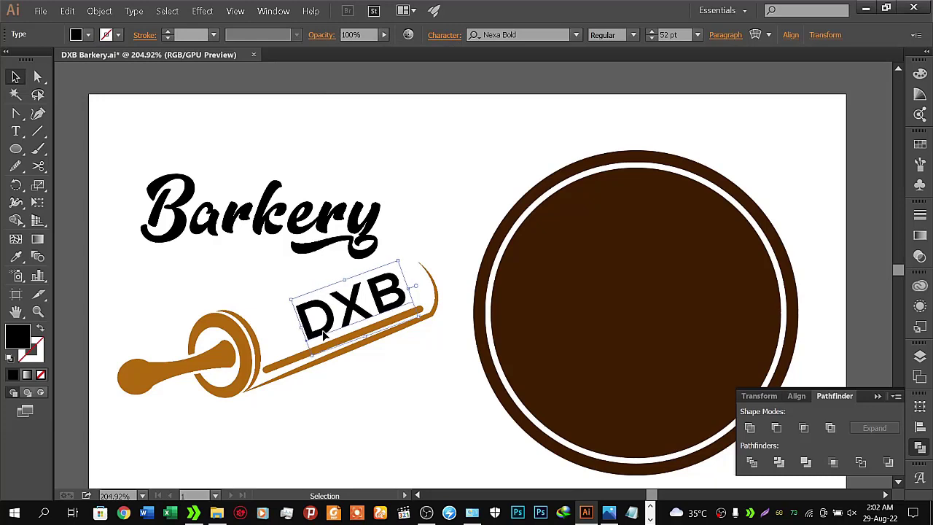
pyautogui.press('Left')
pyautogui.hotkey('shift', 'Left')
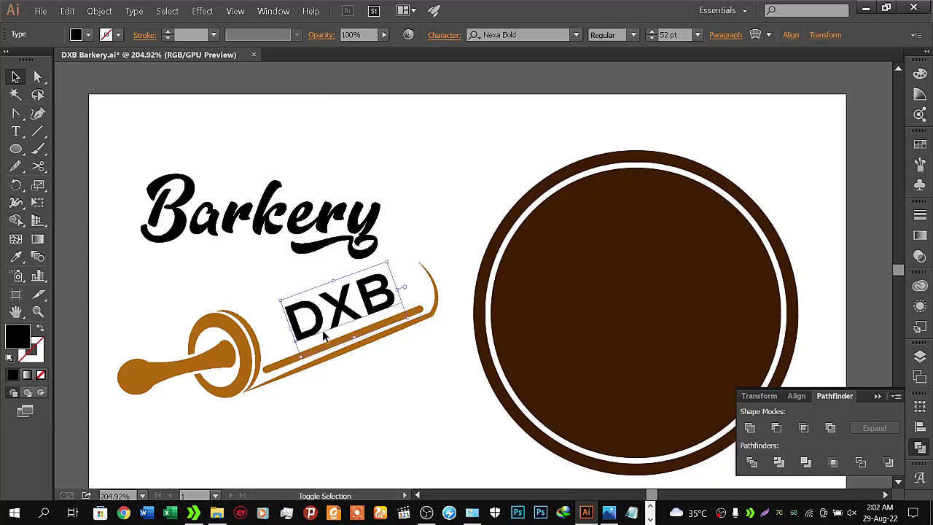
pyautogui.hotkey('shift', 'Down')
pyautogui.press('Left')
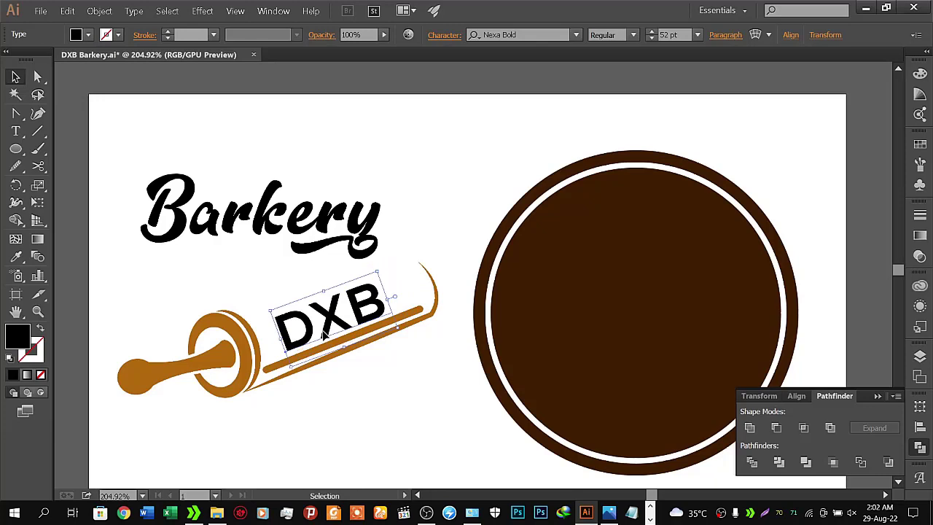
pyautogui.press('Right')
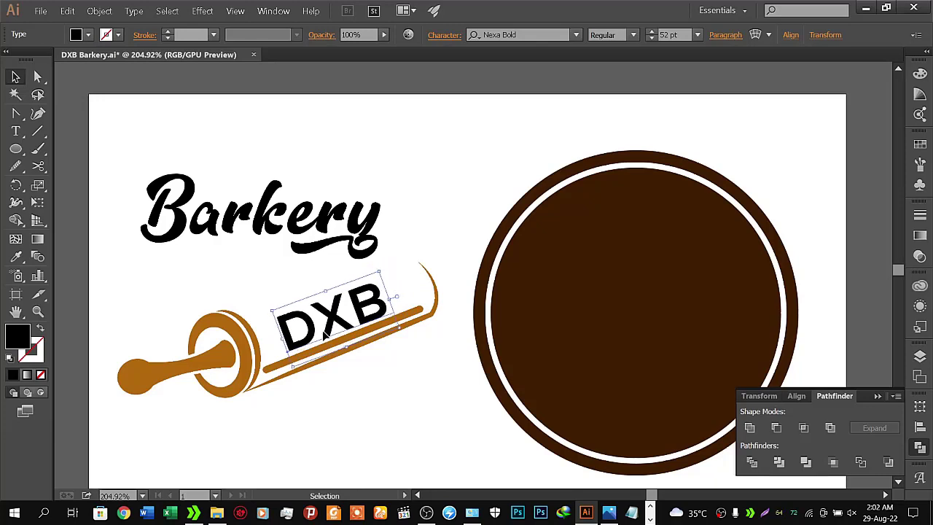
pyautogui.press('Up')
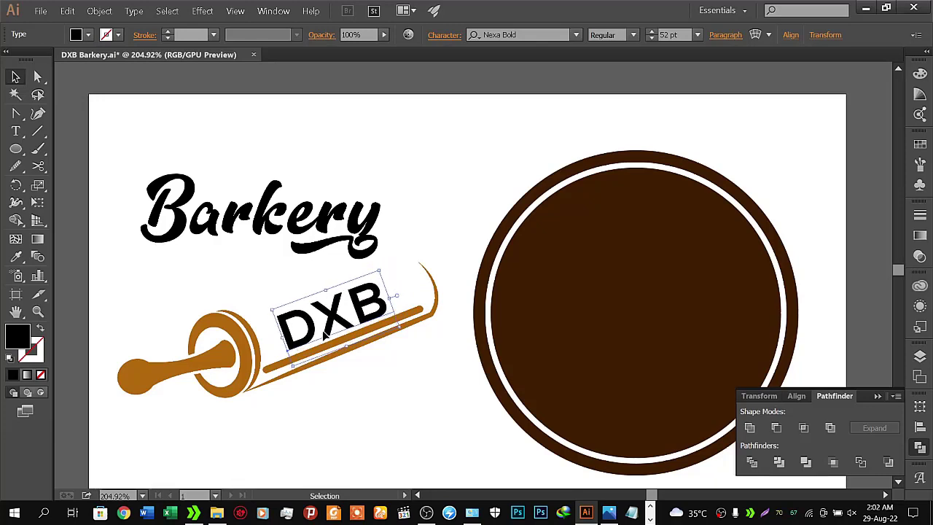
pyautogui.press('Left')
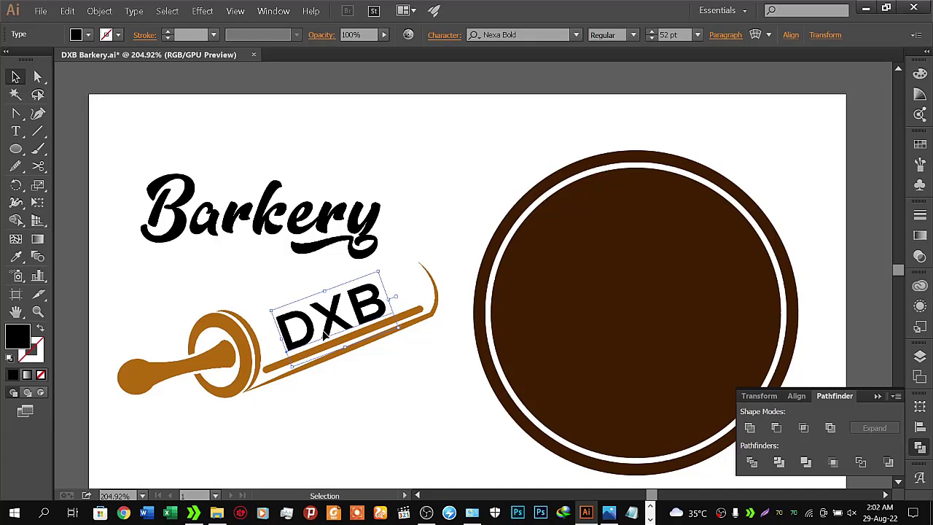
pyautogui.click(342, 449)
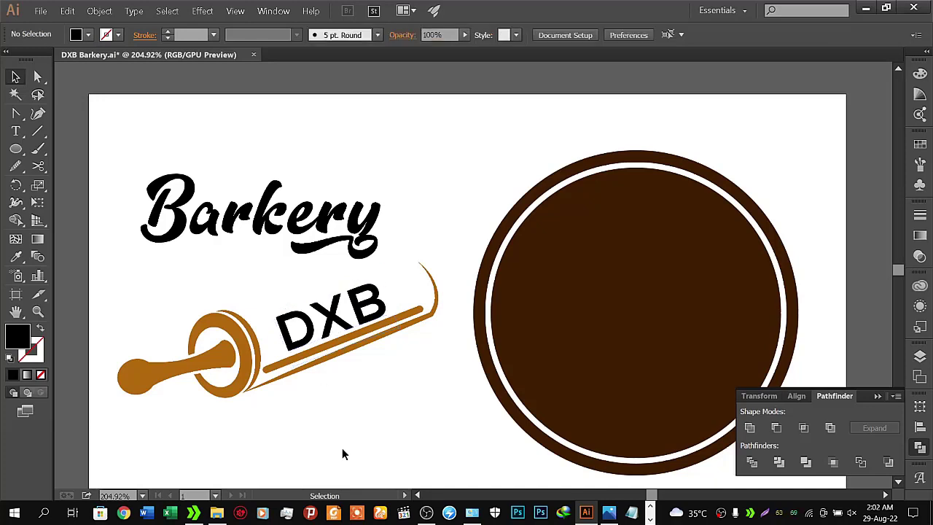
# - Check the badge's inner and outer circles, then undo a trial move of Barkery
pyautogui.moveTo(467, 316)
pyautogui.mouseDown()
pyautogui.moveTo(426, 323)
pyautogui.moveTo(370, 312)
pyautogui.mouseUp()
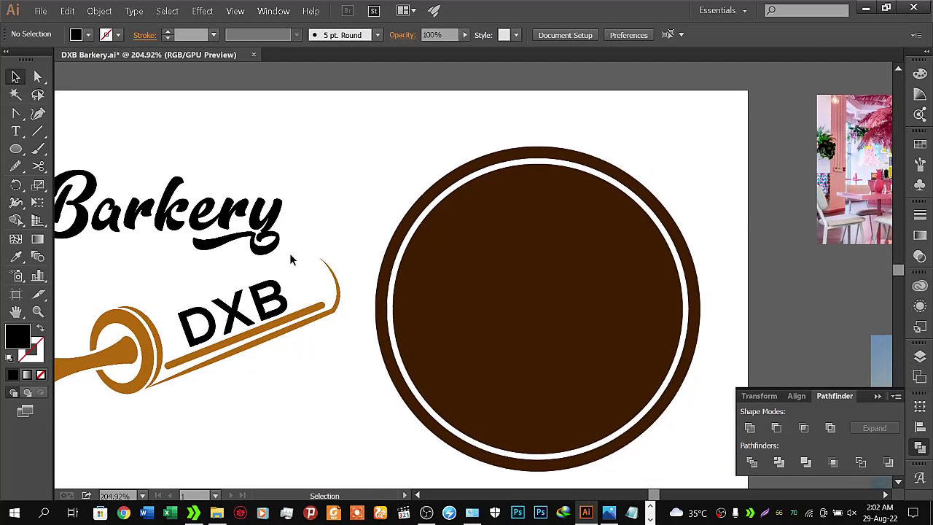
pyautogui.click(473, 268)
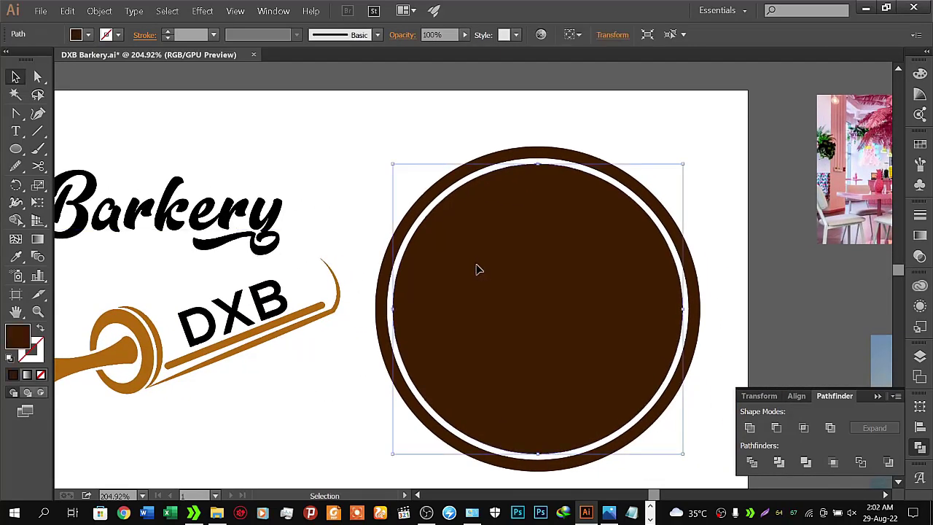
pyautogui.click(376, 227)
pyautogui.click(401, 242)
pyautogui.click(365, 195)
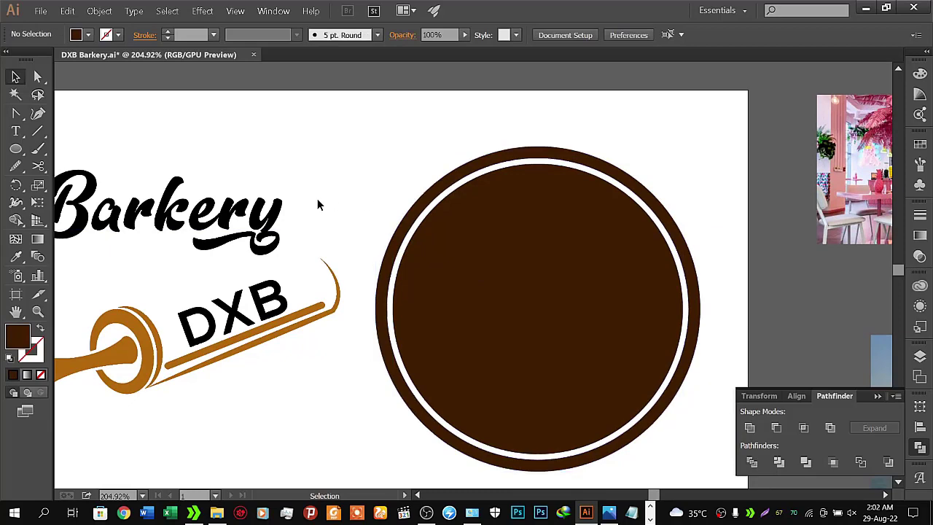
pyautogui.moveTo(272, 221); pyautogui.dragTo(305, 226)
pyautogui.hotkey('ctrl', 'z')
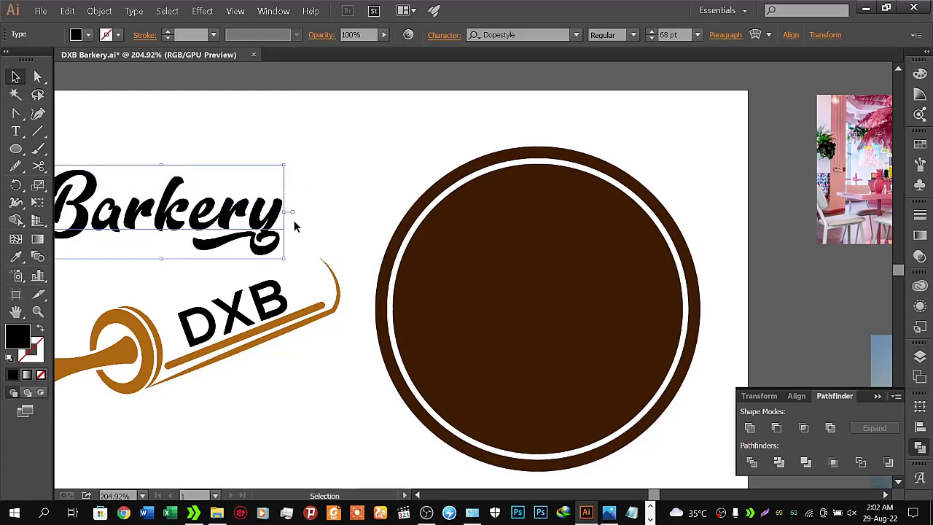
# - Move Barkery just above DXB and rotate it about 18° to follow the pin
pyautogui.moveTo(293, 263); pyautogui.dragTo(298, 225)
pyautogui.moveTo(216, 213); pyautogui.dragTo(257, 251)
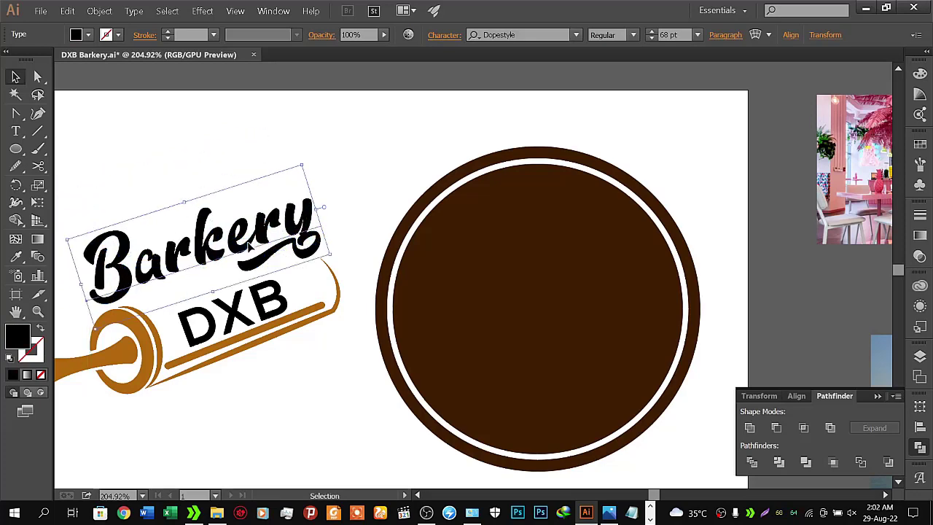
pyautogui.click(333, 236)
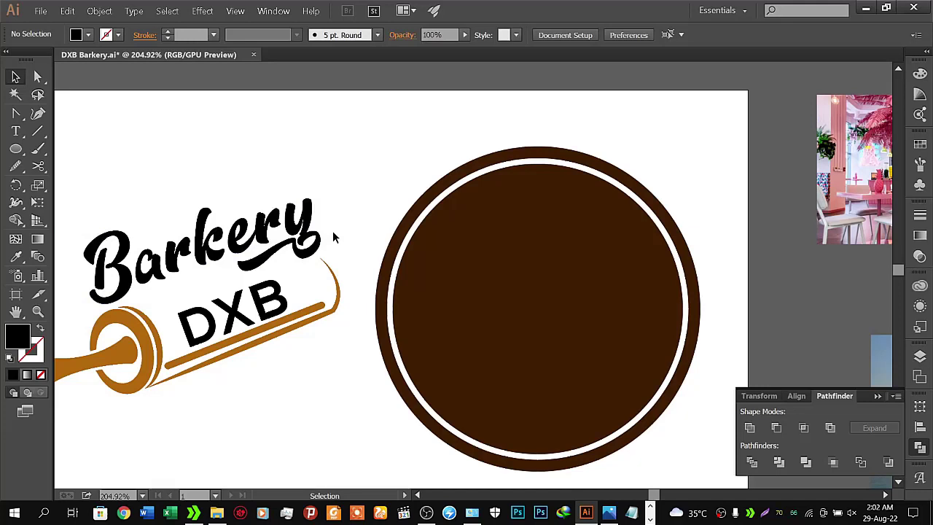
pyautogui.click(333, 250)
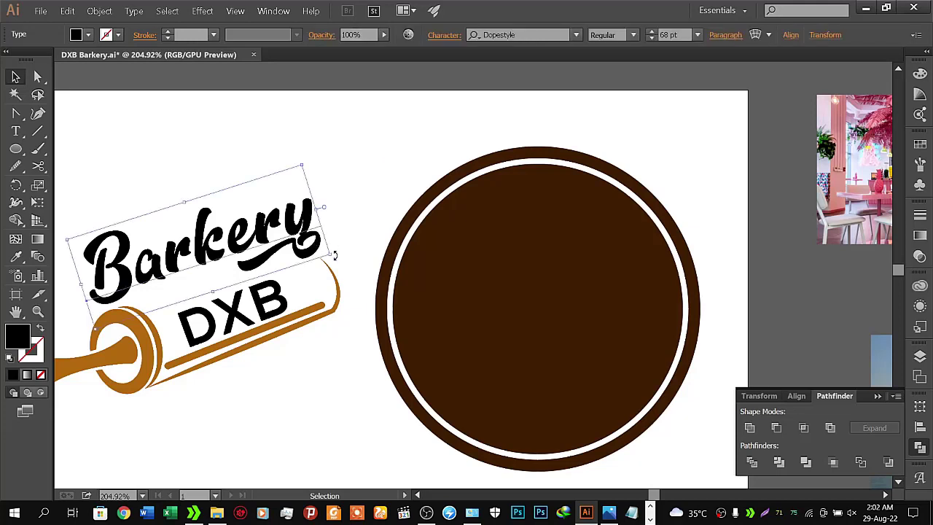
pyautogui.moveTo(335, 255); pyautogui.dragTo(334, 255)
pyautogui.click(369, 210)
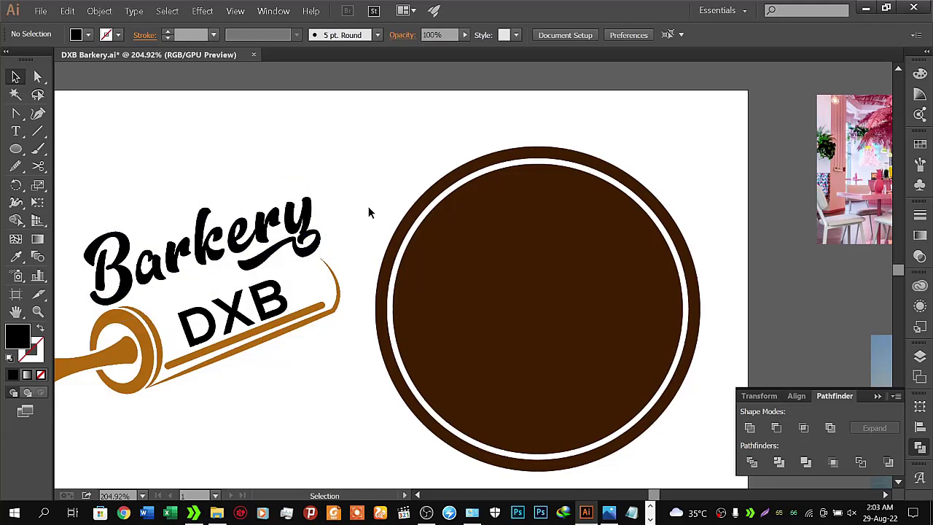
pyautogui.hotkey('ctrl', 'z')
pyautogui.hotkey('ctrl', 'shift', 'z')
pyautogui.click(362, 201)
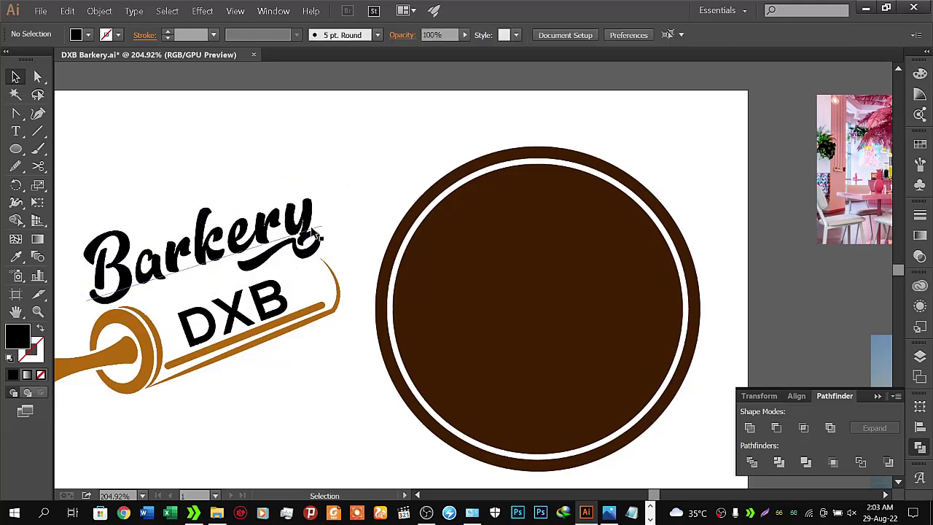
# - Recenter the view on the artboard and marquee-select the whole Barkery logo
pyautogui.scroll(-1, 365, 215)
pyautogui.scroll(-1, 361, 212)
pyautogui.scroll(-1, 359, 210)
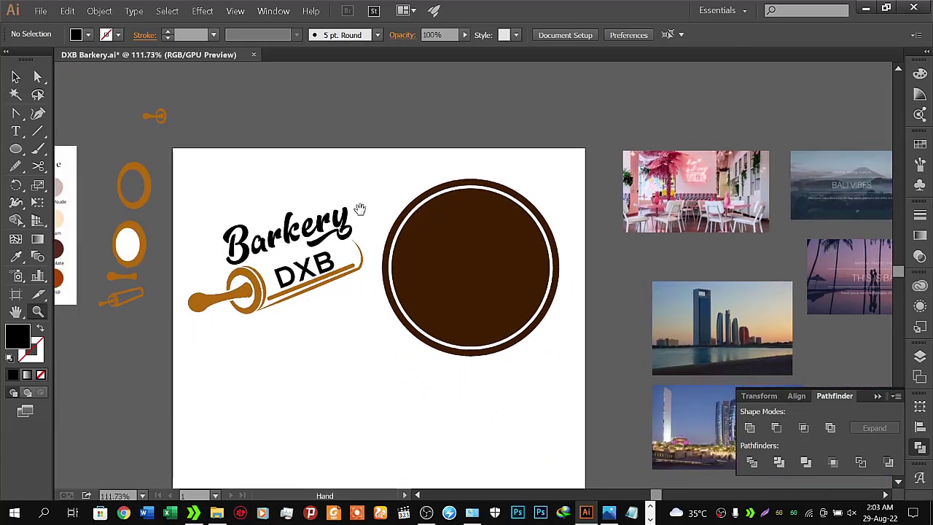
pyautogui.moveTo(360, 210)
pyautogui.mouseDown()
pyautogui.moveTo(353, 306)
pyautogui.moveTo(413, 267)
pyautogui.mouseUp()
pyautogui.press('v')
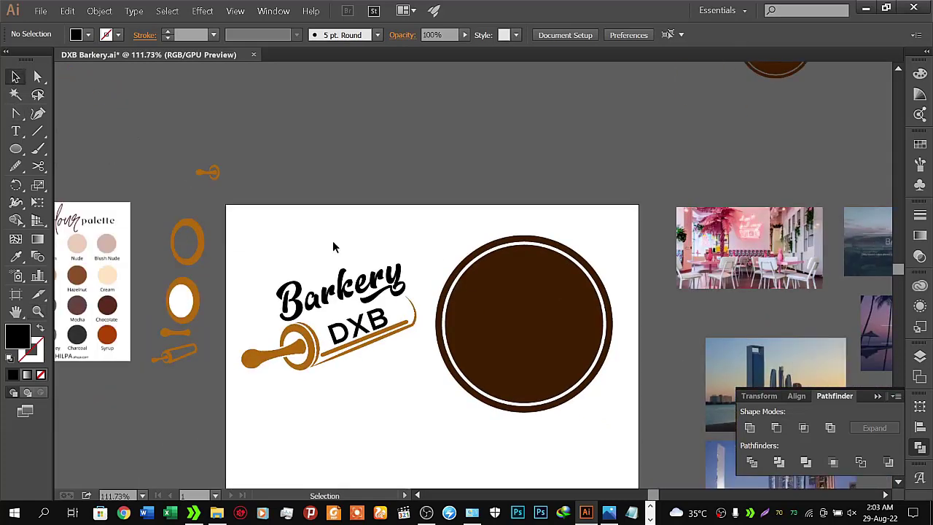
pyautogui.moveTo(244, 227); pyautogui.dragTo(428, 389)
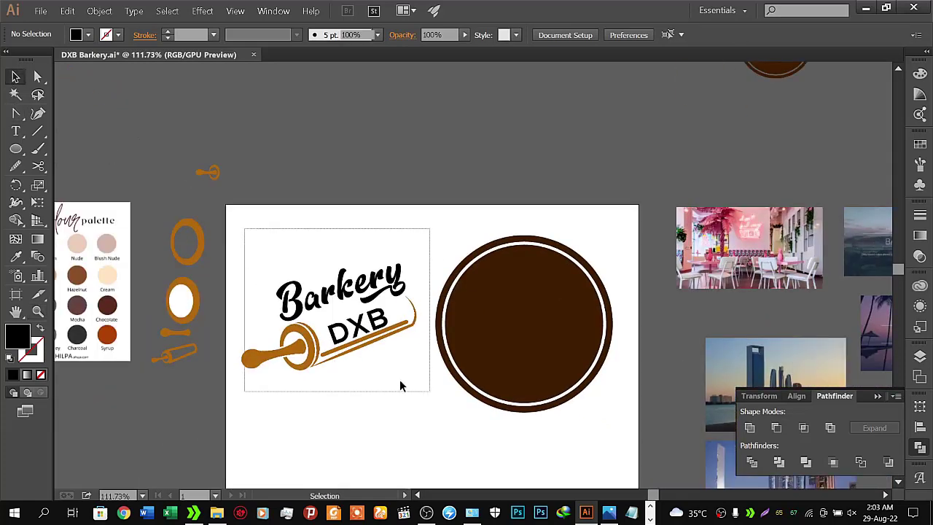
# - Place a scaled-down copy of the logo above the artboard, then zoom back in
pyautogui.moveTo(362, 288)
pyautogui.mouseDown()
pyautogui.moveTo(414, 185)
pyautogui.moveTo(468, 136)
pyautogui.mouseUp()
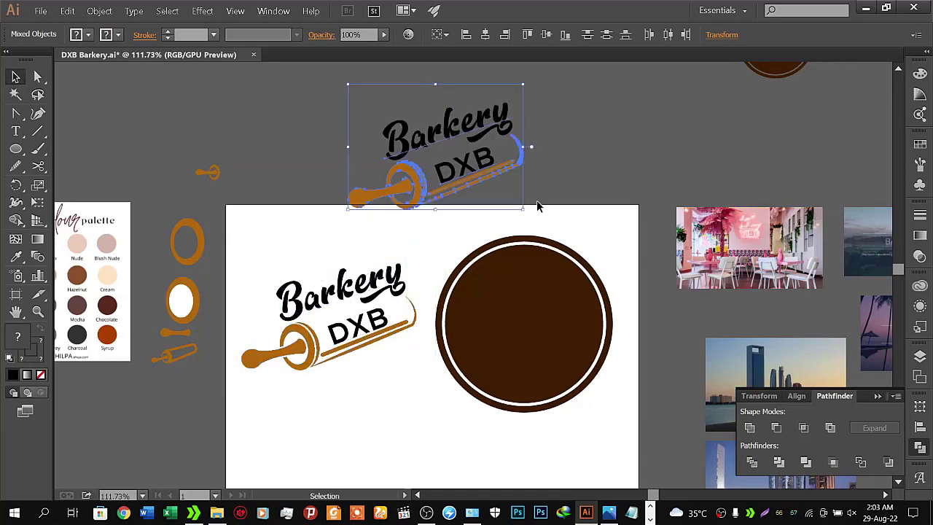
pyautogui.moveTo(520, 208)
pyautogui.mouseDown()
pyautogui.moveTo(445, 151)
pyautogui.moveTo(462, 111)
pyautogui.mouseUp()
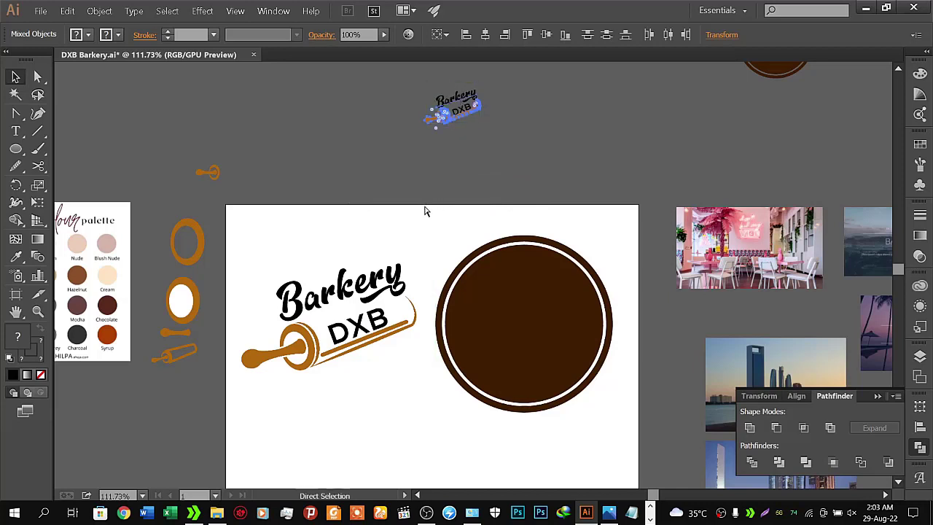
pyautogui.click(368, 230)
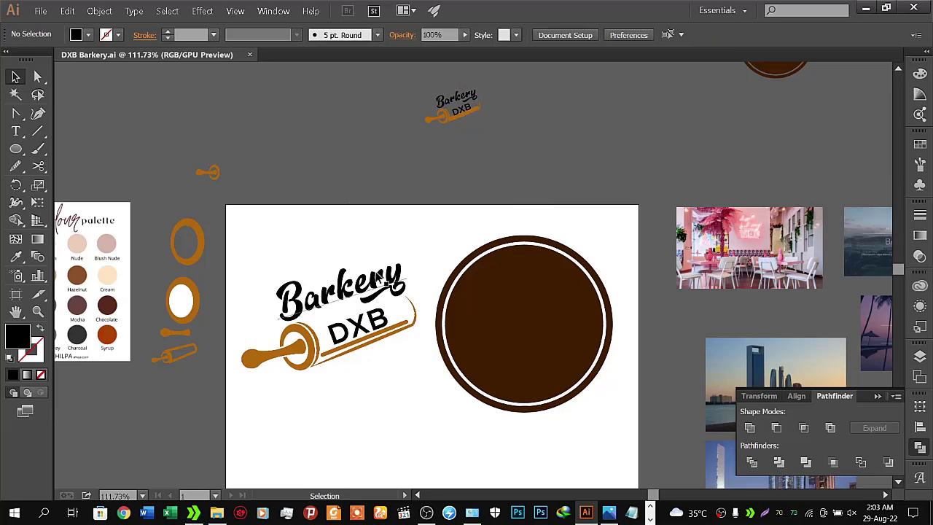
pyautogui.moveTo(387, 276); pyautogui.dragTo(359, 231)
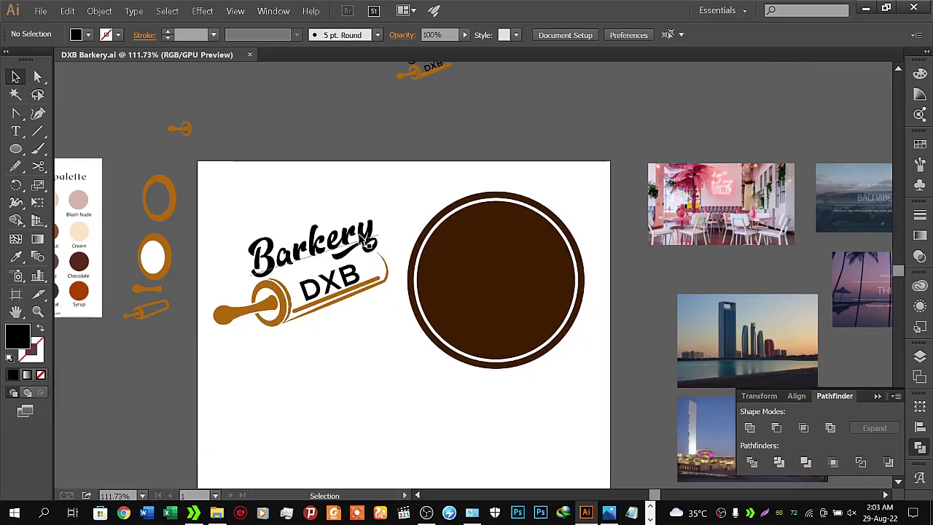
pyautogui.press('z')
pyautogui.moveTo(362, 271); pyautogui.dragTo(445, 217)
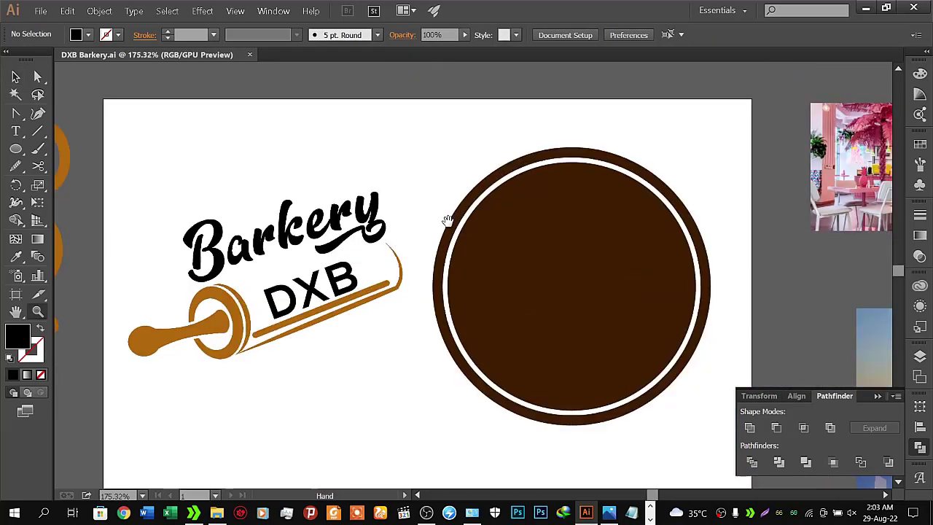
# - Place a copy of the Barkery text inside the brown circle
pyautogui.press('v')
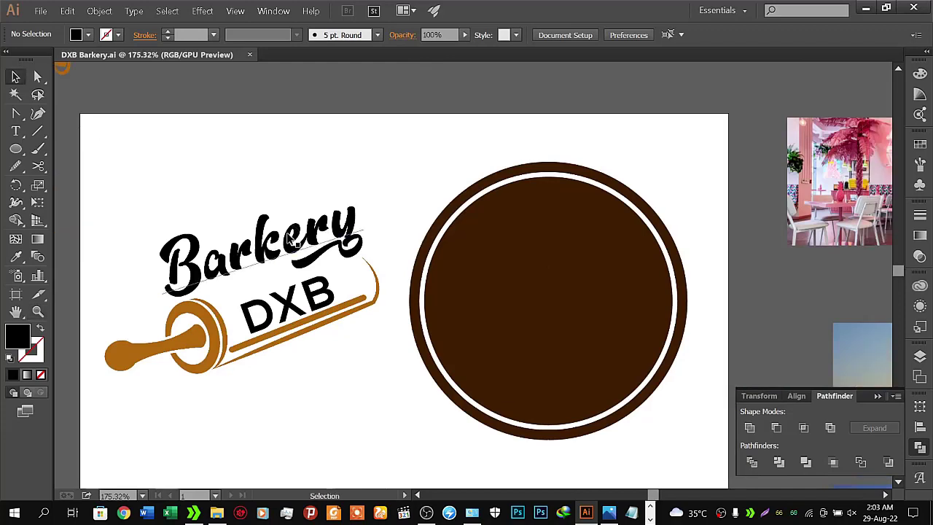
pyautogui.moveTo(328, 245); pyautogui.dragTo(561, 270)
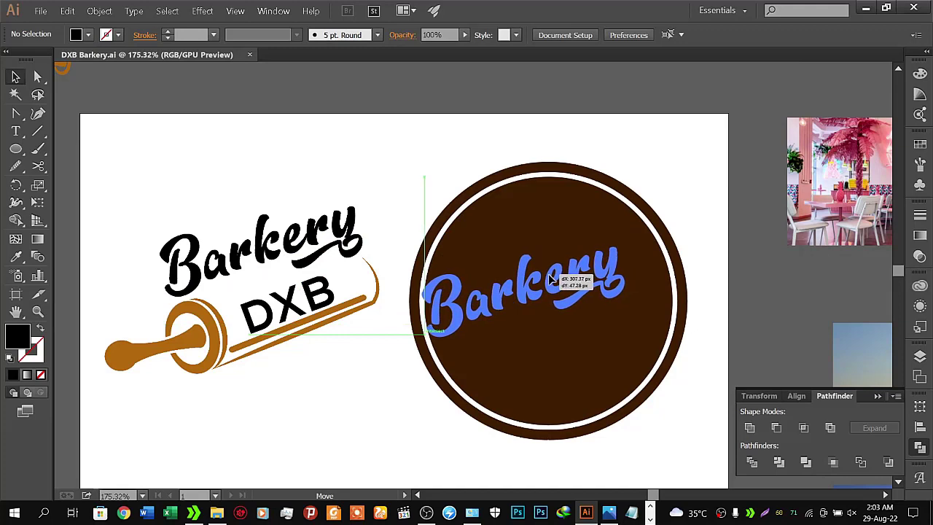
pyautogui.moveTo(561, 270); pyautogui.dragTo(540, 284)
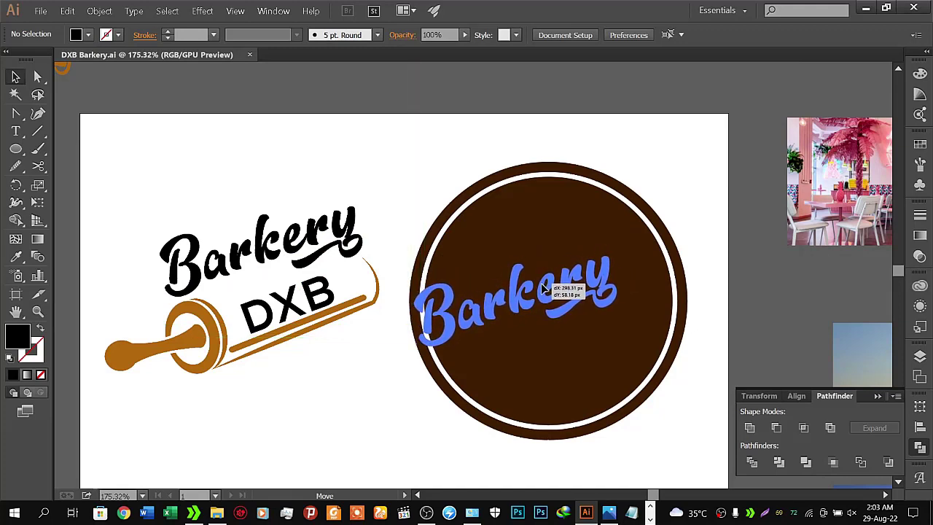
pyautogui.moveTo(539, 284); pyautogui.dragTo(570, 277)
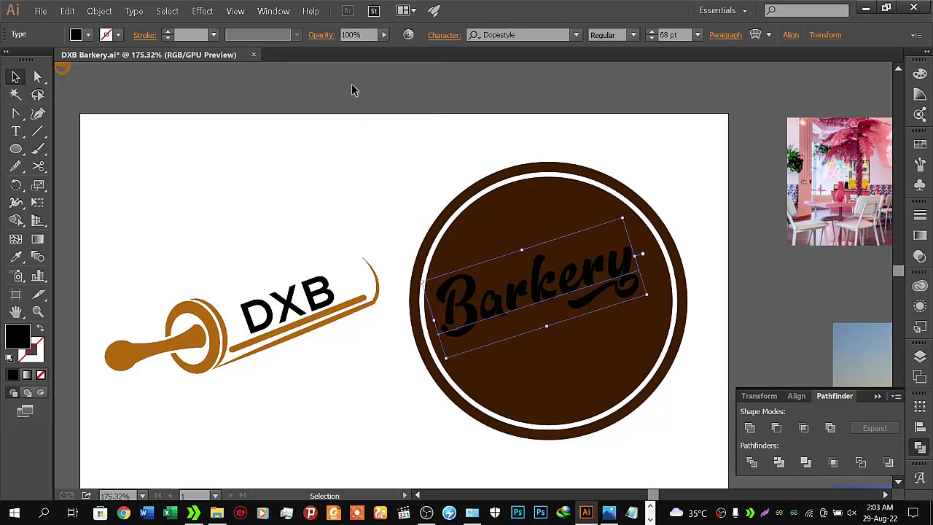
# - Enlarge the Barkery text in the circle to 78 pt
pyautogui.click(439, 38)
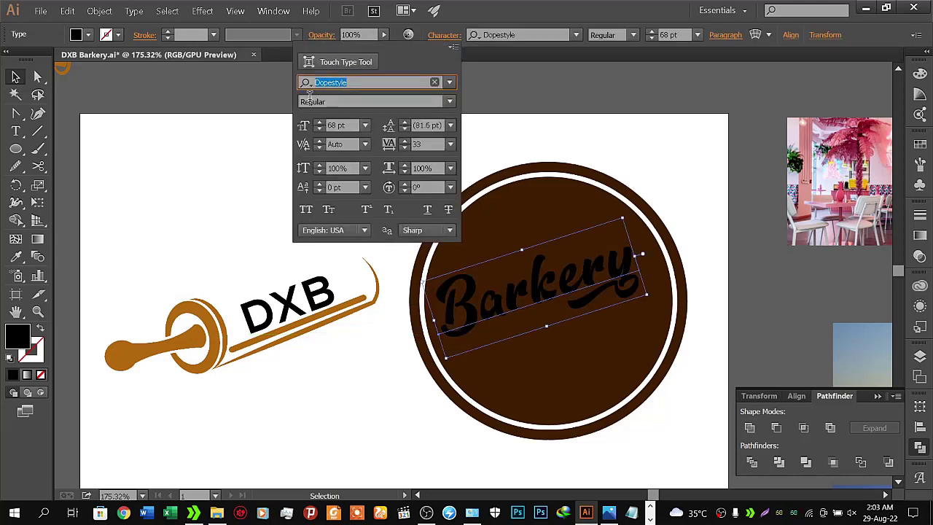
pyautogui.click(319, 122)
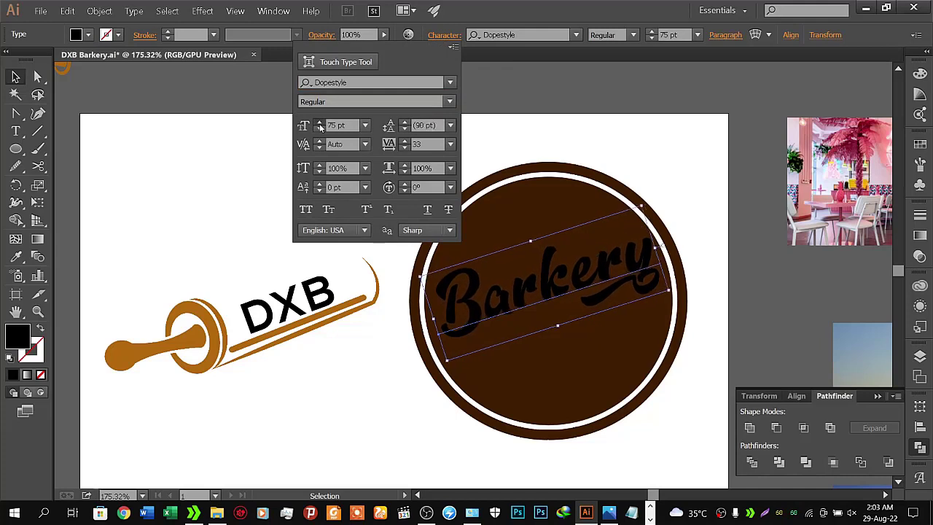
pyautogui.click(320, 123)
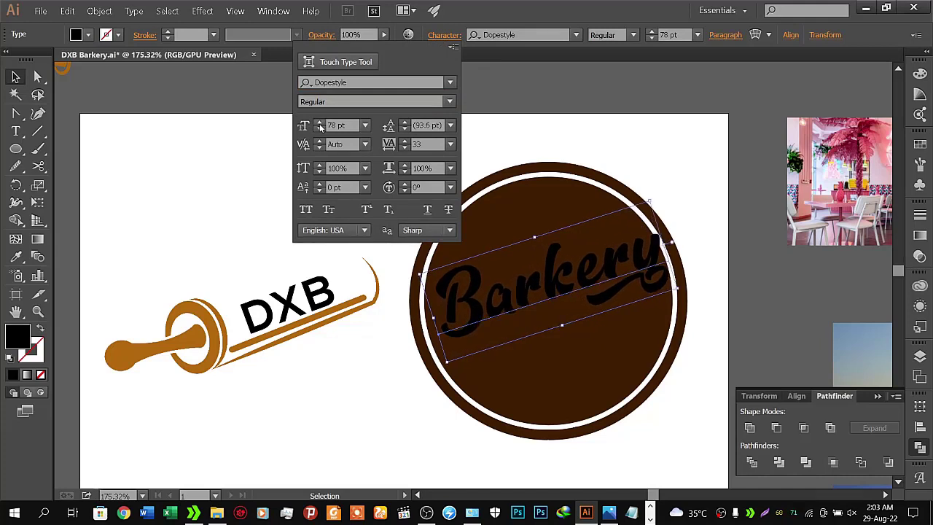
pyautogui.click(218, 156)
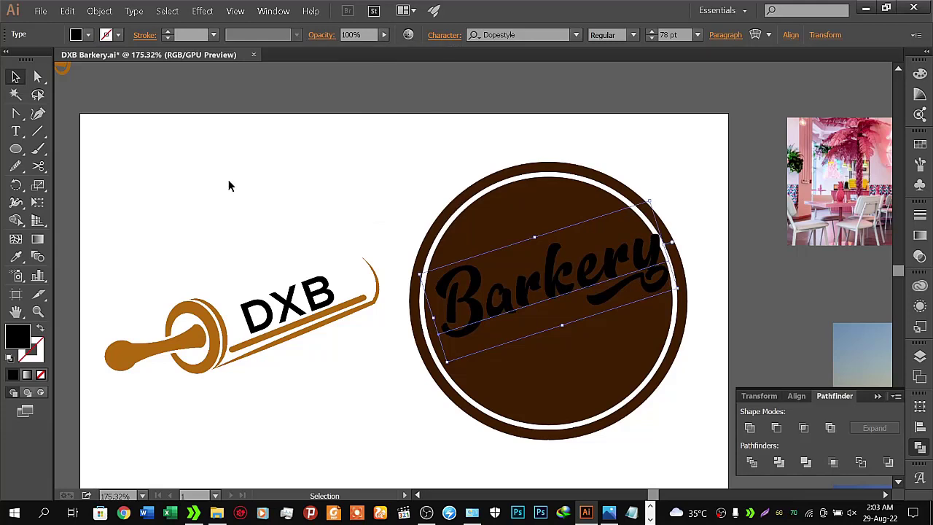
# - Nudge the Barkery text with arrow keys to sit across the circle's middle
pyautogui.press('Left')
pyautogui.press('Left')
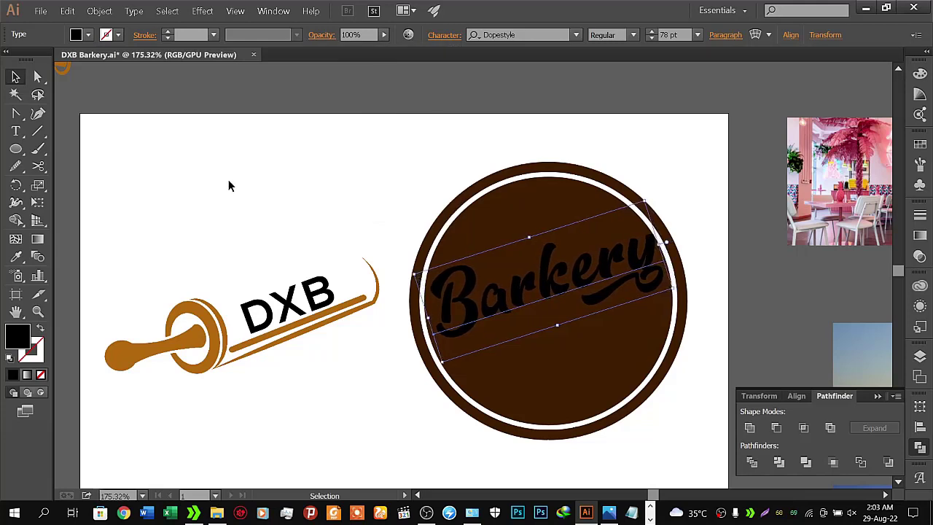
pyautogui.press('Left')
pyautogui.press('Left')
pyautogui.press('Left')
pyautogui.press('Left')
pyautogui.press('Left')
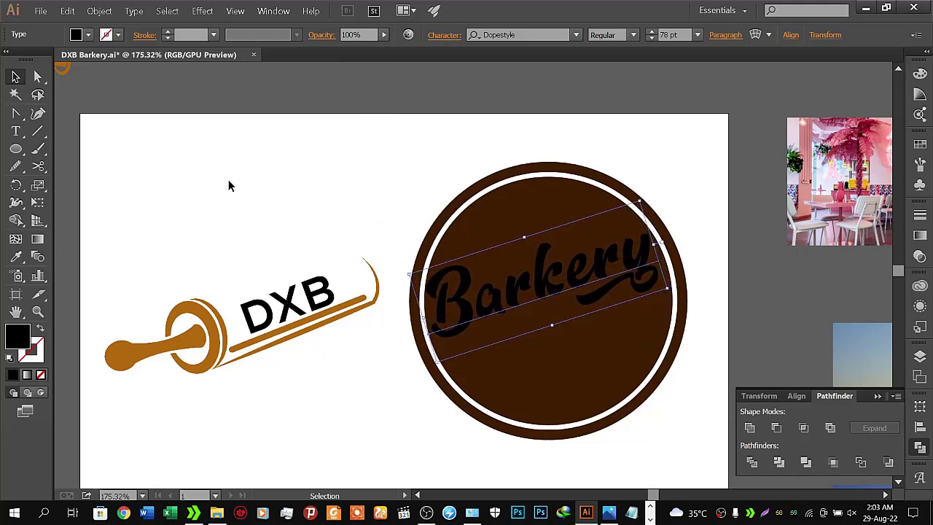
pyautogui.press('Down')
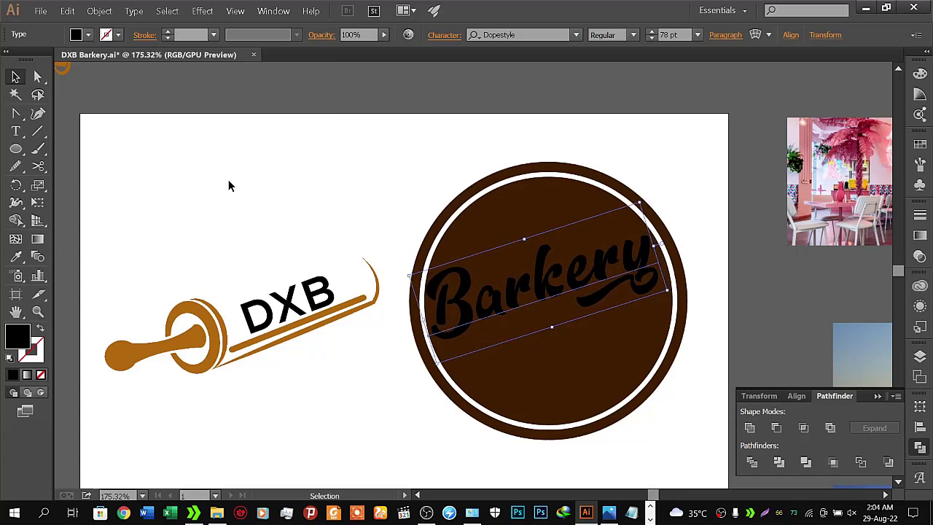
pyautogui.press('Right')
pyautogui.press('Right')
pyautogui.press('Right')
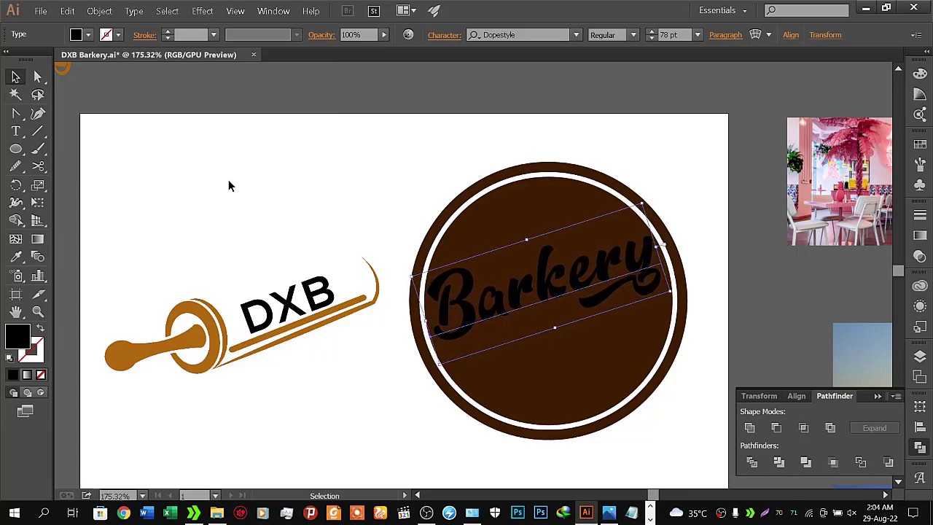
pyautogui.press('Down')
pyautogui.press('Left')
pyautogui.press('Left')
pyautogui.press('Left')
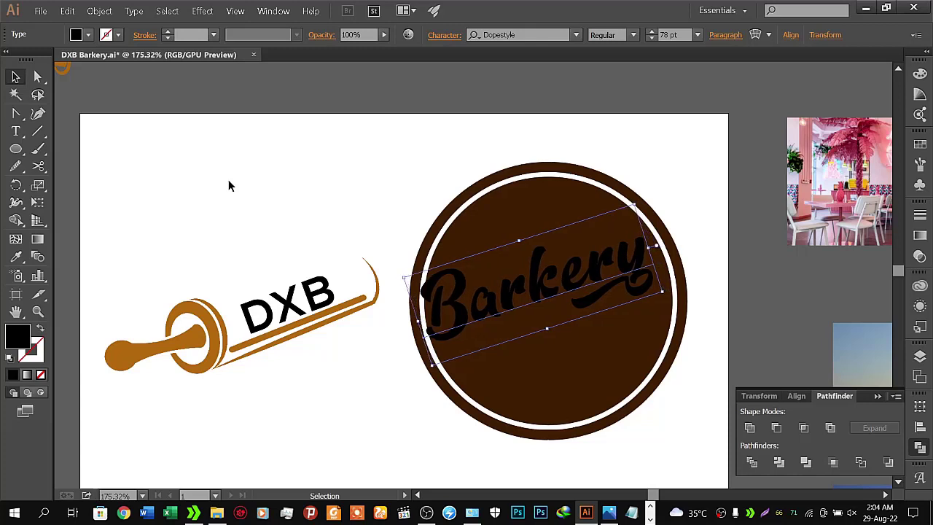
pyautogui.press('Left')
pyautogui.press('Left')
pyautogui.press('Left')
pyautogui.press('Left')
pyautogui.press('Left')
pyautogui.press('Left')
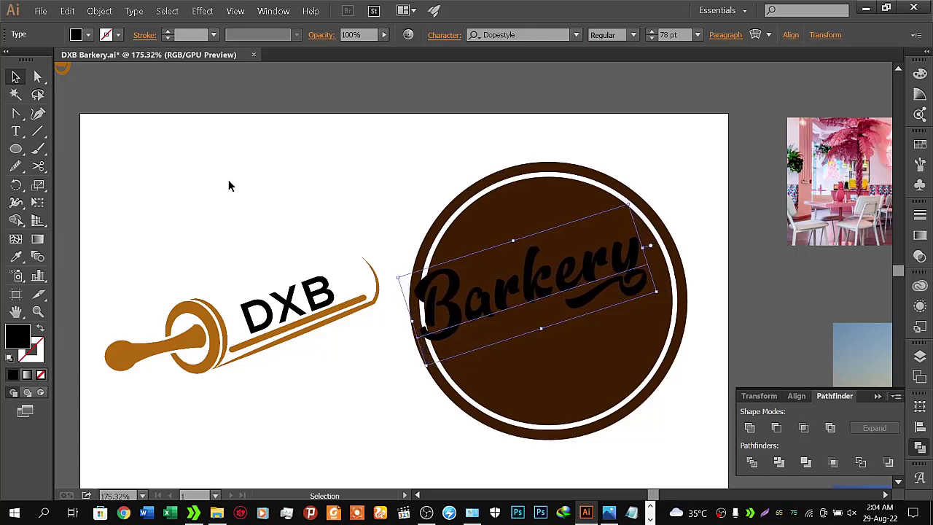
pyautogui.press('Left')
pyautogui.press('Left')
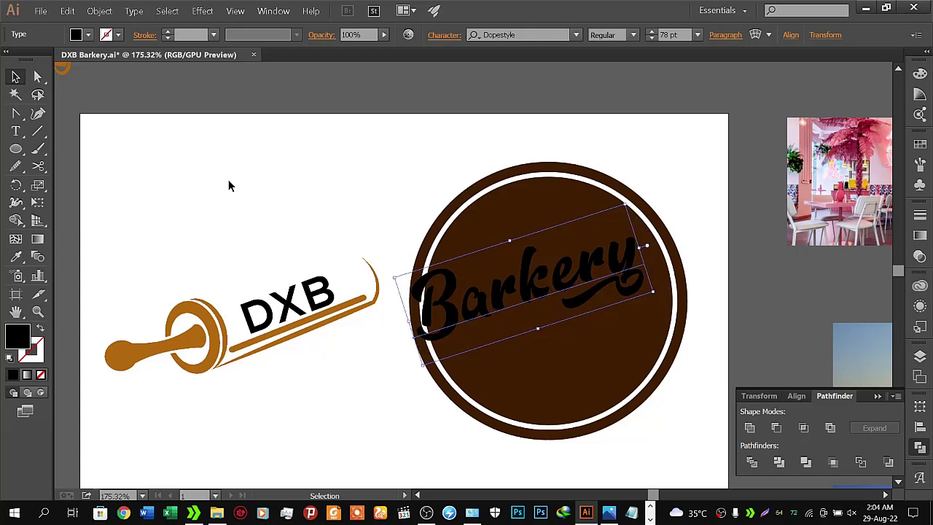
pyautogui.press('Right')
pyautogui.press('Right')
pyautogui.press('Right')
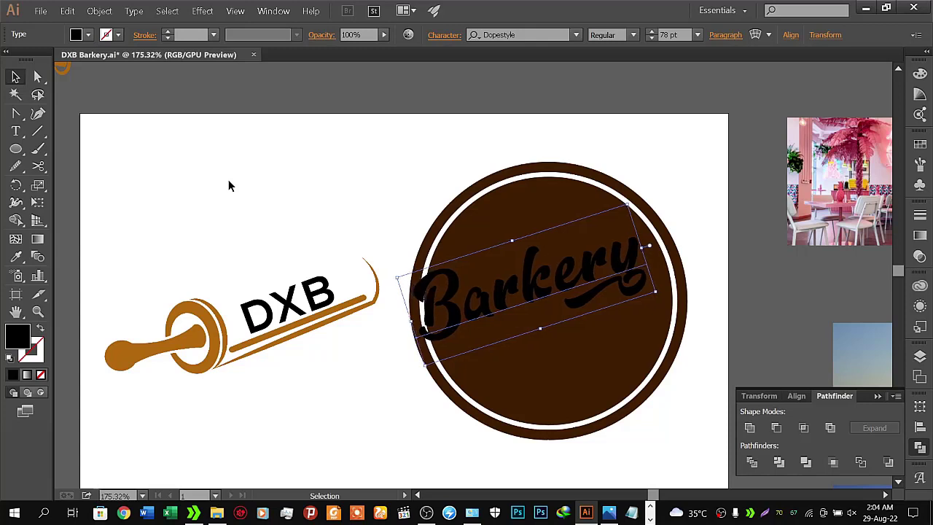
pyautogui.press('Right')
pyautogui.press('Right')
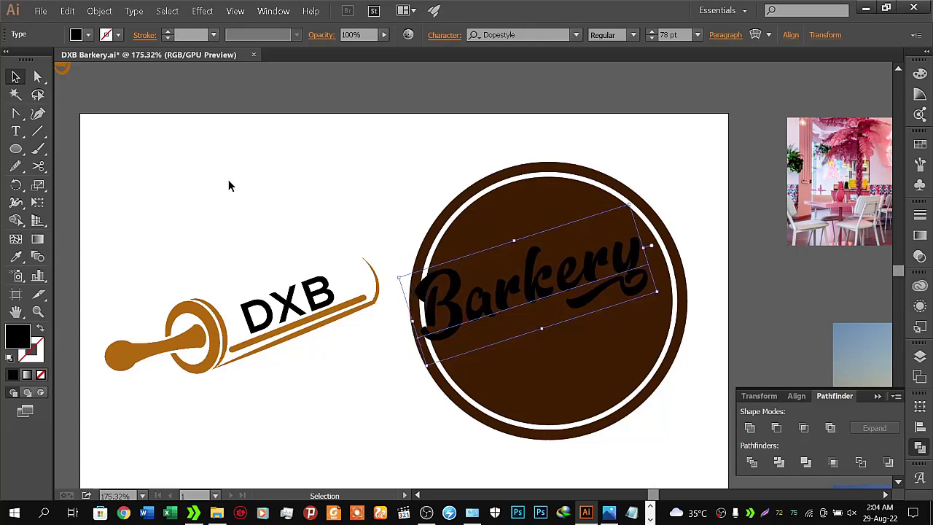
pyautogui.press('Right')
pyautogui.press('Right')
pyautogui.press('Right')
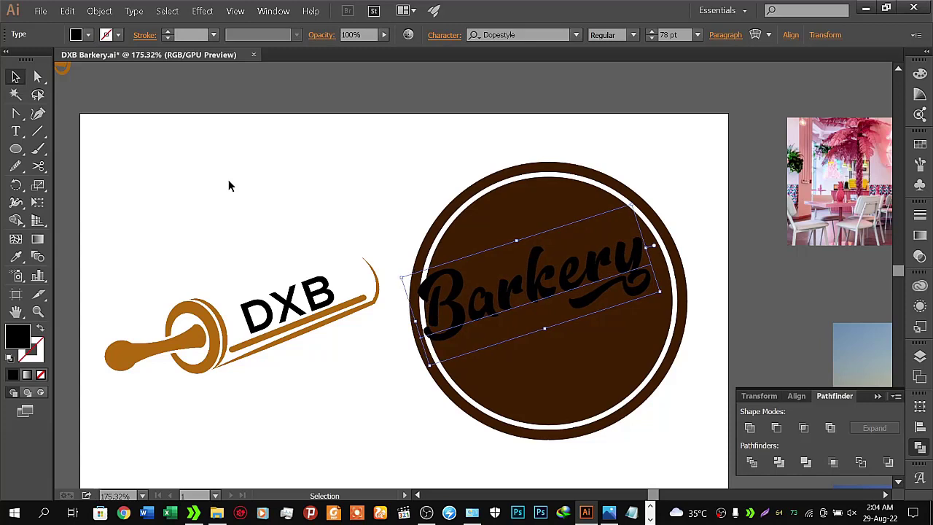
pyautogui.press('Right')
pyautogui.press('Right')
pyautogui.press('Right')
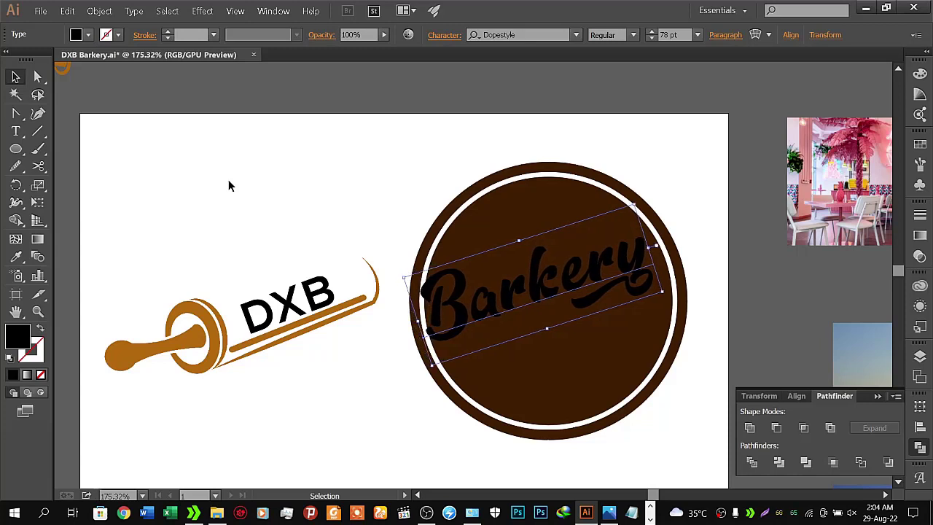
pyautogui.press('Right')
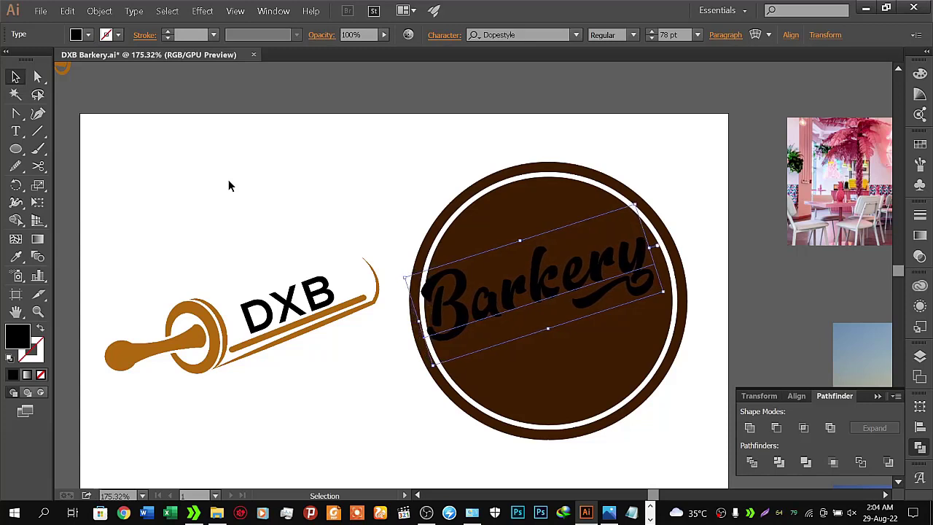
pyautogui.press('Right')
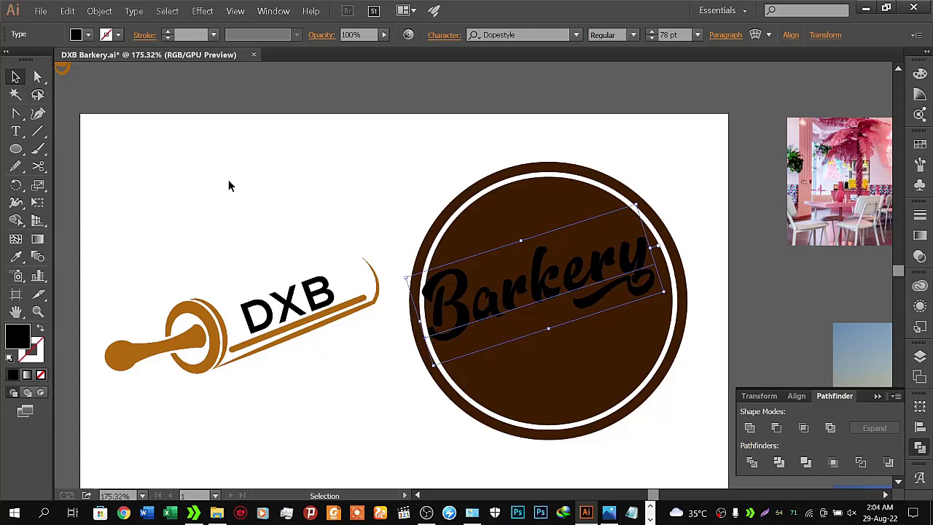
# - Swap the inner circle to an outline and scale a copy outward around the badge
pyautogui.click(523, 378)
pyautogui.click(508, 437)
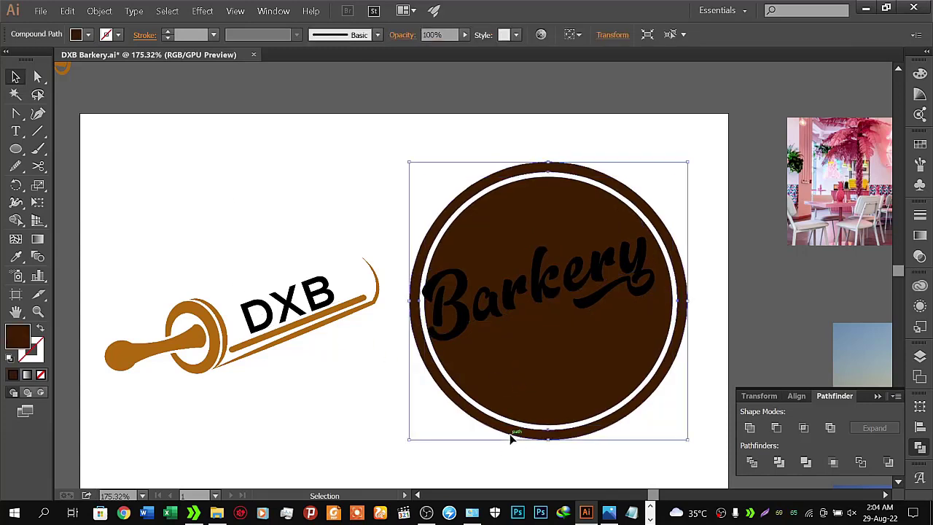
pyautogui.click(399, 438)
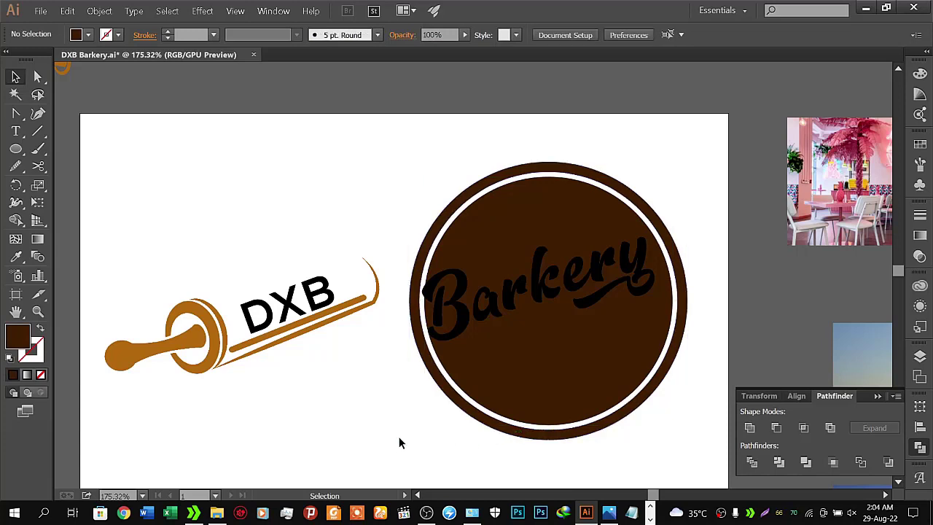
pyautogui.click(522, 357)
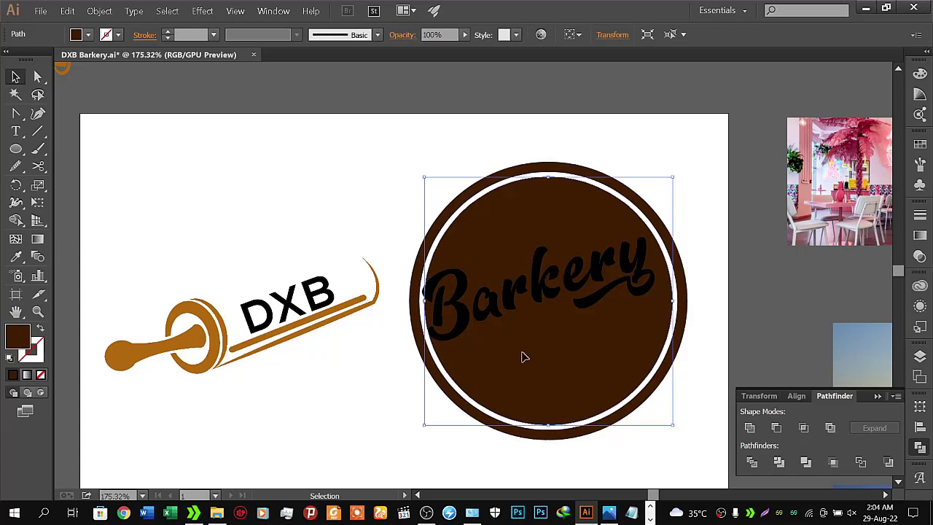
pyautogui.click(40, 332)
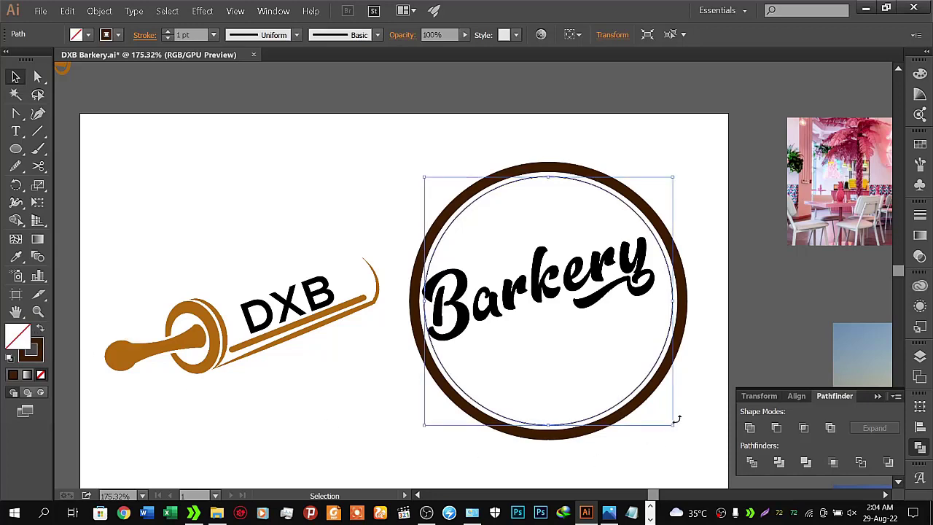
pyautogui.moveTo(675, 428); pyautogui.dragTo(736, 463)
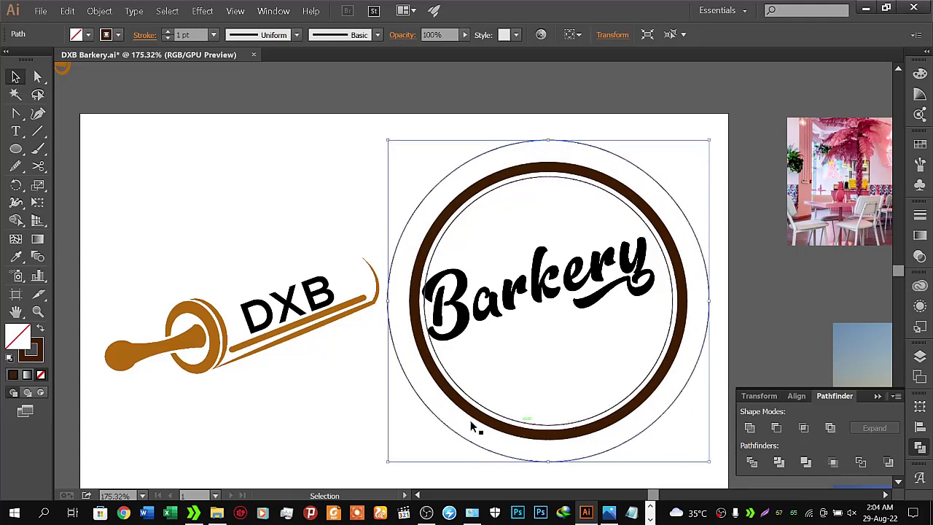
# - Restore the inner circle's dark brown fill
pyautogui.click(358, 408)
pyautogui.click(458, 388)
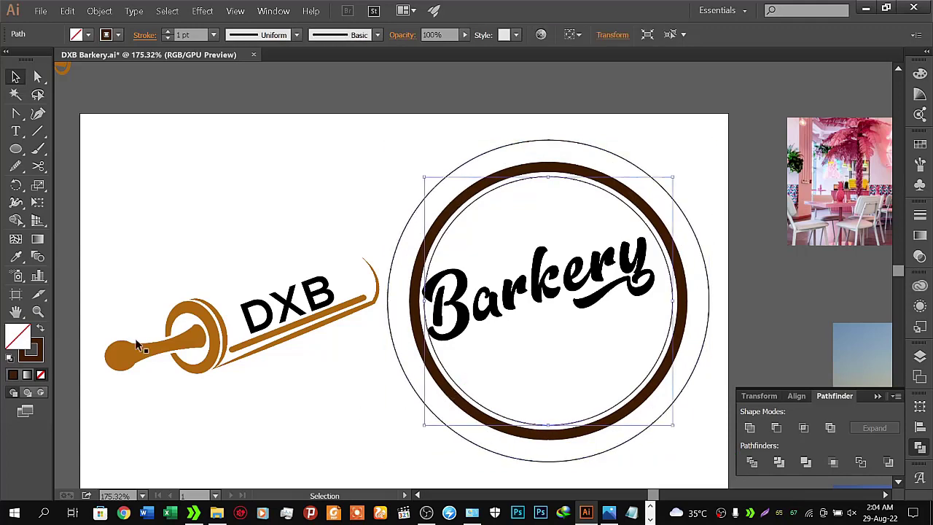
pyautogui.click(41, 331)
pyautogui.click(299, 438)
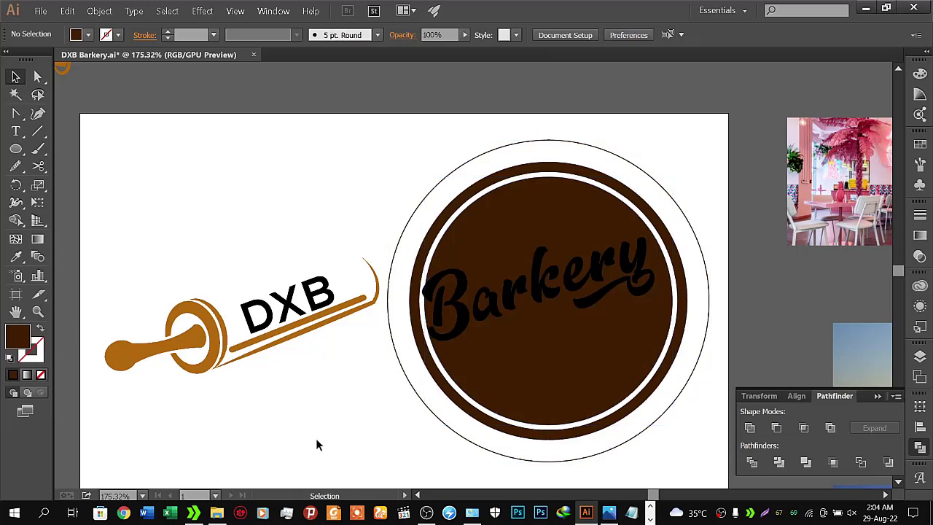
# - Enlarge the Barkery text to 81 pt
pyautogui.click(449, 309)
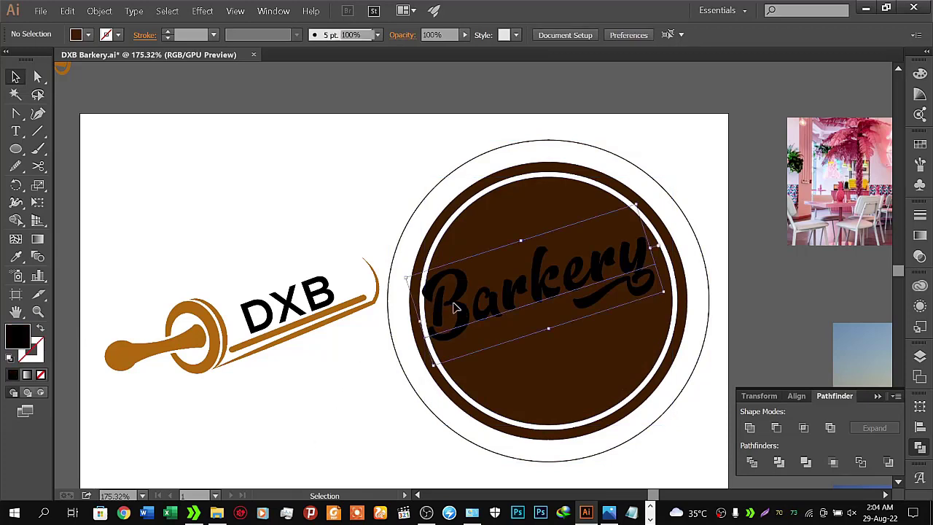
pyautogui.click(443, 35)
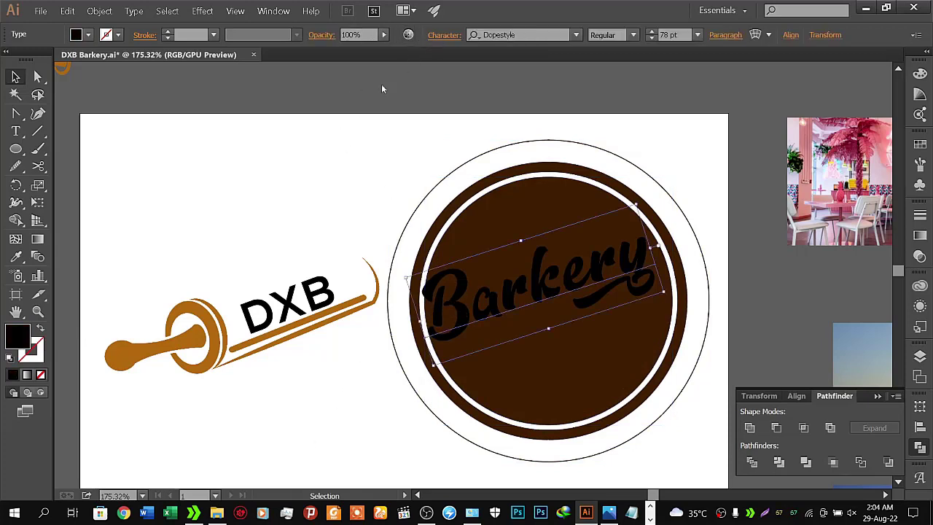
pyautogui.click(319, 123)
pyautogui.click(319, 123)
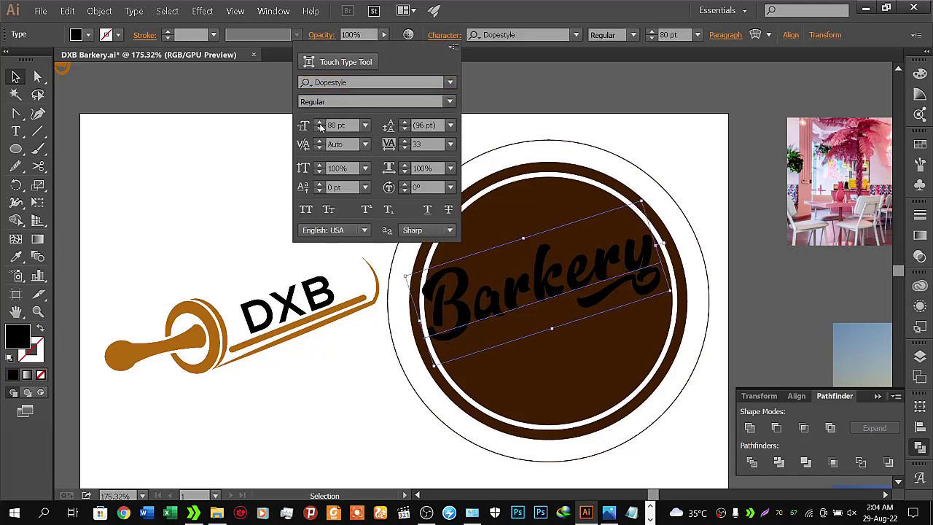
pyautogui.click(205, 157)
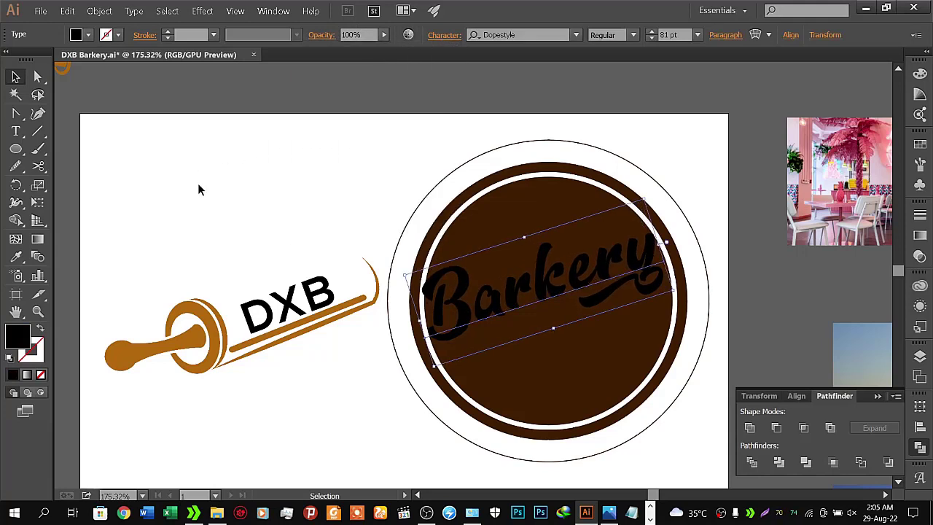
# - Nudge the Barkery text left and right until centred in the circle
pyautogui.press('Left')
pyautogui.press('Left')
pyautogui.press('Left')
pyautogui.press('Left')
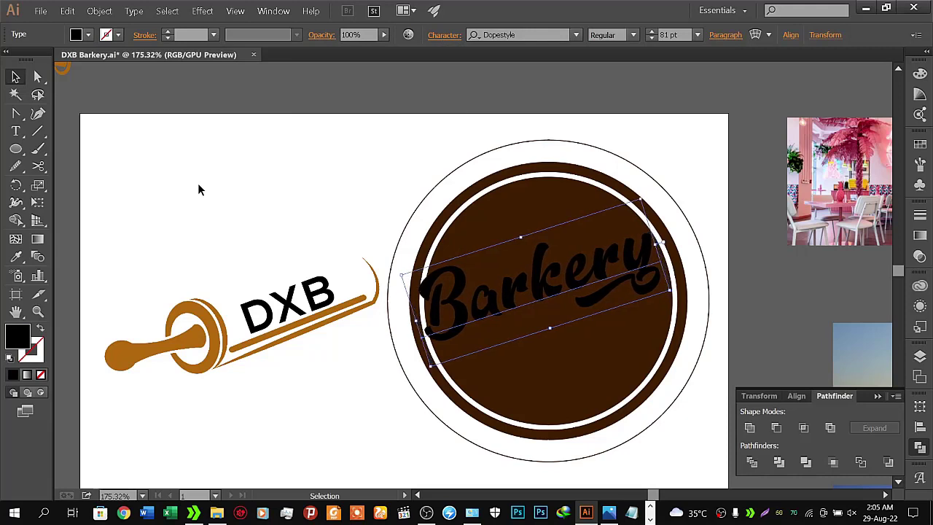
pyautogui.press('Right')
pyautogui.press('Right')
pyautogui.press('Right')
pyautogui.press('Right')
pyautogui.press('Right')
pyautogui.press('Right')
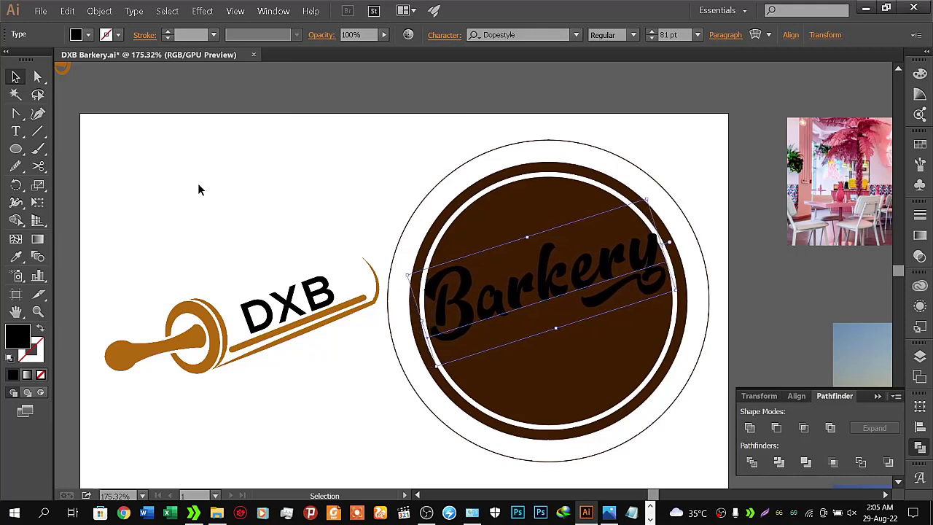
pyautogui.press('Right')
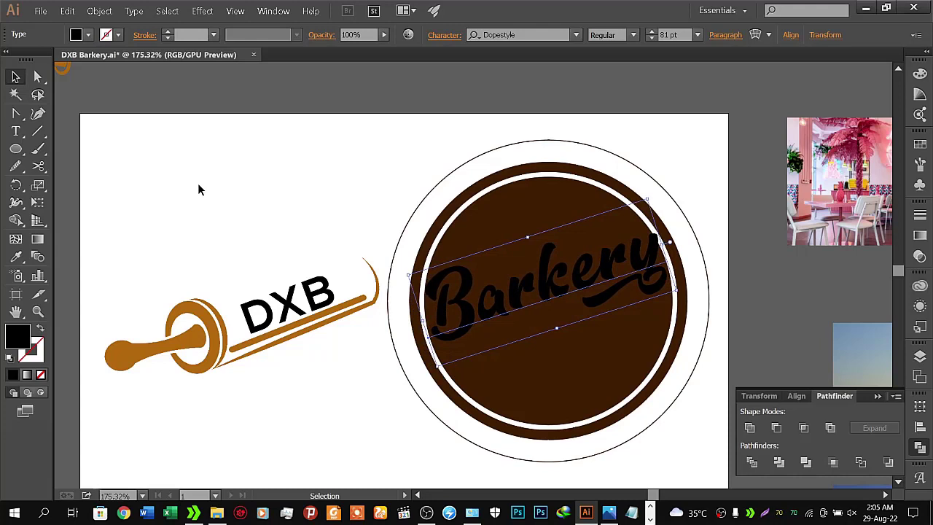
pyautogui.press('Left')
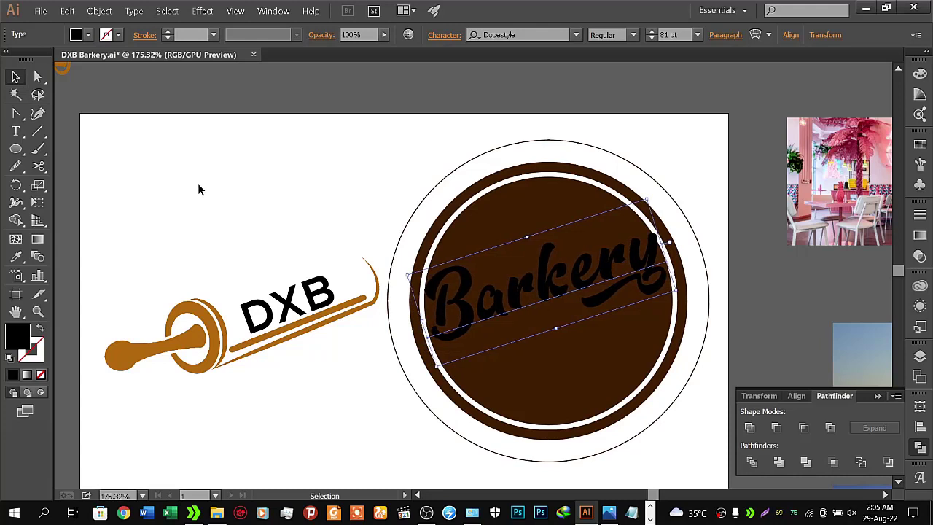
pyautogui.press('Left')
pyautogui.press('Left')
pyautogui.press('Left')
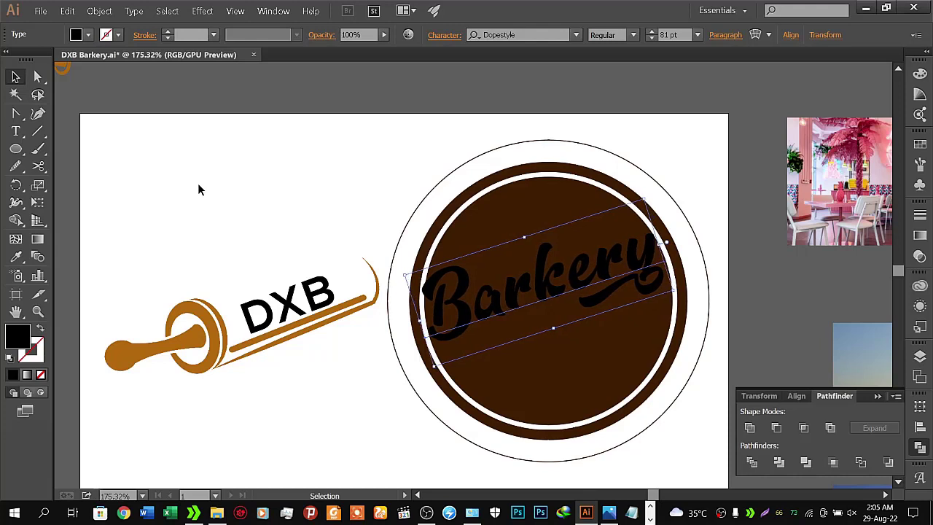
pyautogui.press('Left')
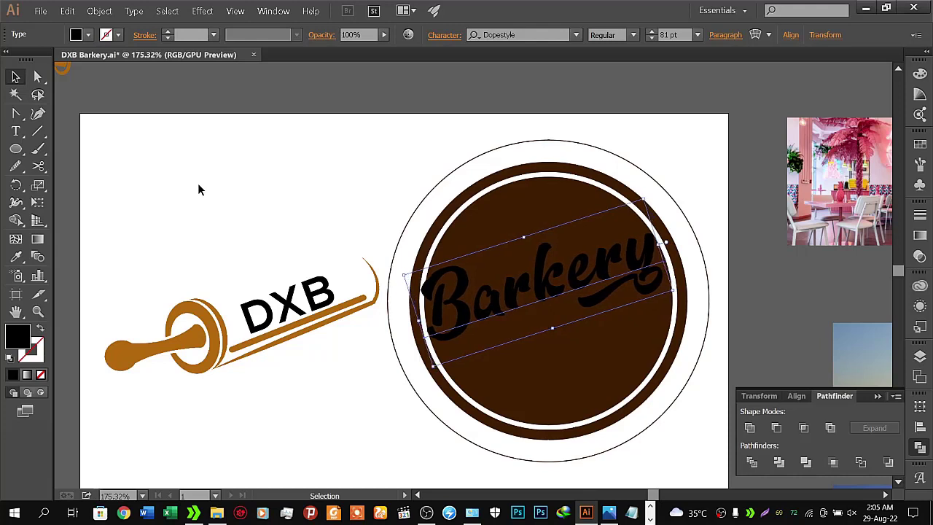
pyautogui.press('Right')
pyautogui.press('Right')
pyautogui.press('Right')
pyautogui.press('Right')
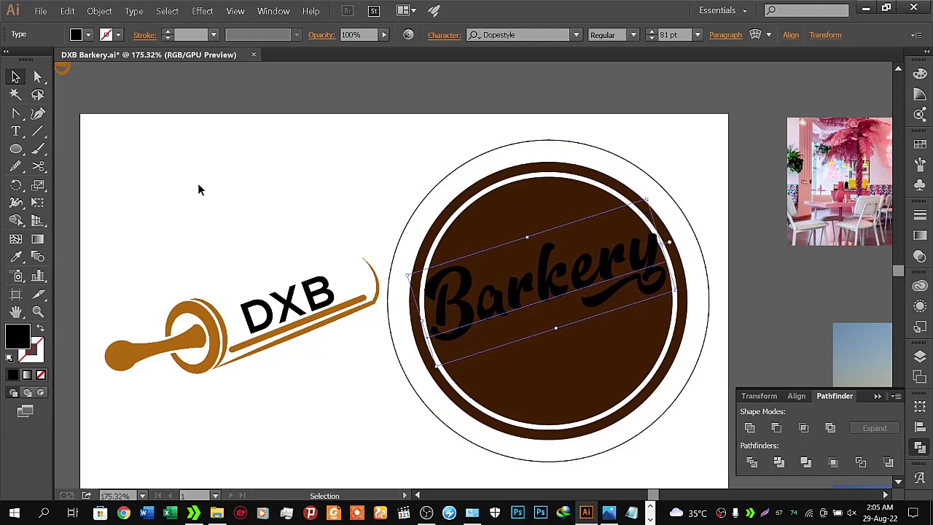
pyautogui.press('Right')
pyautogui.press('Right')
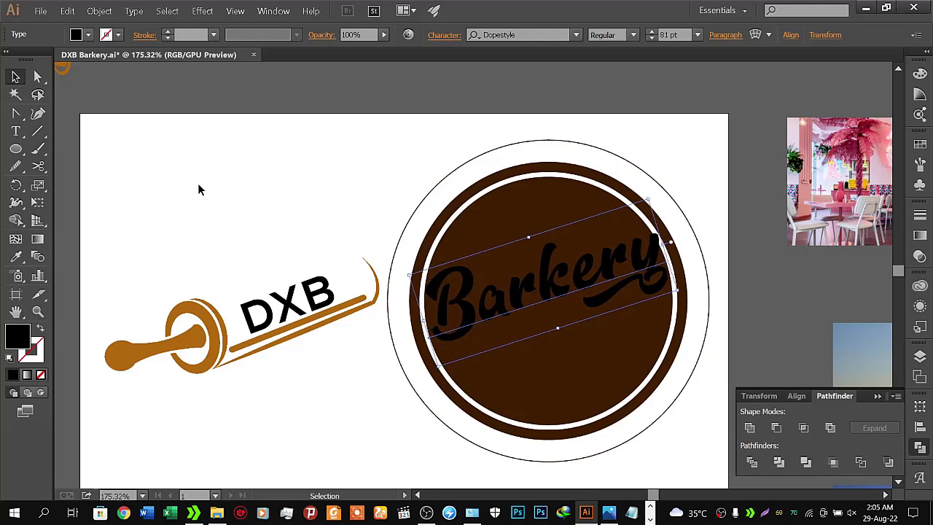
pyautogui.press('Left')
pyautogui.press('Left')
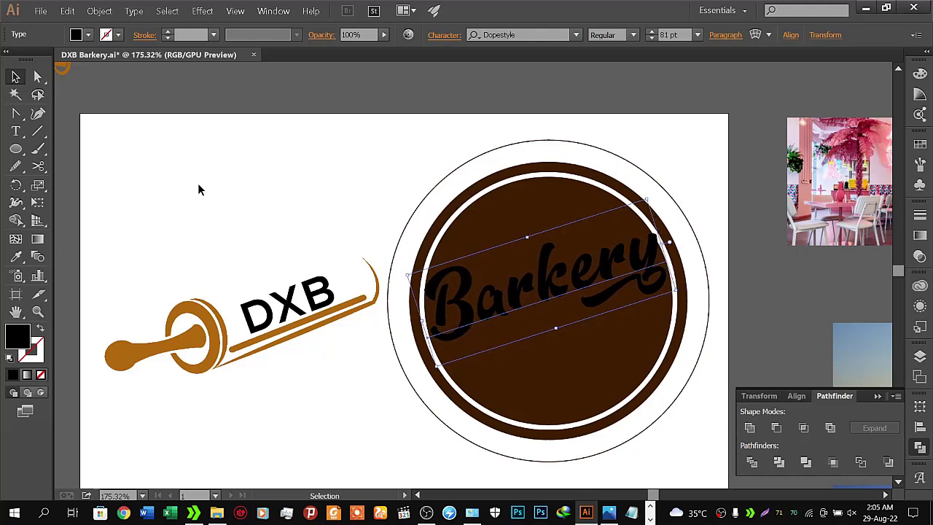
pyautogui.press('Right')
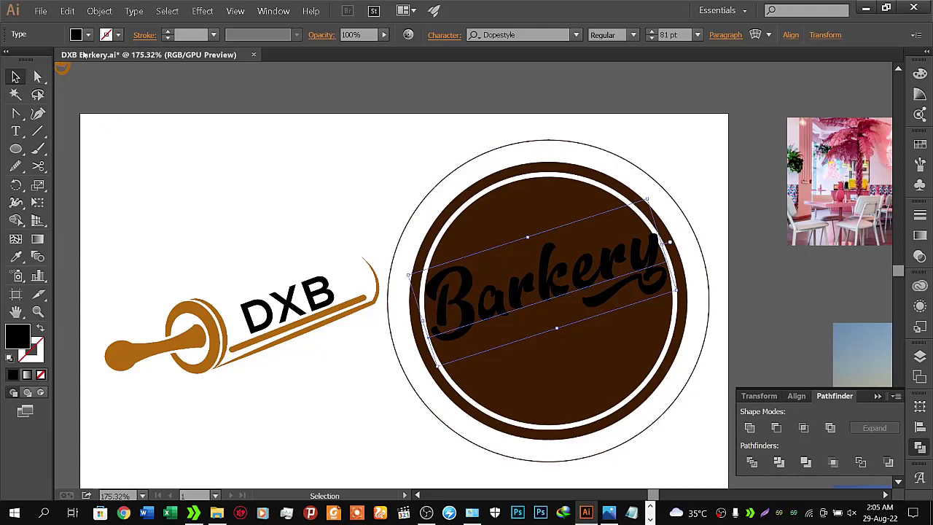
# - Set the Barkery text fill to white
pyautogui.click(88, 35)
pyautogui.click(30, 59)
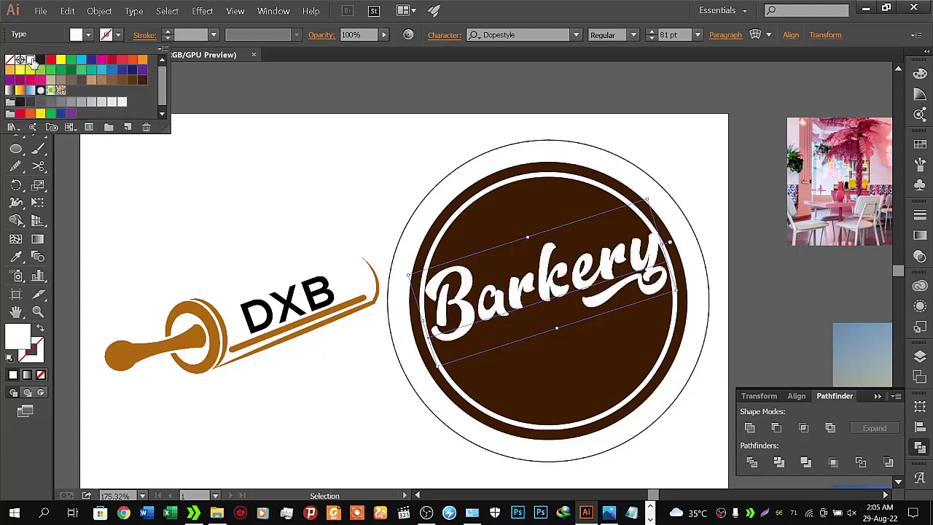
pyautogui.click(151, 184)
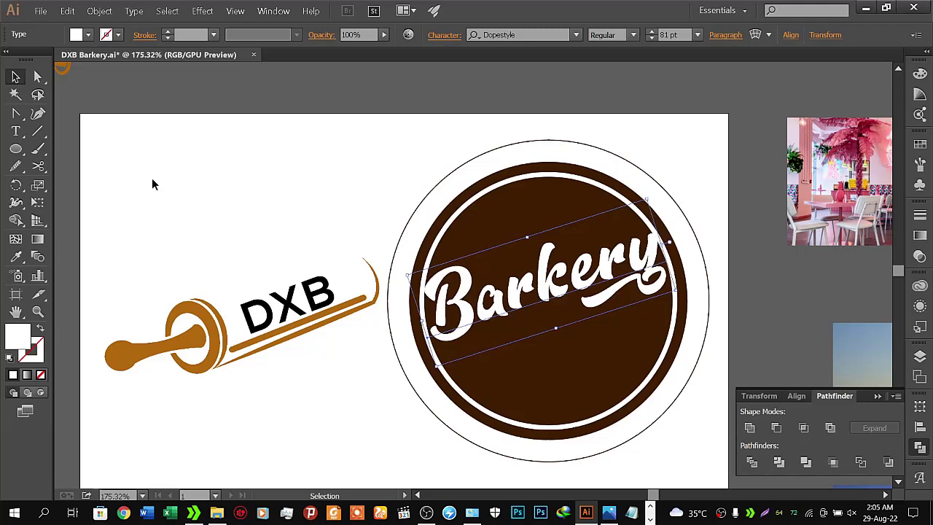
# - Nudge the white Barkery text slightly to settle it in the circle
pyautogui.press('Left')
pyautogui.press('Left')
pyautogui.press('Left')
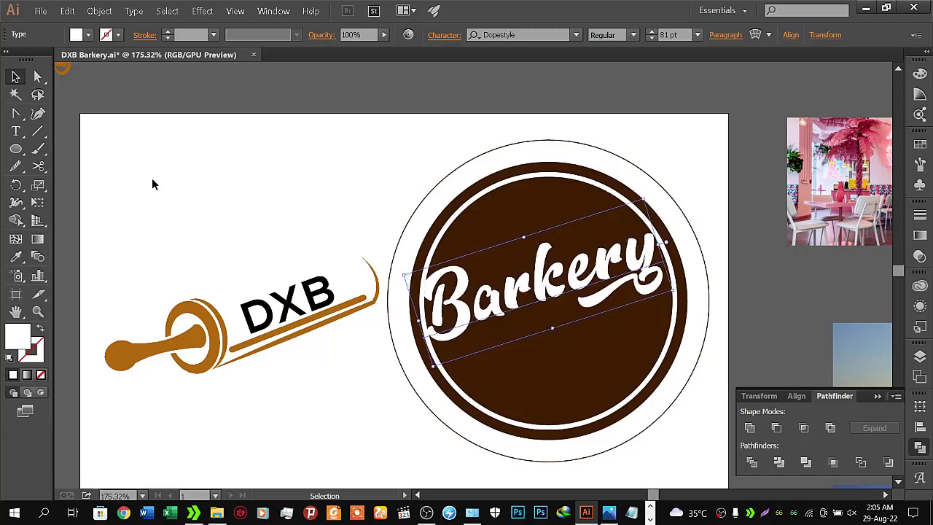
pyautogui.press('Right')
pyautogui.press('Right')
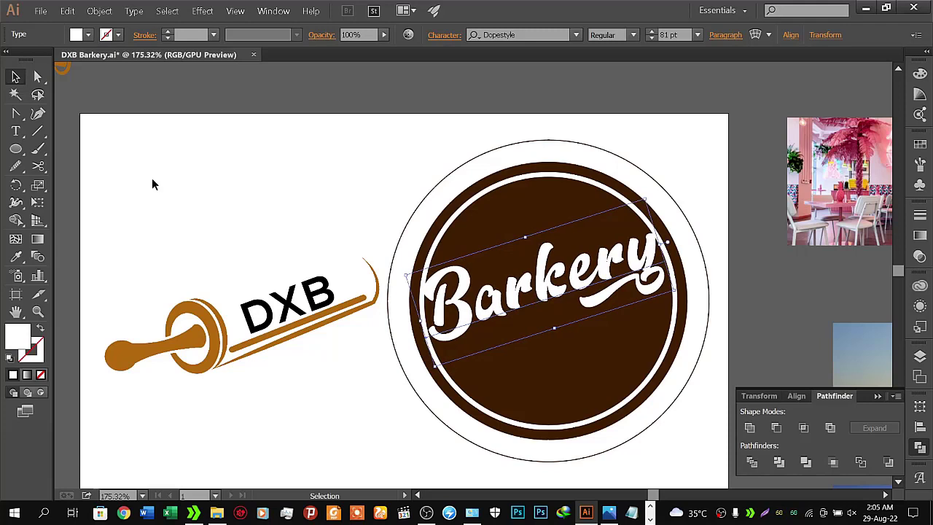
pyautogui.press('Right')
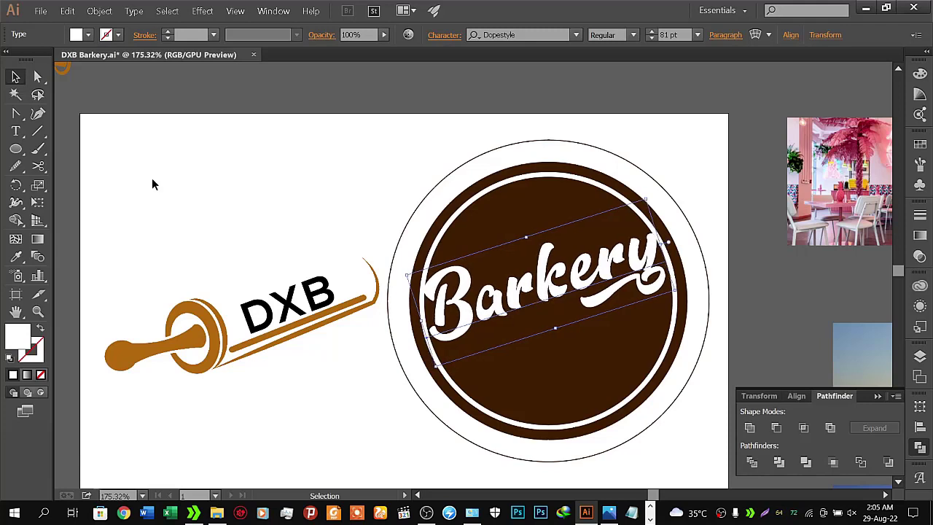
# - Reduce the Barkery text to 75 pt and nudge it right to re-centre
pyautogui.click(441, 35)
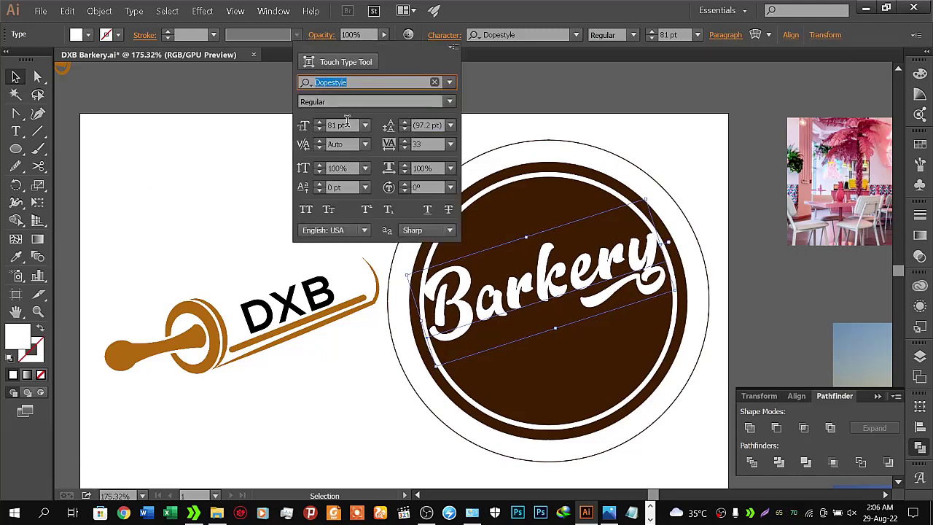
pyautogui.click(321, 129)
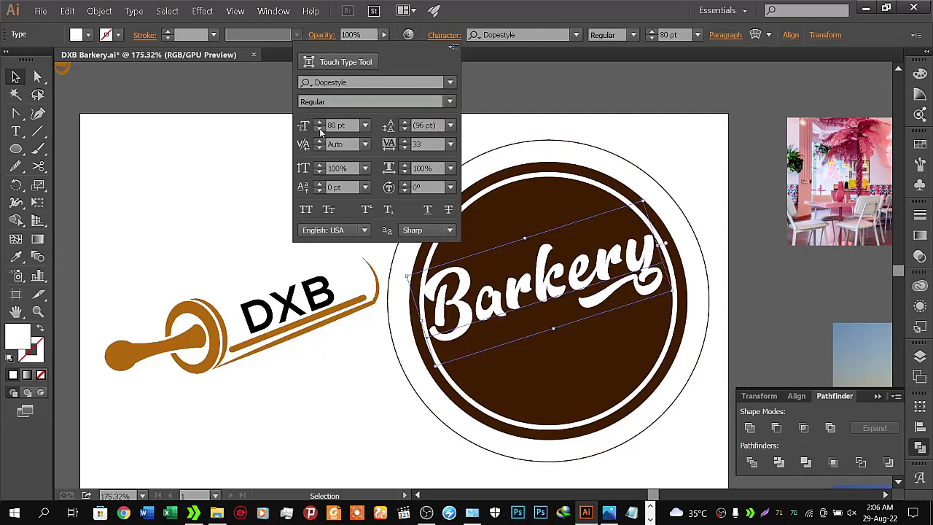
pyautogui.click(320, 129)
pyautogui.click(320, 129)
pyautogui.click(320, 129)
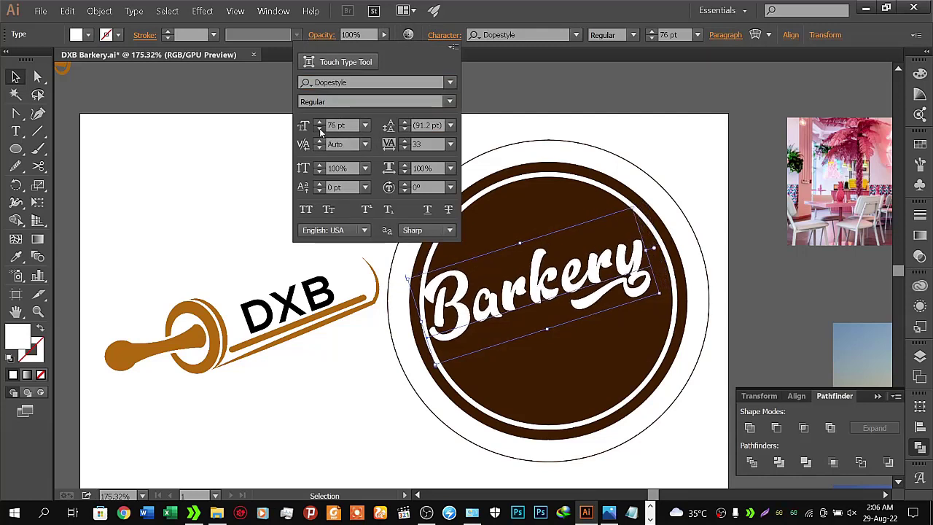
pyautogui.click(242, 166)
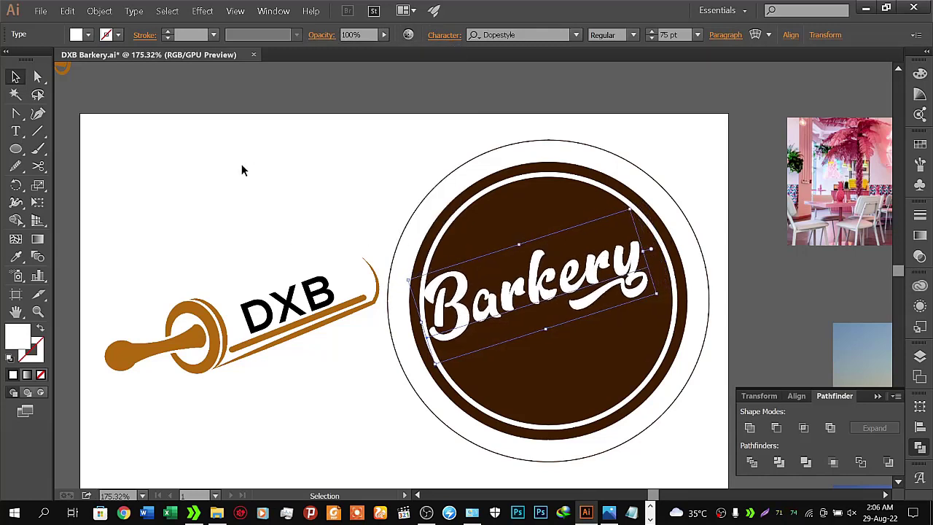
pyautogui.press('Right')
pyautogui.press('Right')
pyautogui.press('Right')
pyautogui.press('Right')
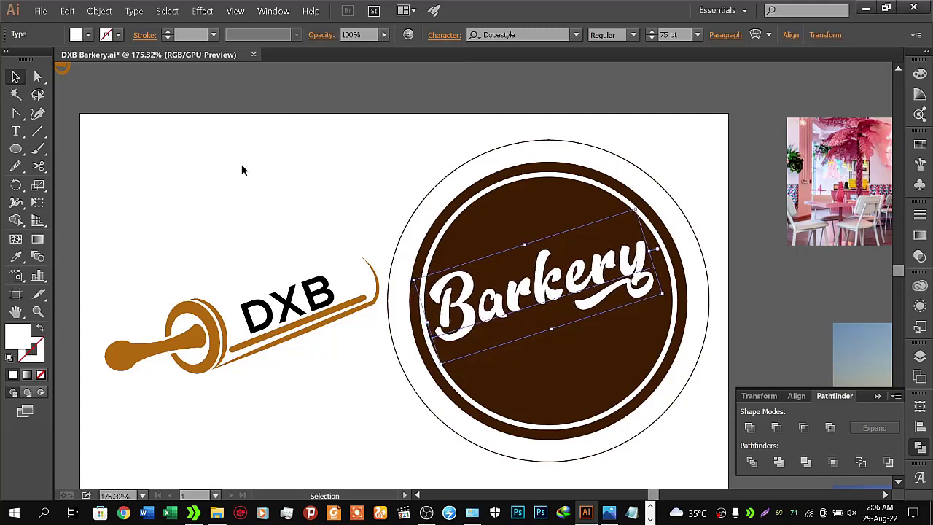
pyautogui.press('Right')
pyautogui.press('Right')
pyautogui.press('Right')
pyautogui.press('Right')
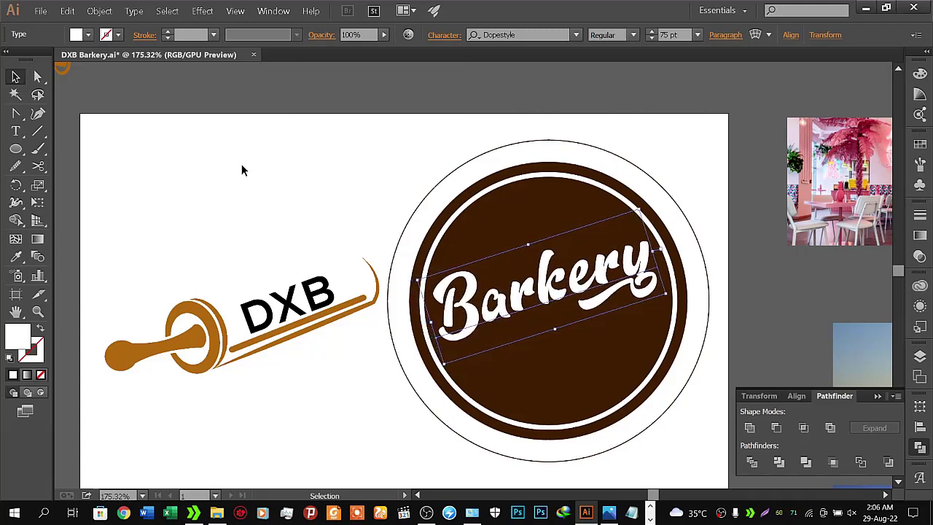
pyautogui.press('Right')
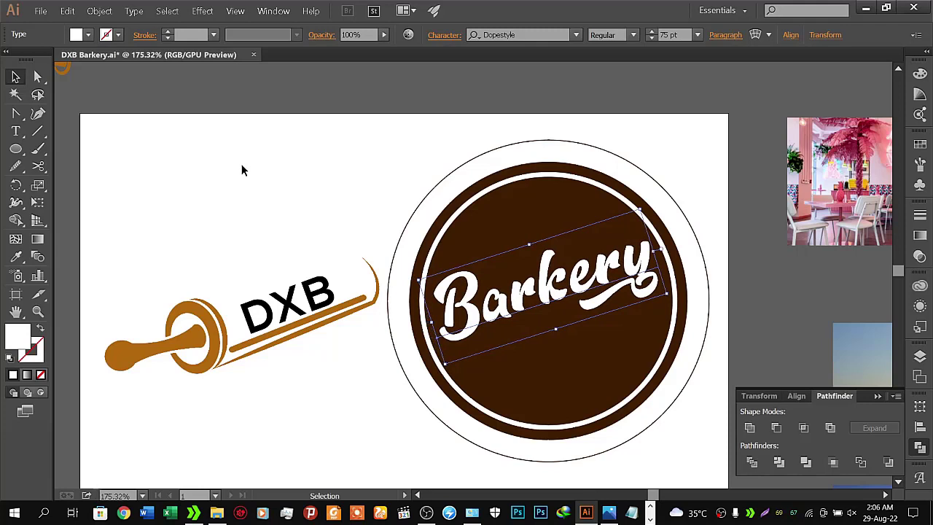
pyautogui.press('Left')
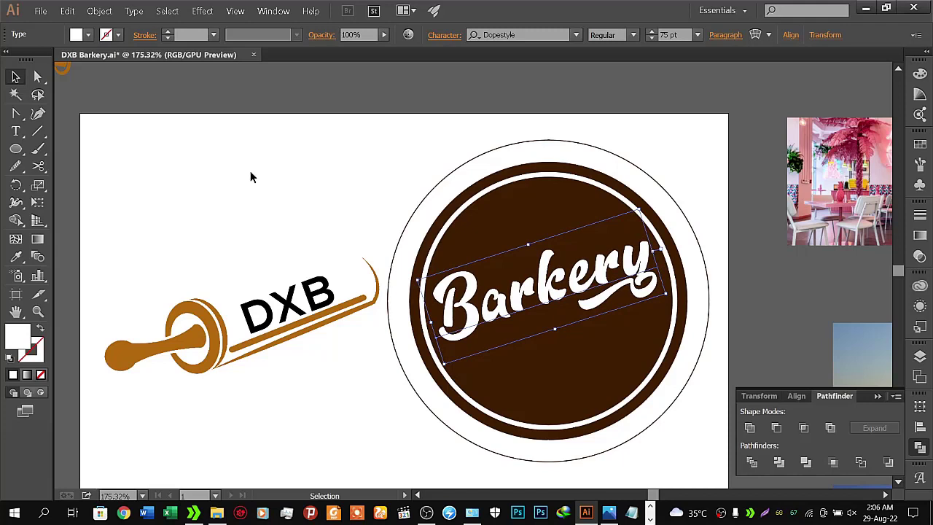
# - Raise the Barkery text to 76 pt and fine-tune its position
pyautogui.click(441, 37)
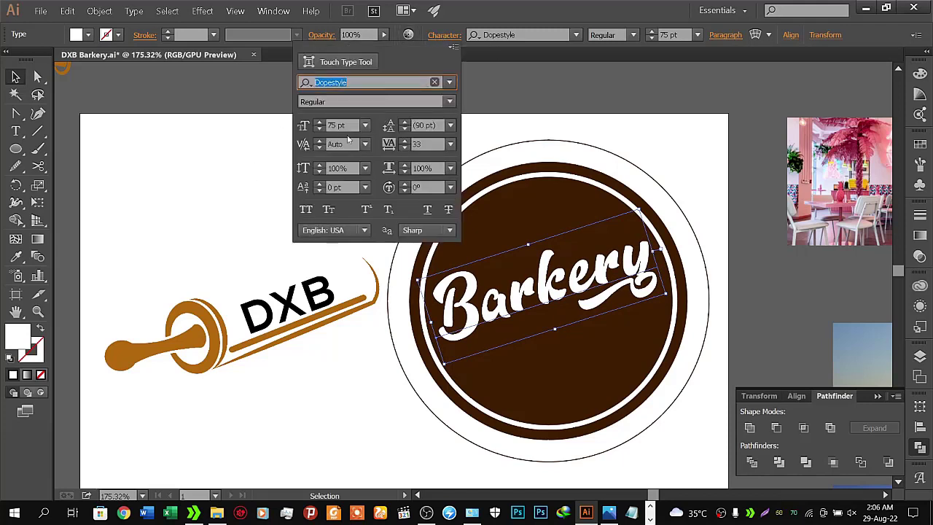
pyautogui.click(320, 123)
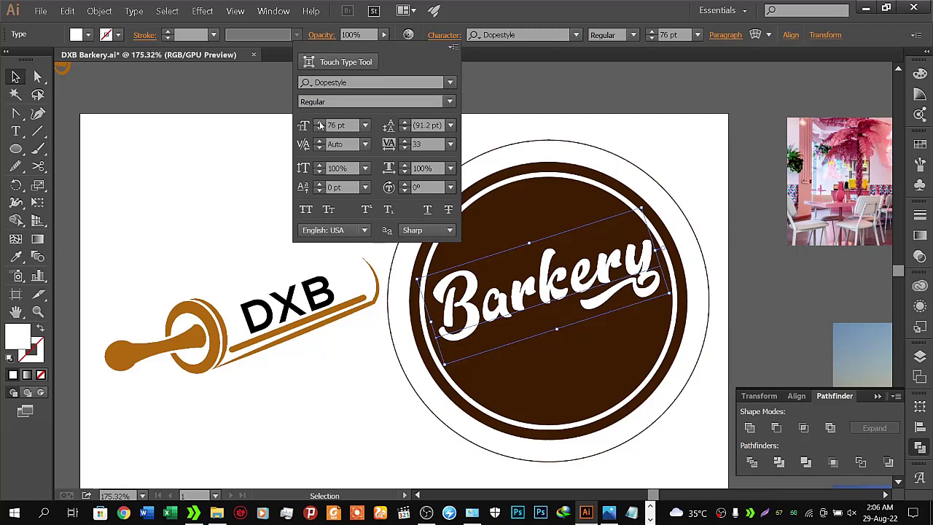
pyautogui.click(254, 140)
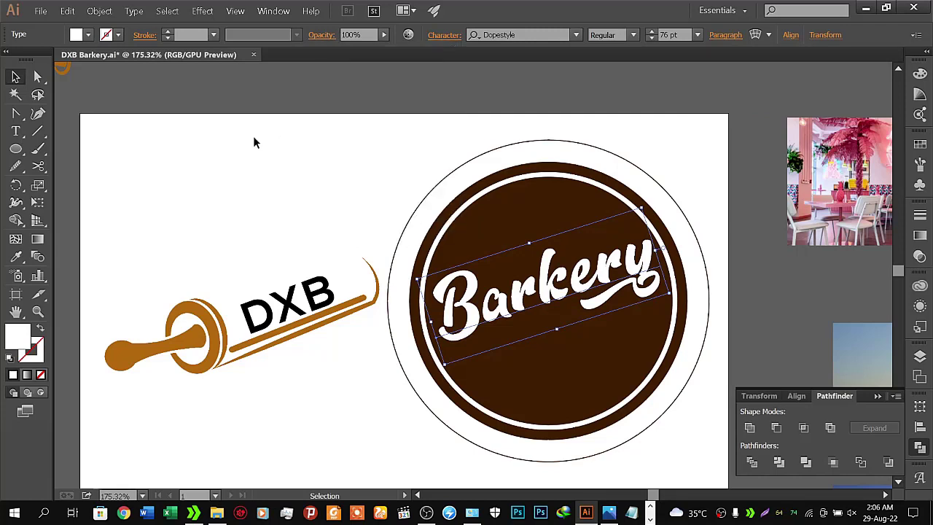
pyautogui.press('Left')
pyautogui.press('Left')
pyautogui.press('Left')
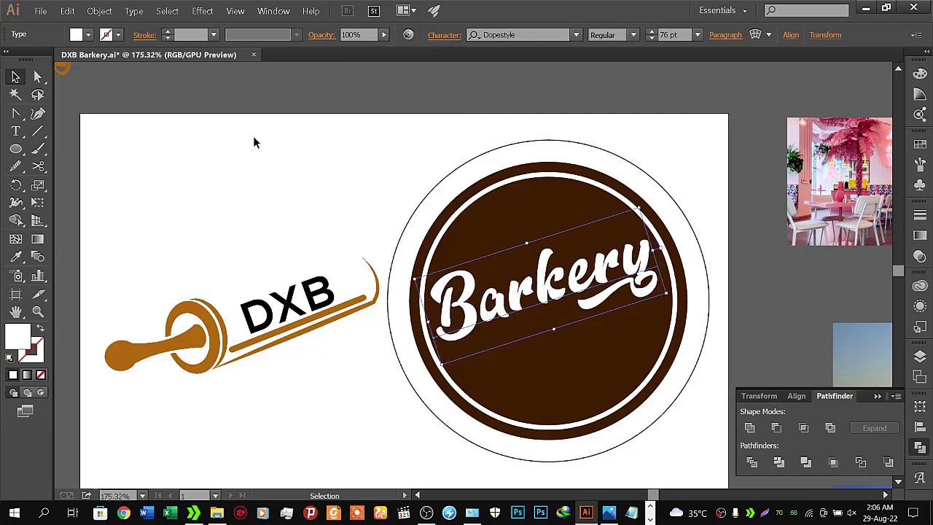
pyautogui.press('Right')
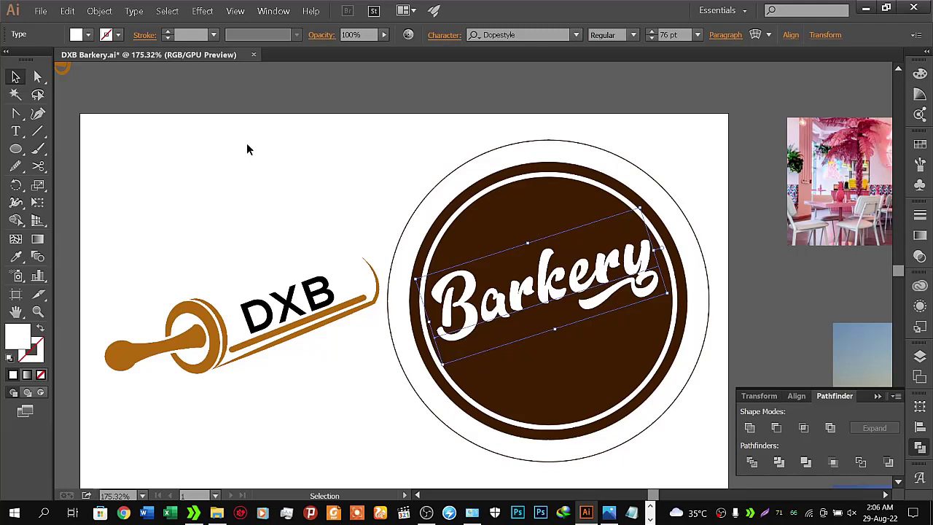
# - Zoom out, pan the canvas, and select the whole Barkery circle badge
pyautogui.press('z')
pyautogui.keyDown('alt'); pyautogui.click(466, 244); pyautogui.keyUp('alt')
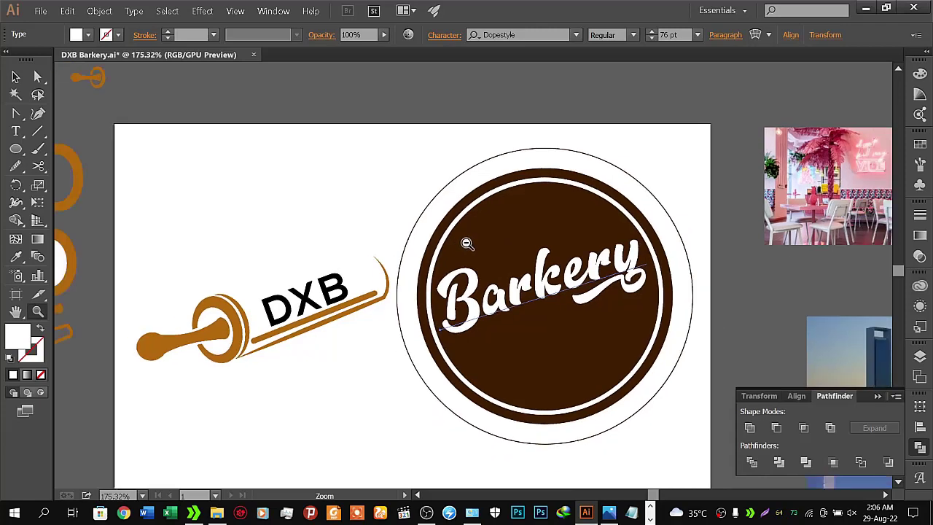
pyautogui.moveTo(89, 162); pyautogui.dragTo(114, 134)
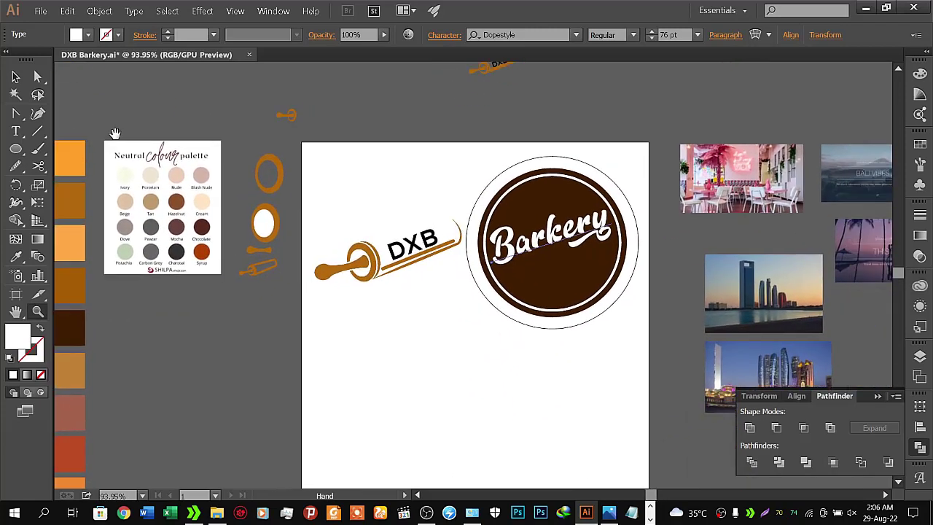
pyautogui.click(16, 76)
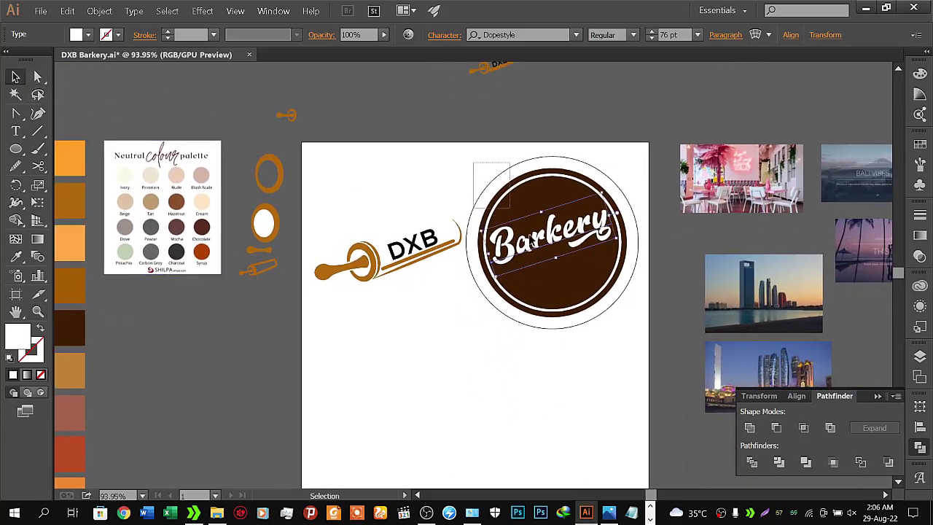
pyautogui.moveTo(511, 207); pyautogui.dragTo(638, 335)
pyautogui.moveTo(652, 196); pyautogui.dragTo(449, 327)
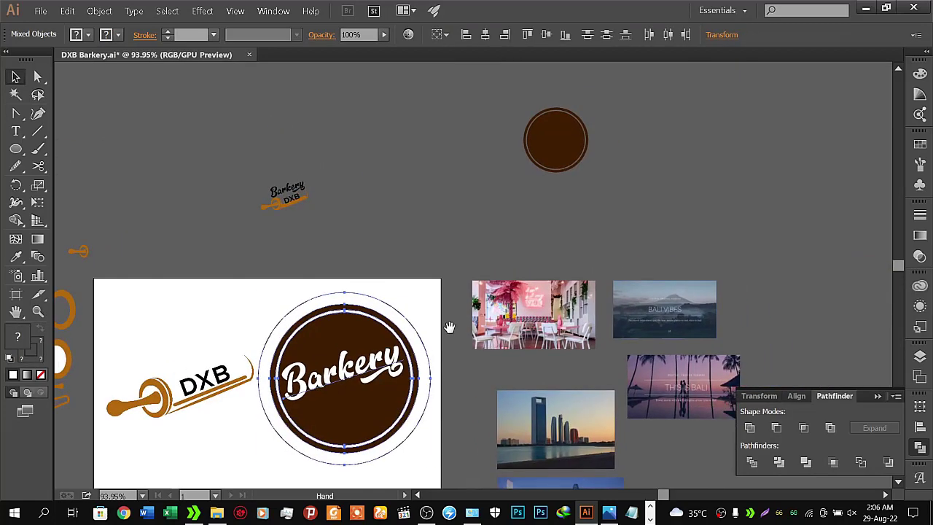
# - Place a copy of the badge at upper right, scaled down to about 173 px
pyautogui.moveTo(358, 392); pyautogui.dragTo(782, 212)
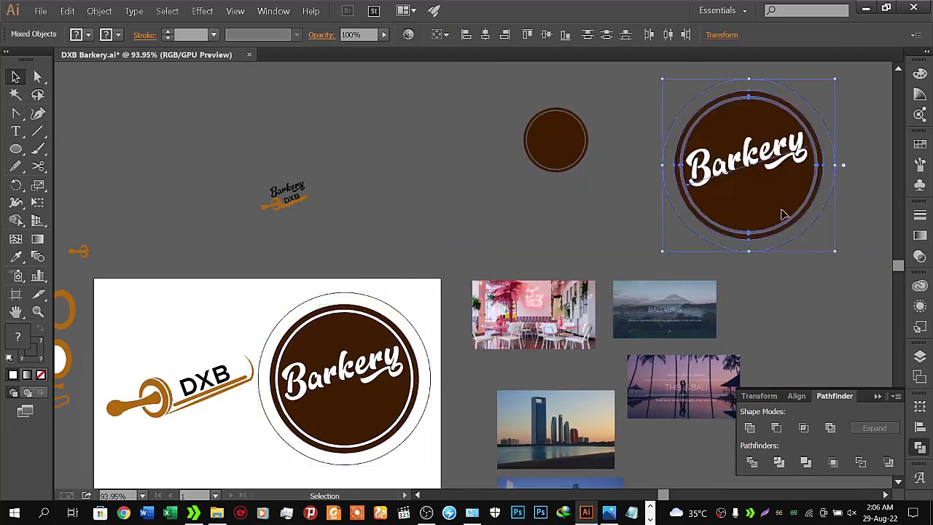
pyautogui.moveTo(835, 251); pyautogui.dragTo(789, 226)
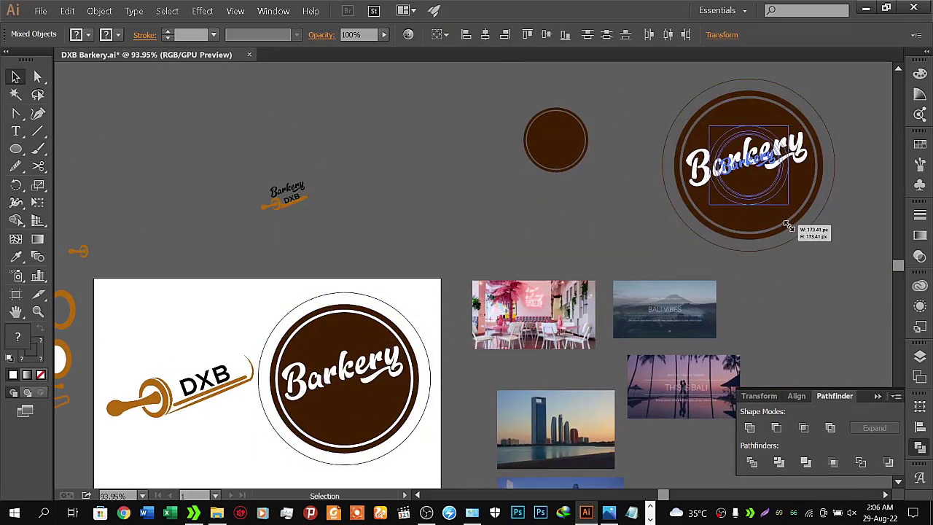
pyautogui.click(793, 261)
pyautogui.moveTo(280, 417)
pyautogui.mouseDown()
pyautogui.moveTo(455, 228)
pyautogui.moveTo(437, 231)
pyautogui.mouseUp()
# - Save the DXB Barkery.ai file
pyautogui.click(41, 10)
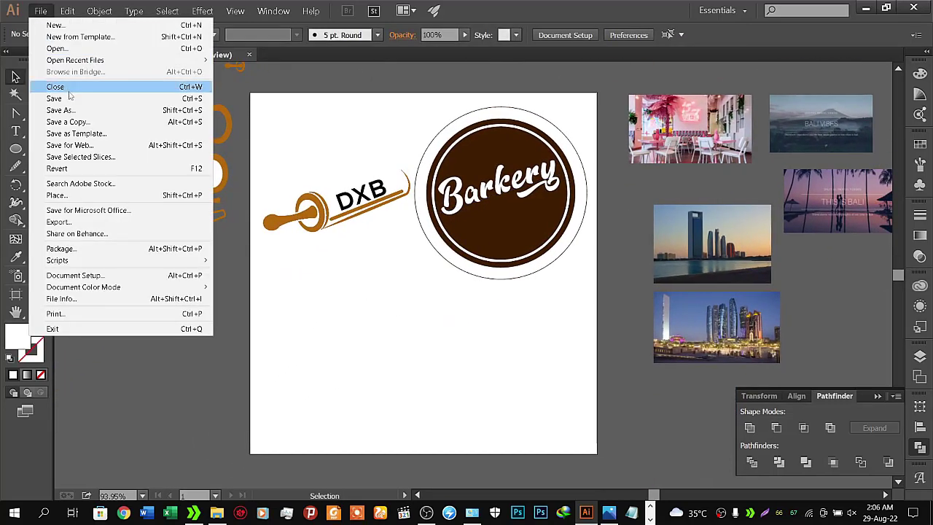
pyautogui.press('Escape')
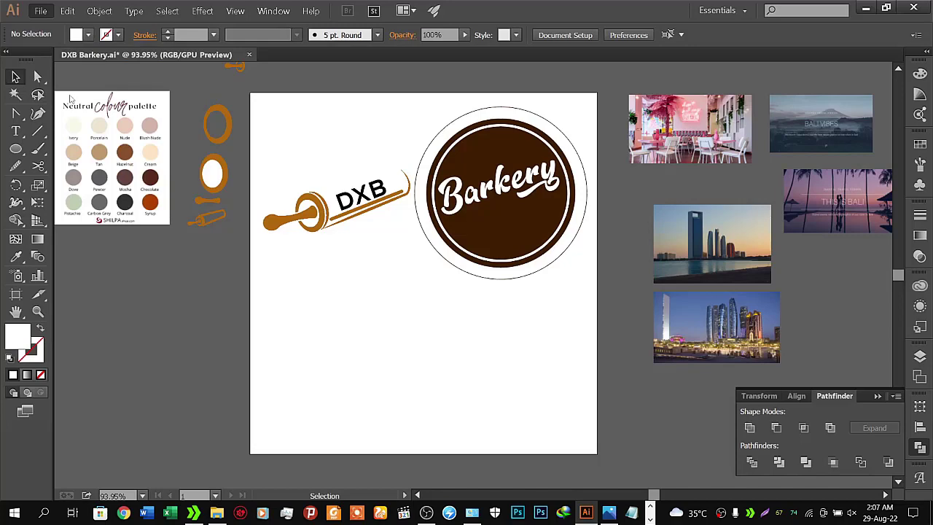
pyautogui.hotkey('ctrl', 's')
# - Zoom in on the dark brown badge and select the white 76 pt Barkery script
pyautogui.press('z')
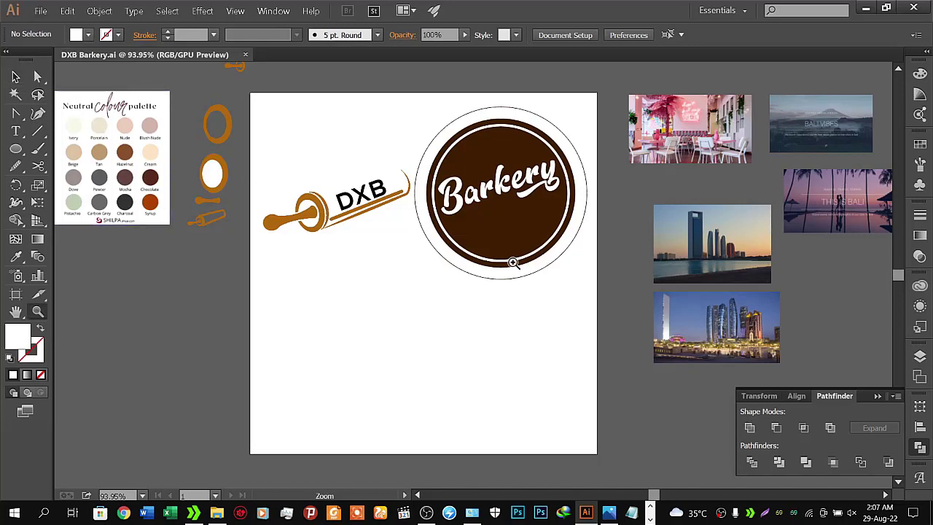
pyautogui.moveTo(512, 262); pyautogui.dragTo(579, 240)
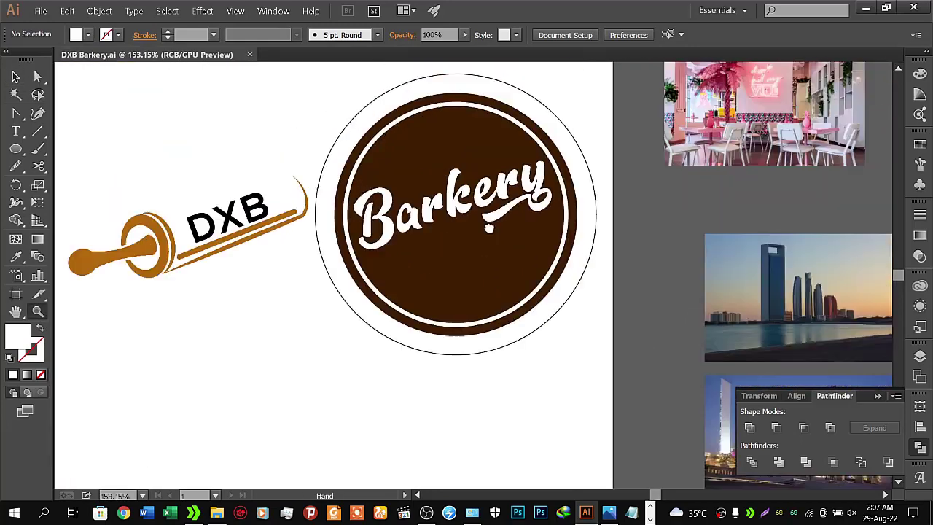
pyautogui.moveTo(490, 229); pyautogui.dragTo(491, 250)
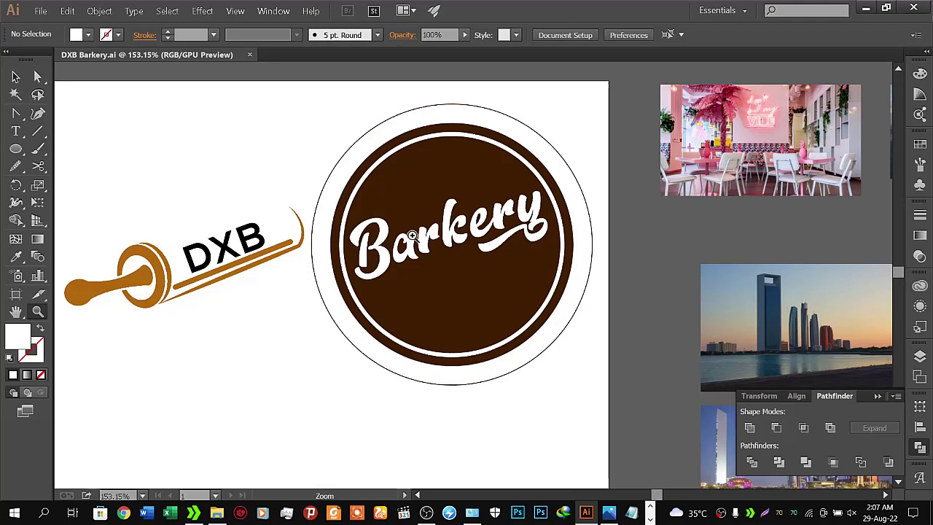
pyautogui.moveTo(444, 239); pyautogui.dragTo(470, 232)
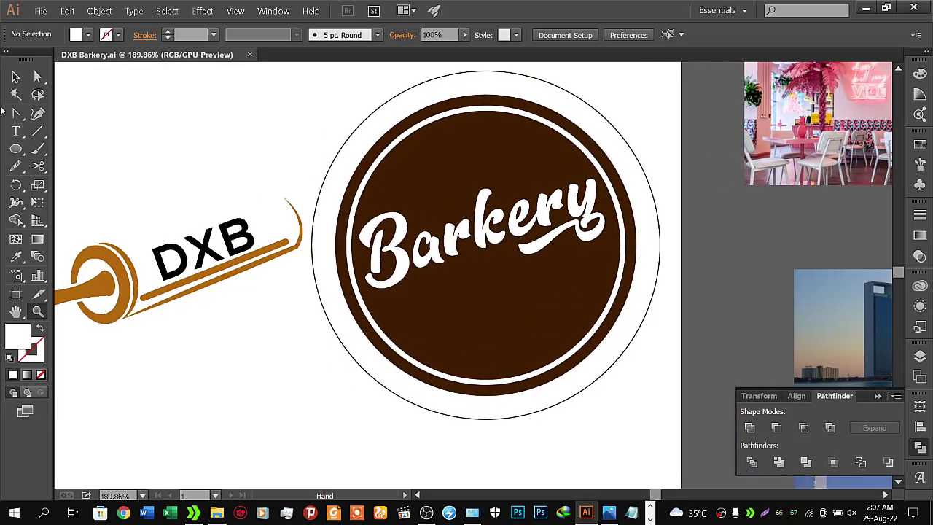
pyautogui.click(15, 77)
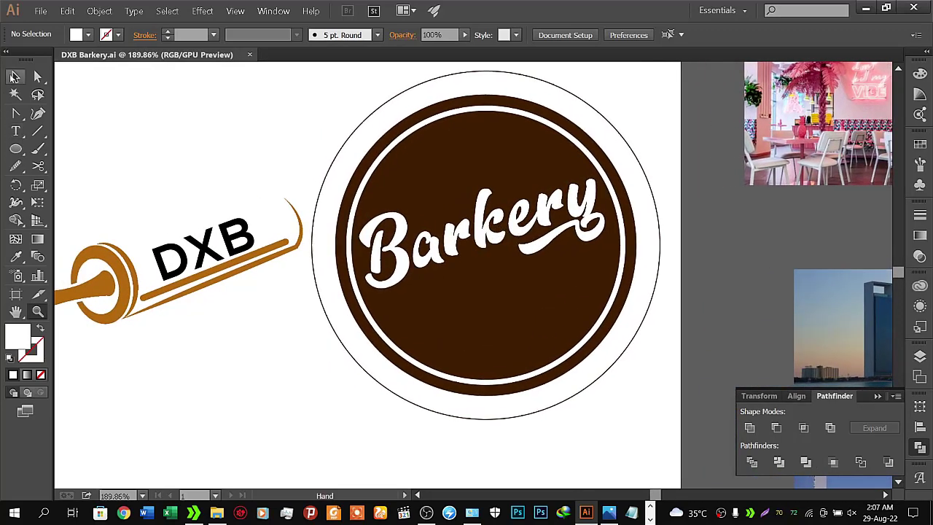
pyautogui.click(399, 264)
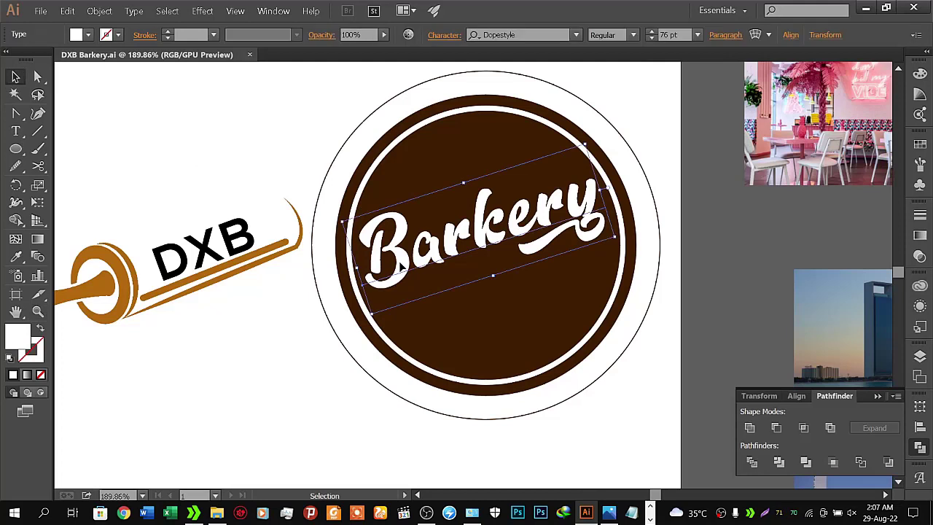
# - Change the 76 pt Barkery script's fill from white to a red swatch, then reselect it
pyautogui.click(88, 35)
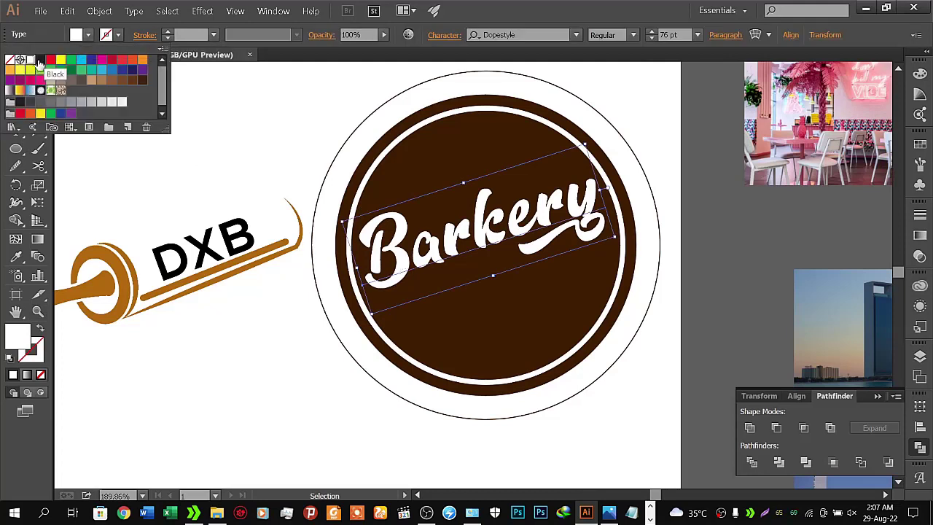
pyautogui.click(40, 59)
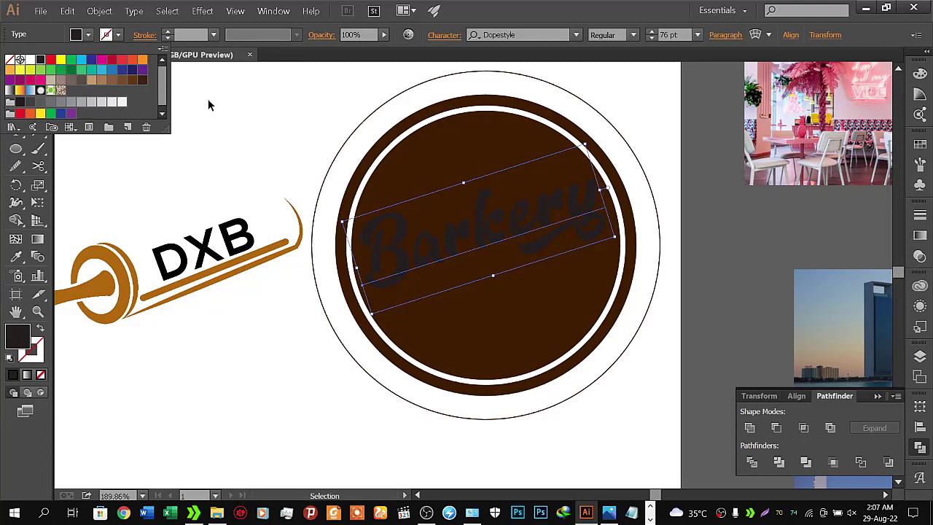
pyautogui.click(49, 60)
pyautogui.click(218, 134)
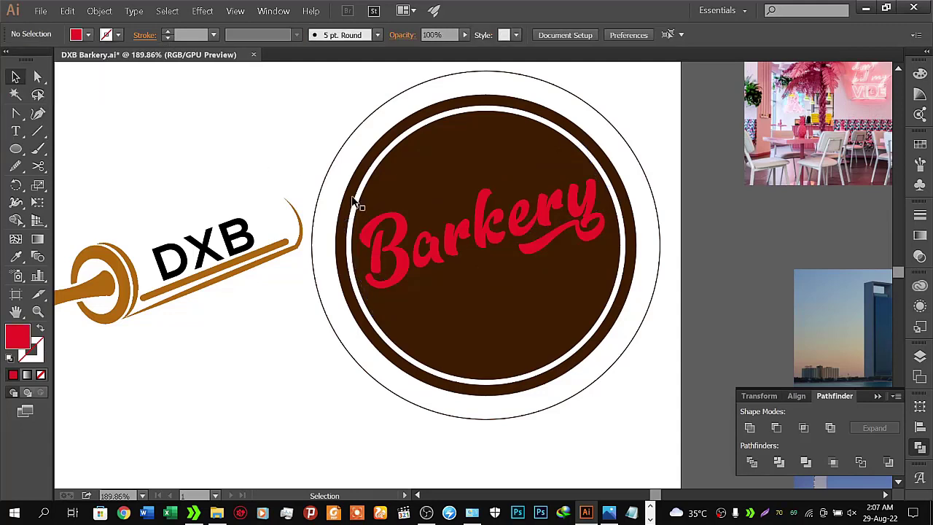
pyautogui.click(400, 225)
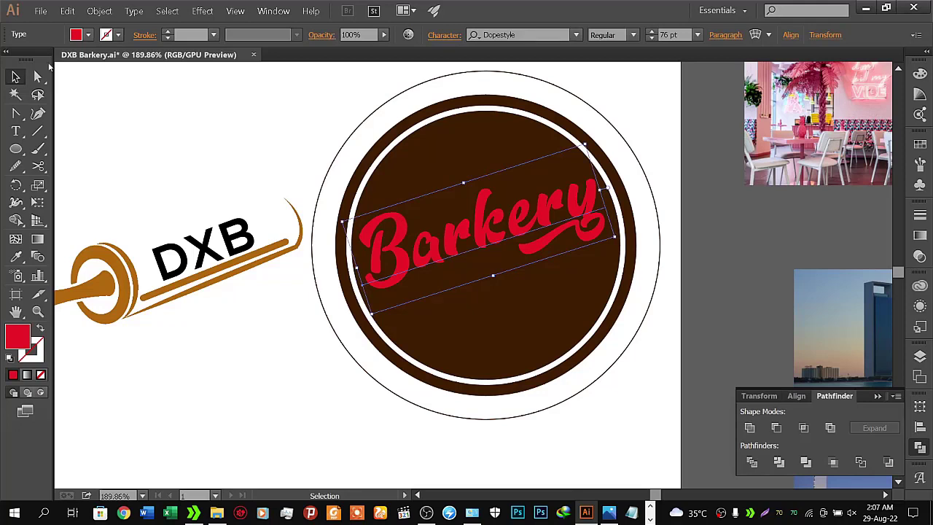
# - Expand the red Barkery text into outlined vector letter shapes with Object > Expand
pyautogui.click(100, 11)
pyautogui.moveTo(109, 225)
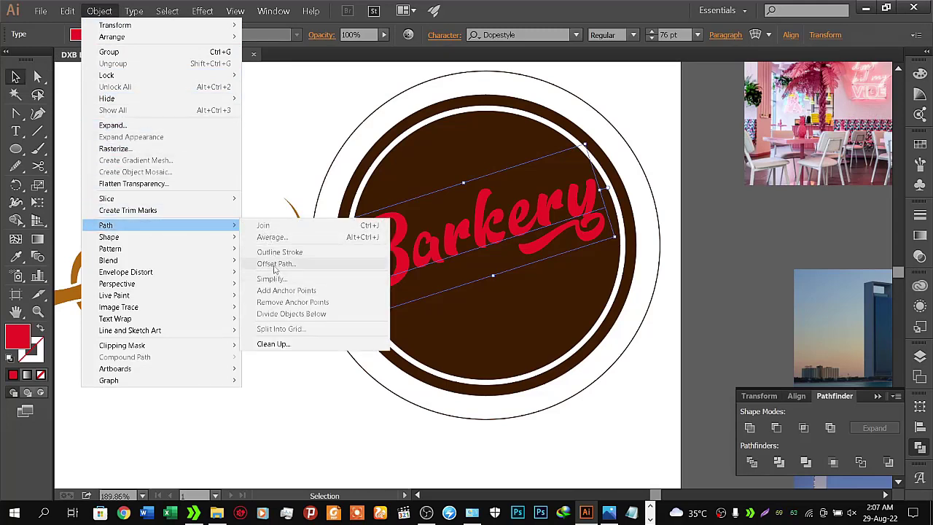
pyautogui.click(277, 173)
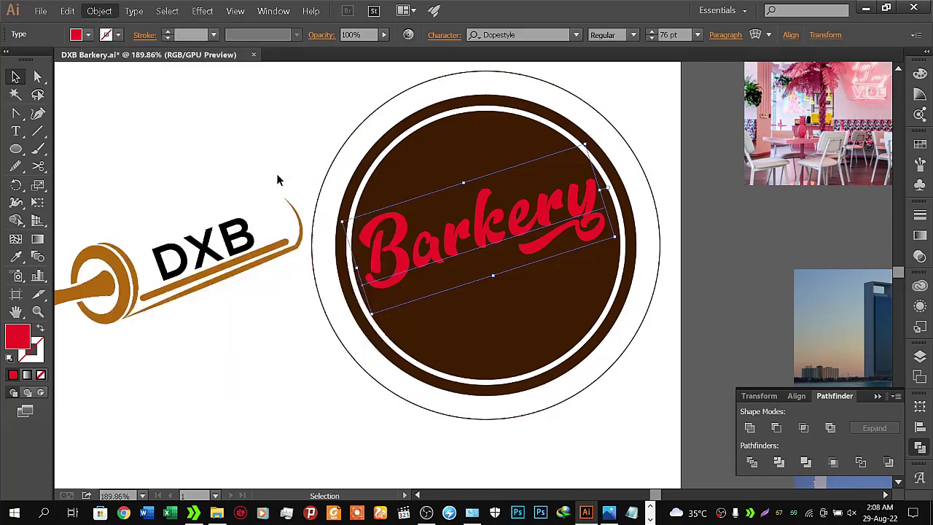
pyautogui.click(401, 235)
pyautogui.click(99, 11)
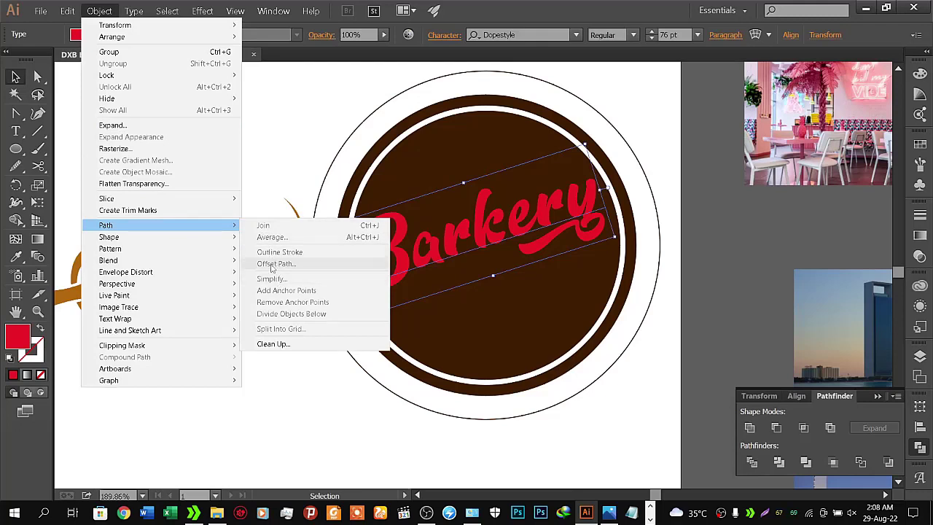
pyautogui.click(274, 169)
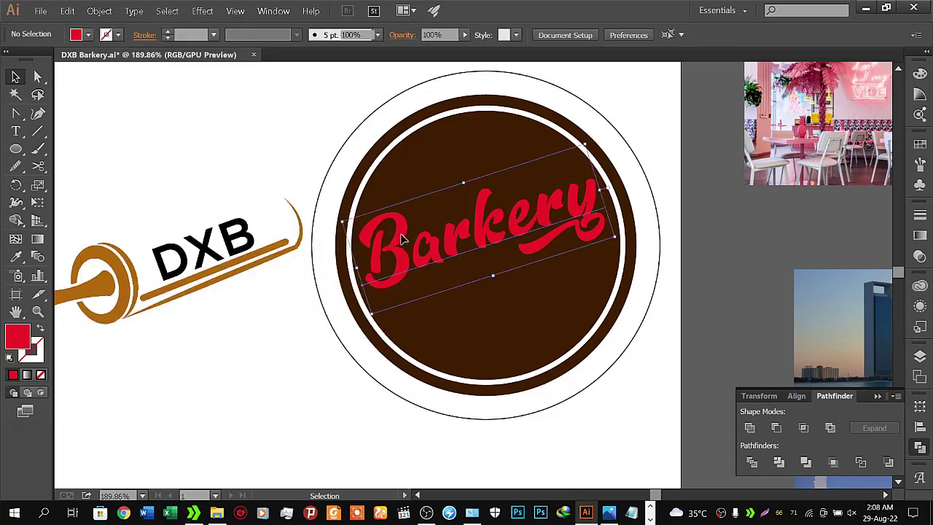
pyautogui.click(98, 11)
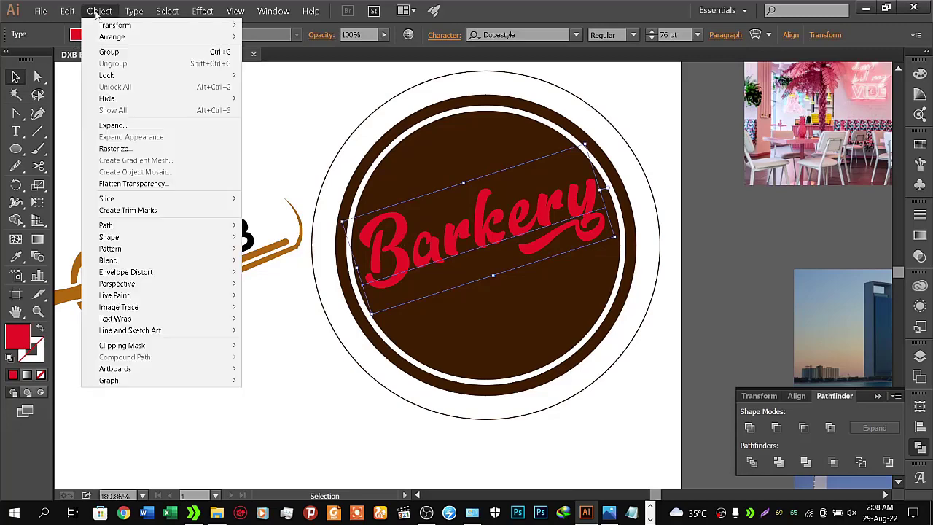
pyautogui.click(125, 128)
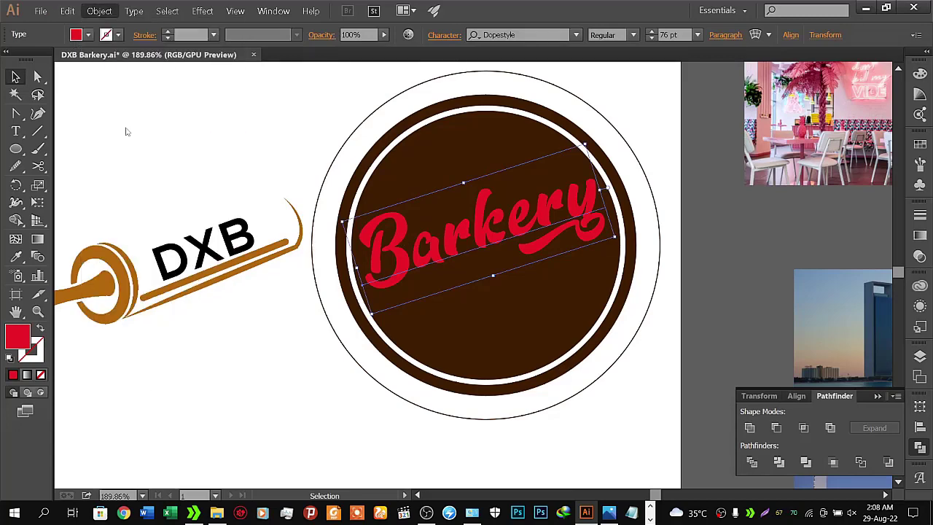
pyautogui.click(409, 336)
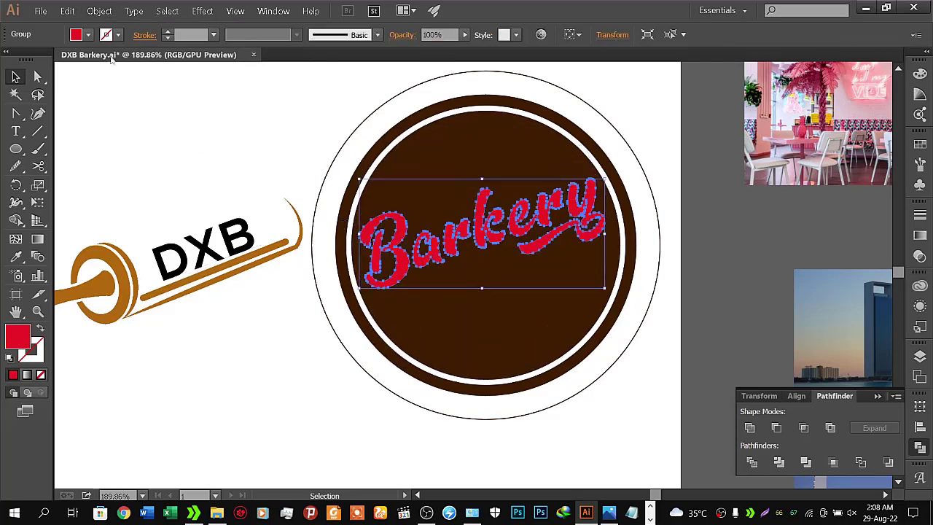
pyautogui.click(103, 13)
pyautogui.moveTo(106, 225)
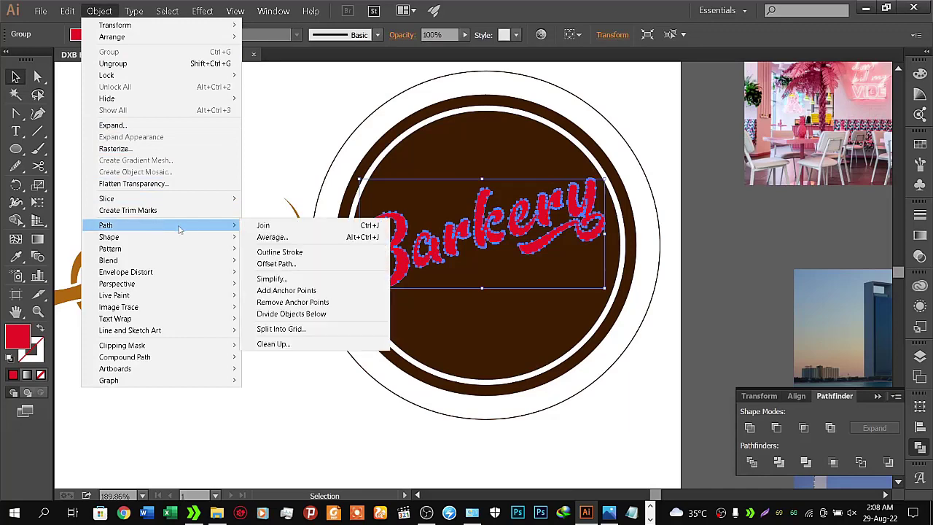
# - Open Offset Path with Preview on and try offsets between 3 and 7 px
pyautogui.click(275, 264)
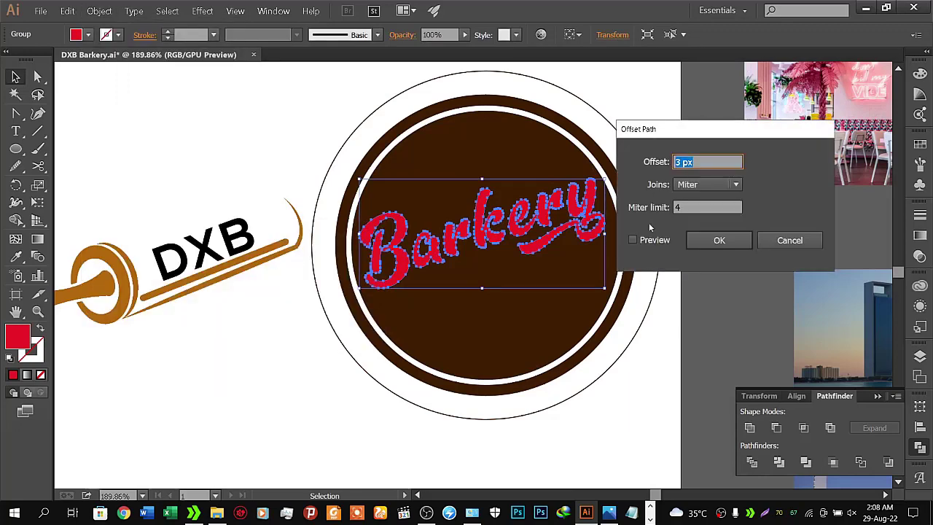
pyautogui.click(633, 240)
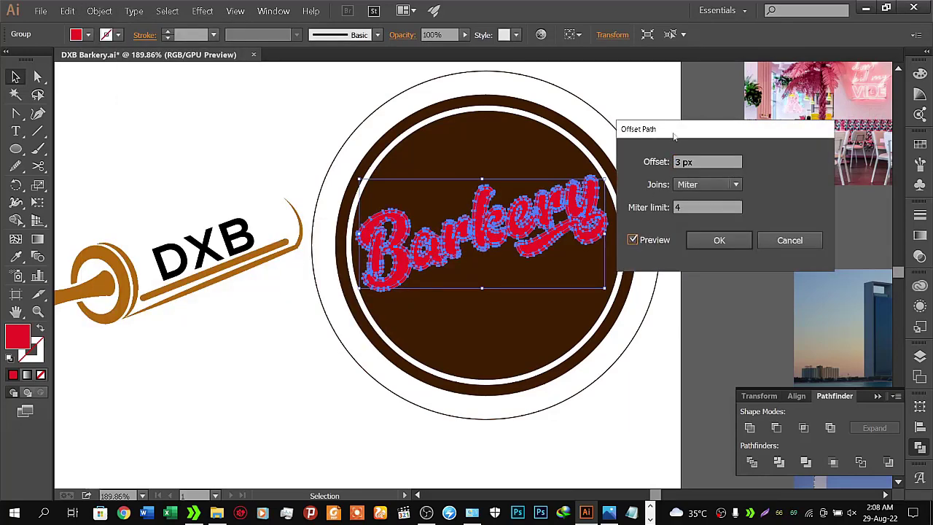
pyautogui.moveTo(674, 135); pyautogui.dragTo(729, 116)
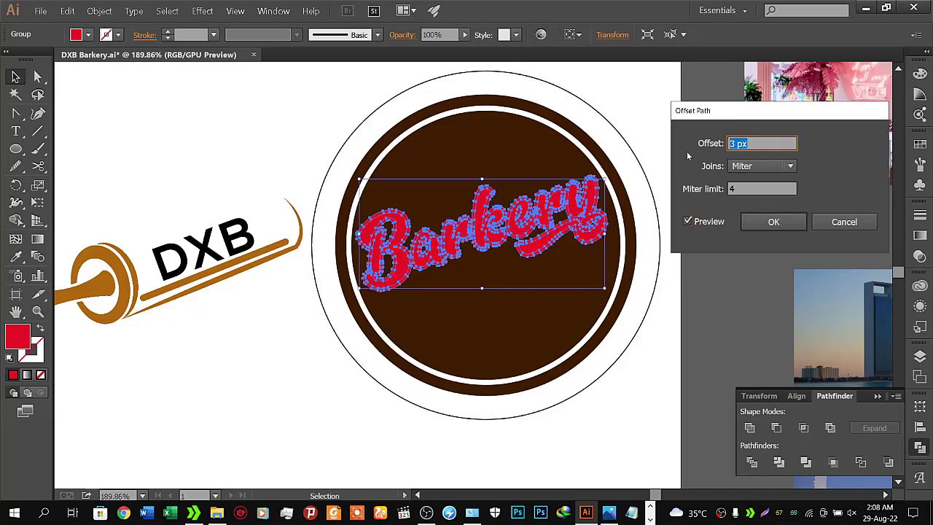
pyautogui.press('Up')
pyautogui.press('Up')
pyautogui.press('Up')
pyautogui.press('Up')
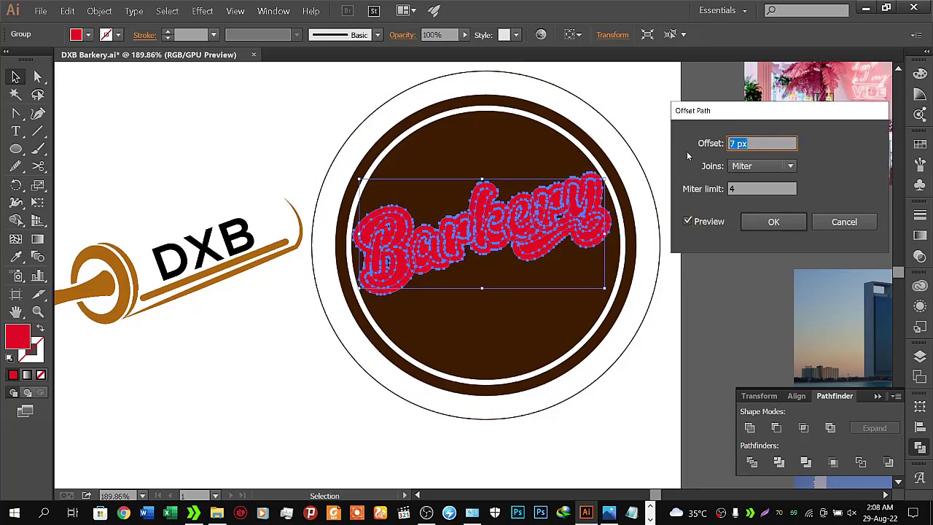
pyautogui.press('Down')
pyautogui.press('Down')
pyautogui.press('Down')
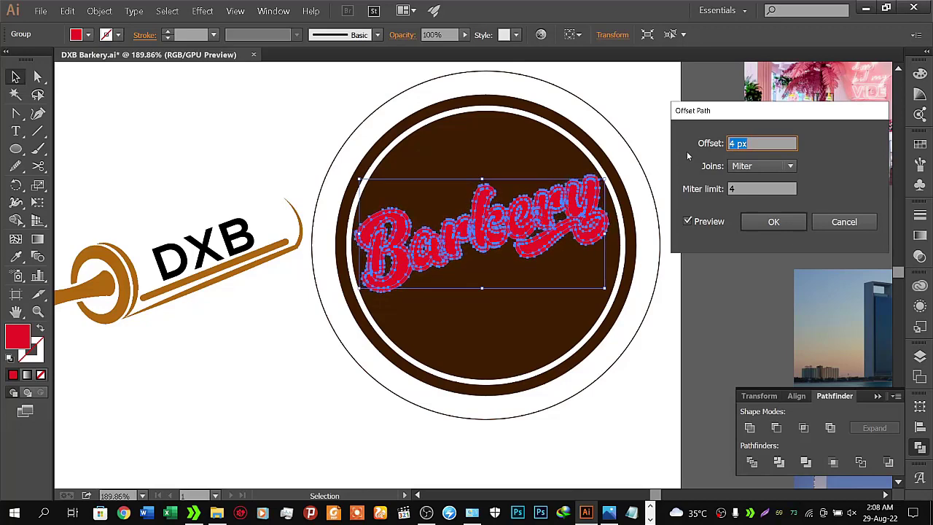
pyautogui.press('Down')
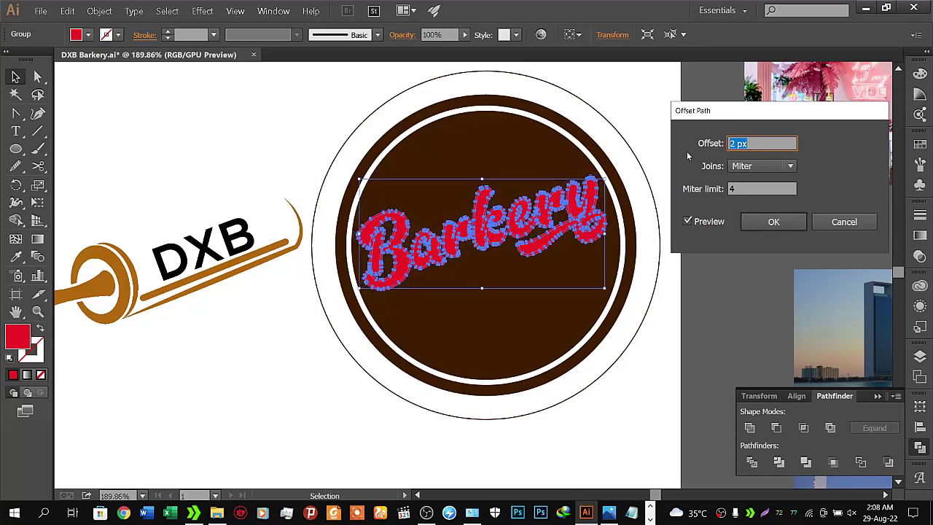
pyautogui.press('Up')
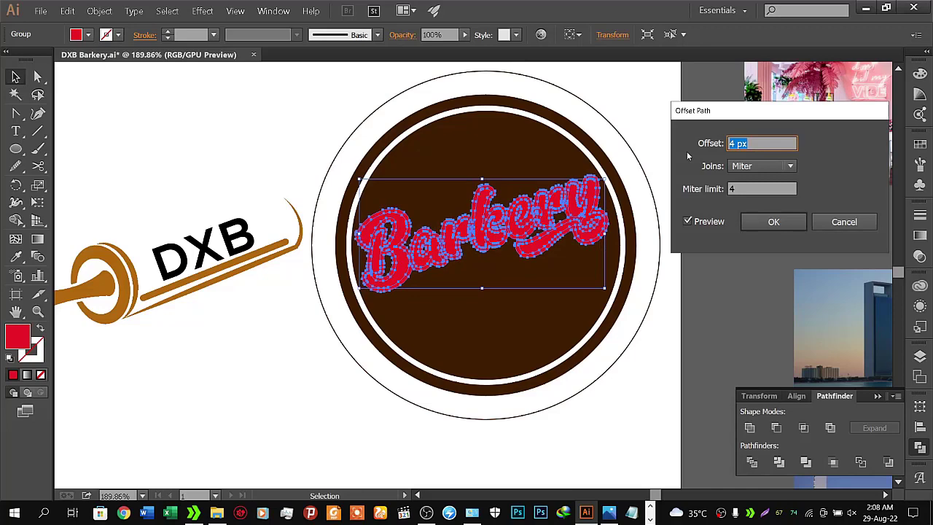
pyautogui.press('Up')
# - Settle the offset at 10 px and apply the outline around the Barkery lettering
pyautogui.press('Up')
pyautogui.press('Up')
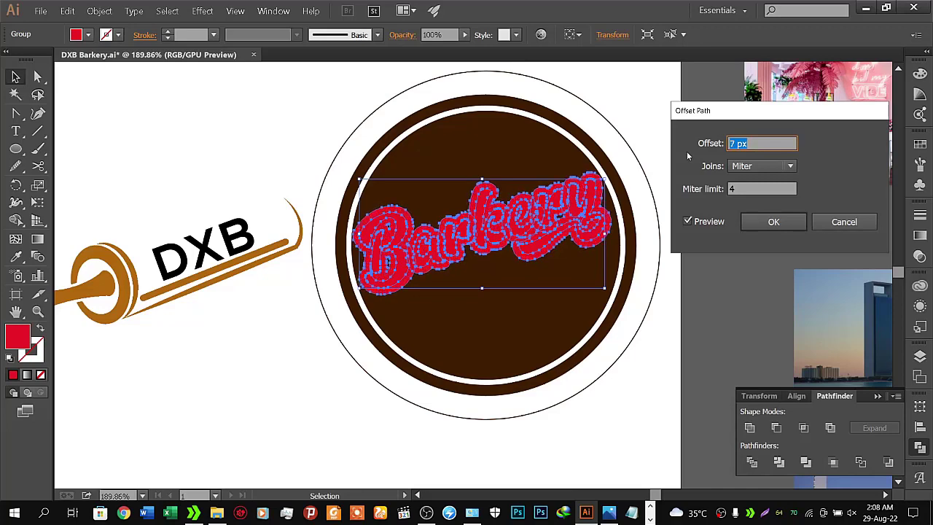
pyautogui.press('Up')
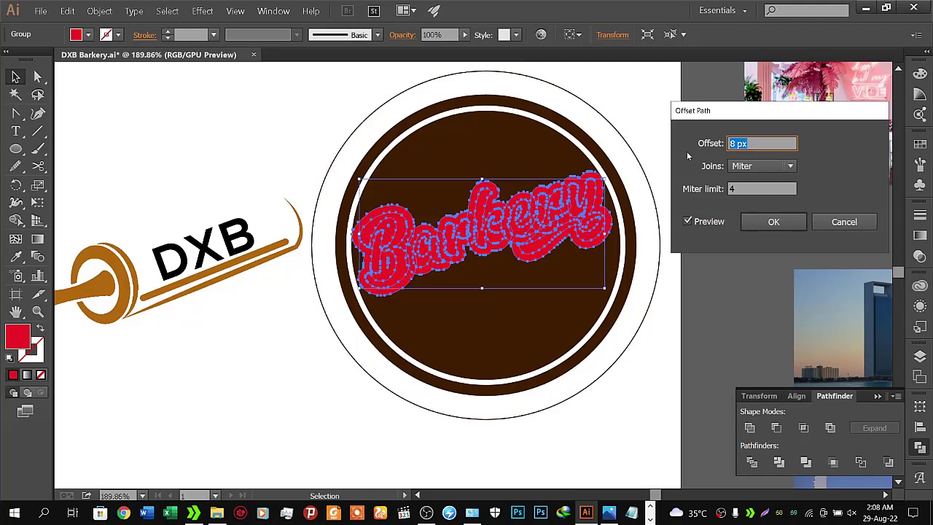
pyautogui.press('Up')
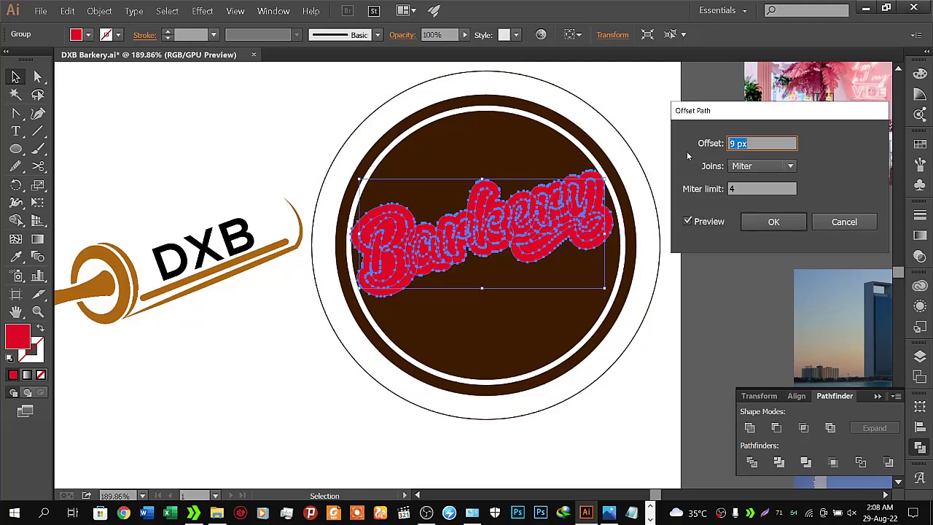
pyautogui.press('Up')
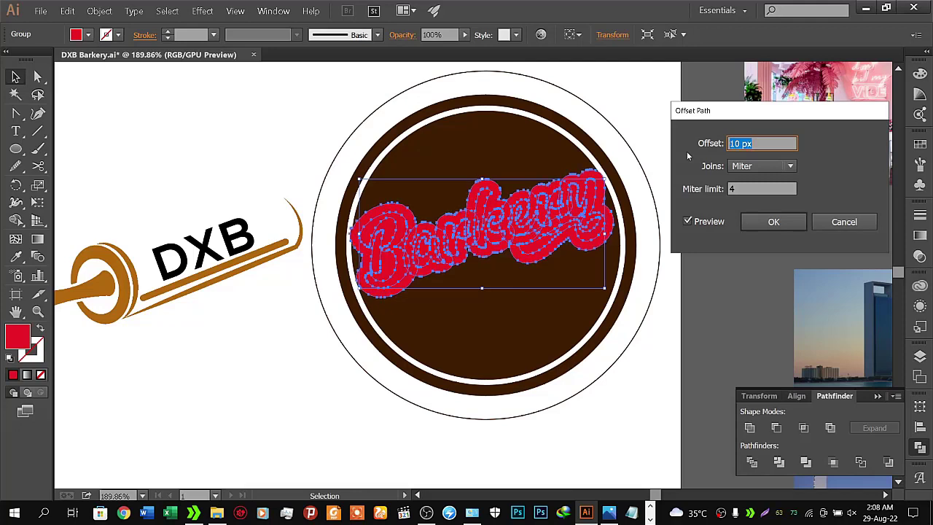
pyautogui.press('Up')
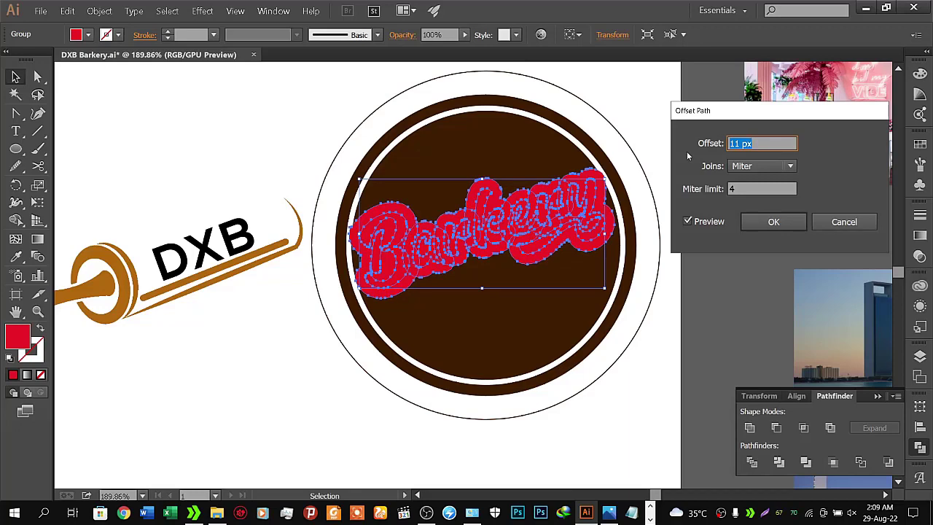
pyautogui.press('Down')
pyautogui.press('Down')
pyautogui.press('Down')
pyautogui.press('Down')
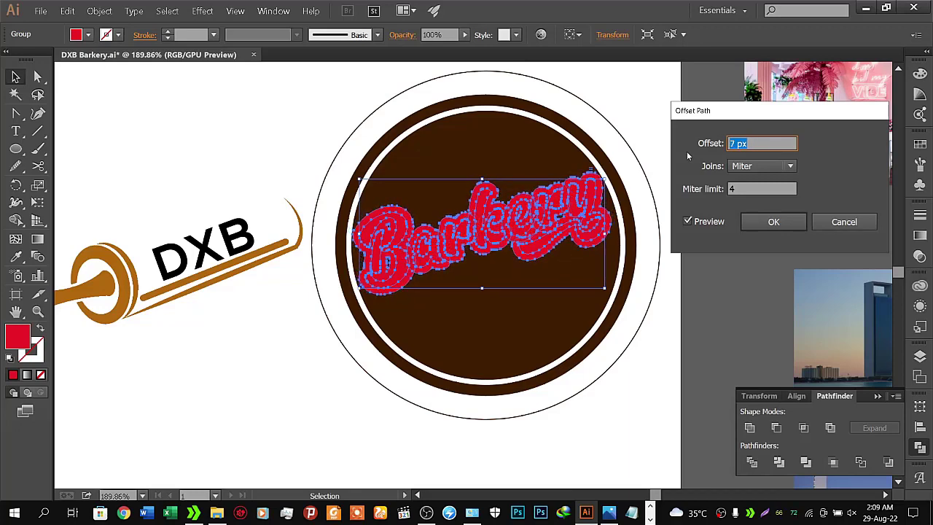
pyautogui.press('Up')
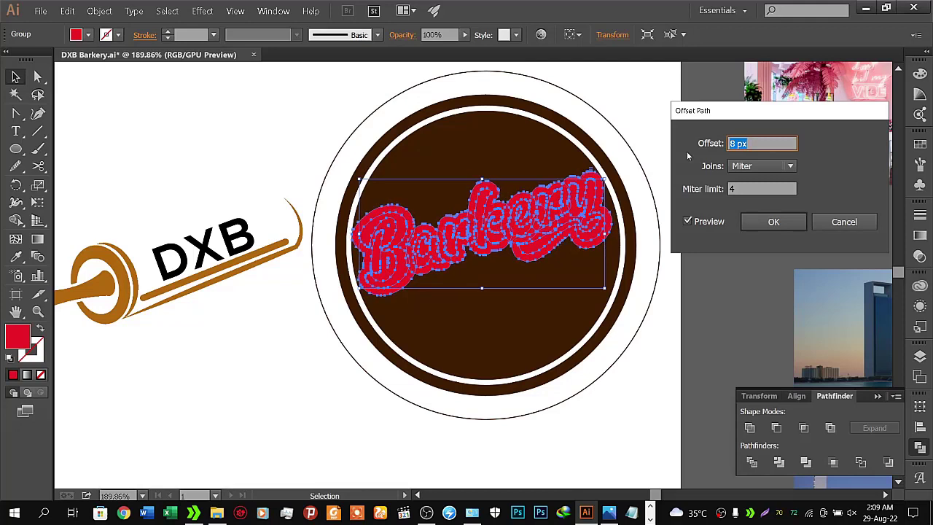
pyautogui.press('Up')
pyautogui.press('Up')
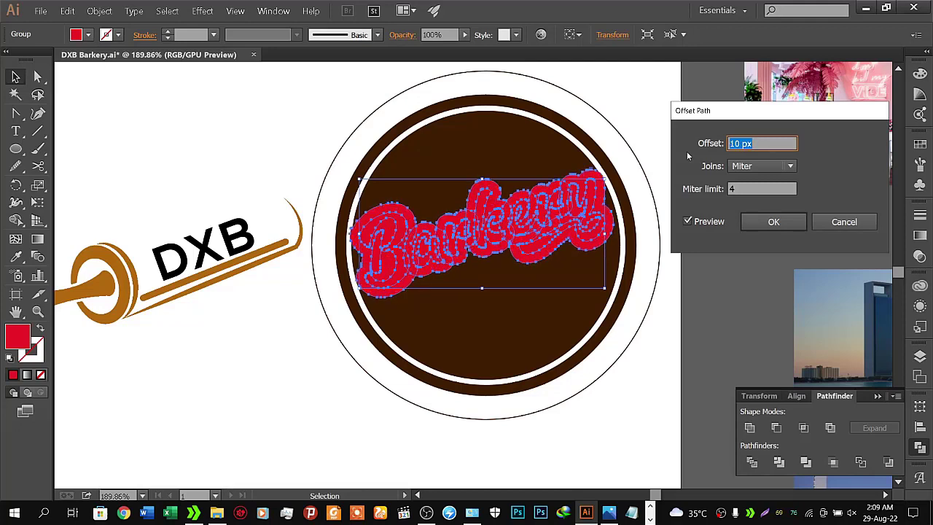
pyautogui.click(772, 222)
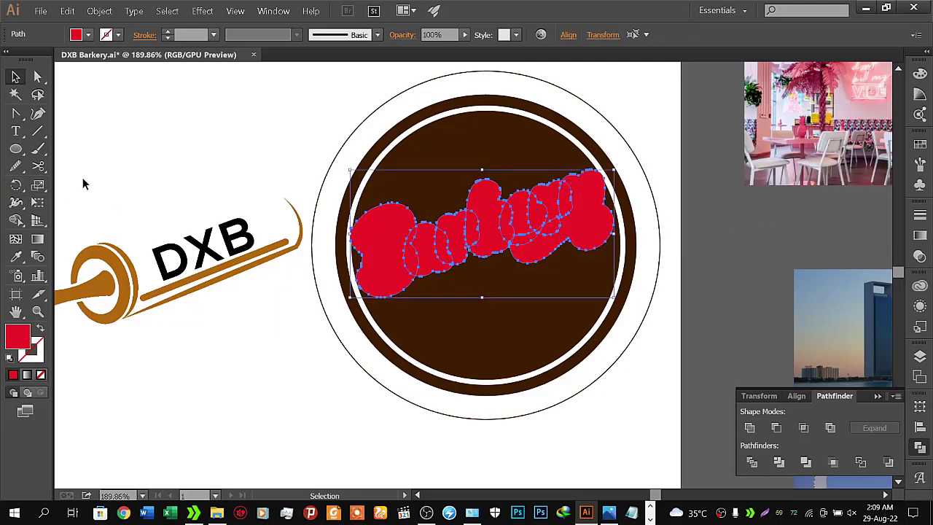
pyautogui.click(237, 360)
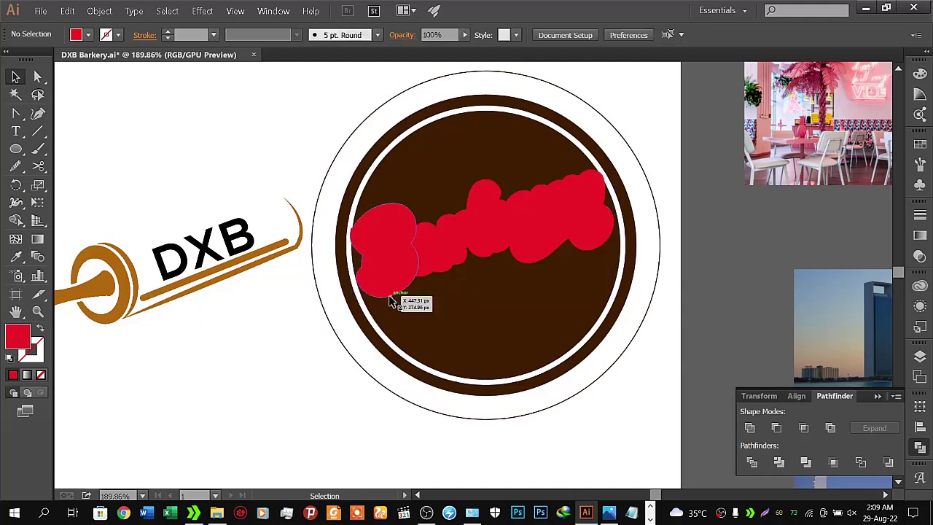
pyautogui.click(391, 293)
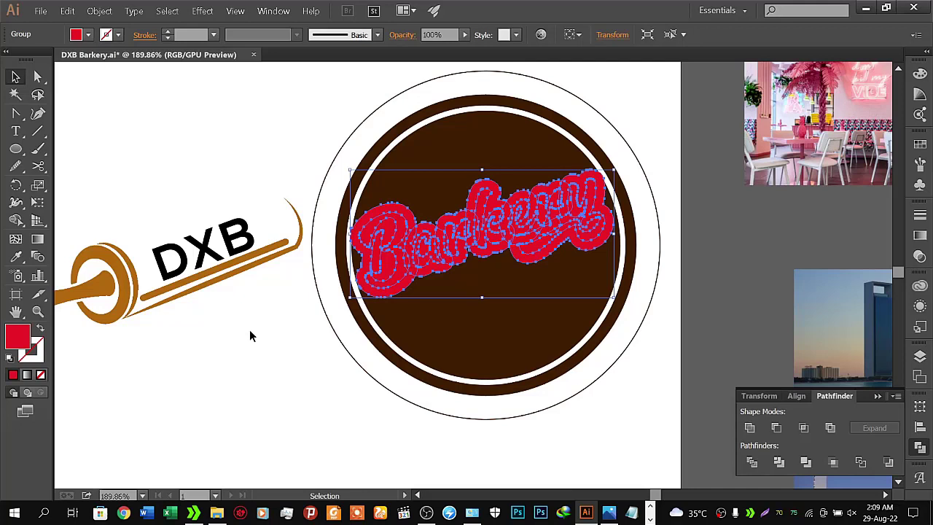
pyautogui.click(249, 336)
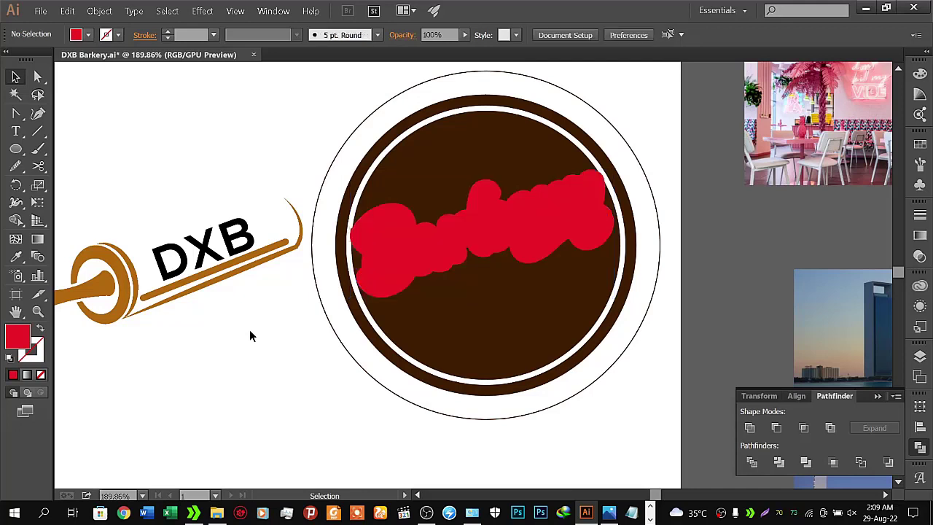
pyautogui.click(405, 287)
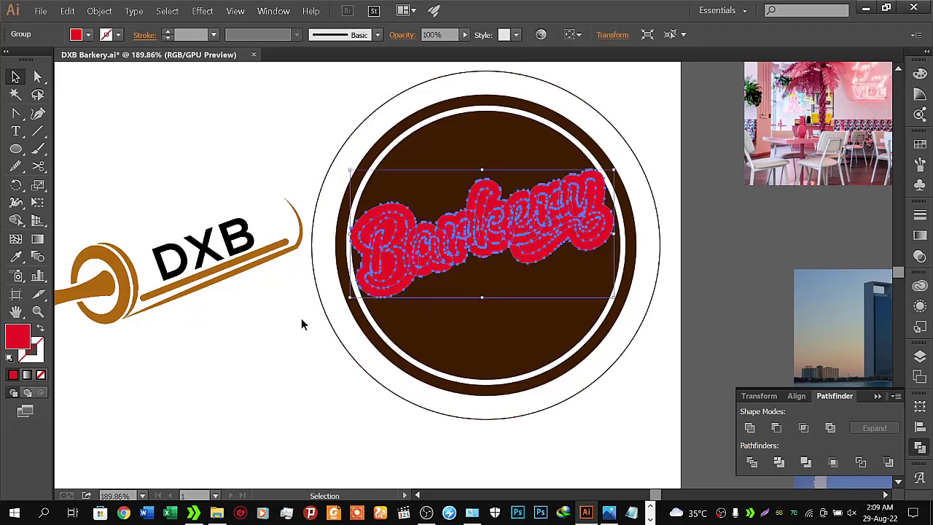
pyautogui.click(286, 295)
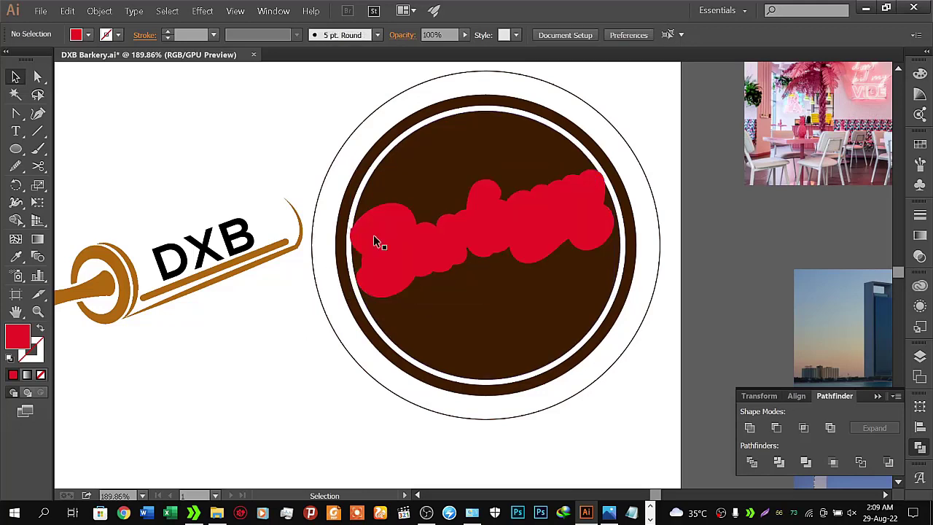
pyautogui.click(462, 167)
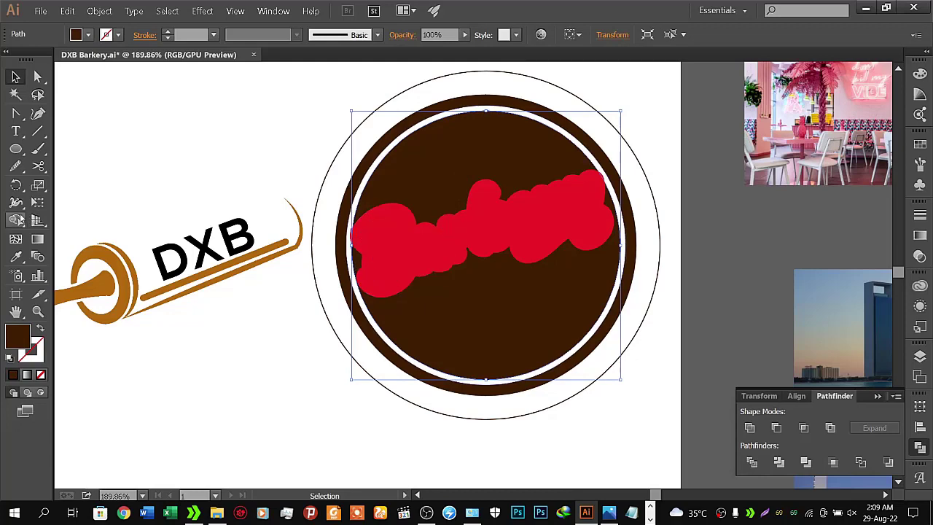
pyautogui.click(16, 220)
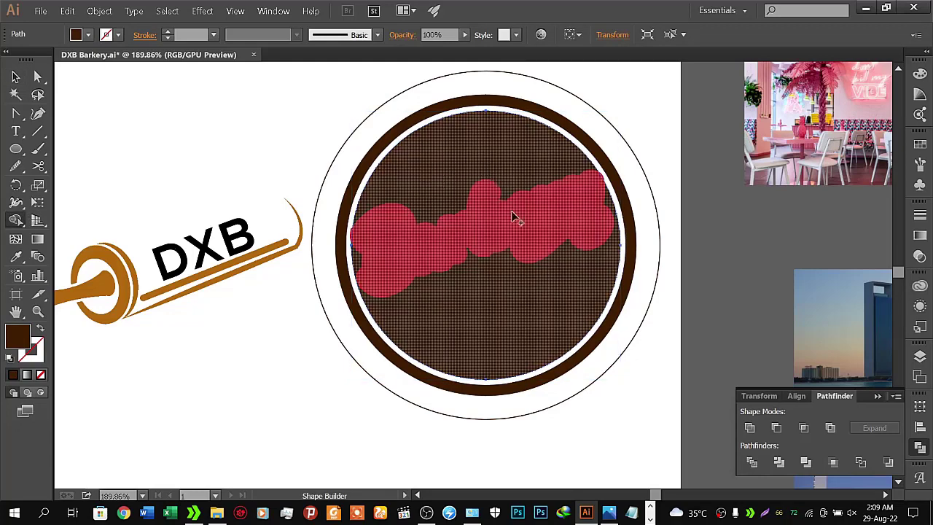
pyautogui.click(15, 76)
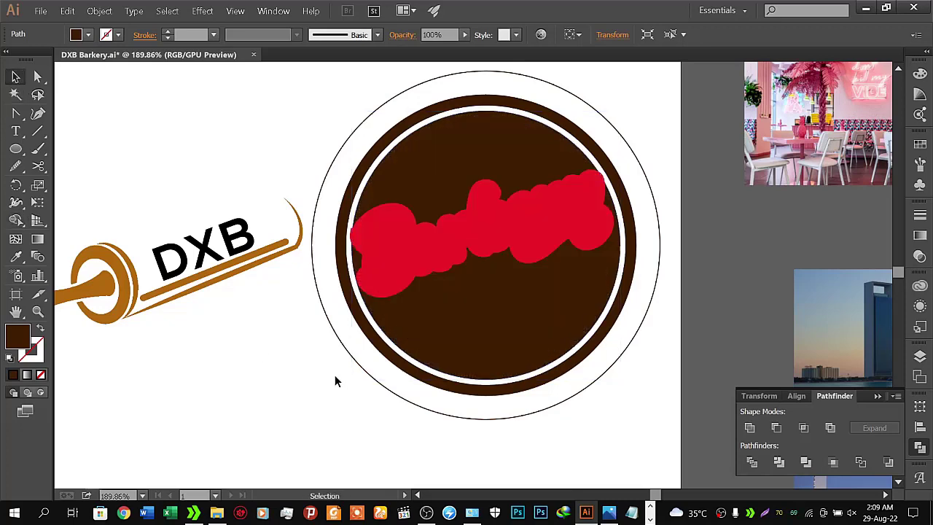
pyautogui.click(393, 284)
pyautogui.click(15, 220)
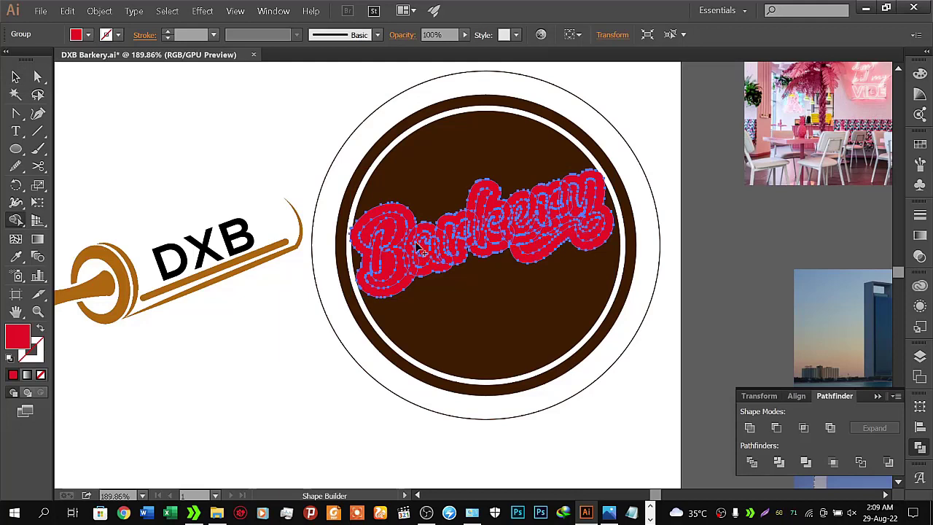
pyautogui.click(366, 262)
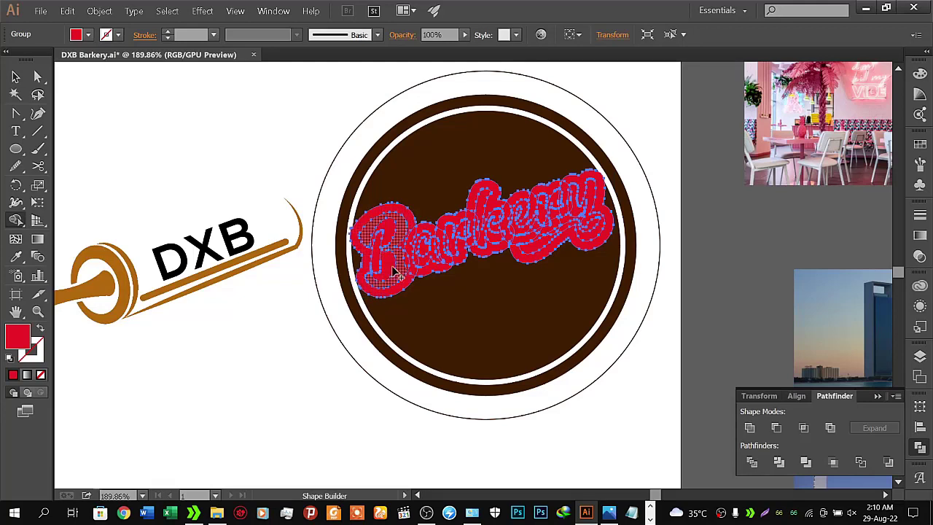
pyautogui.click(15, 76)
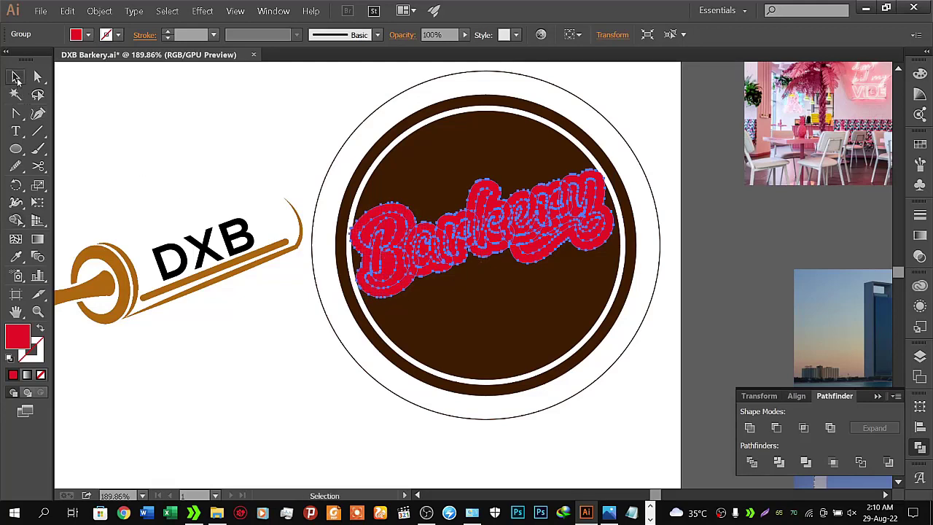
pyautogui.click(229, 322)
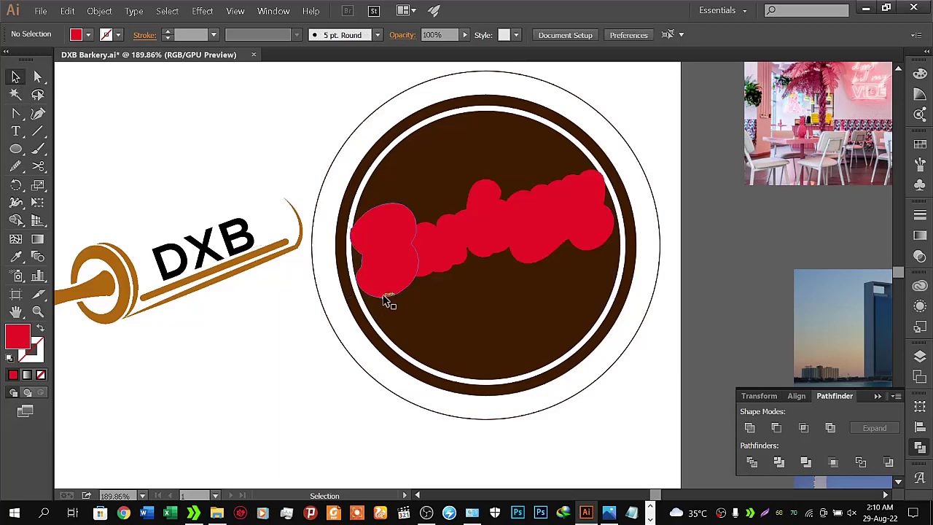
pyautogui.click(389, 295)
# - Try ungrouping the Barkery lettering, then undo to keep it as one group
pyautogui.rightClick(391, 284)
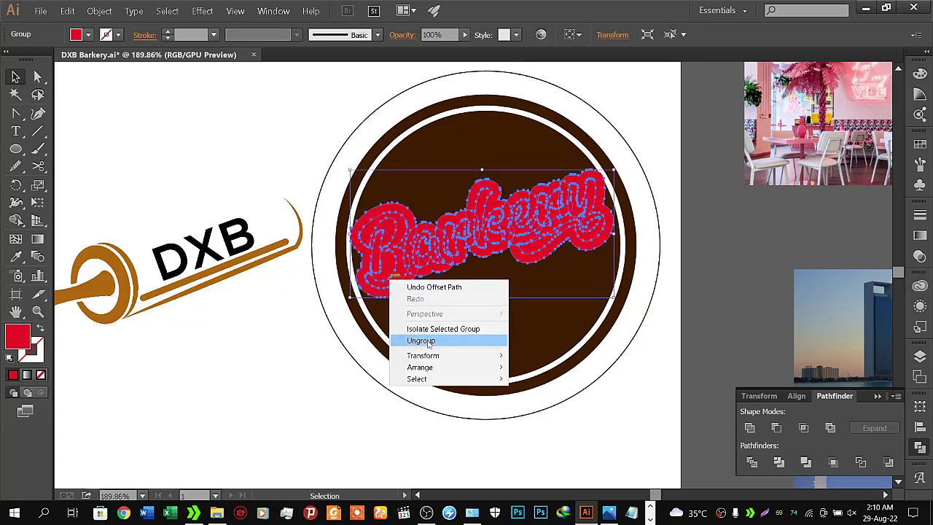
pyautogui.click(421, 340)
pyautogui.click(227, 359)
pyautogui.click(385, 298)
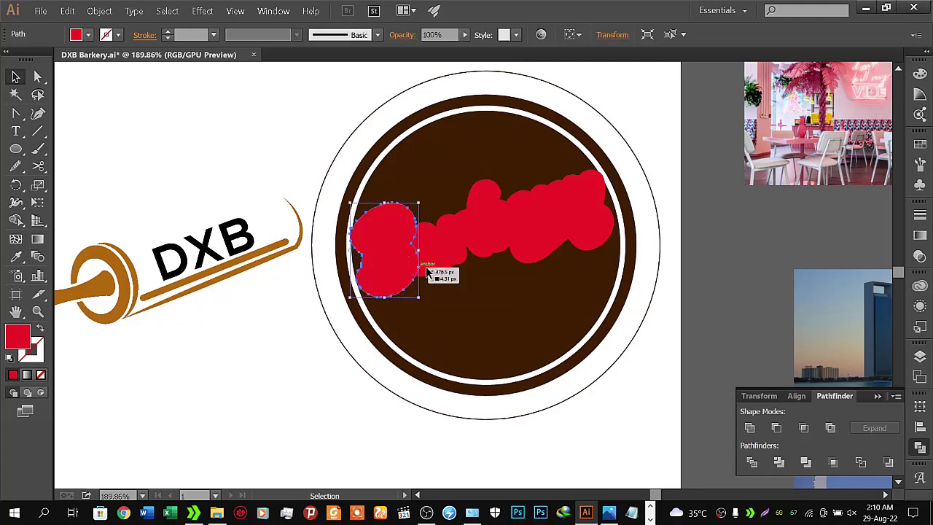
pyautogui.press('a')
pyautogui.hotkey('ctrl', 'z')
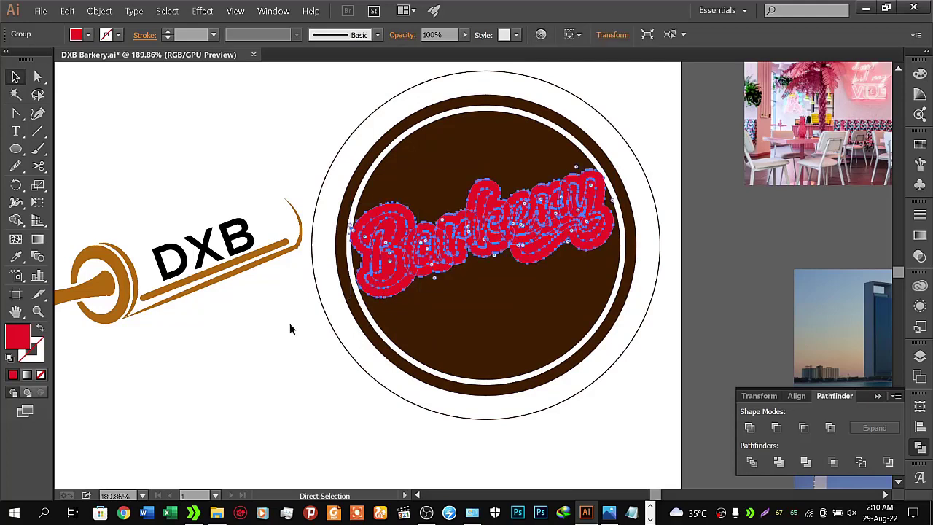
pyautogui.press('v')
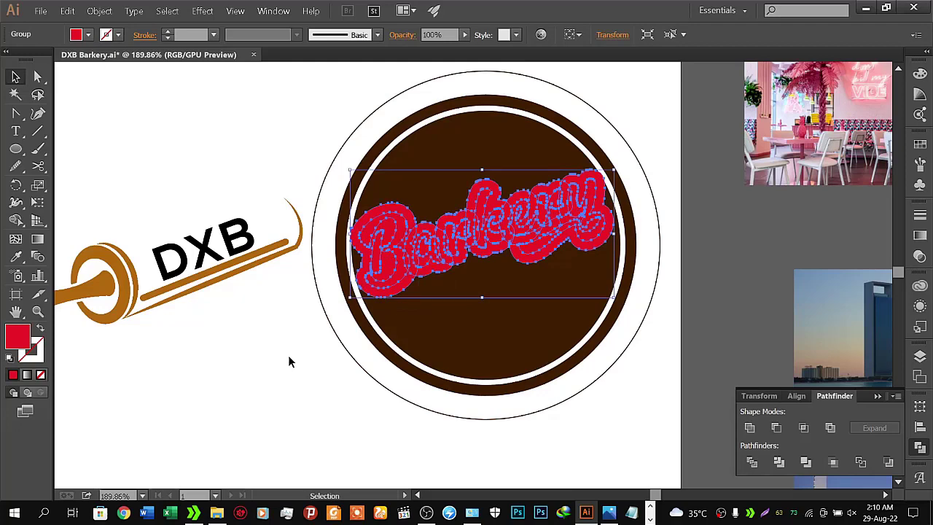
# - Reselect the Barkery group and save the DXB Barkery logo file
pyautogui.click(288, 355)
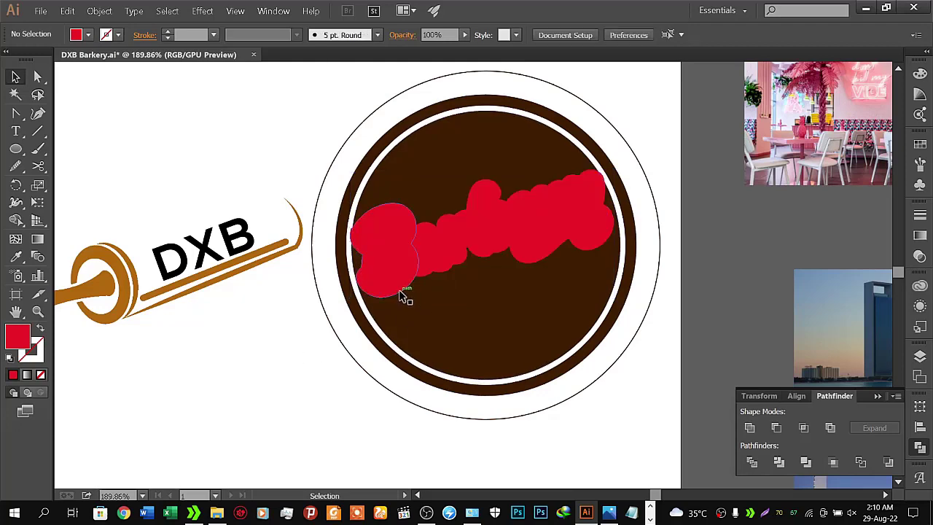
pyautogui.click(401, 293)
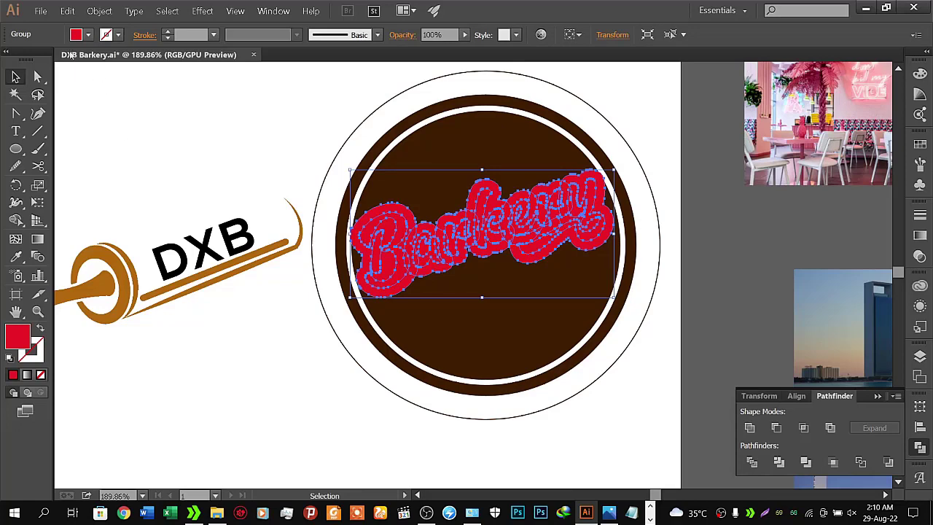
pyautogui.click(41, 10)
pyautogui.click(66, 98)
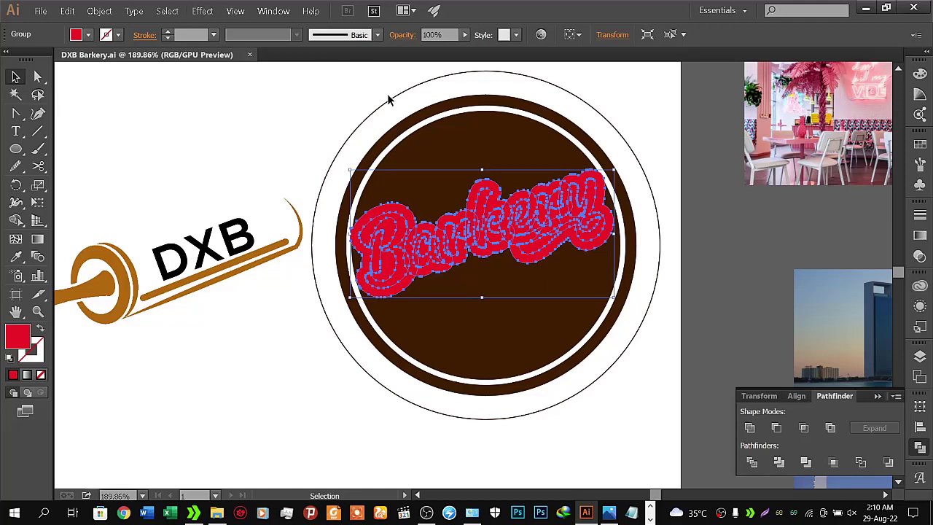
# - Merge the B, arkery letters and lower piece with the inner circle using Shape Builder
pyautogui.keyDown('shift'); pyautogui.click(490, 160); pyautogui.keyUp('shift')
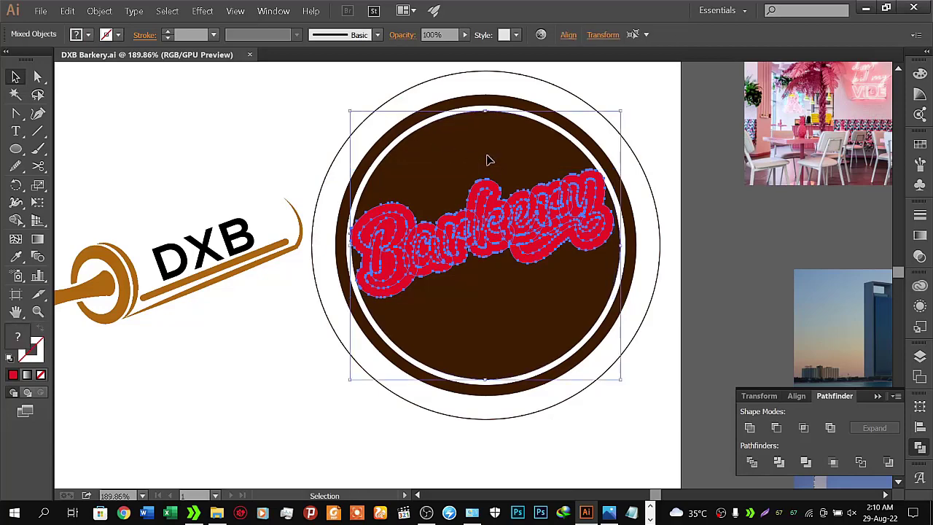
pyautogui.click(17, 222)
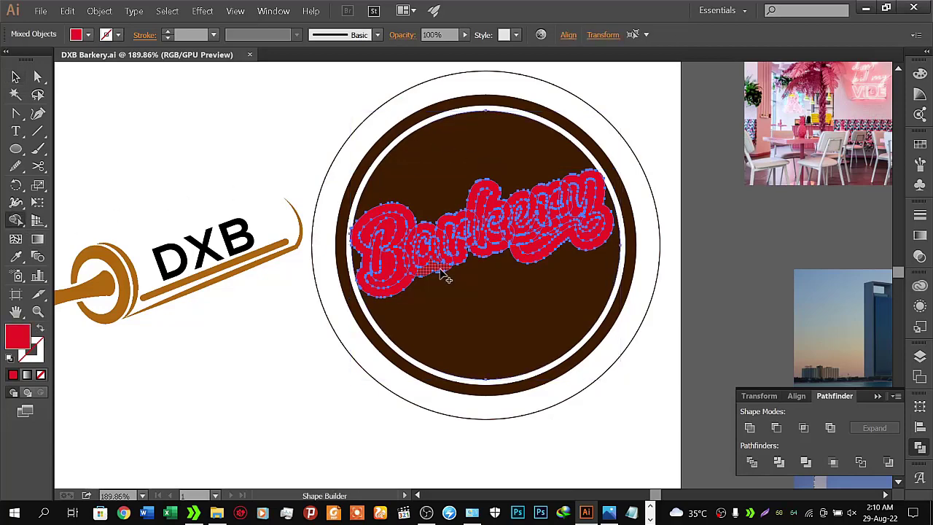
pyautogui.click(393, 256)
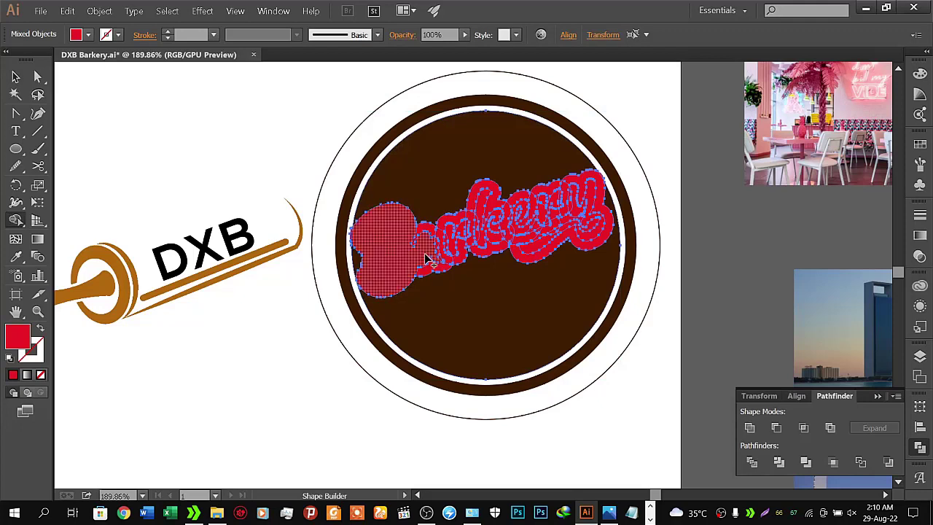
pyautogui.moveTo(467, 232)
pyautogui.mouseDown()
pyautogui.moveTo(594, 237)
pyautogui.moveTo(501, 251)
pyautogui.moveTo(434, 273)
pyautogui.mouseUp()
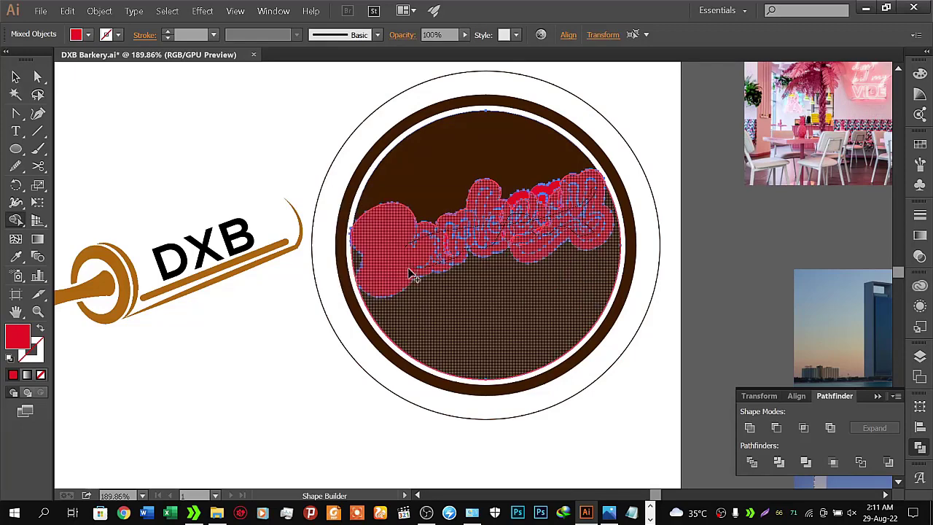
pyautogui.moveTo(433, 274)
pyautogui.mouseDown()
pyautogui.moveTo(410, 272)
pyautogui.moveTo(475, 234)
pyautogui.moveTo(427, 246)
pyautogui.mouseUp()
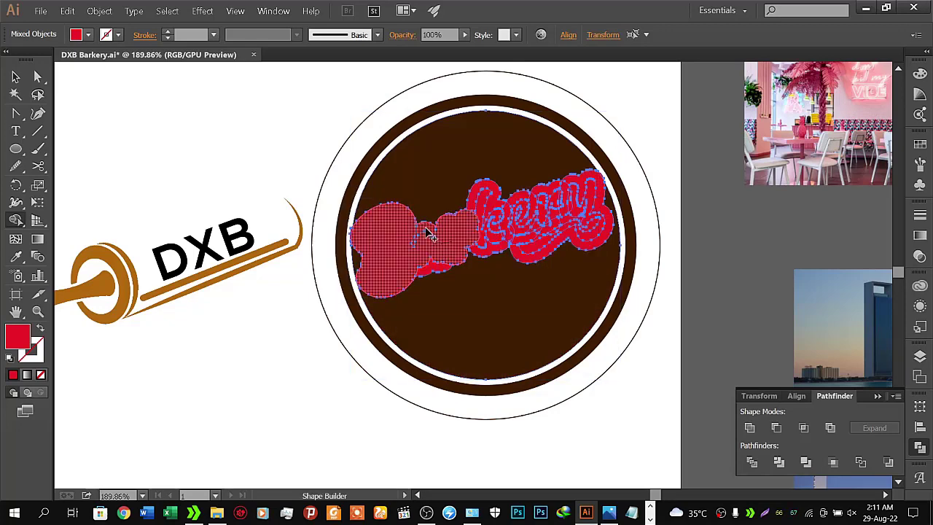
pyautogui.click(437, 267)
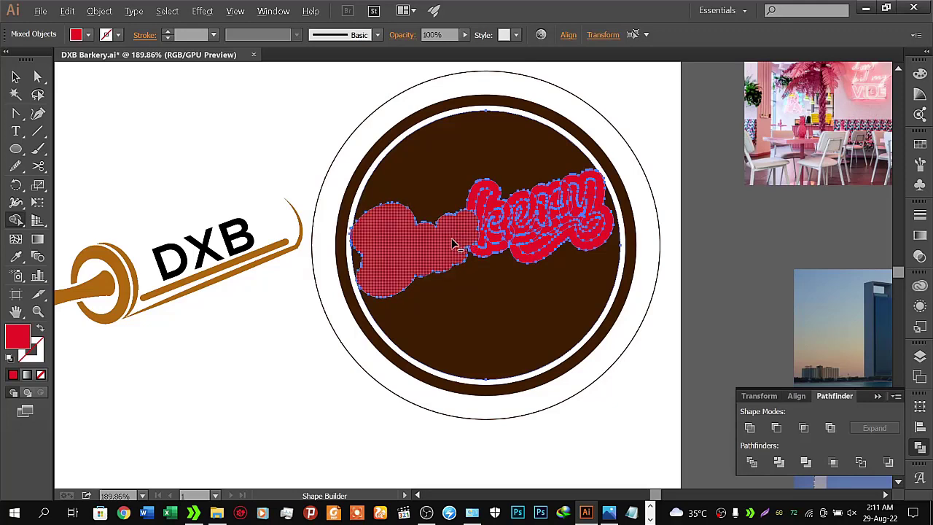
pyautogui.click(413, 248)
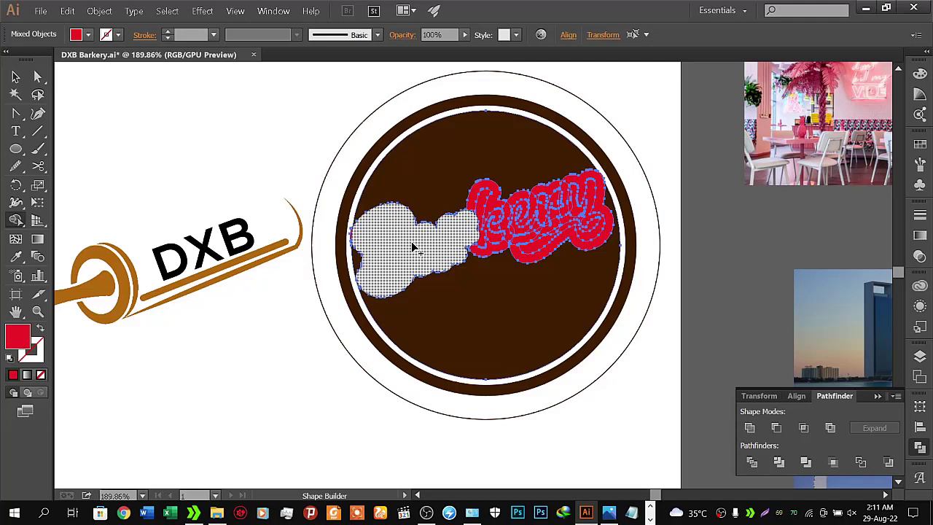
# - Undo the shape merges to bring back the live red Barkery text
pyautogui.press('v')
pyautogui.hotkey('ctrl', 'z')
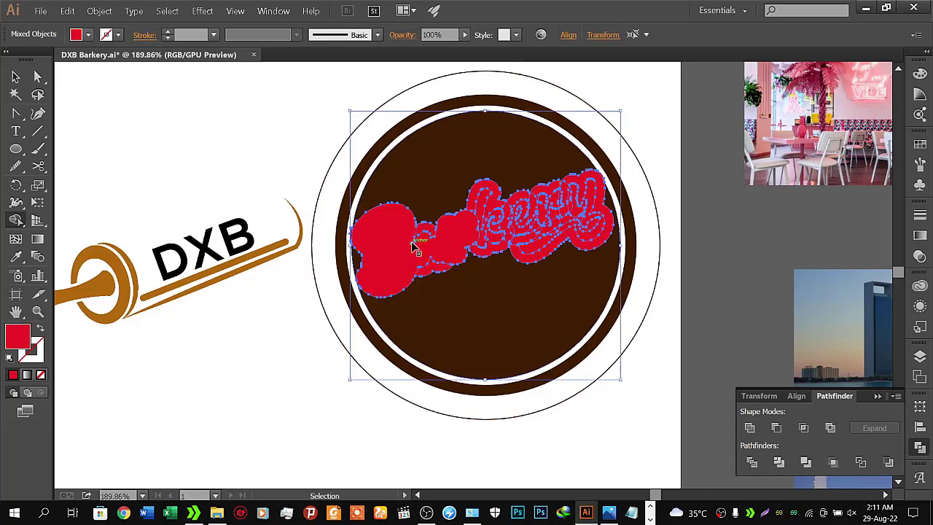
pyautogui.hotkey('ctrl', 'z')
pyautogui.hotkey('ctrl', 'z')
pyautogui.hotkey('shift', 'm')
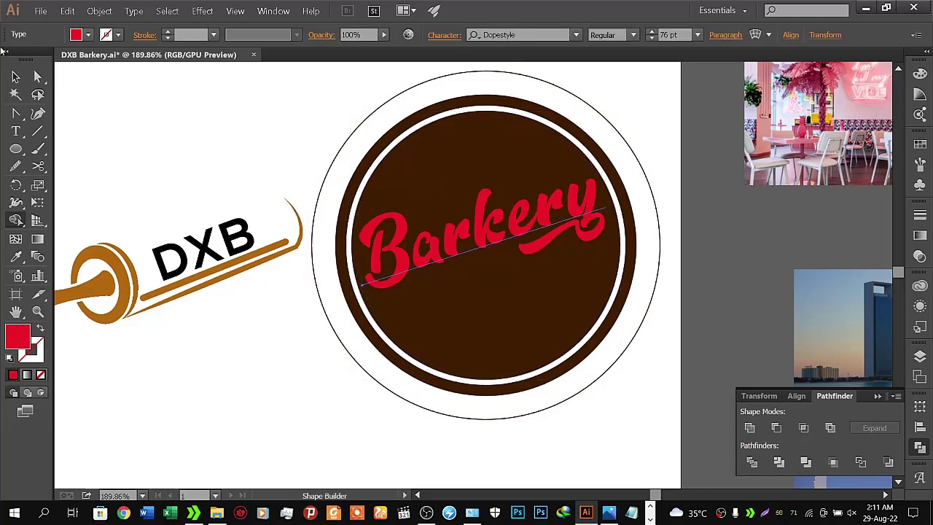
# - Undo and then redo the red swatch on the Barkery text via the Edit menu
pyautogui.click(15, 77)
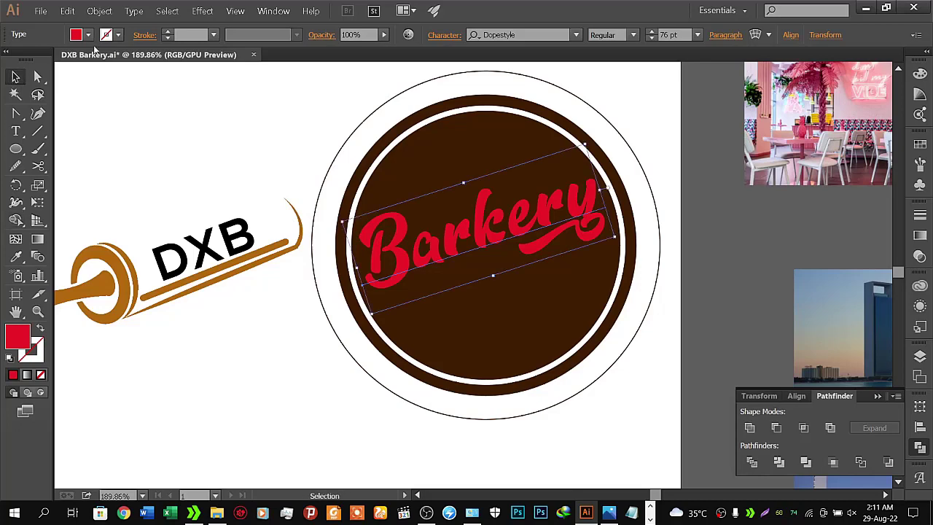
pyautogui.click(73, 12)
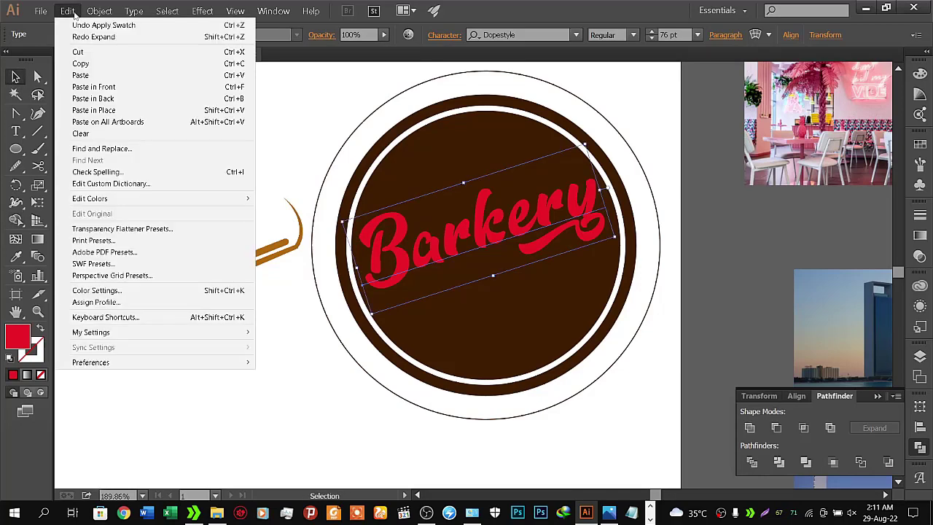
pyautogui.click(86, 25)
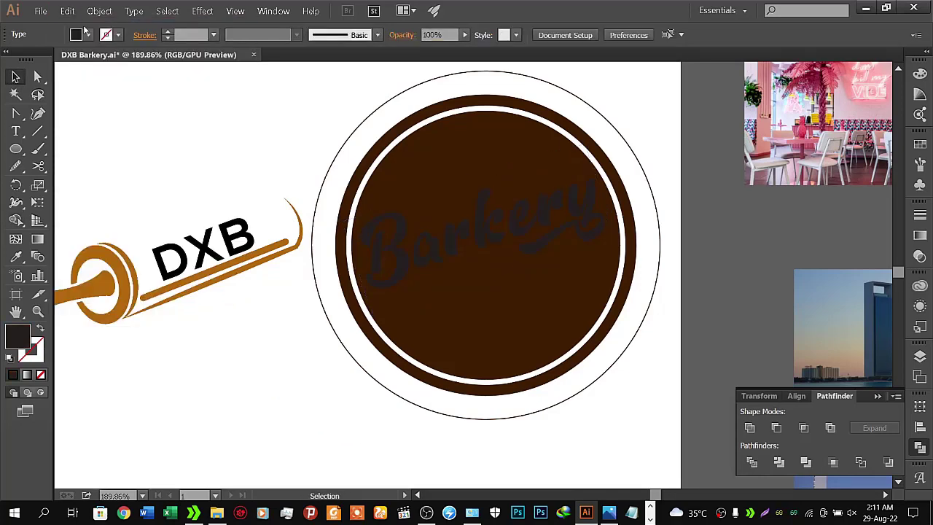
pyautogui.click(67, 11)
pyautogui.click(84, 37)
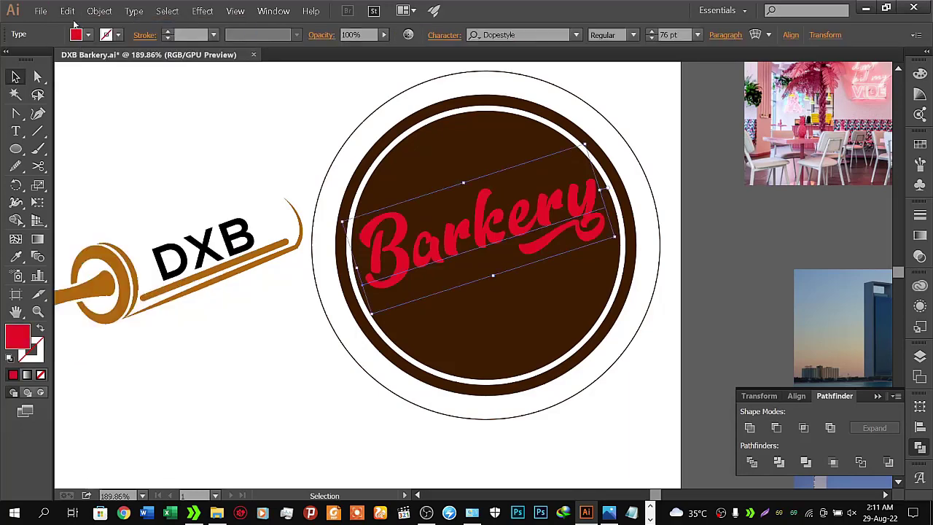
pyautogui.click(67, 11)
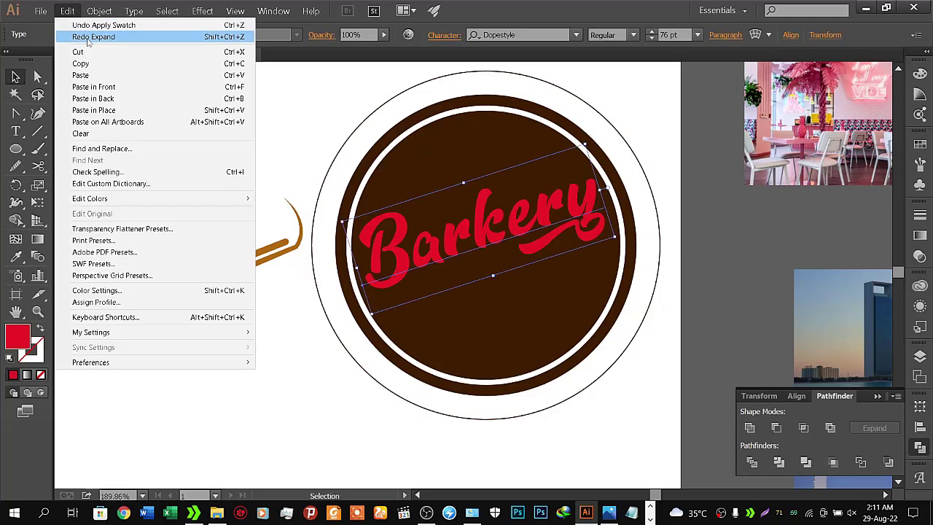
# - Redo Expand, Offset Path and Merge to restore the red bubbly Barkery lettering
pyautogui.click(87, 37)
pyautogui.click(67, 11)
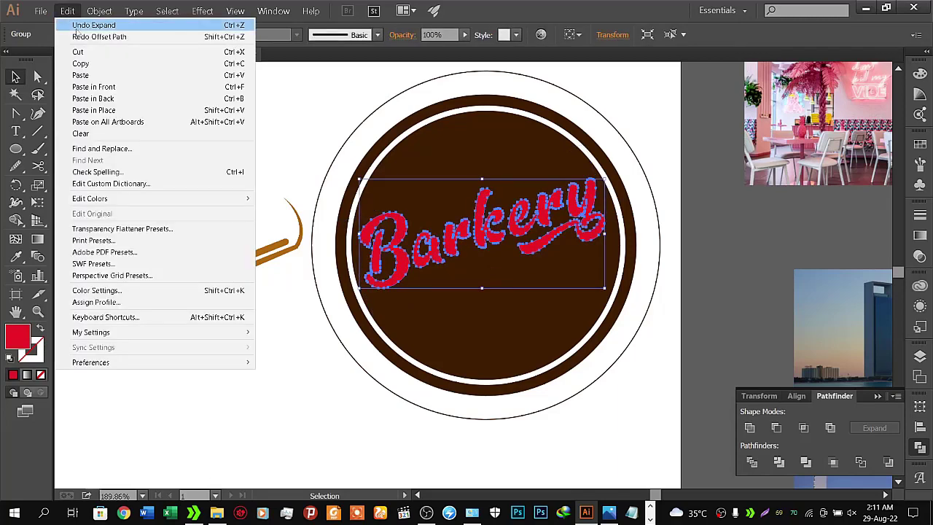
pyautogui.click(80, 36)
pyautogui.click(67, 11)
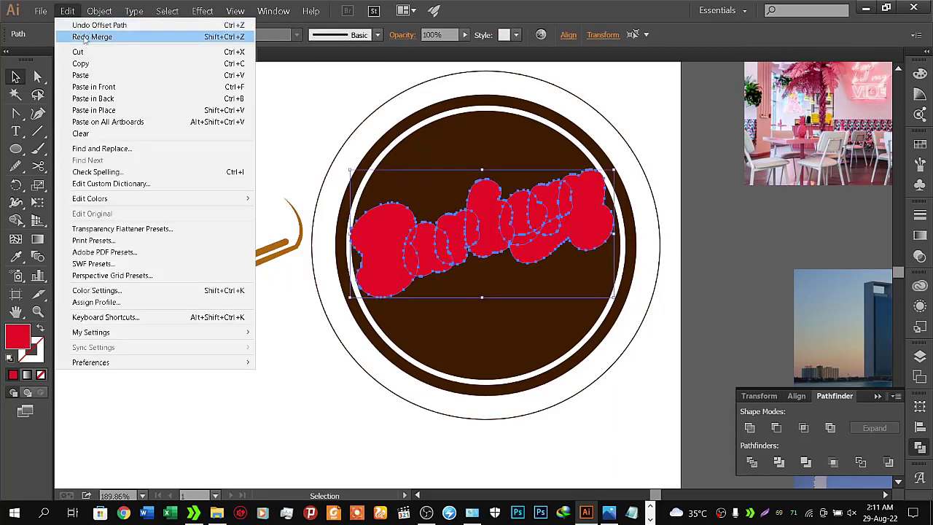
pyautogui.click(85, 37)
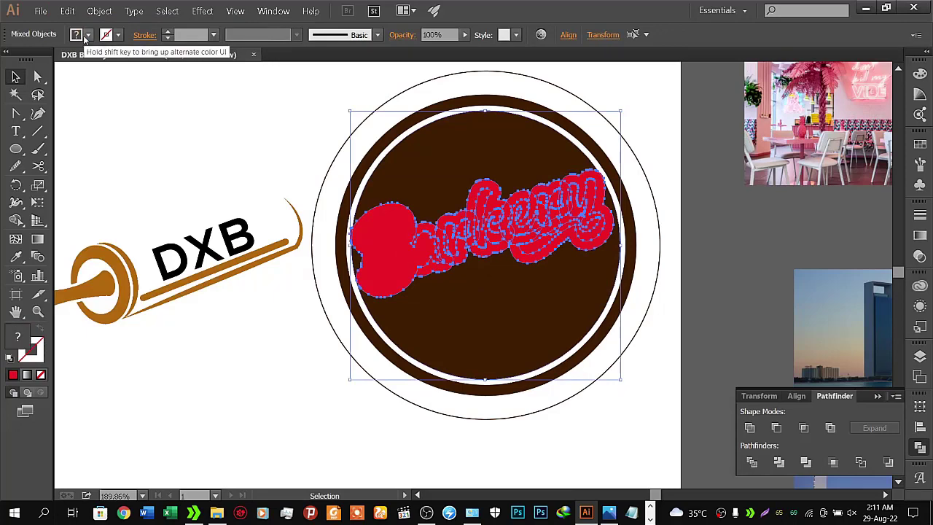
pyautogui.click(323, 185)
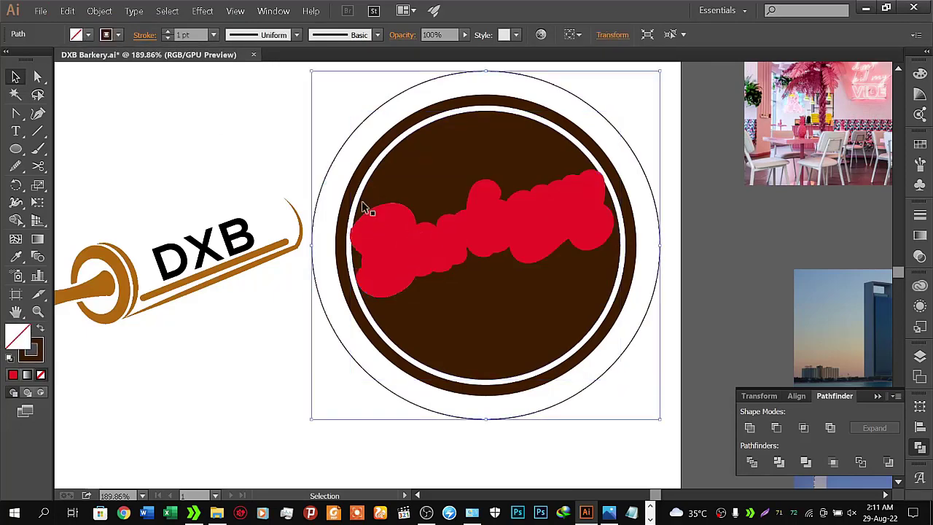
pyautogui.click(432, 232)
pyautogui.click(290, 184)
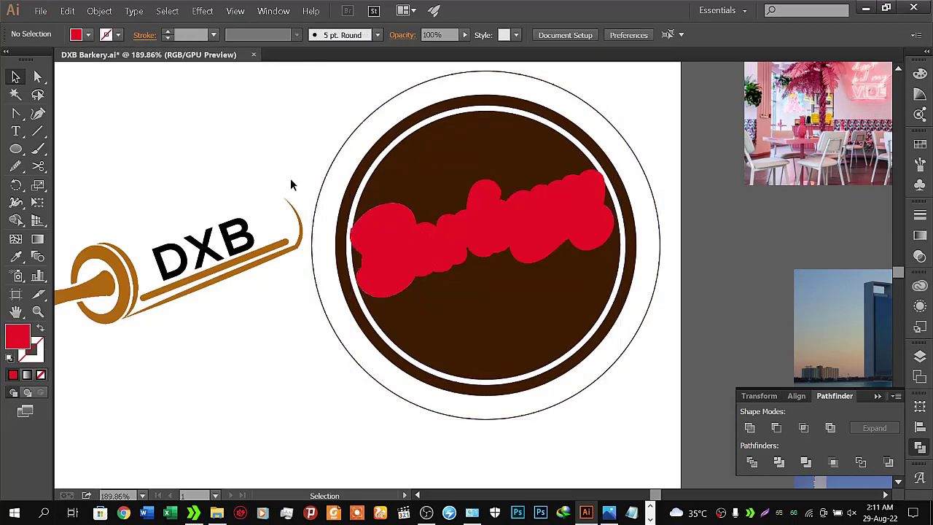
pyautogui.click(67, 10)
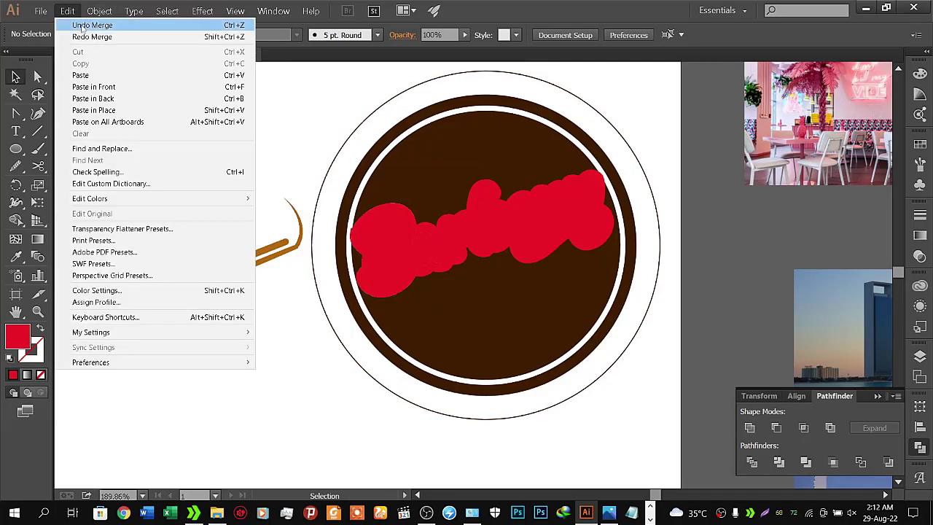
# - Undo the merge and revert an accidental enlargement of the circle and lettering
pyautogui.click(80, 25)
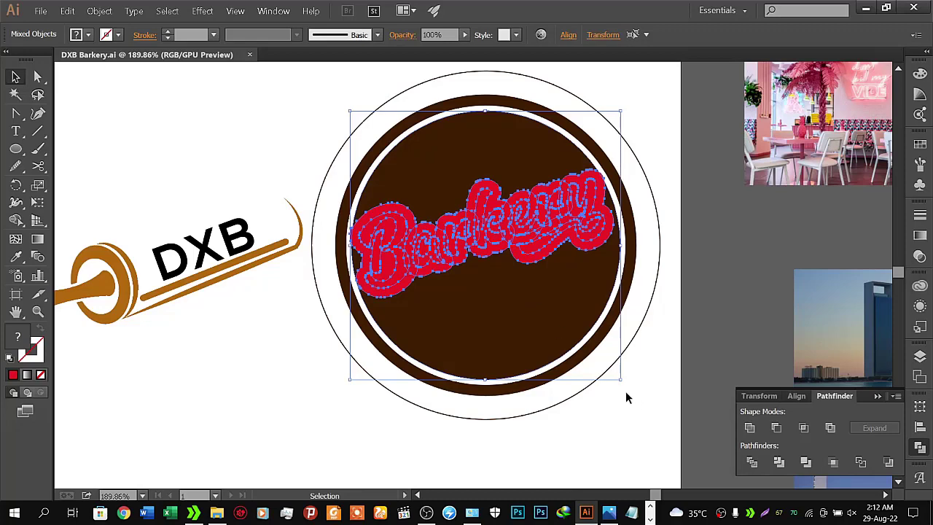
pyautogui.moveTo(620, 379); pyautogui.dragTo(633, 391)
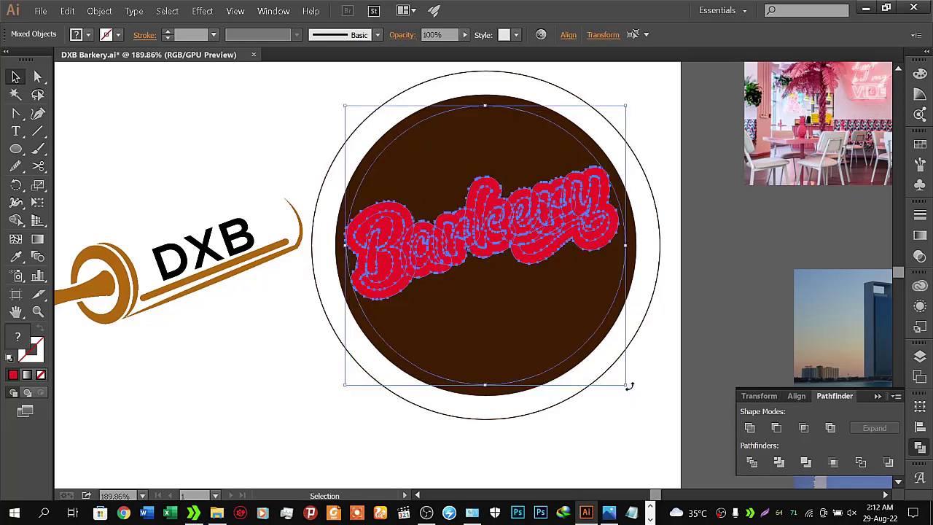
pyautogui.press('a')
pyautogui.press('v')
# - Scale the Barkery lettering group by its corner handle to nearly fill the circle
pyautogui.click(602, 430)
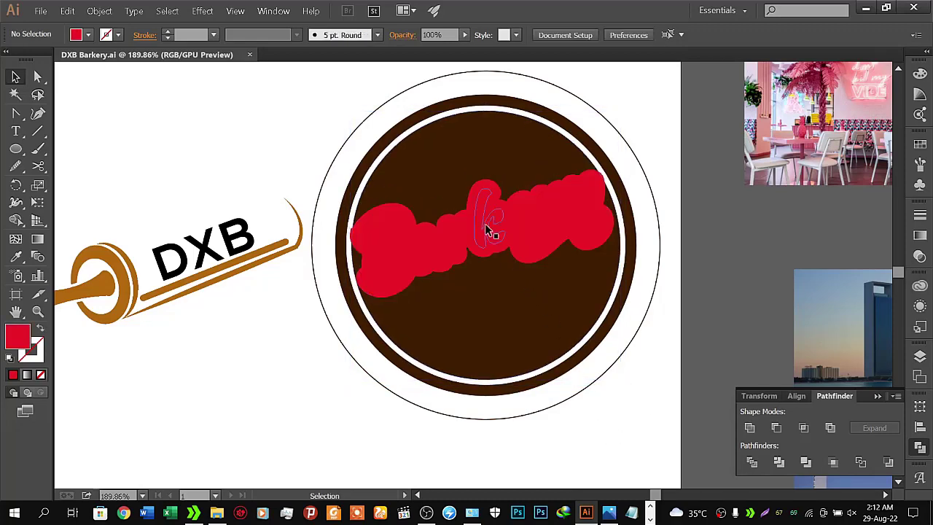
pyautogui.click(489, 229)
pyautogui.moveTo(615, 297); pyautogui.dragTo(629, 306)
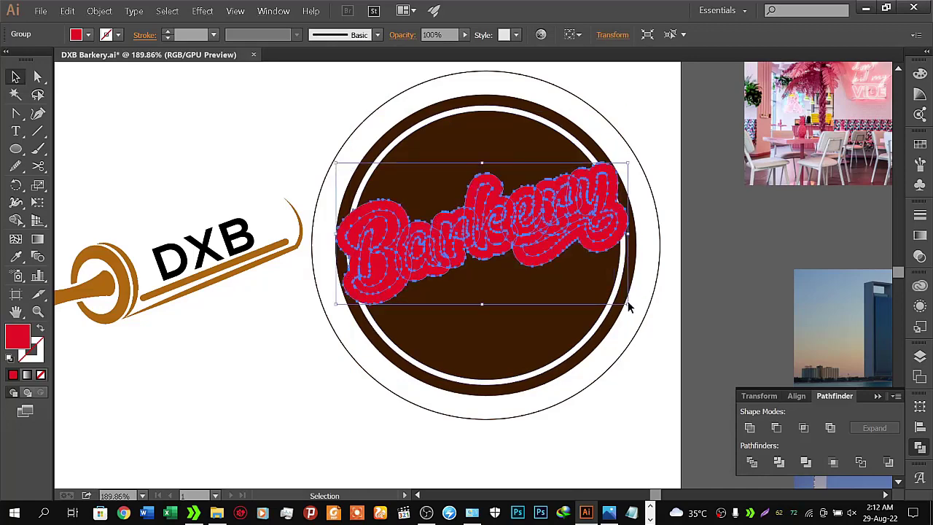
pyautogui.moveTo(628, 306); pyautogui.dragTo(622, 302)
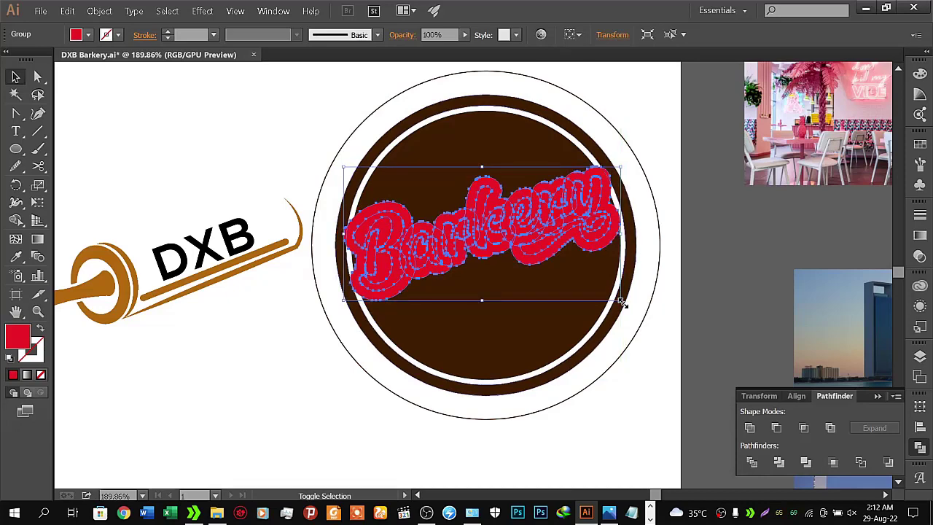
pyautogui.moveTo(621, 302); pyautogui.dragTo(614, 296)
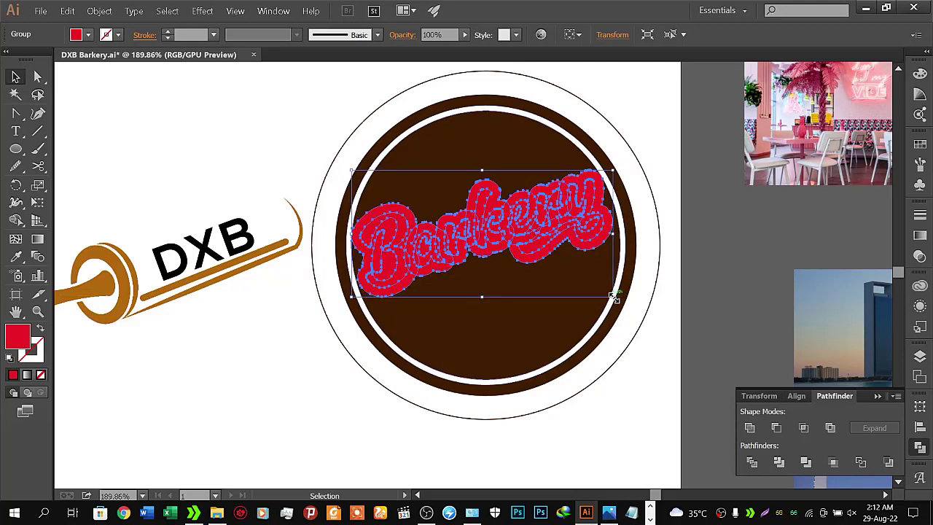
pyautogui.moveTo(614, 298); pyautogui.dragTo(616, 304)
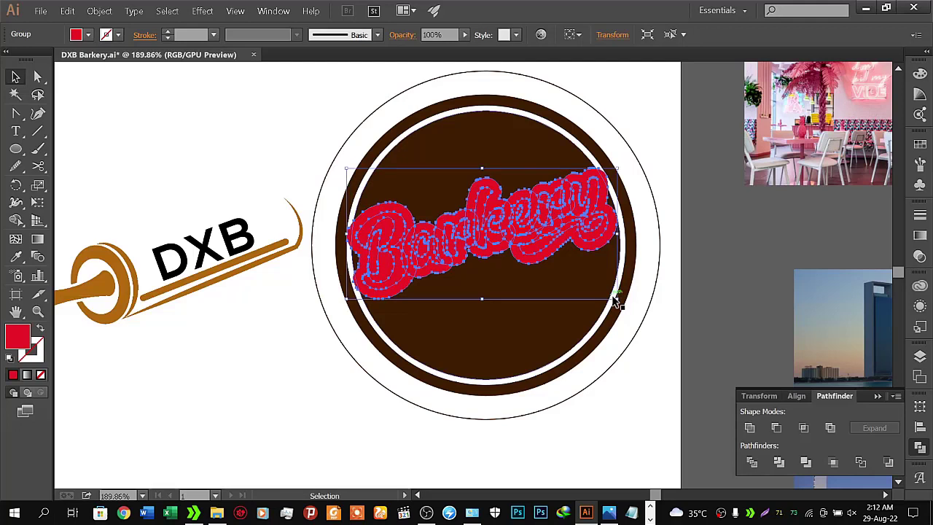
pyautogui.click(323, 340)
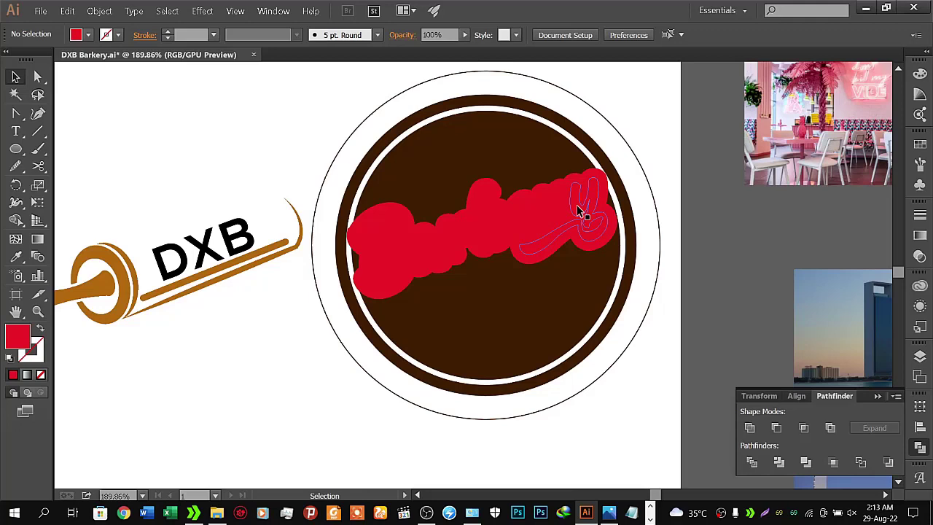
# - Ungroup the red Barkery lettering group
pyautogui.click(474, 149)
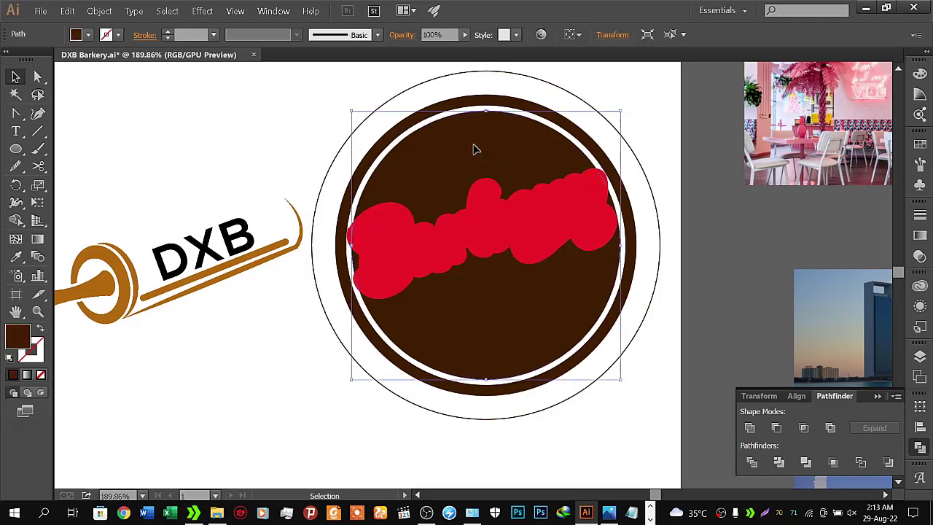
pyautogui.click(572, 209)
pyautogui.rightClick(573, 210)
pyautogui.click(616, 272)
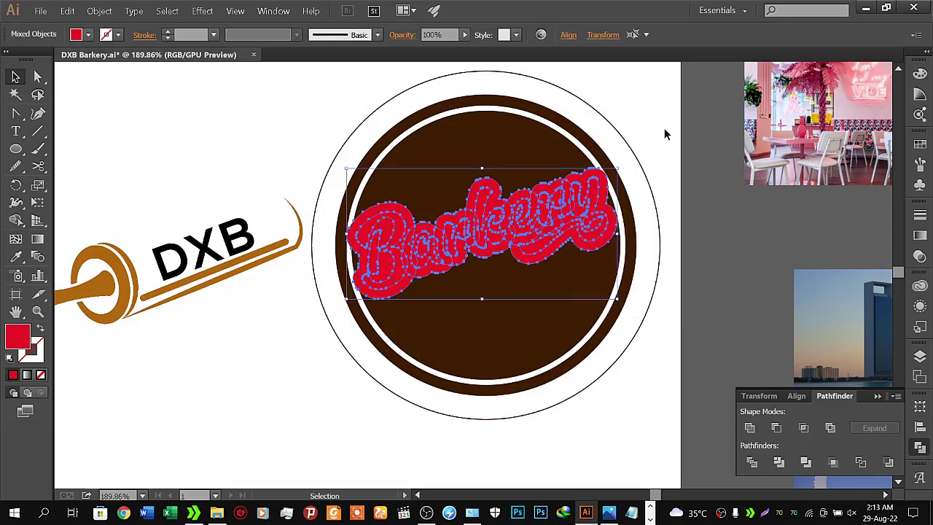
pyautogui.click(660, 130)
# - Cut the lettering out of the brown circle with Pathfinder Minus Front, then undo it
pyautogui.click(525, 159)
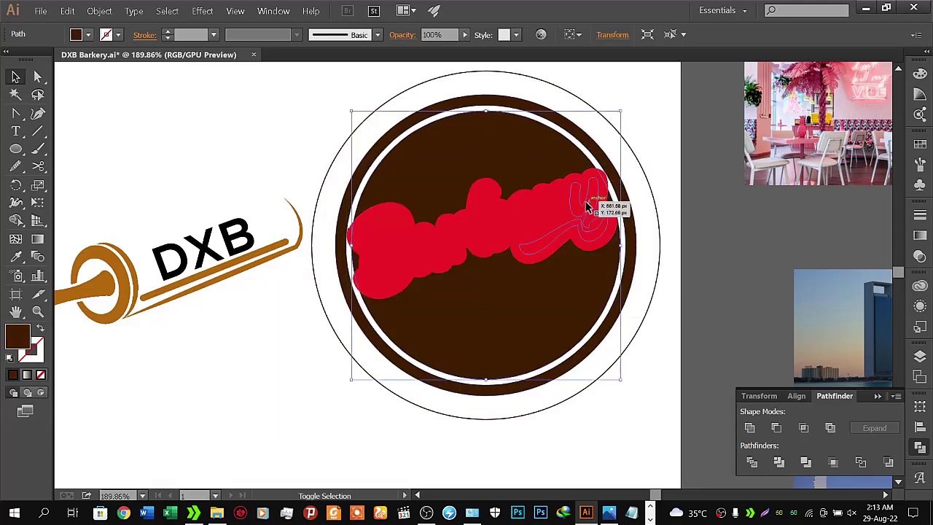
pyautogui.keyDown('shift'); pyautogui.click(611, 233); pyautogui.keyUp('shift')
pyautogui.click(776, 428)
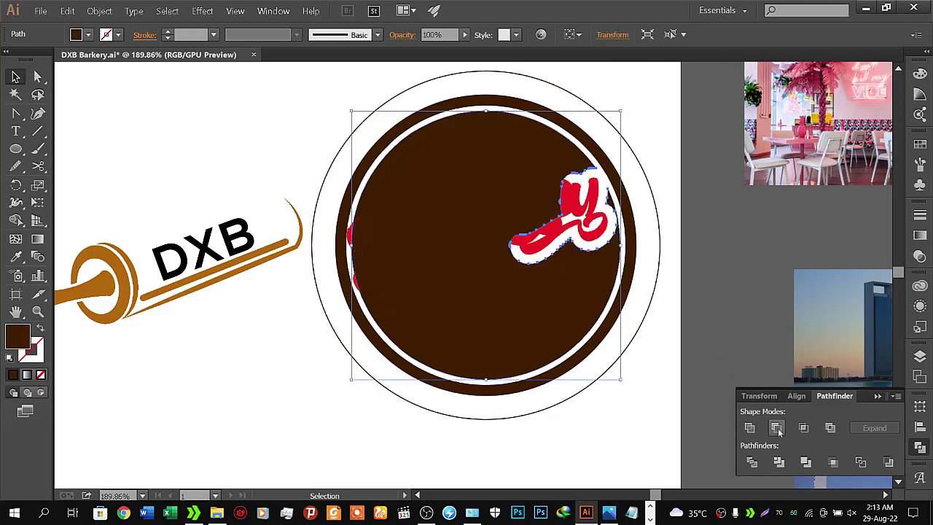
pyautogui.click(673, 293)
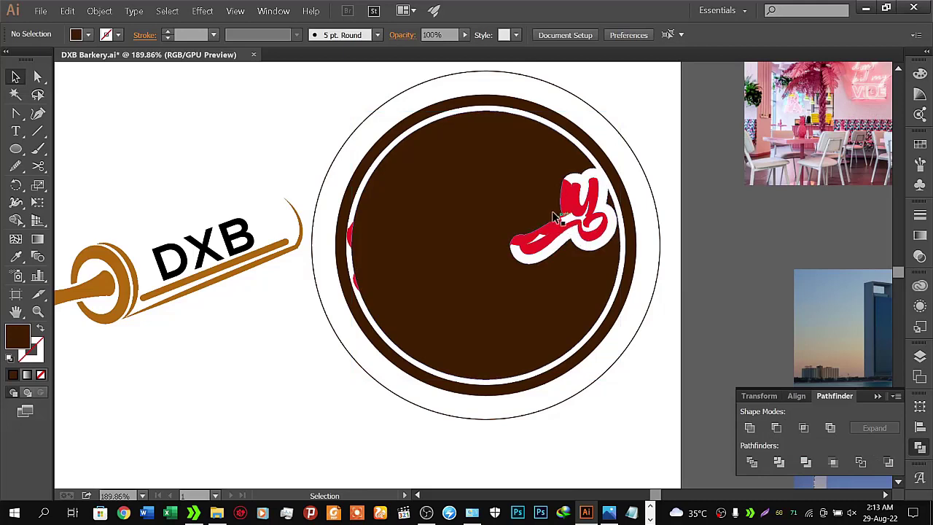
pyautogui.hotkey('ctrl', 'z')
pyautogui.hotkey('ctrl', 'z')
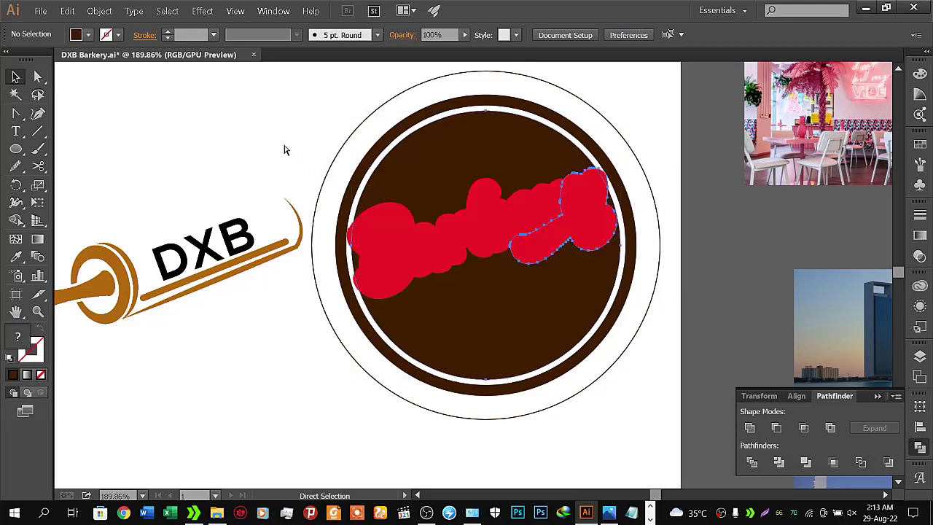
pyautogui.hotkey('ctrl', 'z')
pyautogui.hotkey('ctrl', 'z')
# - Retry the Minus Front cut-out of lettering from the brown circle and undo again
pyautogui.click(405, 260)
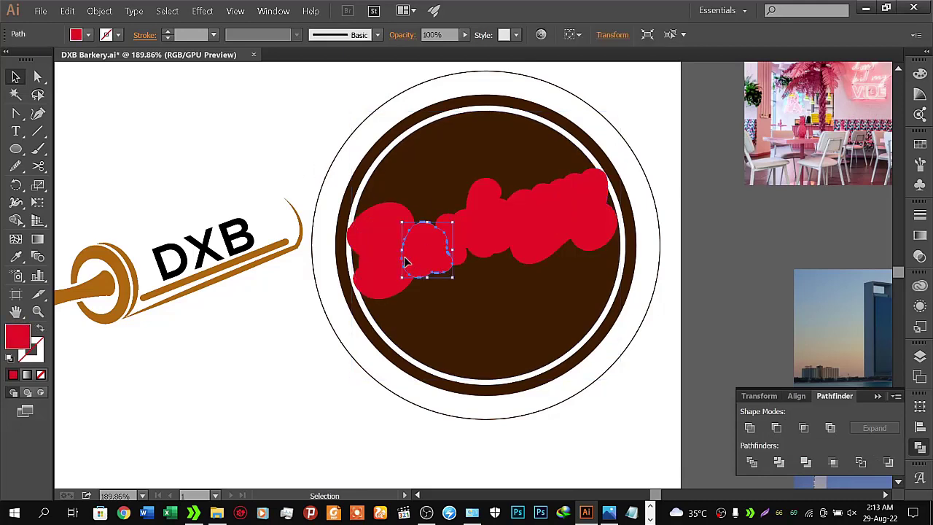
pyautogui.click(282, 159)
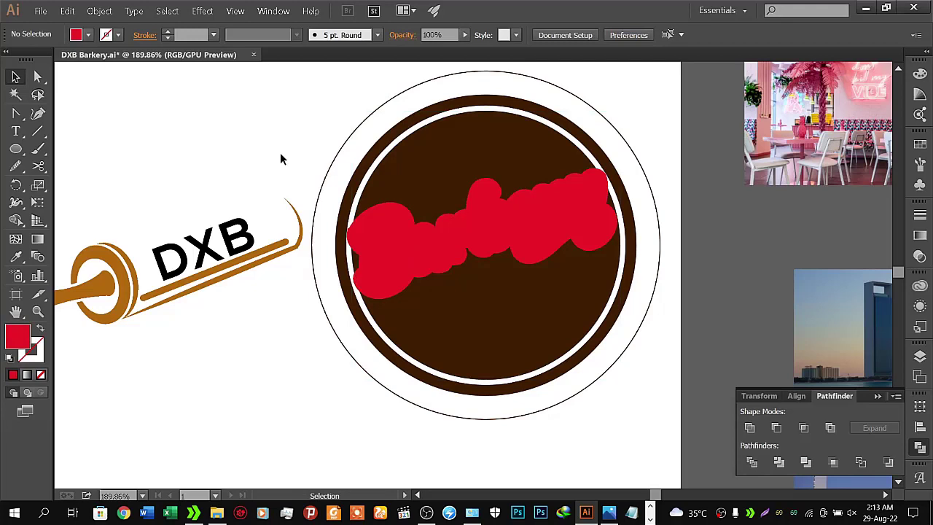
pyautogui.hotkey('ctrl', 'z')
pyautogui.keyDown('shift'); pyautogui.click(469, 152); pyautogui.keyUp('shift')
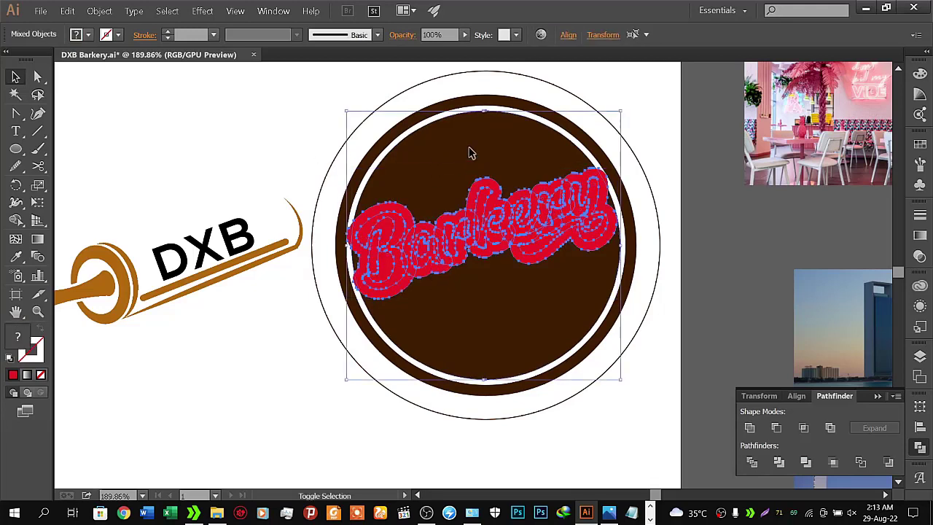
pyautogui.click(777, 427)
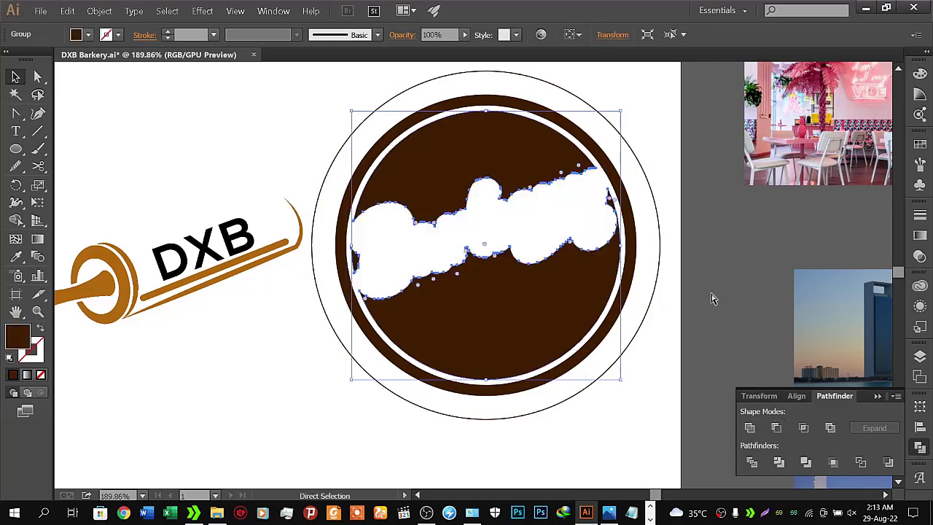
pyautogui.hotkey('ctrl', 'z')
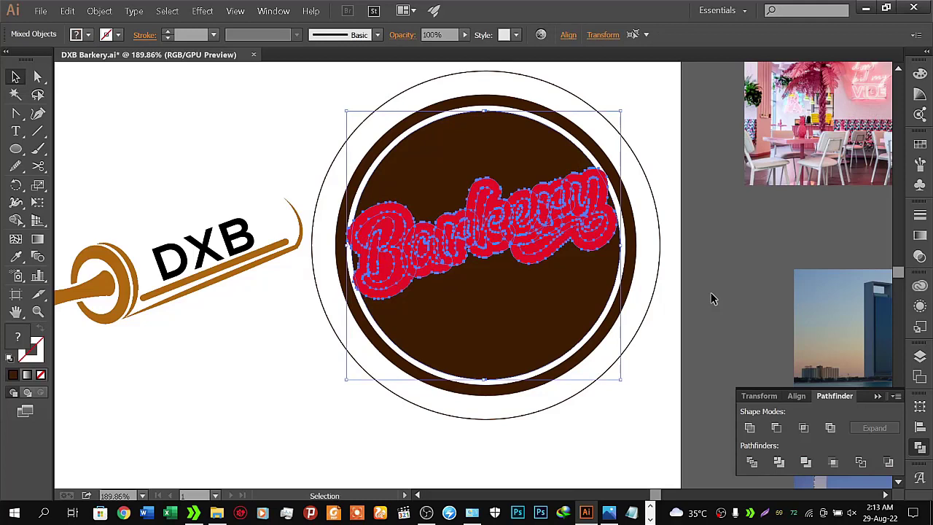
pyautogui.press('a')
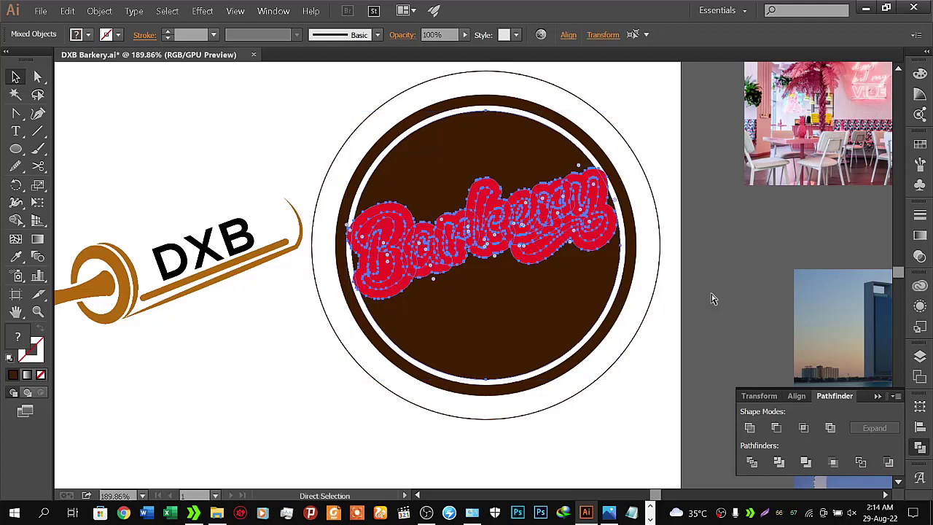
pyautogui.press('v')
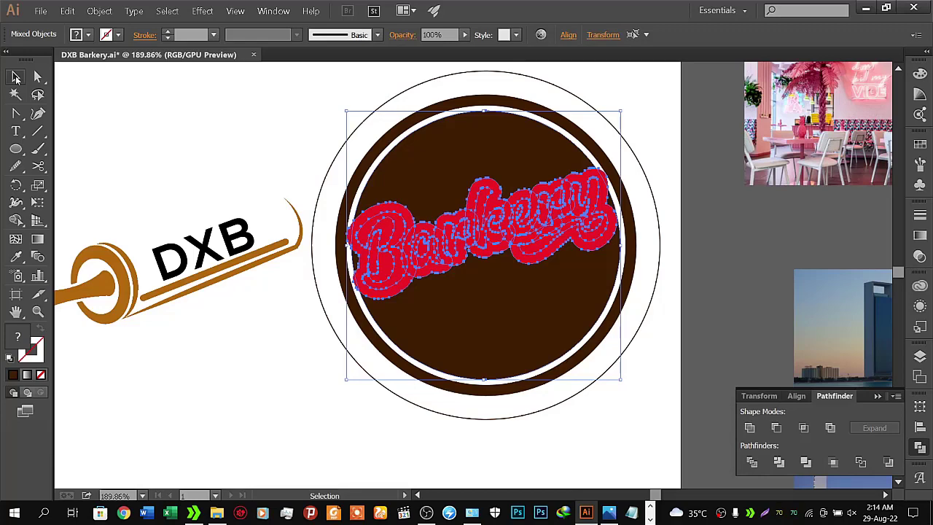
# - Zoom in on Barkery and select the brown inner circle together with the lettering
pyautogui.press('z')
pyautogui.moveTo(375, 208); pyautogui.dragTo(412, 201)
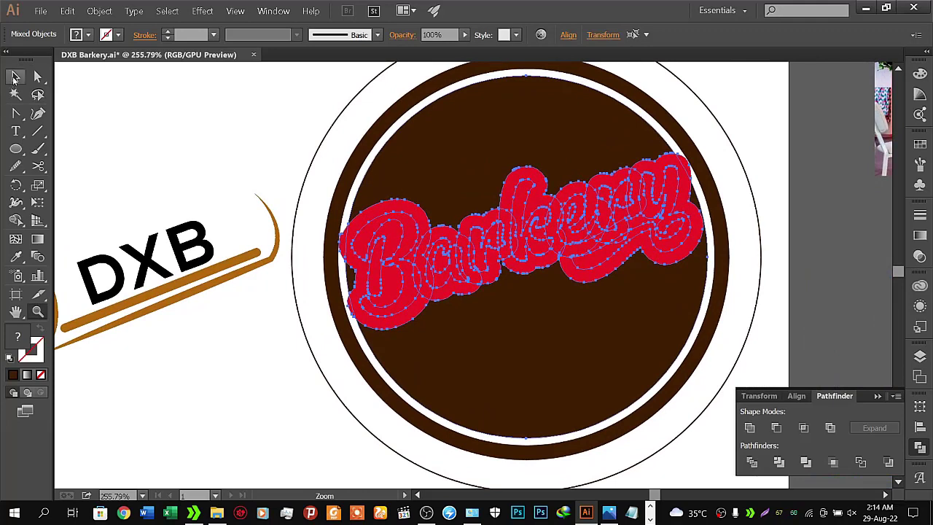
pyautogui.click(15, 77)
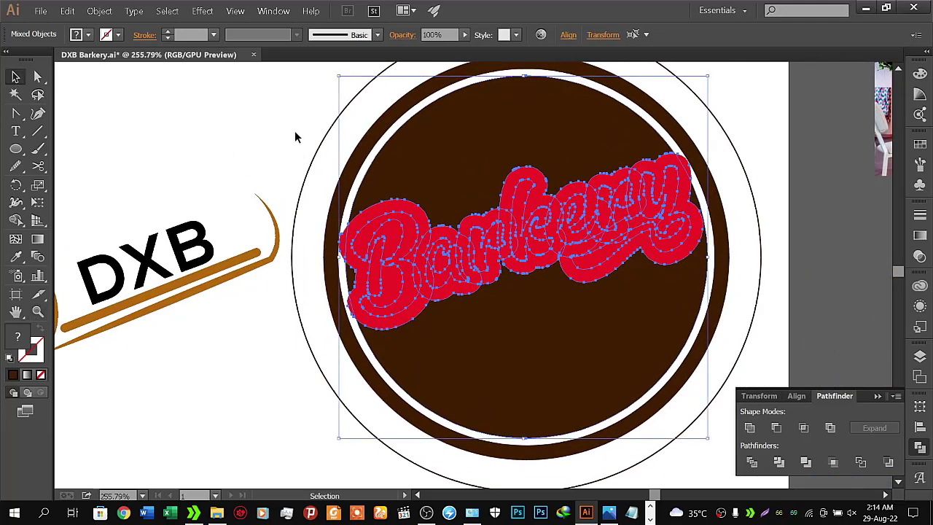
pyautogui.keyDown('shift'); pyautogui.click(413, 175); pyautogui.keyUp('shift')
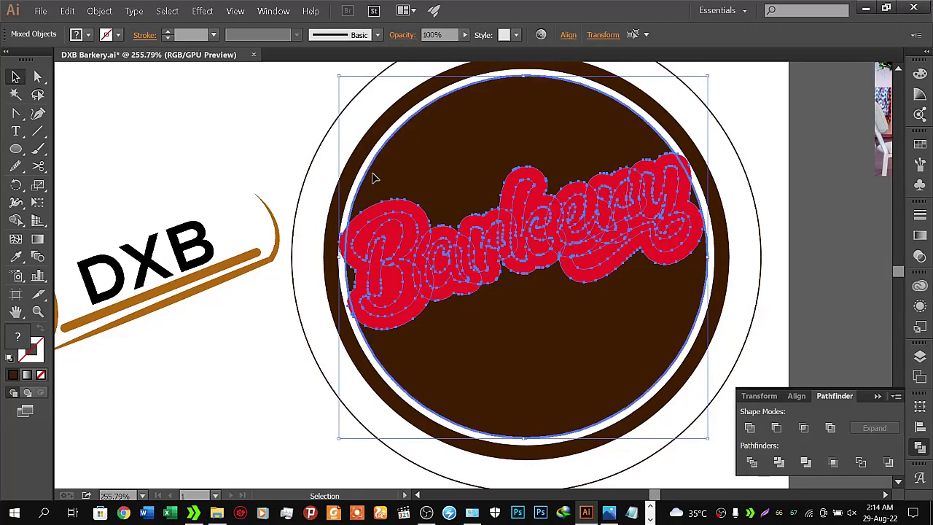
pyautogui.click(298, 150)
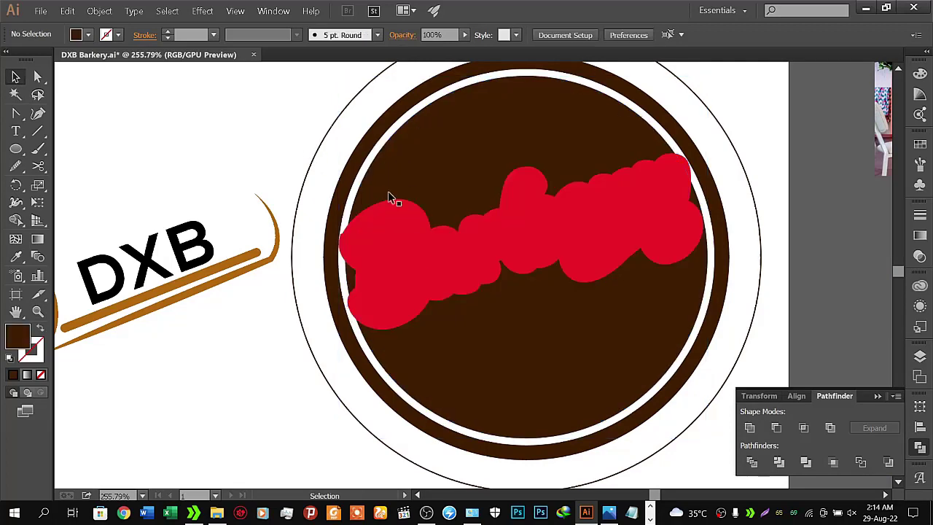
pyautogui.click(430, 168)
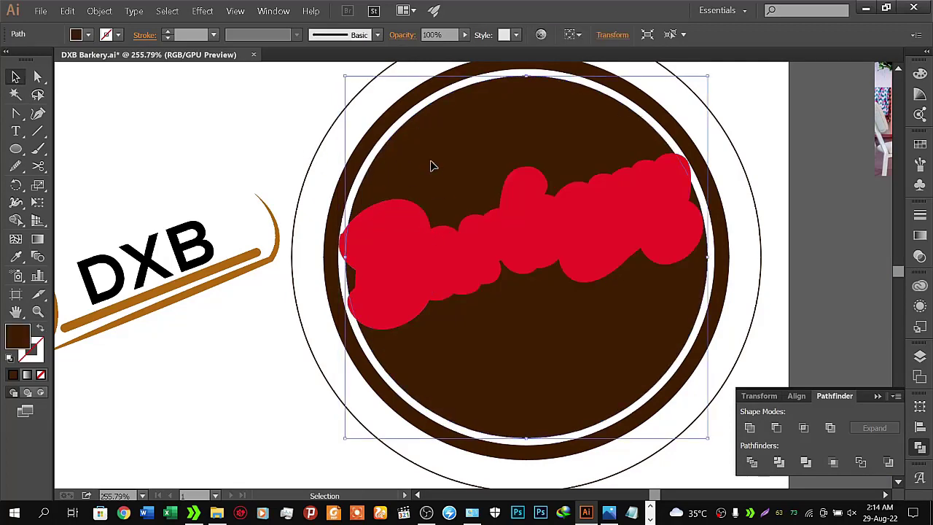
pyautogui.keyDown('shift'); pyautogui.click(419, 250); pyautogui.keyUp('shift')
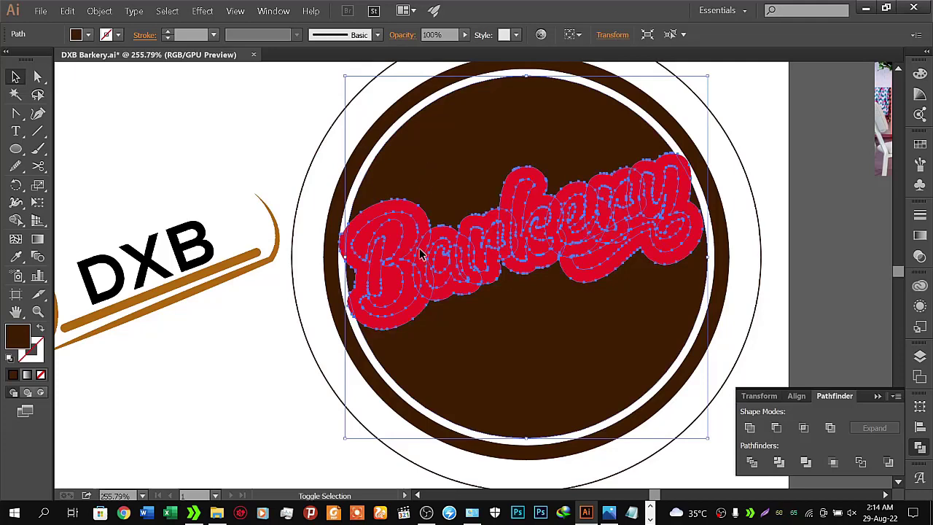
pyautogui.click(16, 221)
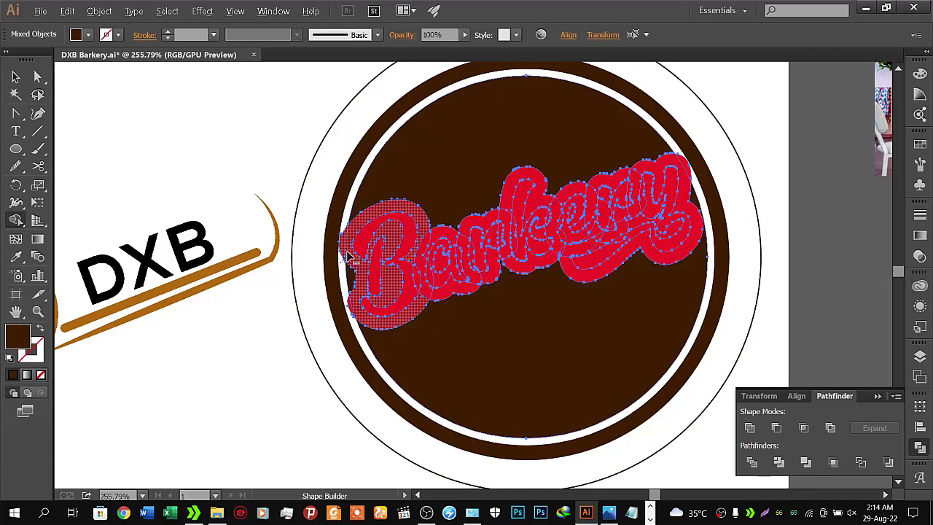
# - Merge the offset regions around B, a, r, k and e into one white outline
pyautogui.click(348, 257)
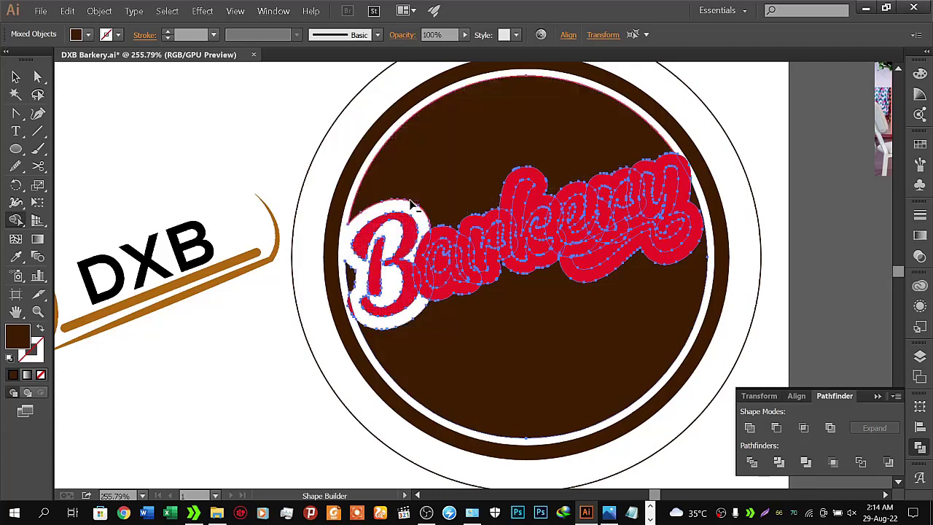
pyautogui.click(427, 246)
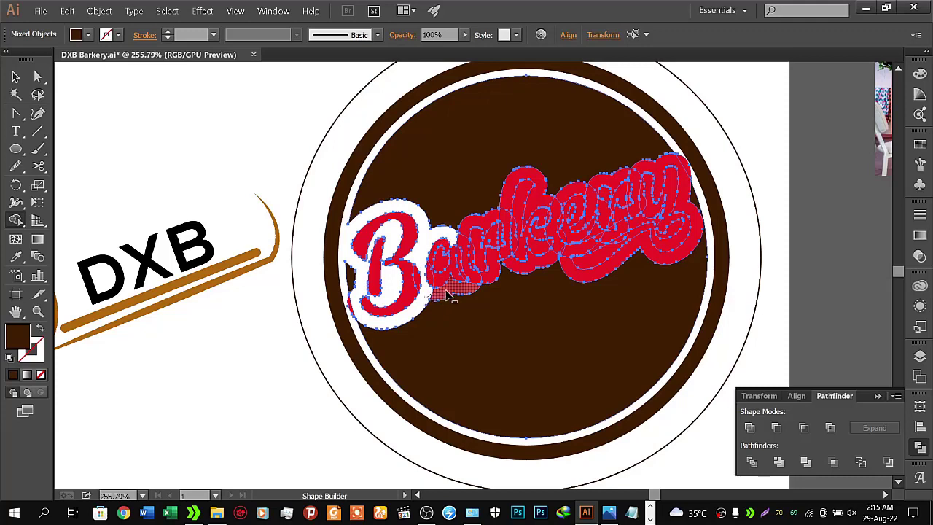
pyautogui.click(446, 296)
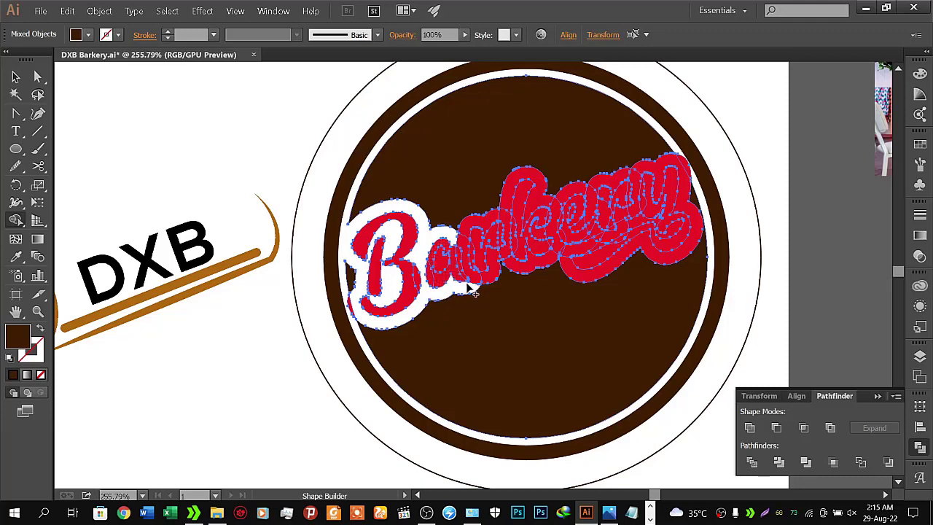
pyautogui.click(474, 225)
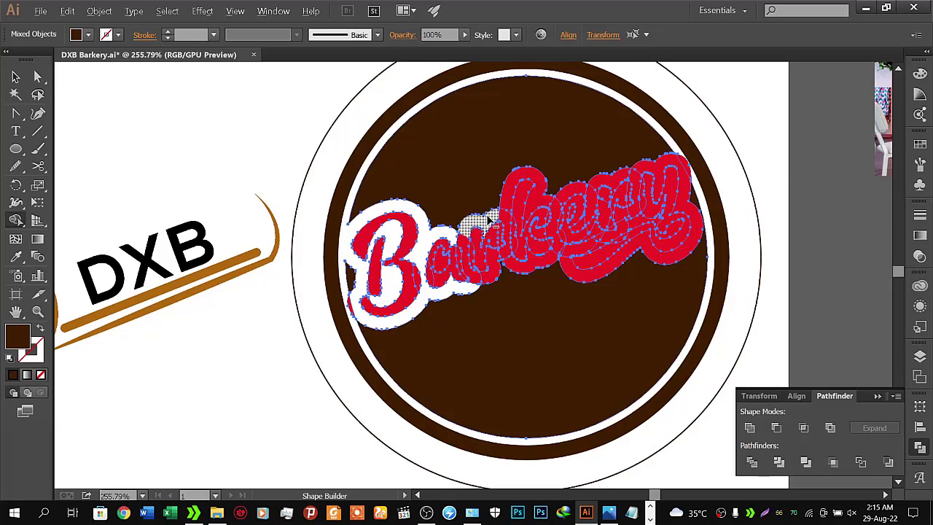
pyautogui.click(540, 194)
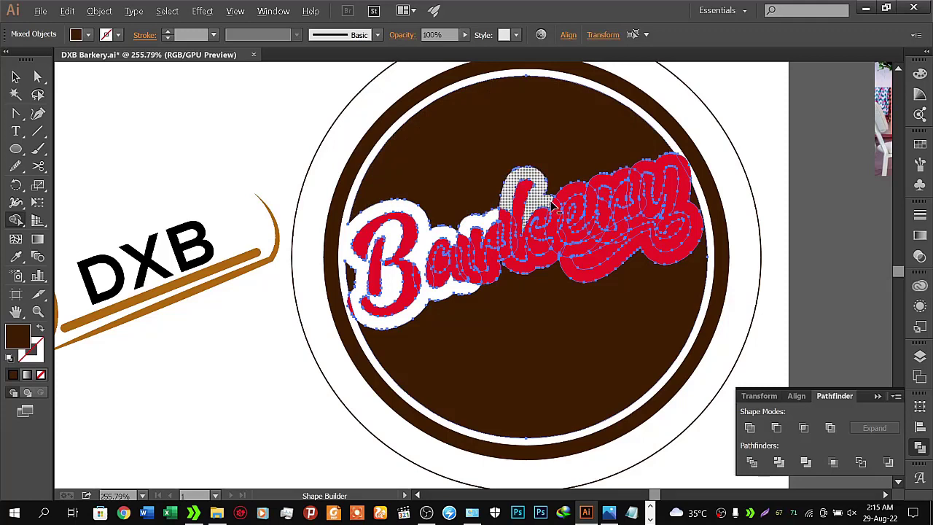
pyautogui.click(557, 211)
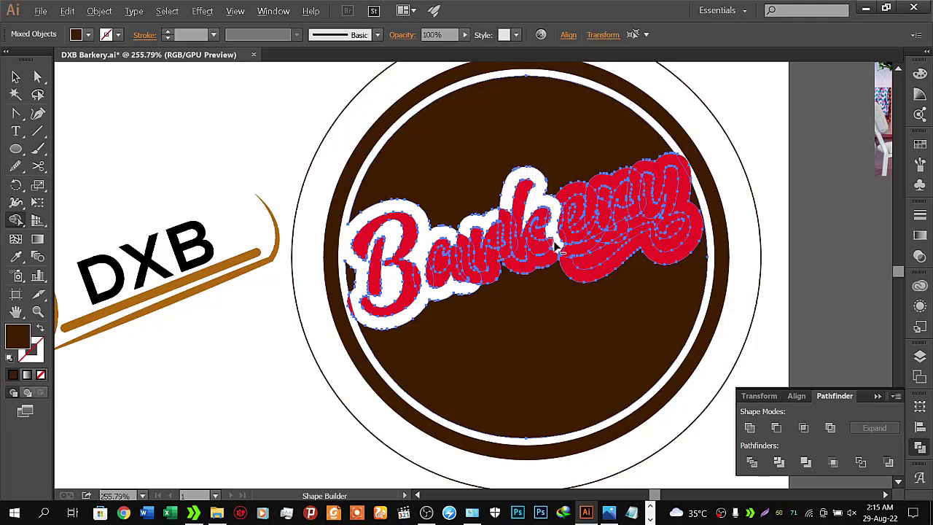
pyautogui.click(535, 264)
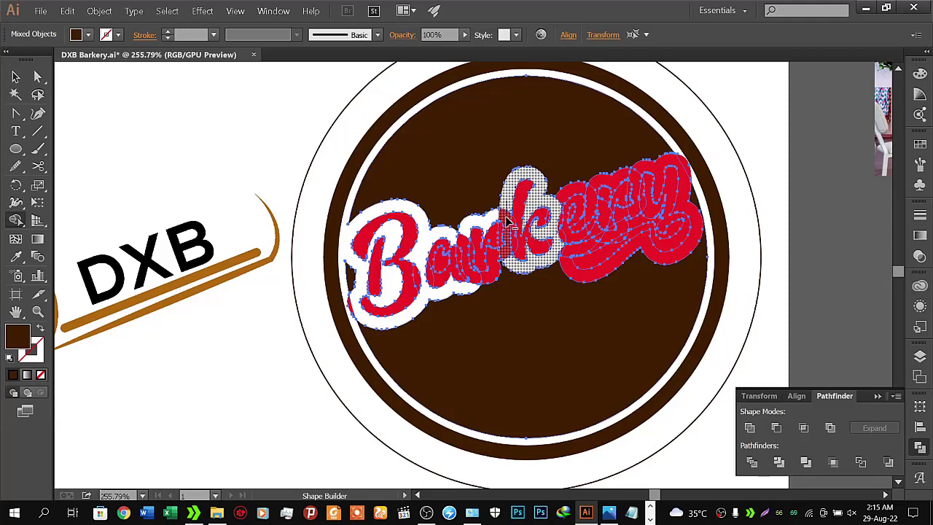
pyautogui.moveTo(509, 222); pyautogui.dragTo(492, 266)
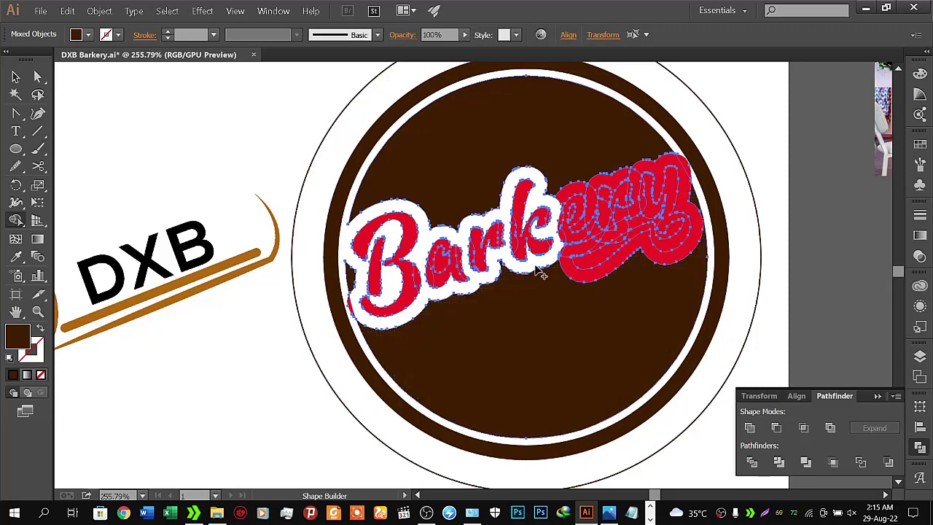
pyautogui.moveTo(568, 263); pyautogui.dragTo(442, 288)
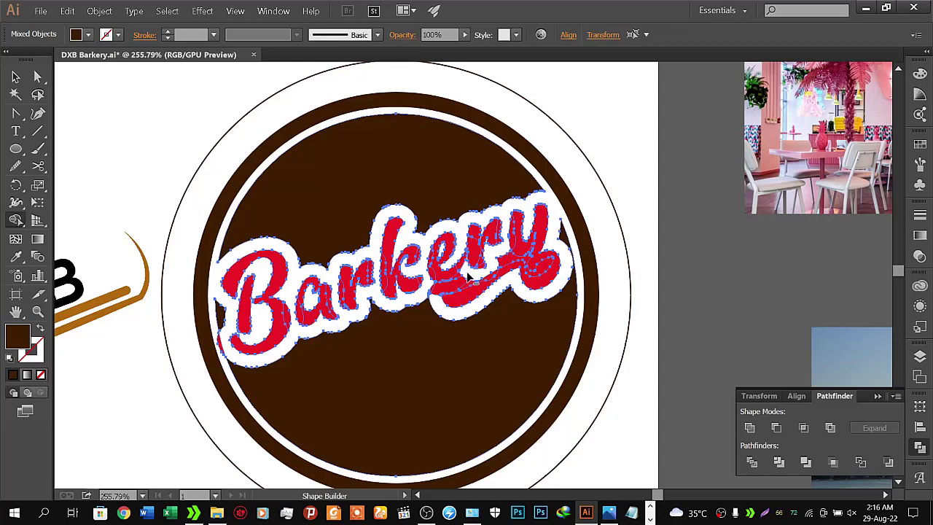
pyautogui.click(452, 288)
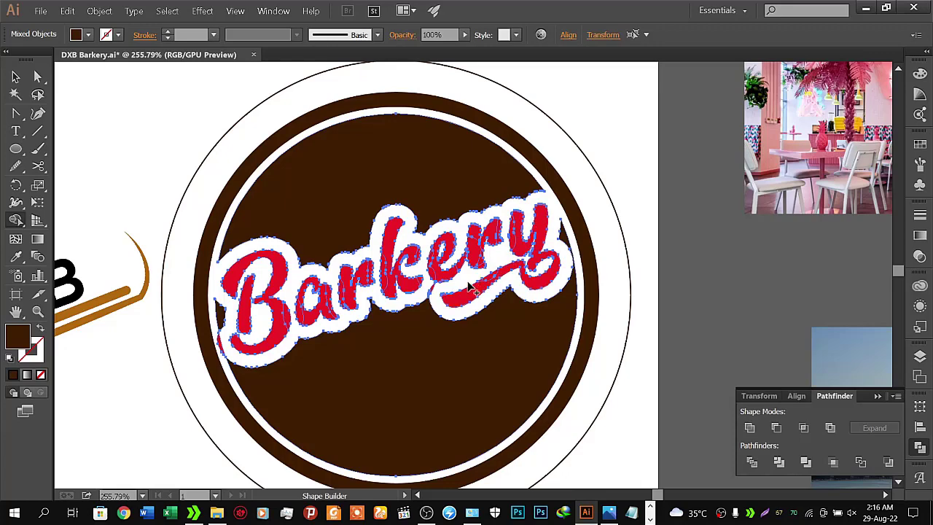
pyautogui.press('z')
pyautogui.moveTo(471, 313); pyautogui.dragTo(598, 260)
pyautogui.press('space')
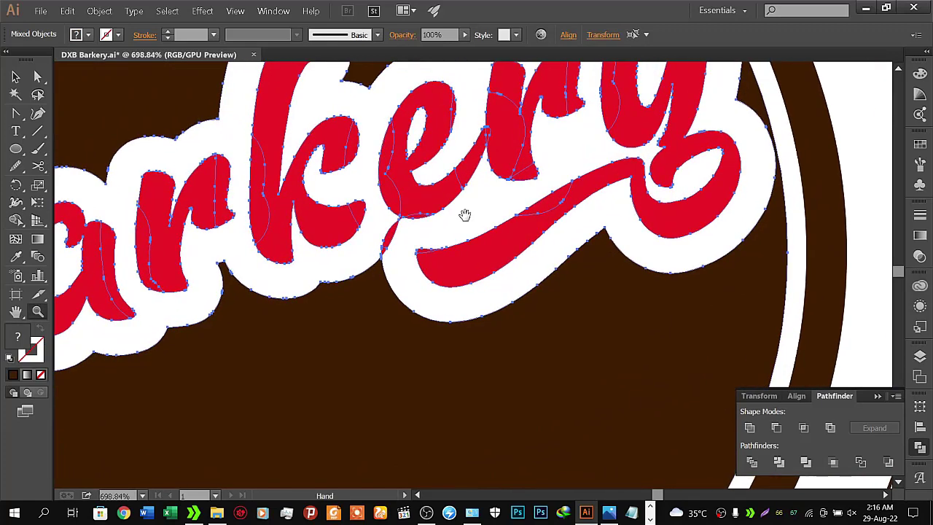
pyautogui.moveTo(464, 215); pyautogui.dragTo(551, 269)
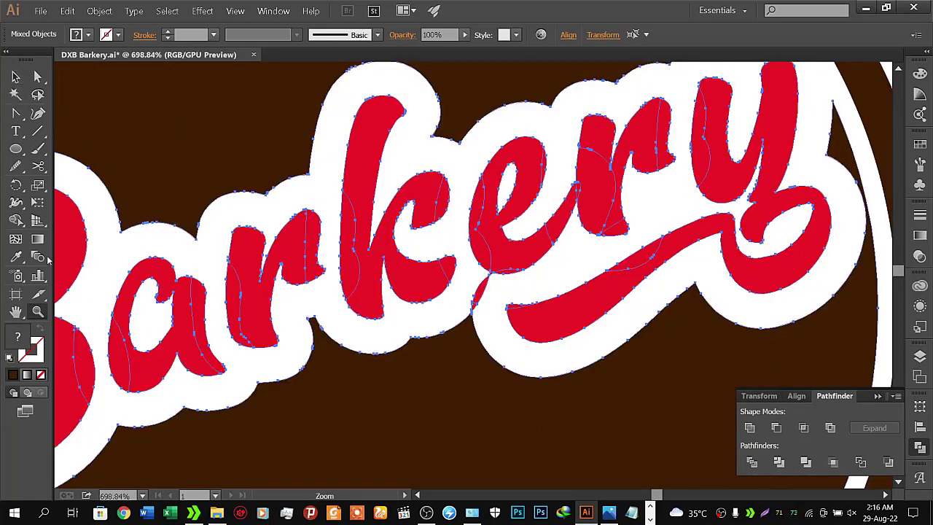
pyautogui.click(17, 204)
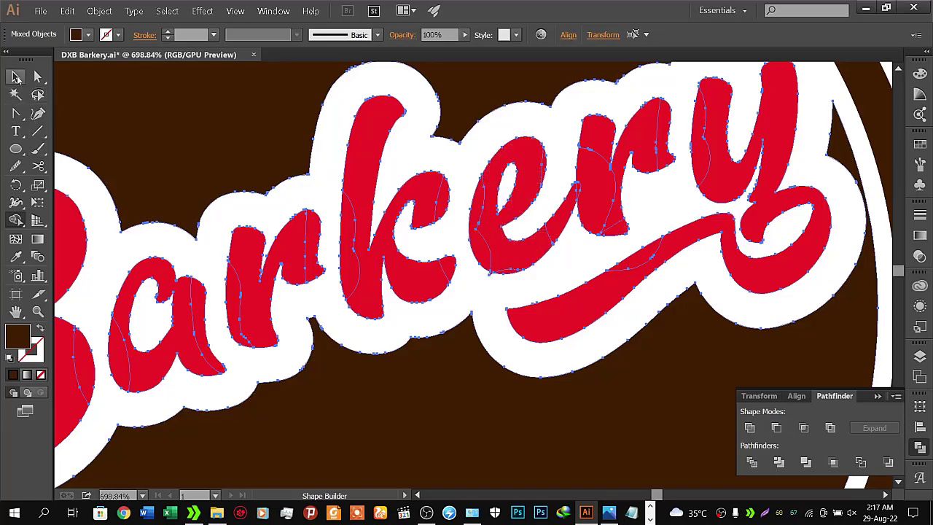
pyautogui.click(18, 78)
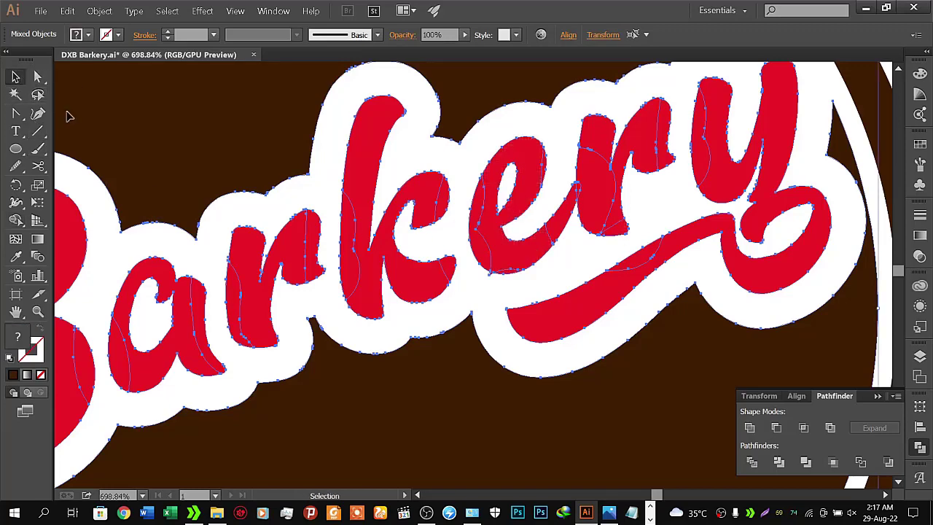
pyautogui.doubleClick(56, 179)
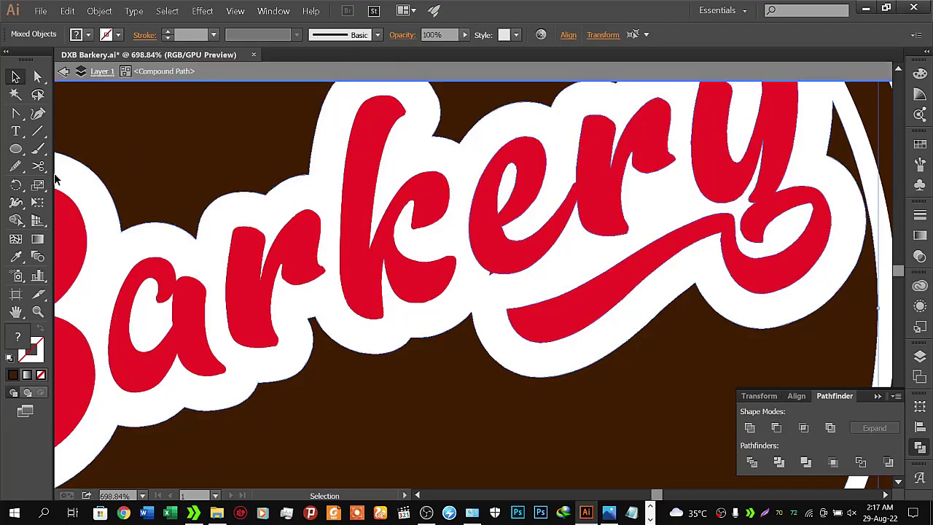
pyautogui.click(157, 148)
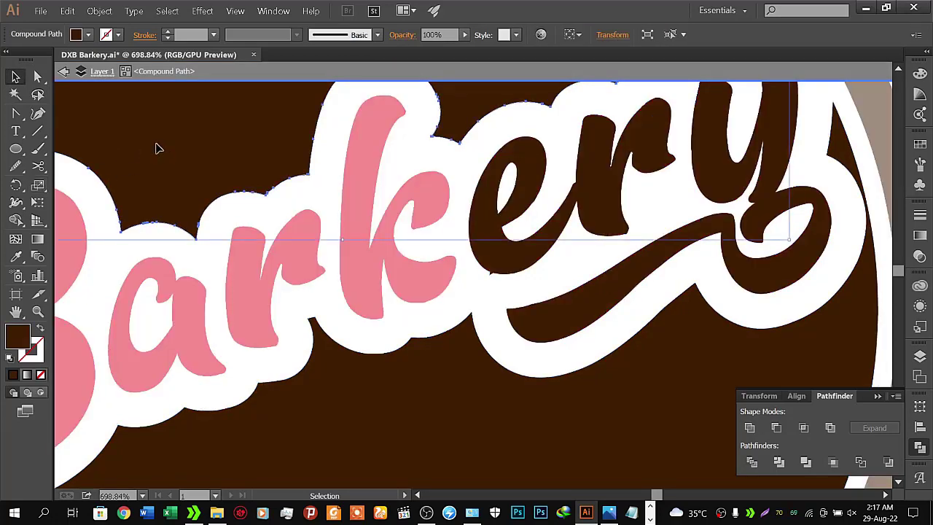
pyautogui.click(64, 71)
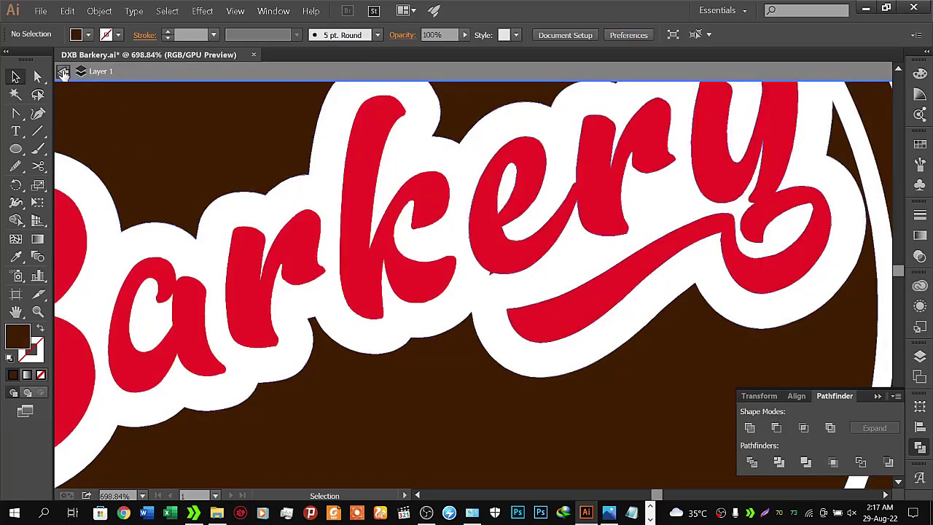
pyautogui.click(217, 148)
pyautogui.click(64, 73)
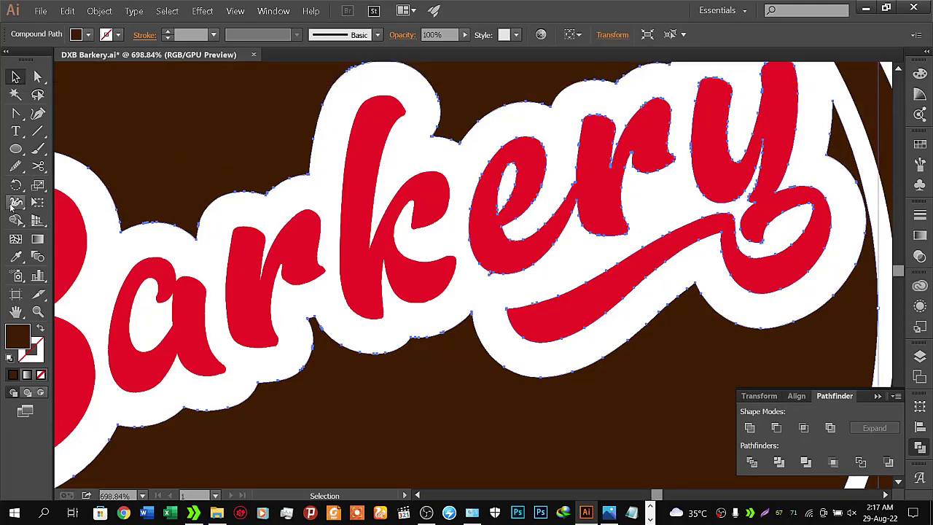
pyautogui.click(16, 221)
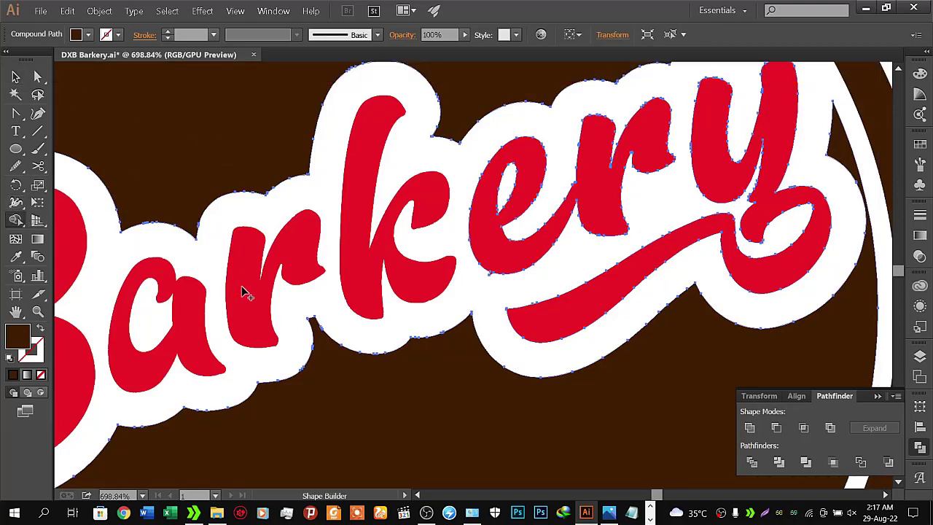